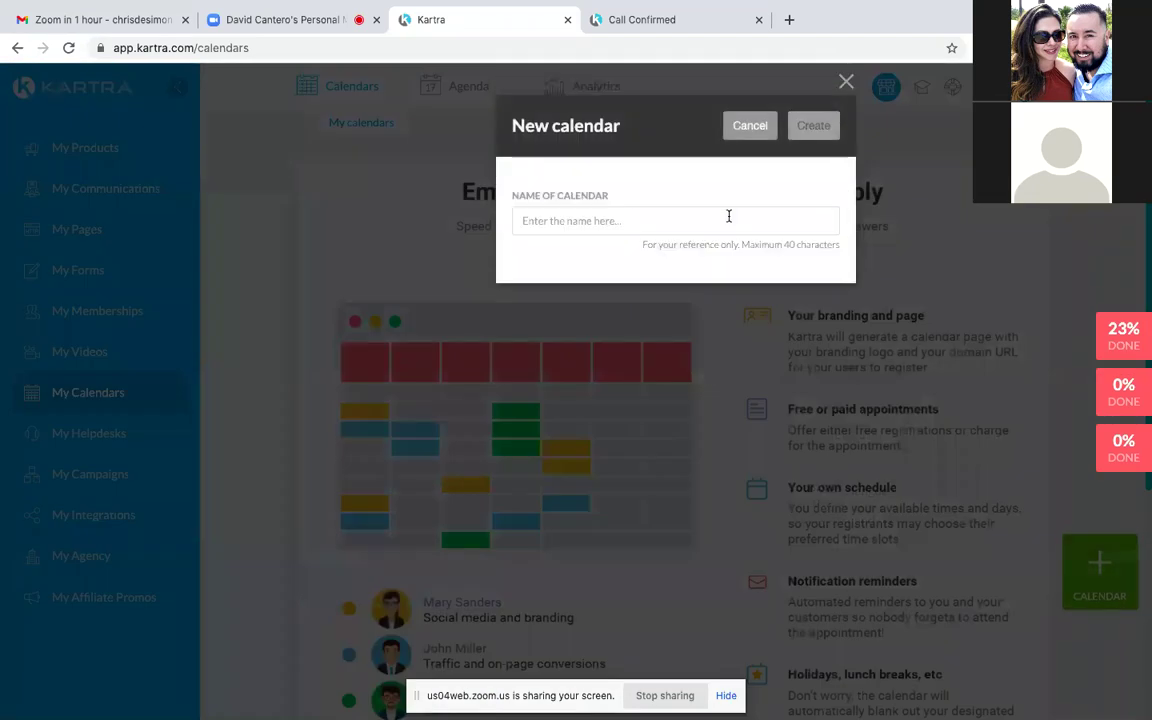
# Name the new calendar 'Austin's Boutique Realtor' and create it
pyautogui.click(550, 225)
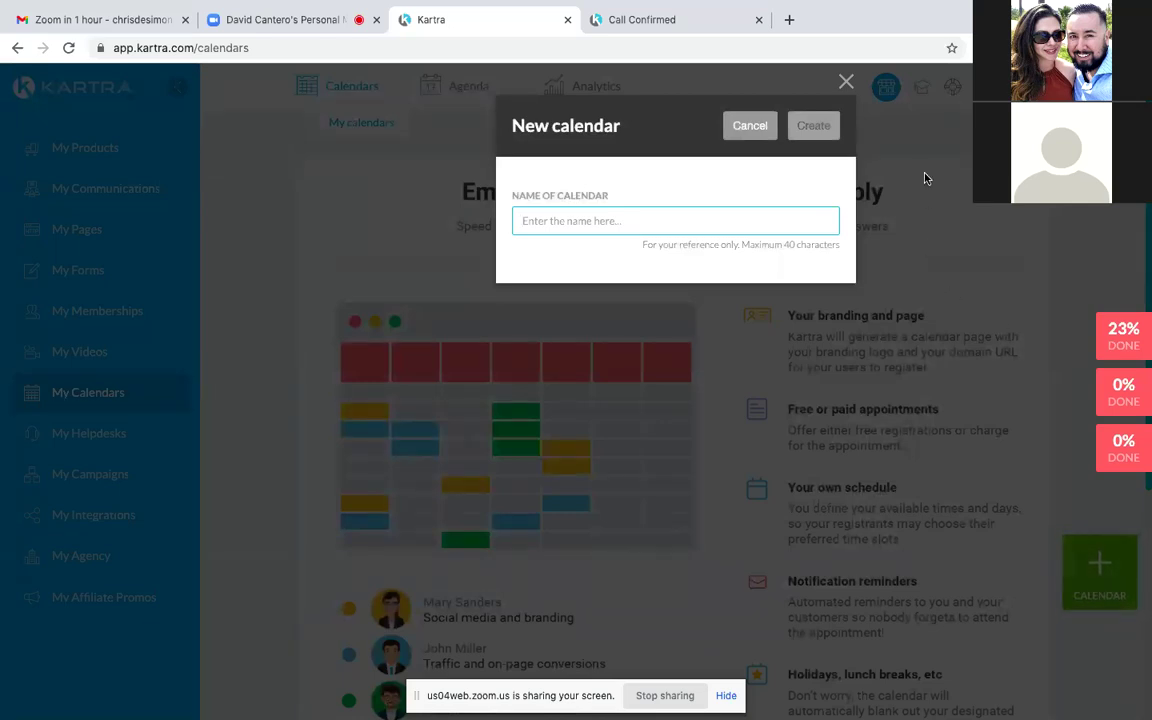
pyautogui.write('Austi')
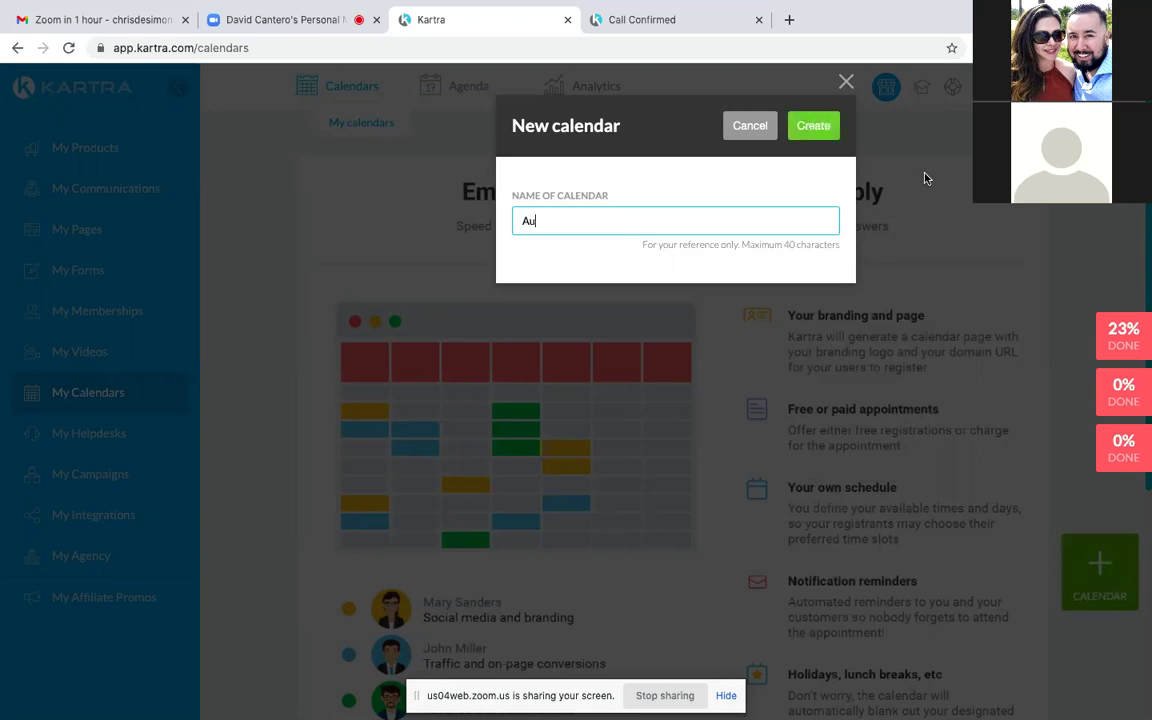
pyautogui.press('BackSpace')
pyautogui.press('BackSpace')
pyautogui.press('BackSpace')
pyautogui.press('BackSpace')
pyautogui.press('BackSpace')
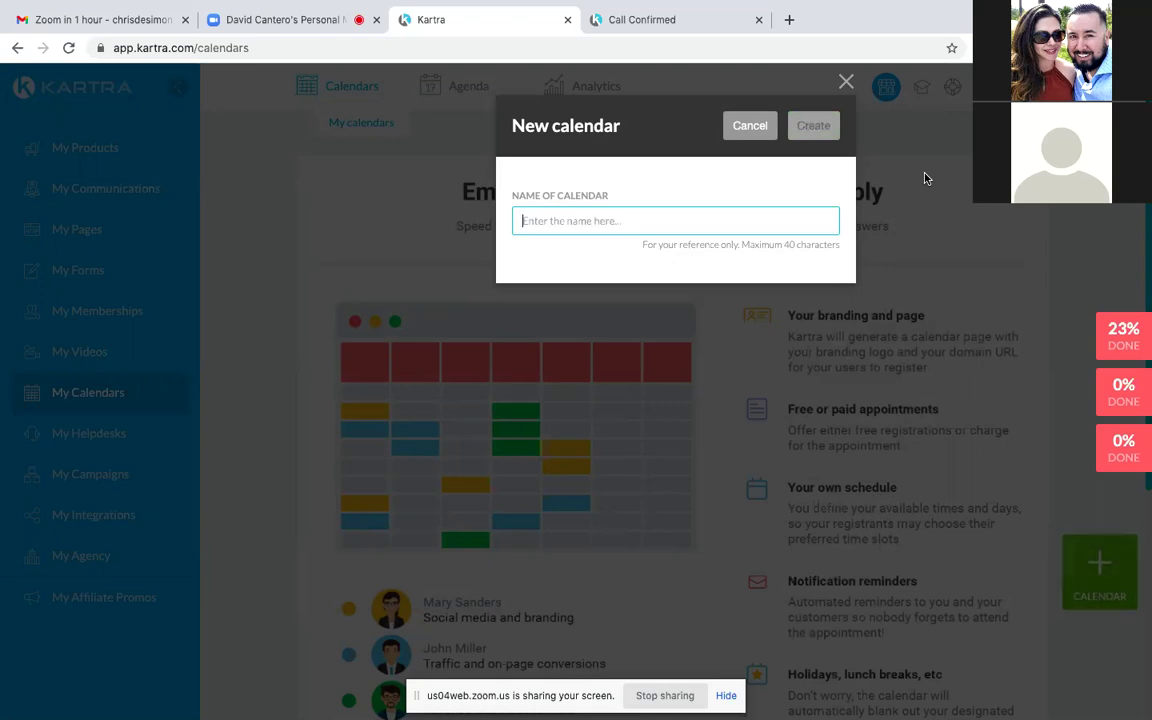
pyautogui.write('Austins')
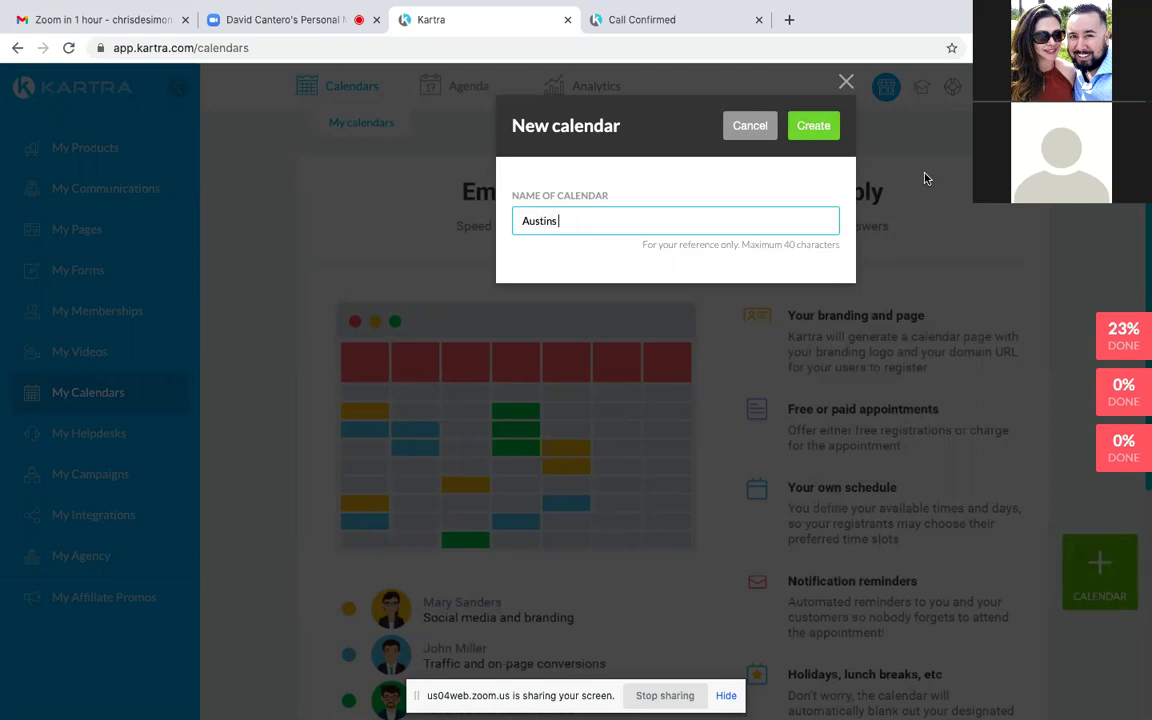
pyautogui.press('BackSpace')
pyautogui.press('BackSpace')
pyautogui.write("n's")
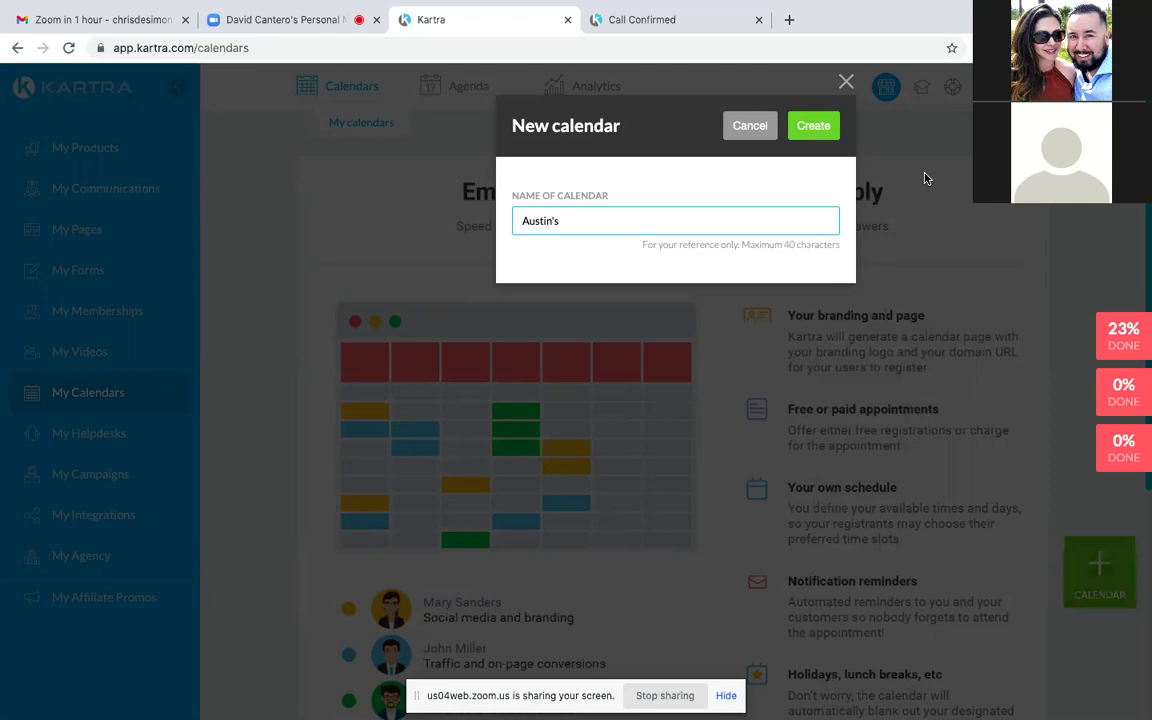
pyautogui.write(' Boutiques')
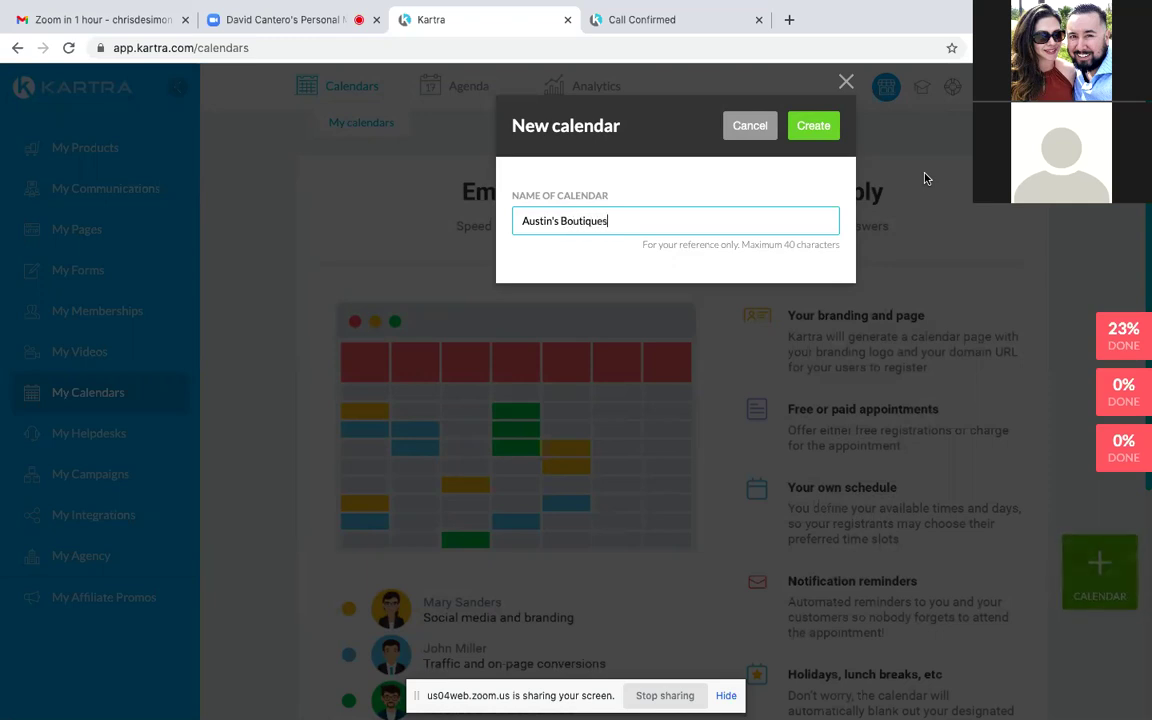
pyautogui.press('BackSpace')
pyautogui.write('R')
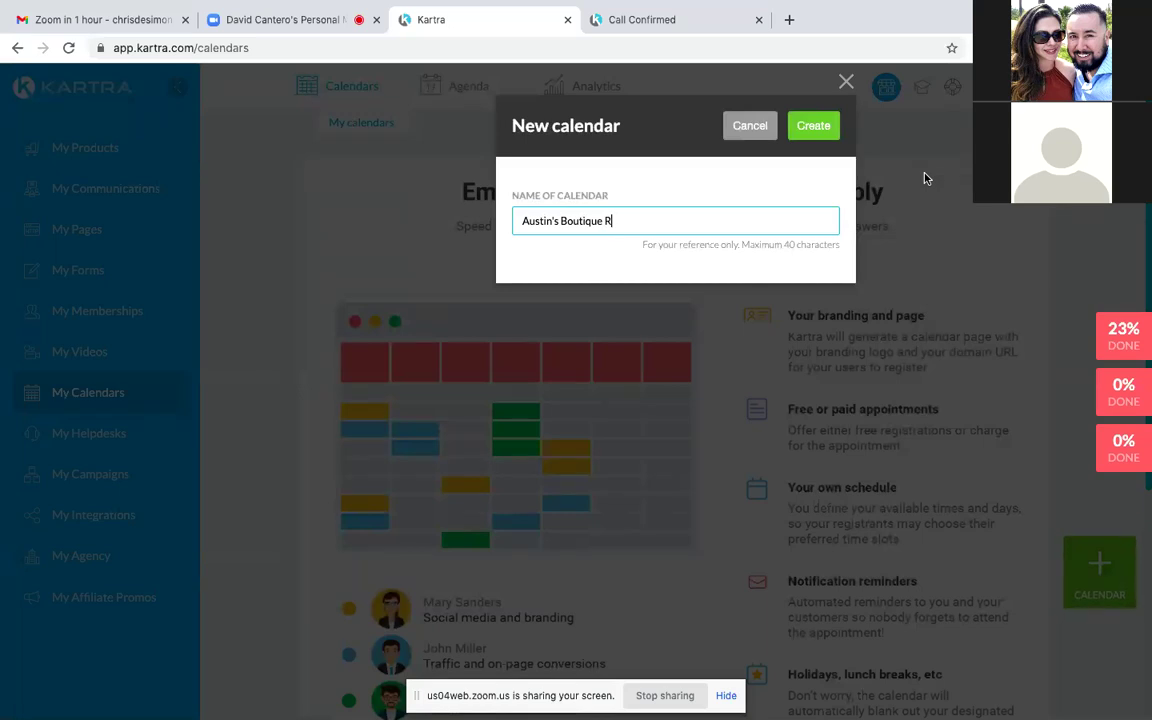
pyautogui.write('ealtor')
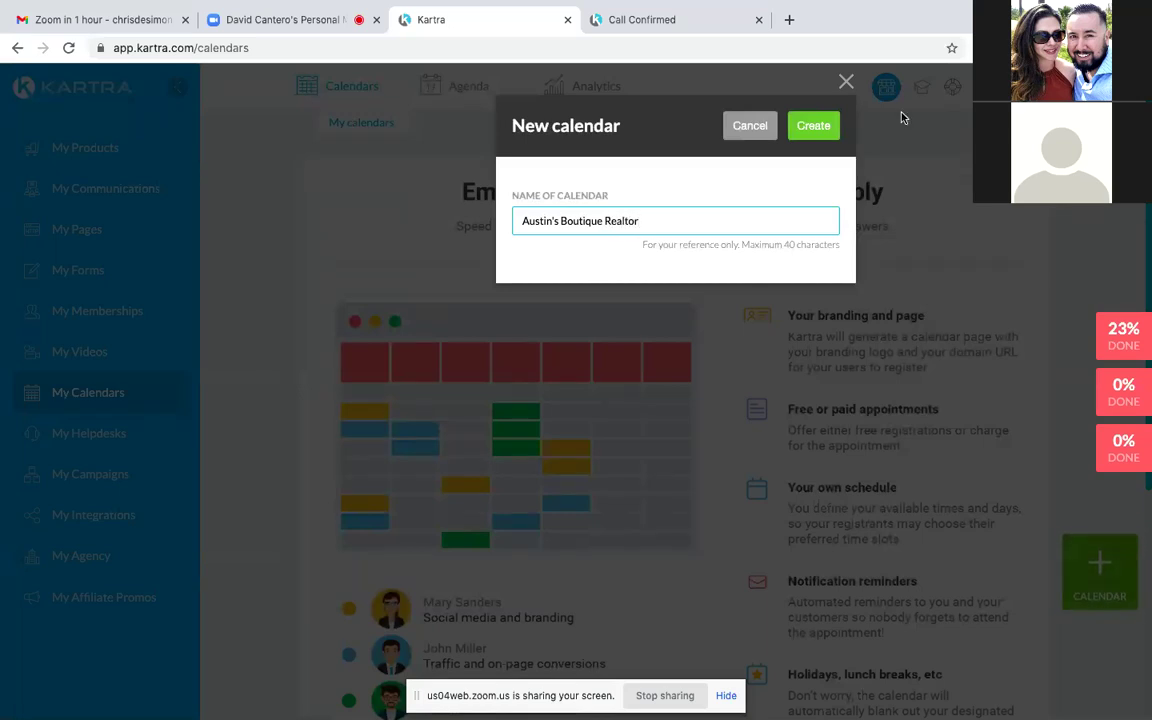
pyautogui.click(810, 127)
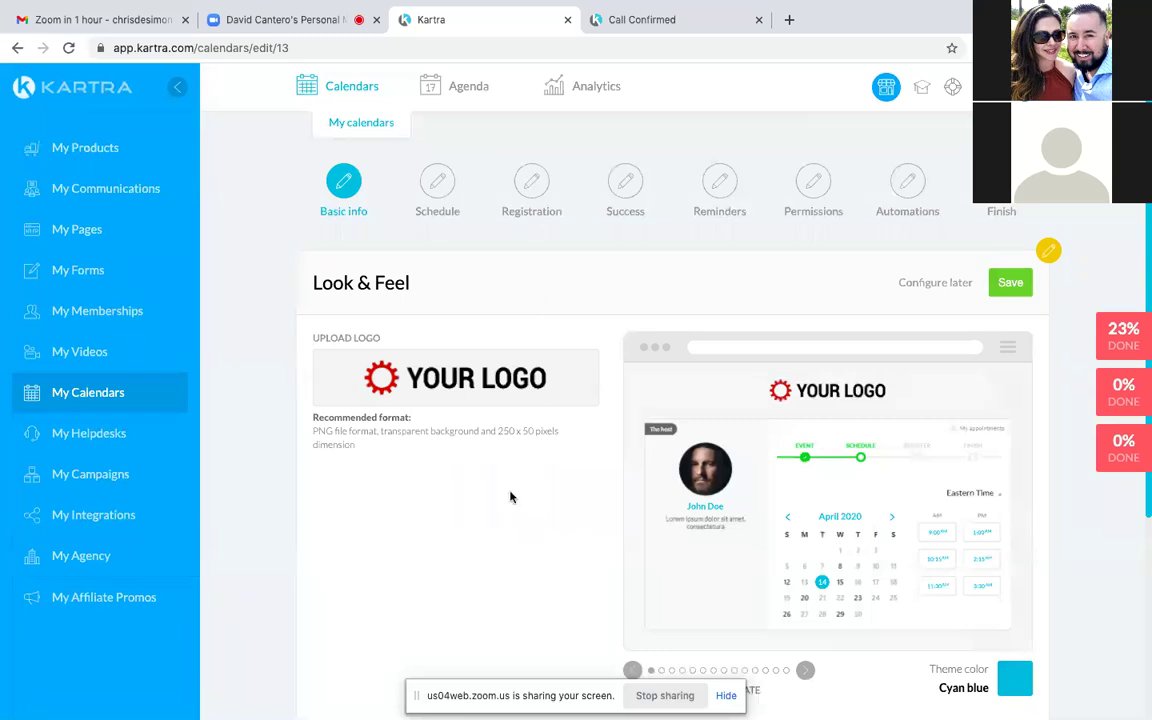
# Scroll down to the Look & Feel settings showing the placeholder logo and Cyan blue theme
pyautogui.scroll(-2, 510, 497)
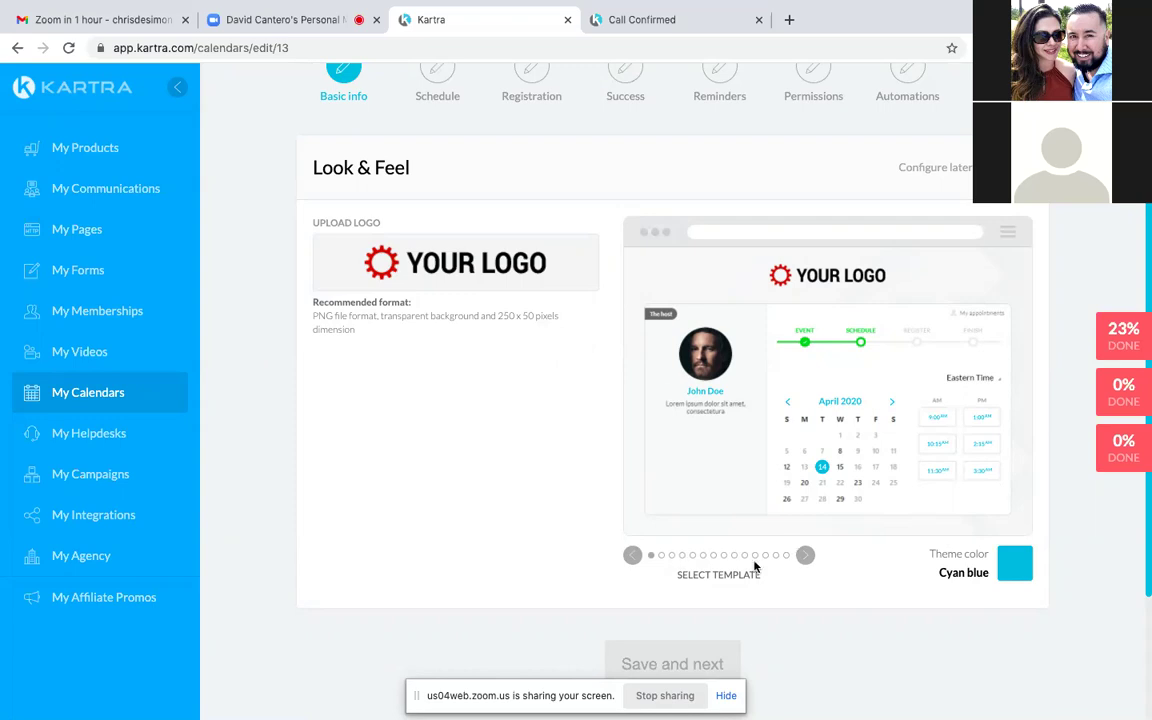
# Switch the calendar template to Crimson red and save the Basic info step
pyautogui.click(804, 557)
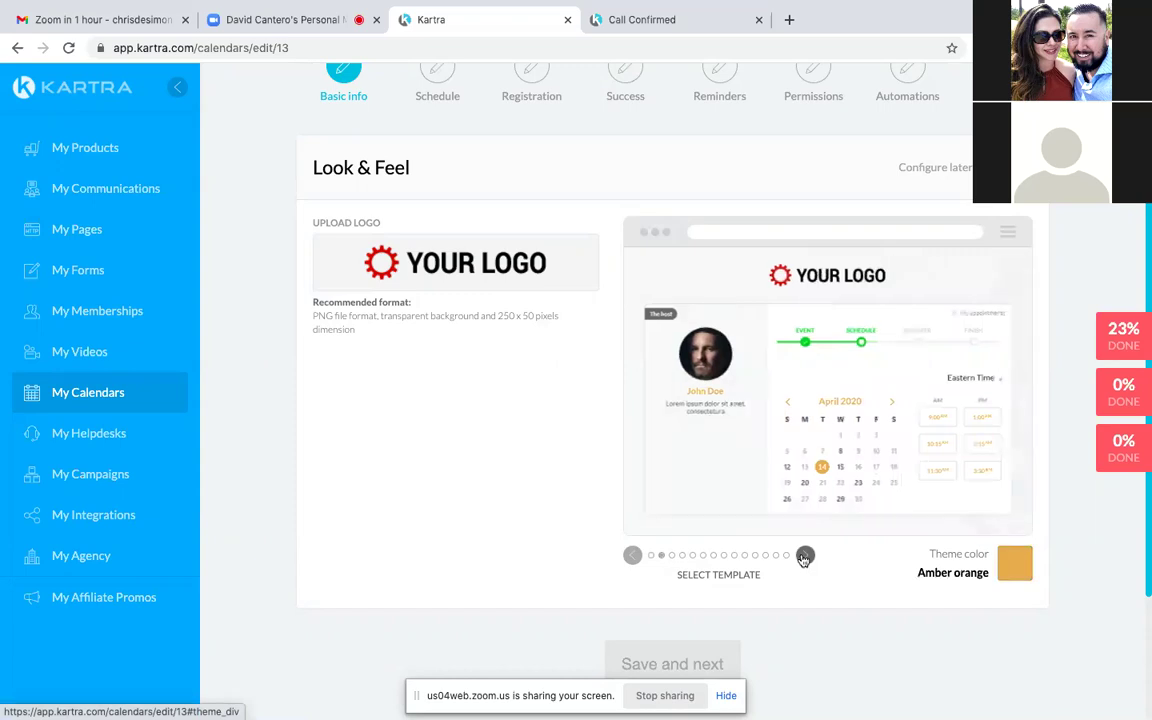
pyautogui.click(804, 557)
pyautogui.click(804, 557)
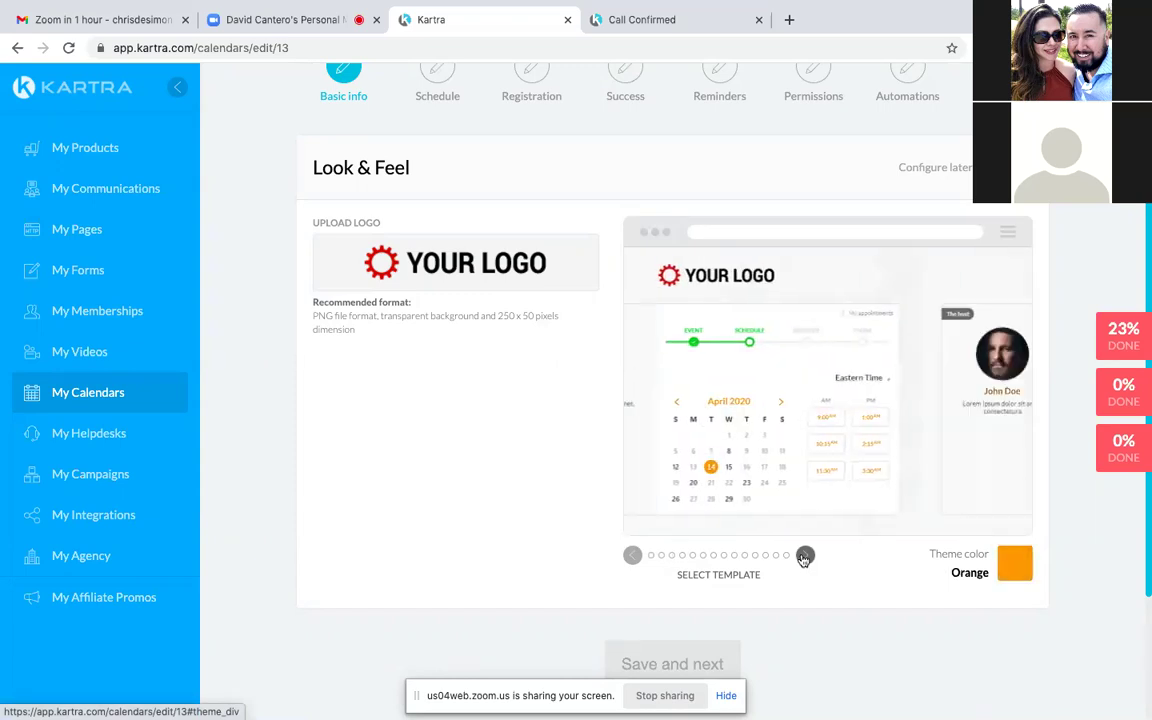
pyautogui.click(804, 557)
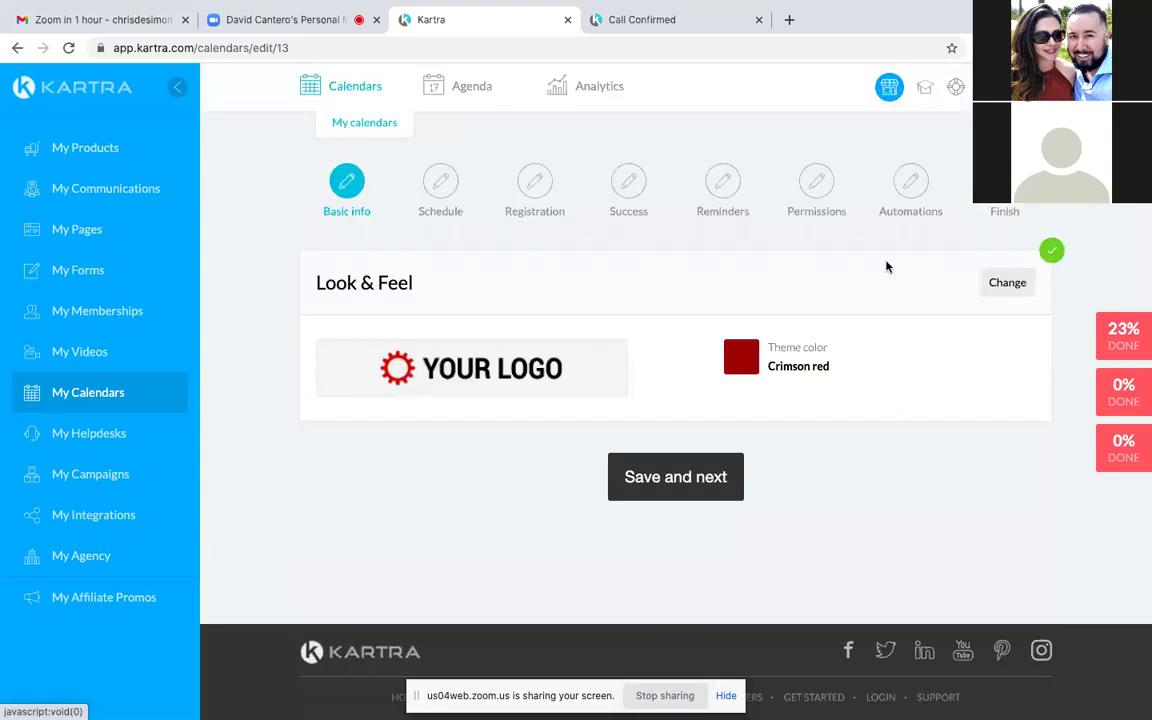
pyautogui.click(697, 481)
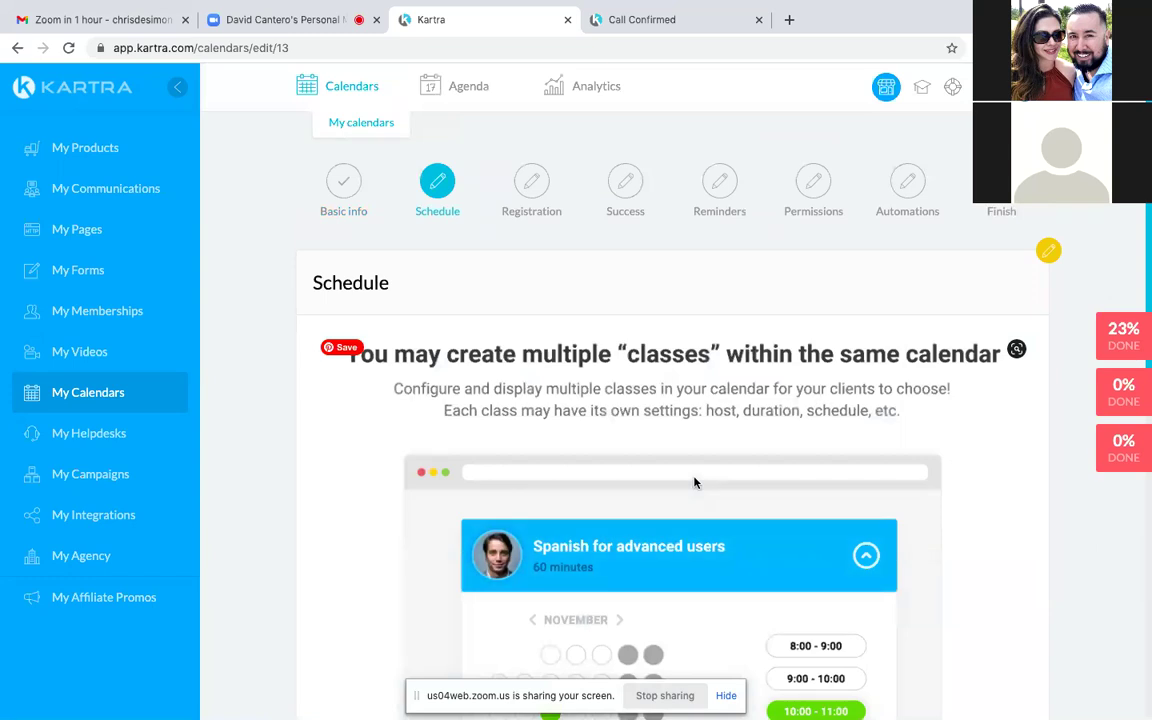
# Acknowledge the classes explanation with 'Yes, I understand' and return to the blank Class 1 form
pyautogui.scroll(-3, 695, 483)
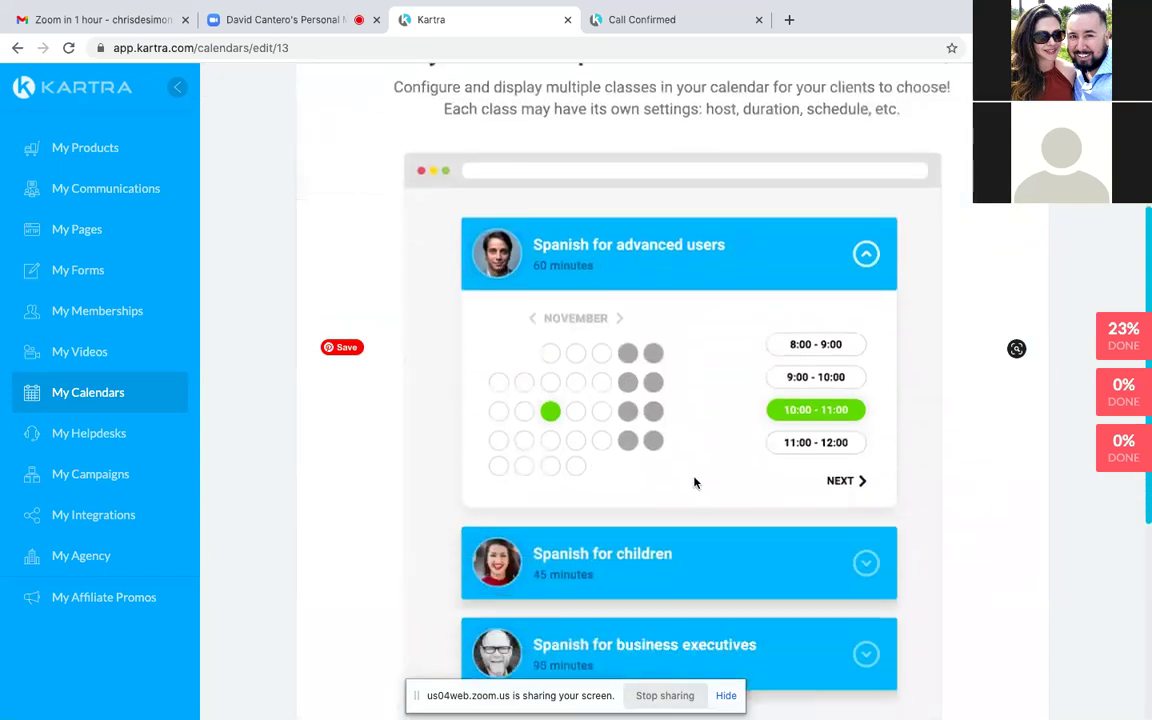
pyautogui.scroll(-2, 695, 483)
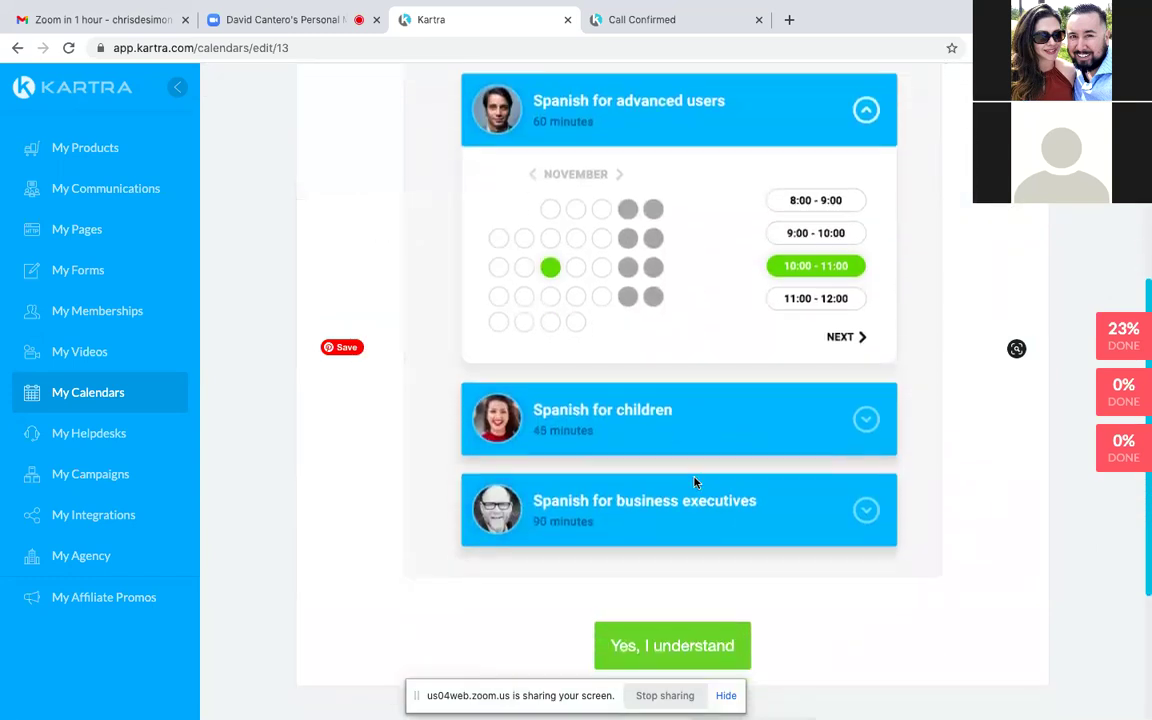
pyautogui.scroll(1, 695, 484)
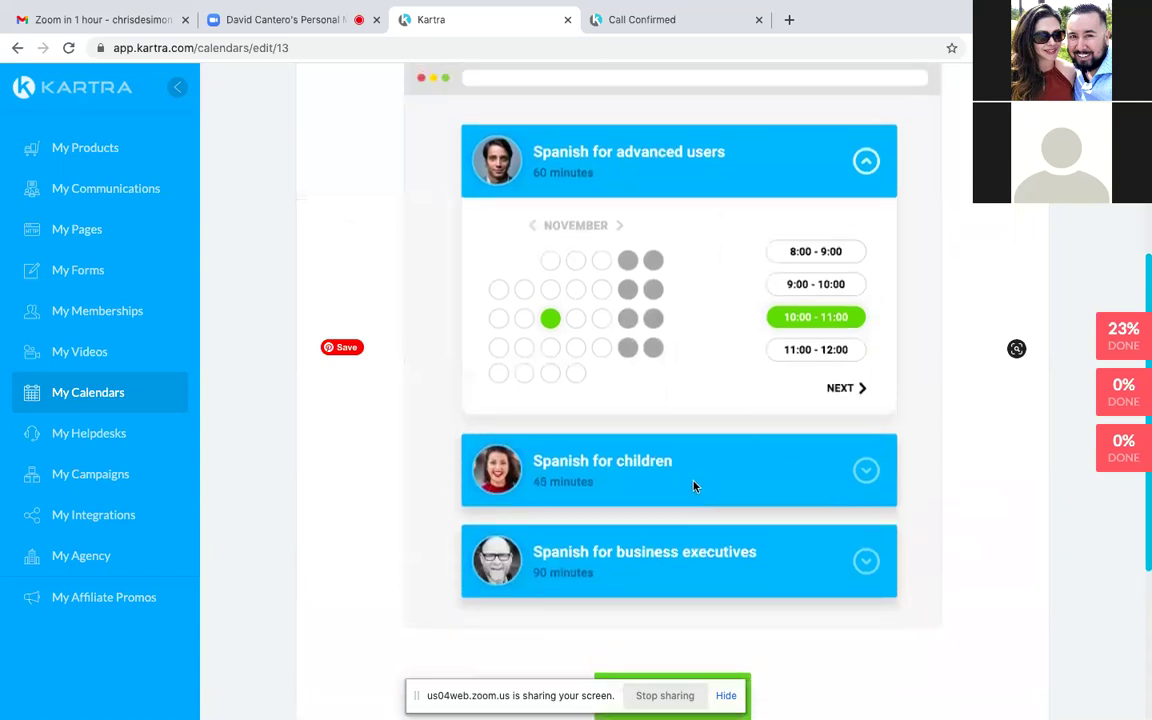
pyautogui.scroll(1, 695, 483)
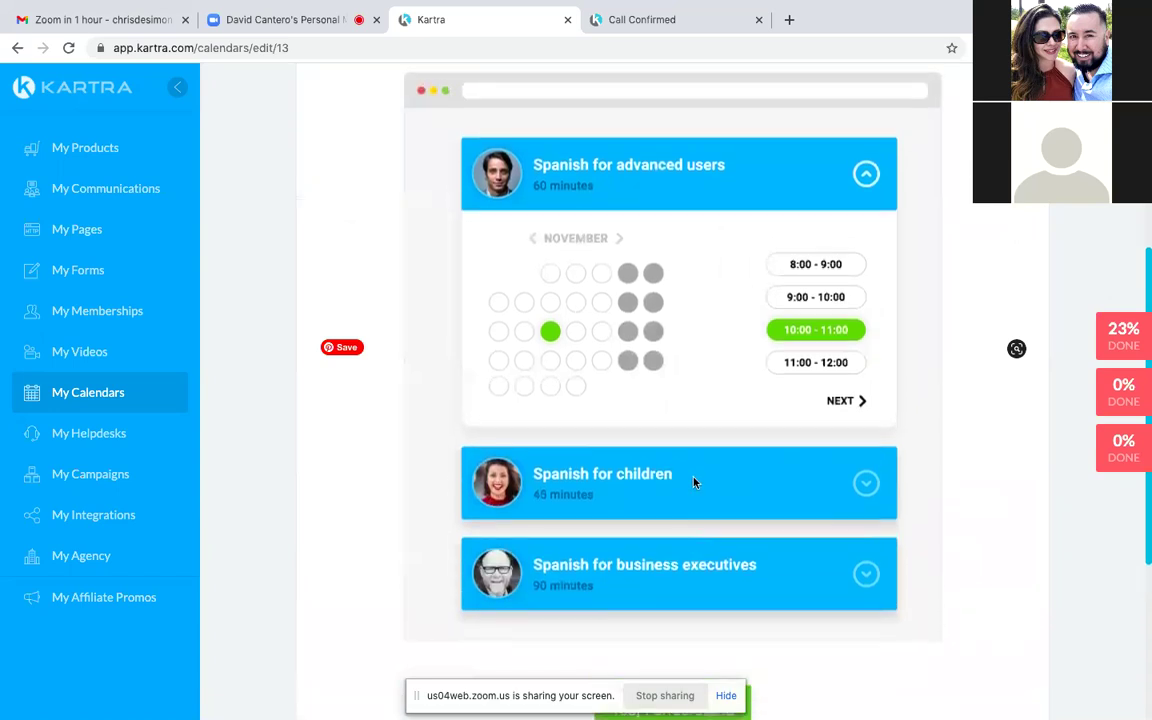
pyautogui.scroll(-2, 751, 451)
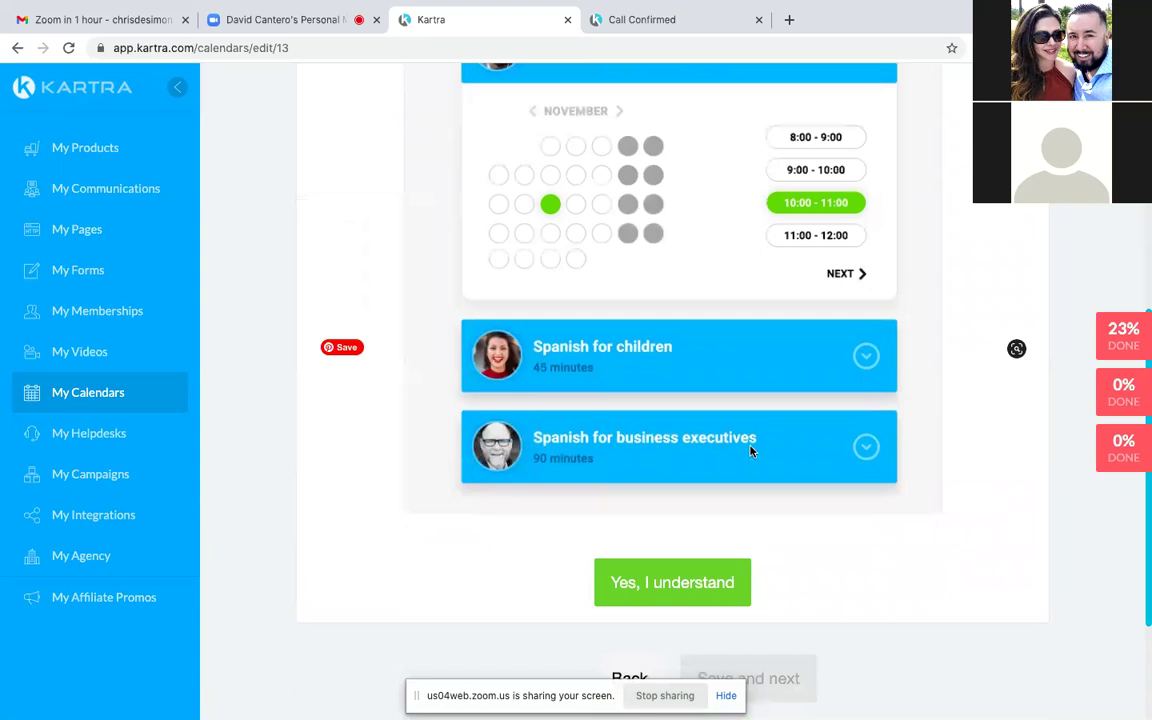
pyautogui.click(677, 587)
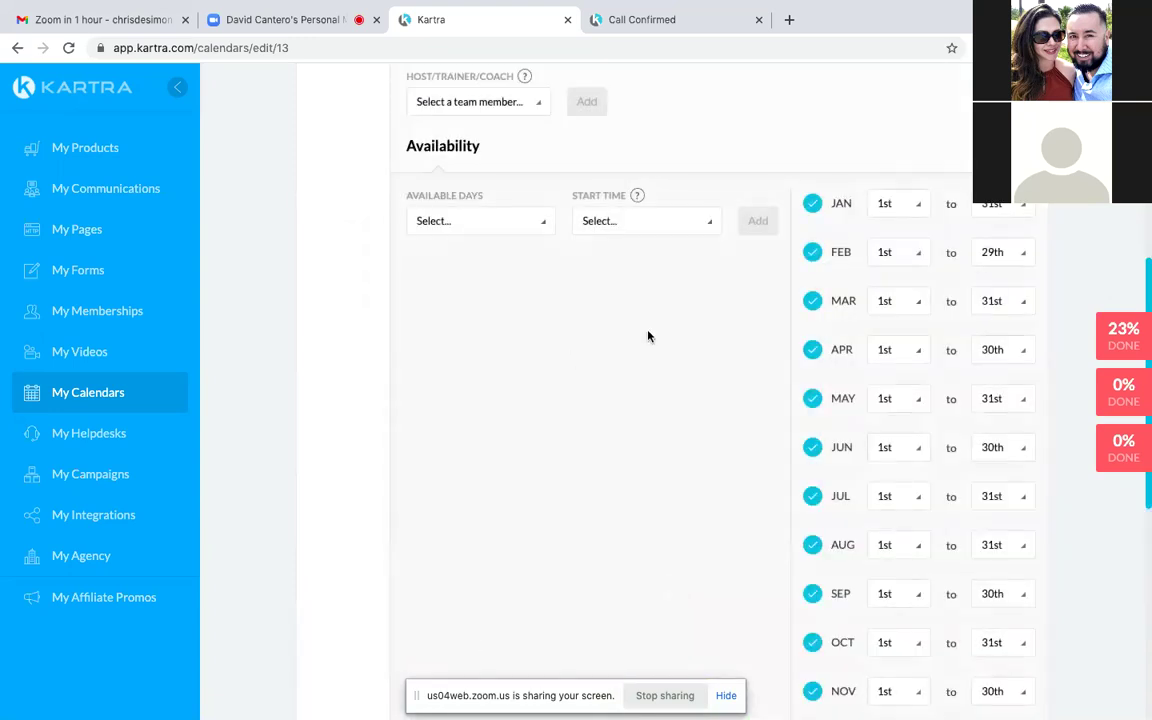
pyautogui.scroll(4, 648, 336)
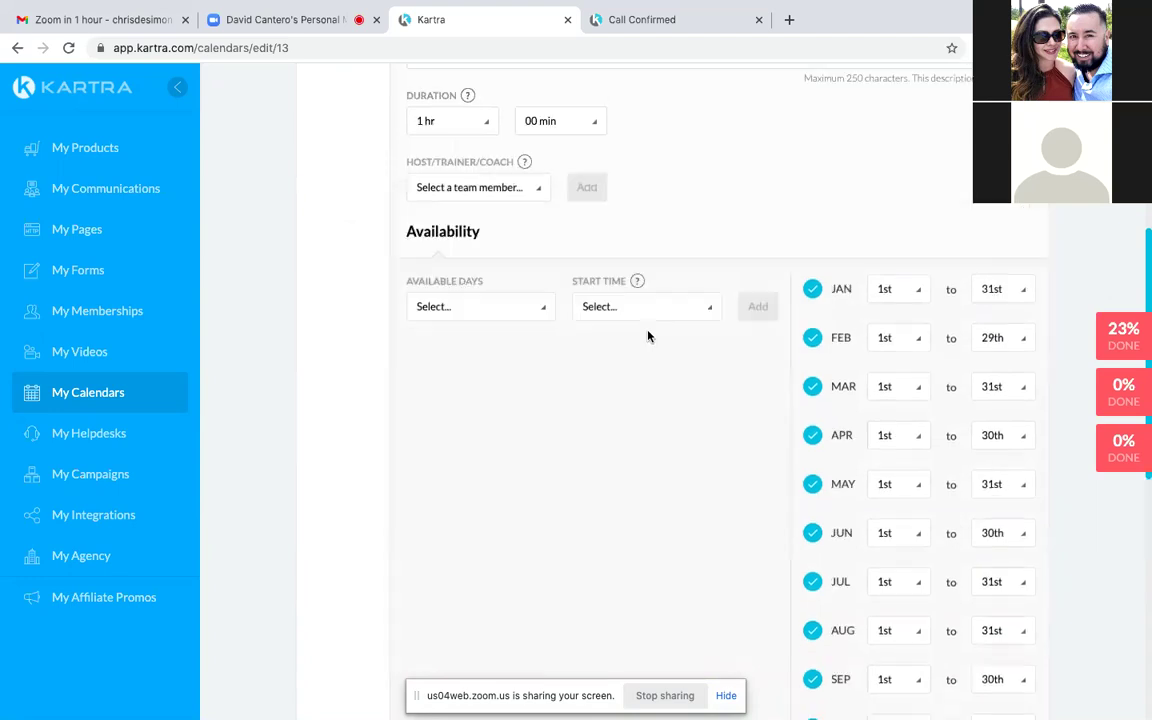
pyautogui.scroll(2, 648, 331)
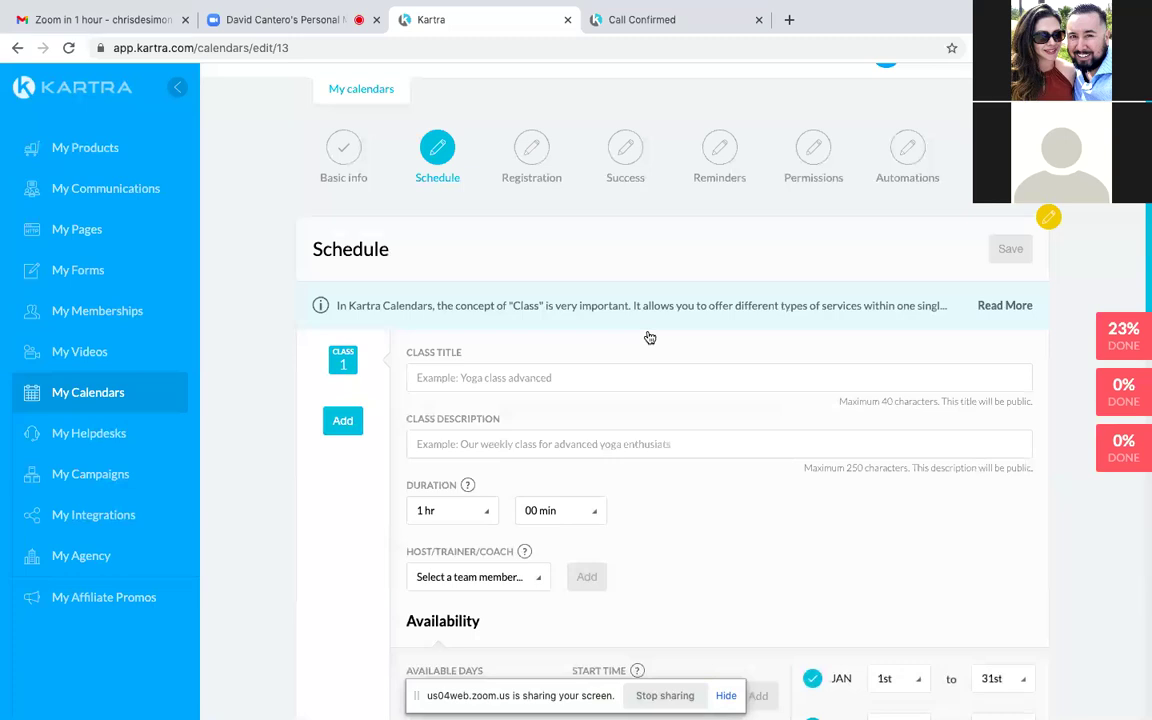
pyautogui.scroll(-1, 650, 338)
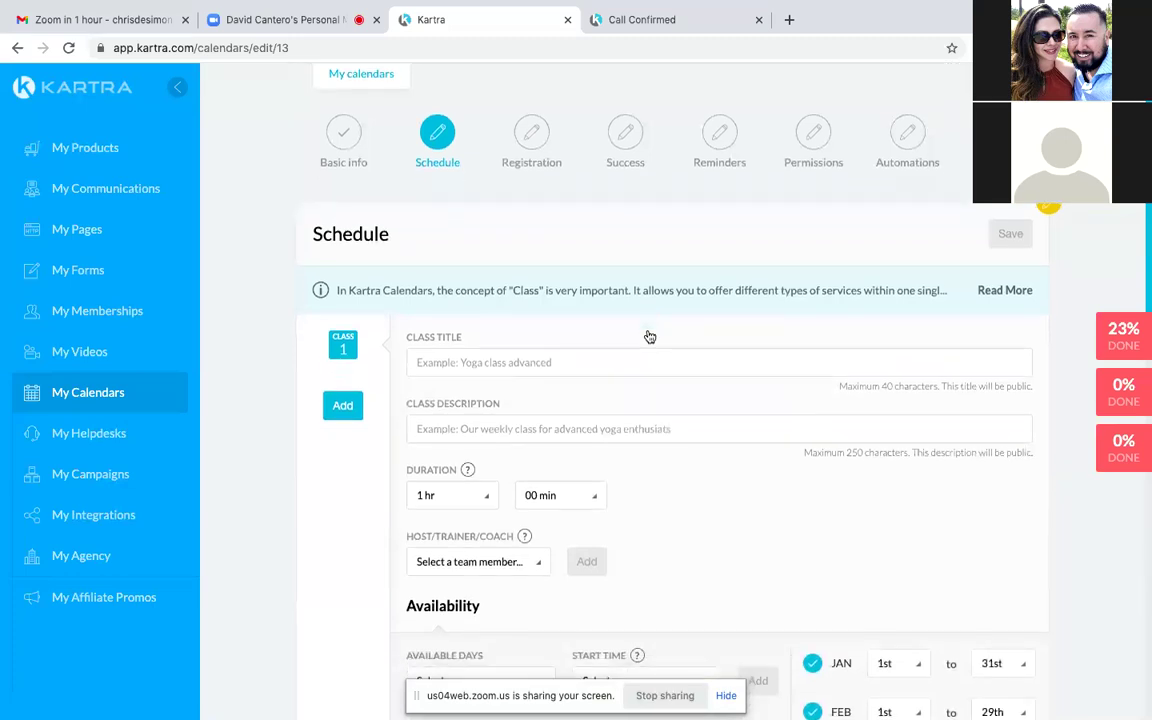
pyautogui.scroll(-1, 650, 338)
pyautogui.scroll(-1, 648, 330)
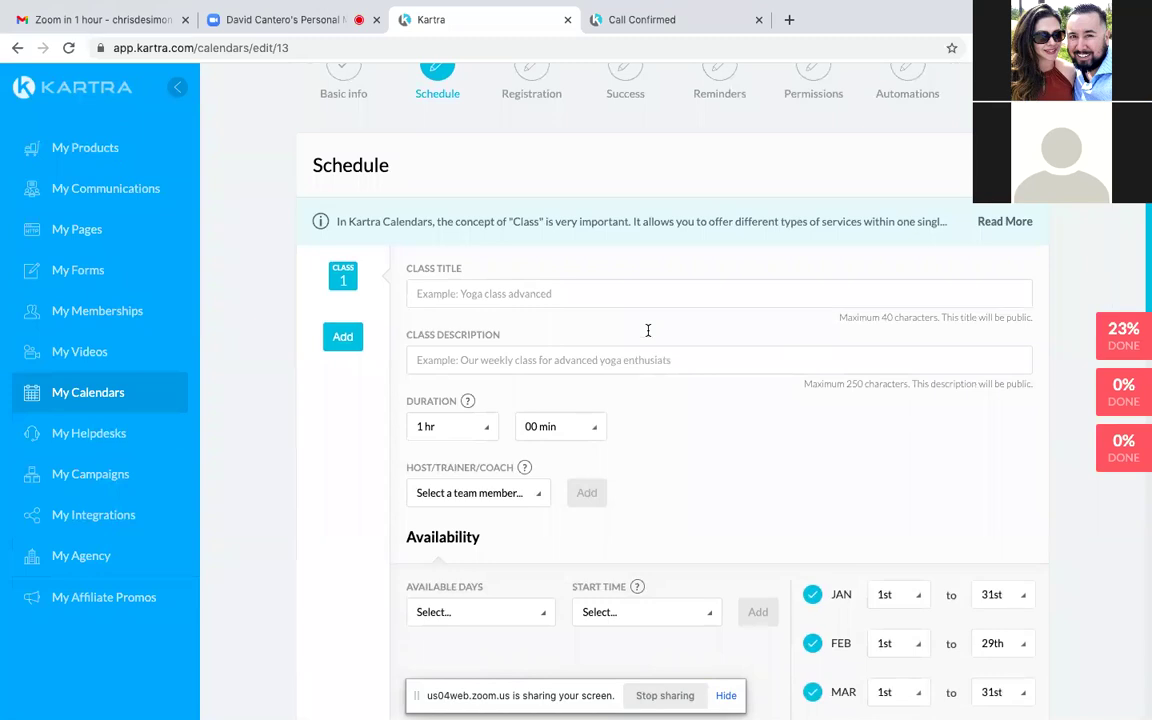
pyautogui.scroll(1, 648, 330)
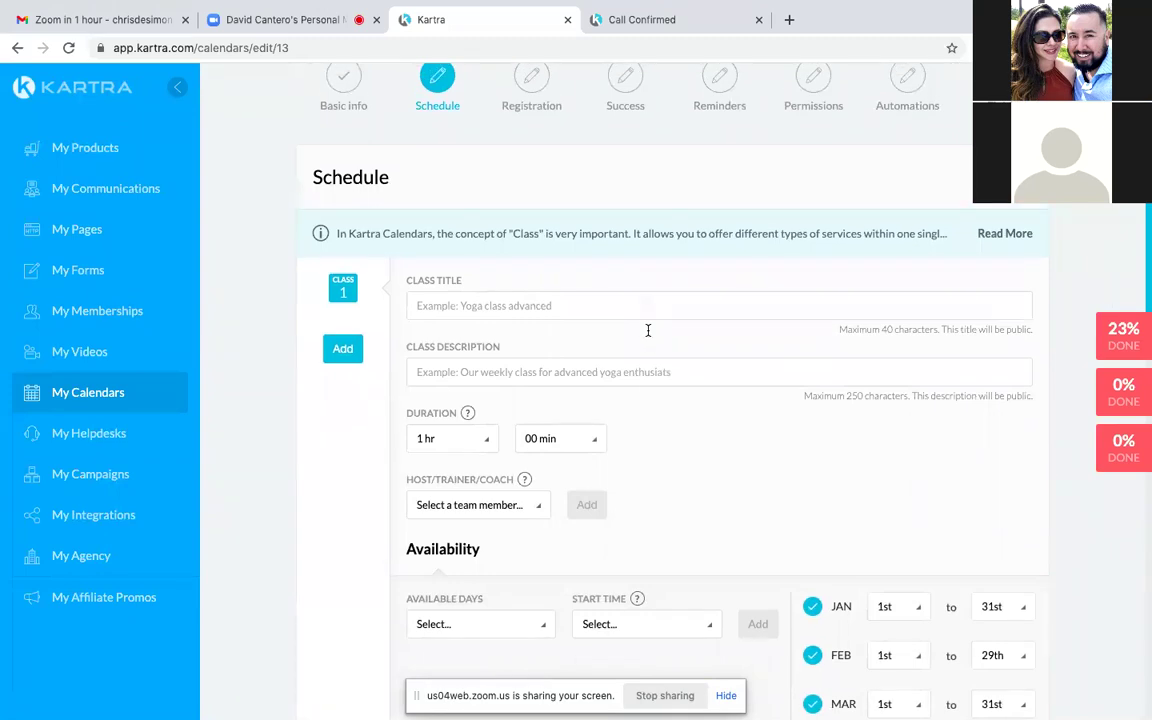
# Title Class 1 'Consultatation Call' and give it the description 'Homeowners'
pyautogui.click(553, 306)
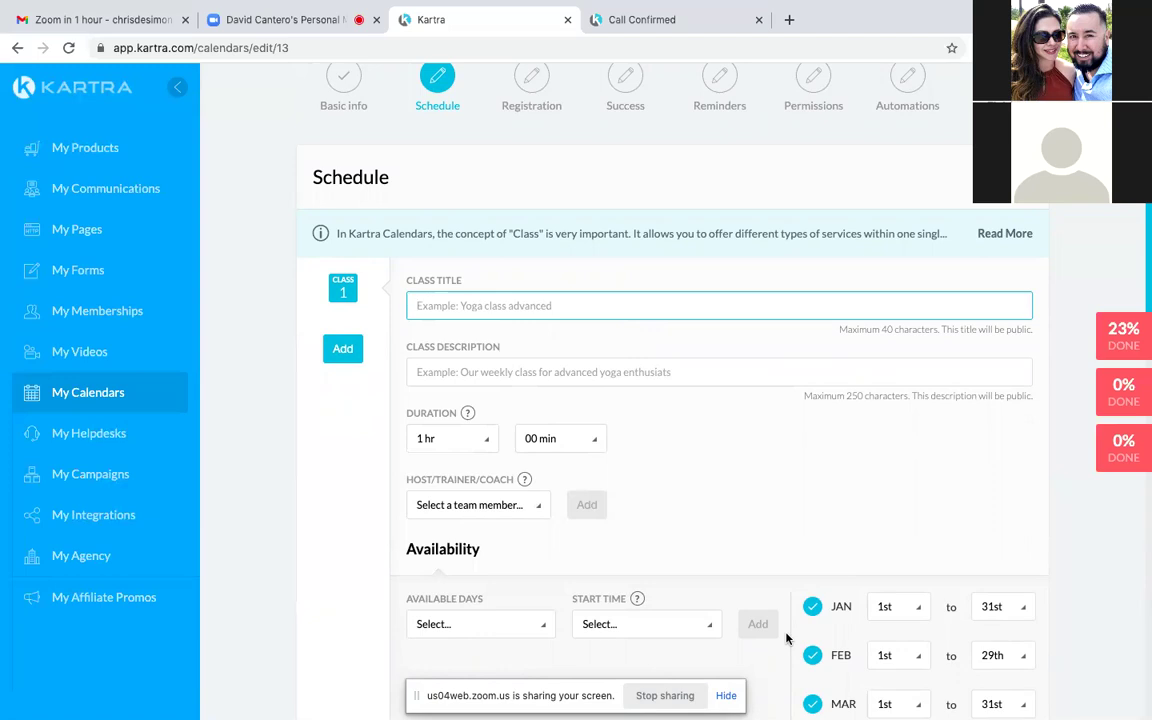
pyautogui.write('Consultat')
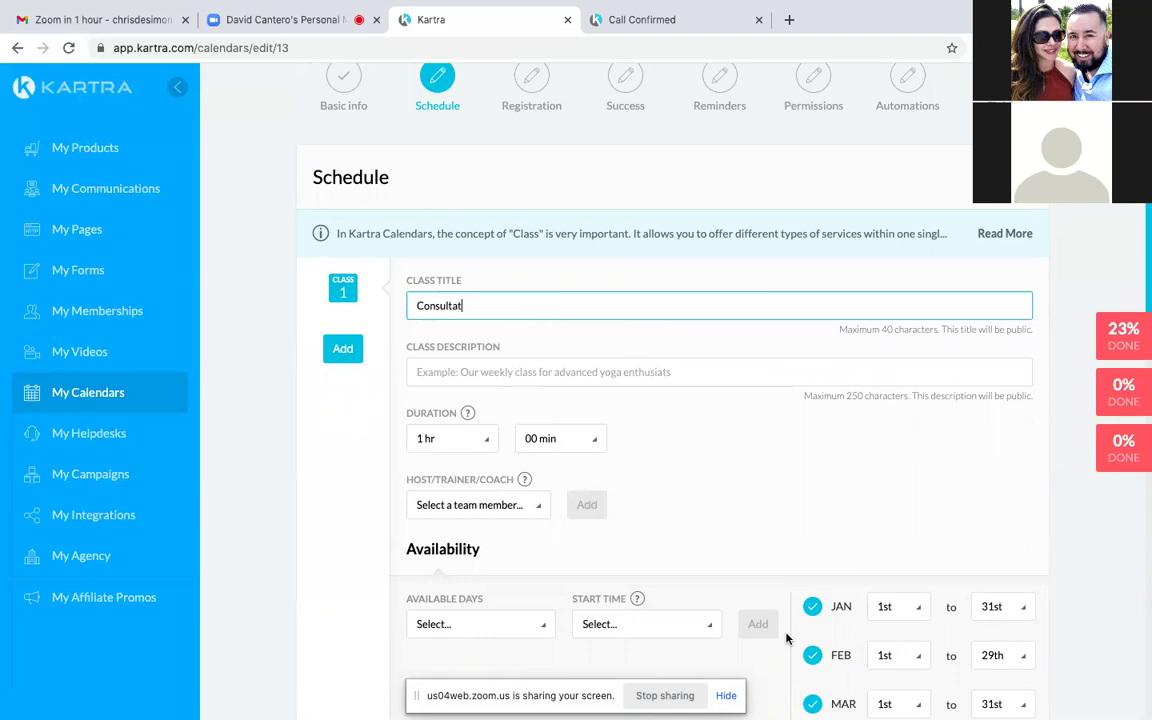
pyautogui.write('ation Call')
pyautogui.click(438, 376)
pyautogui.moveTo(752, 705)
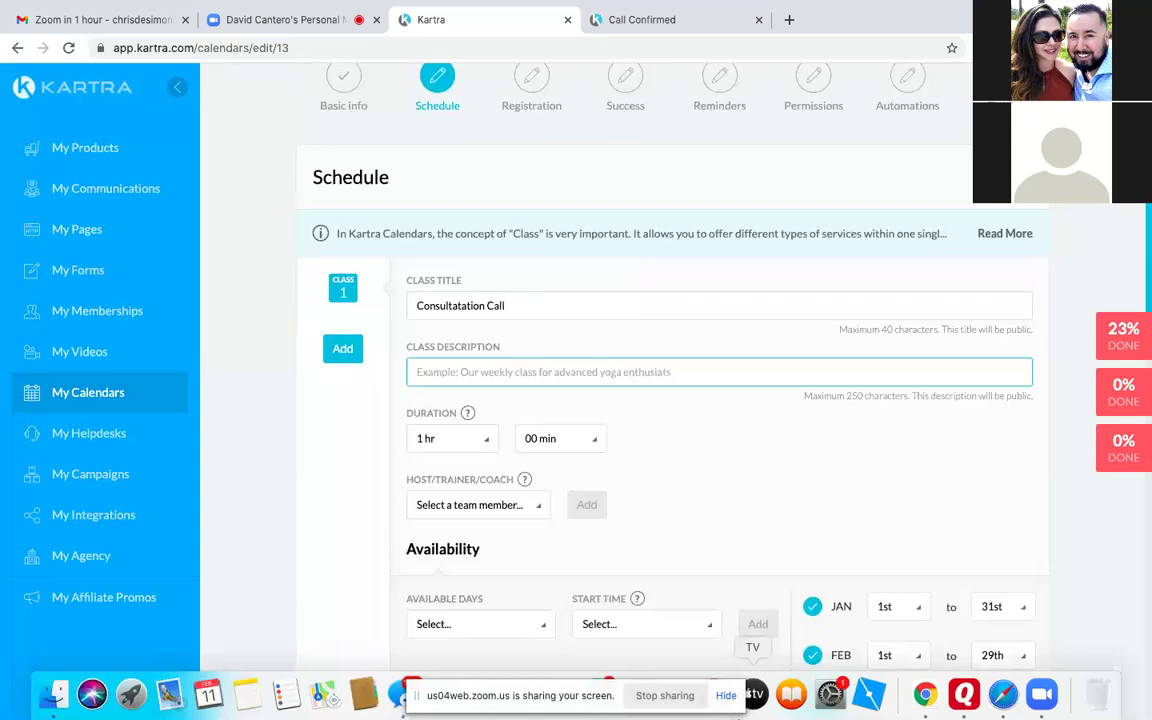
pyautogui.write('Sell')
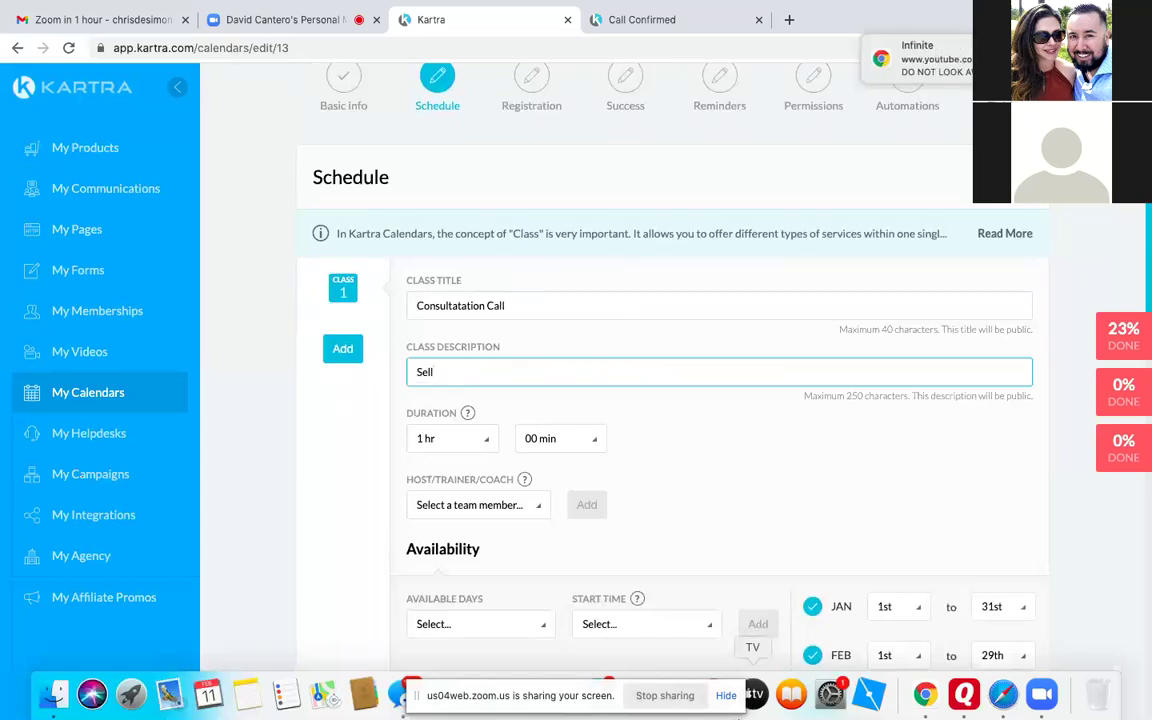
pyautogui.press('BackSpace')
pyautogui.write('Homeowners')
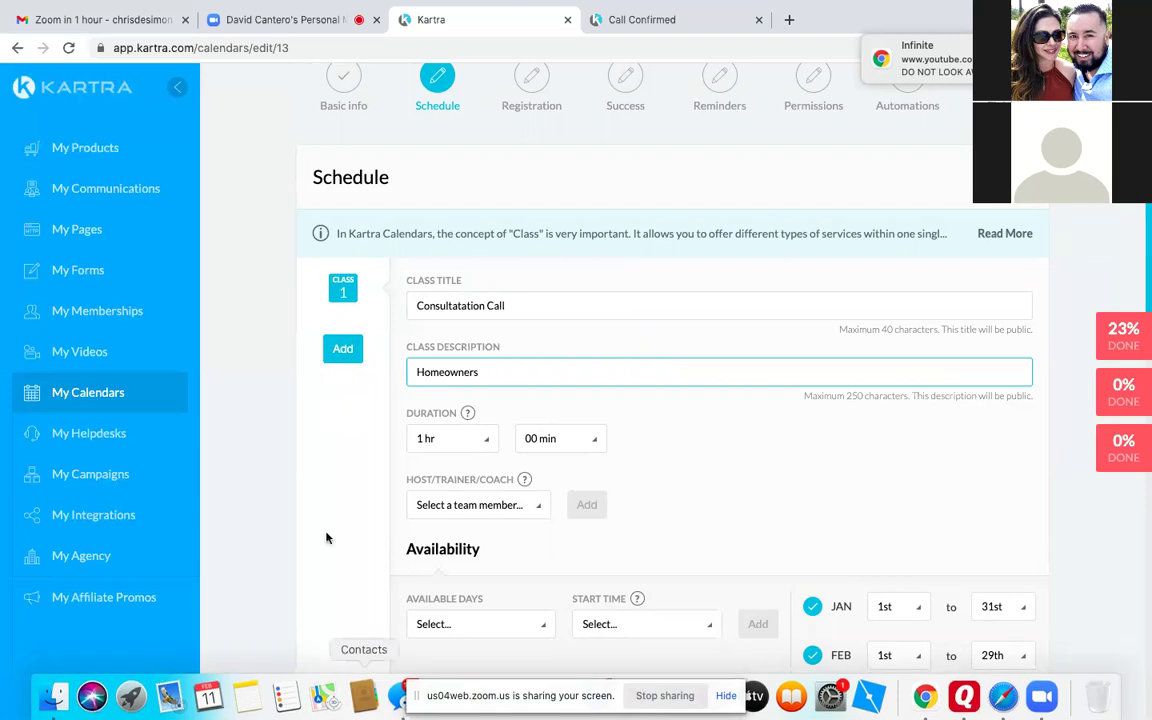
pyautogui.scroll(-4, 640, 533)
pyautogui.scroll(-3, 640, 533)
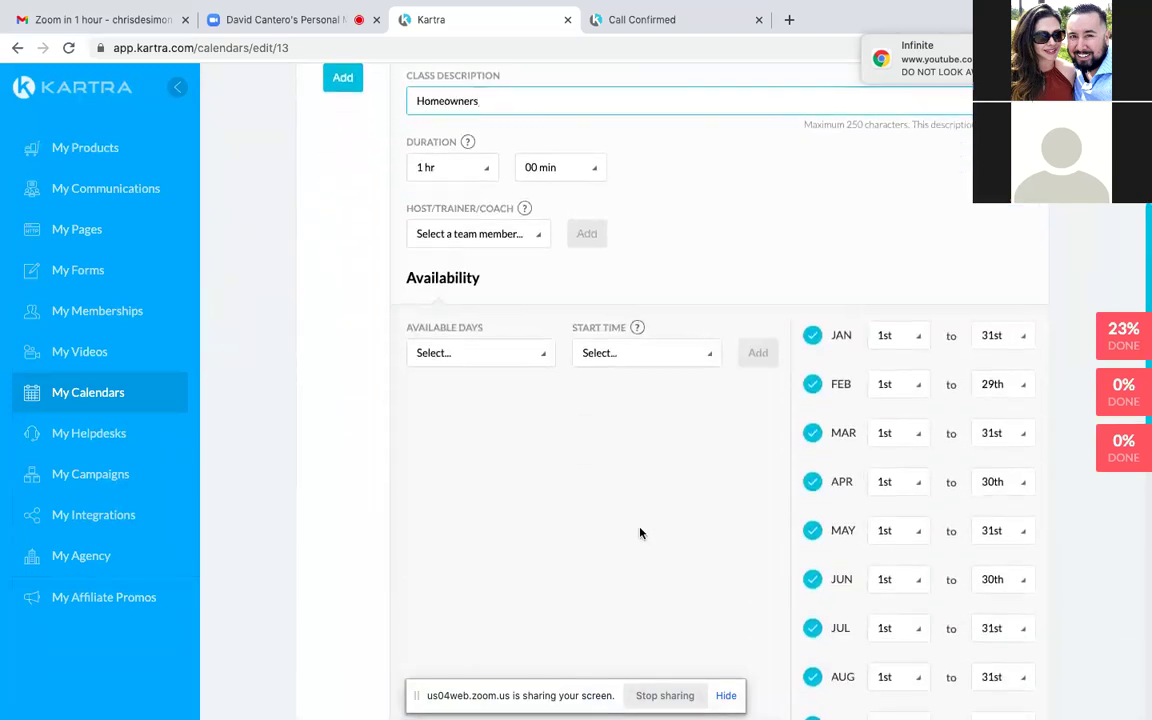
pyautogui.scroll(4, 640, 533)
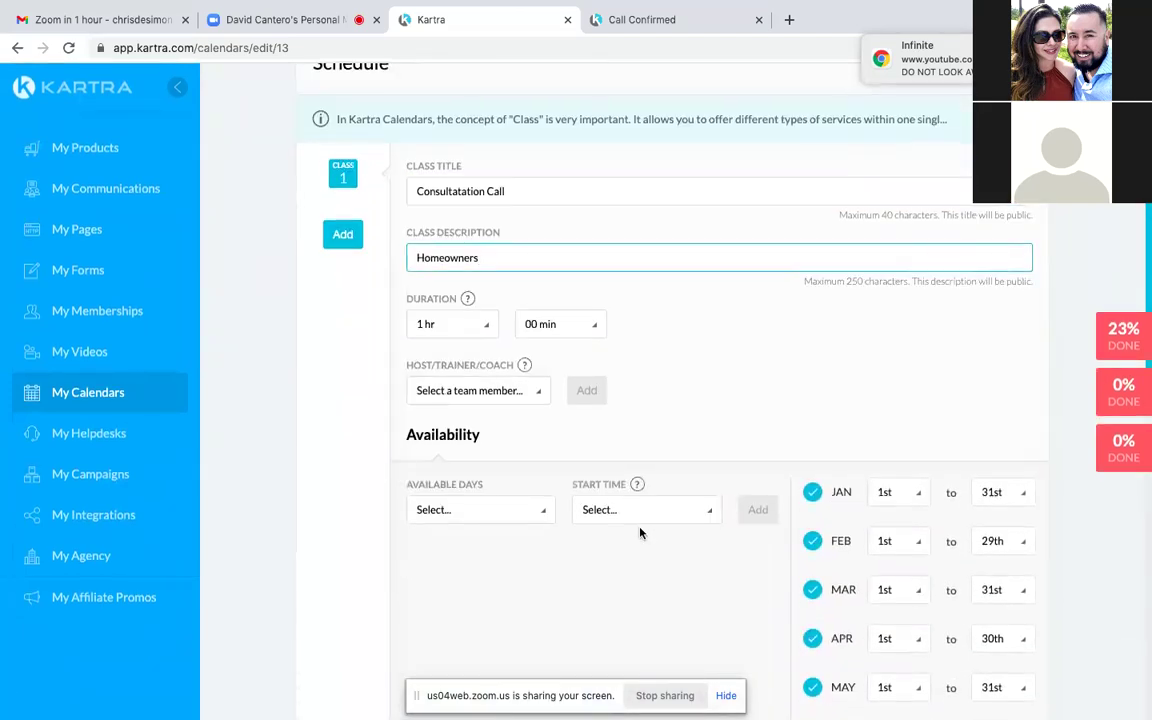
# Add the team member as host of the Consultatation Call class
pyautogui.click(542, 395)
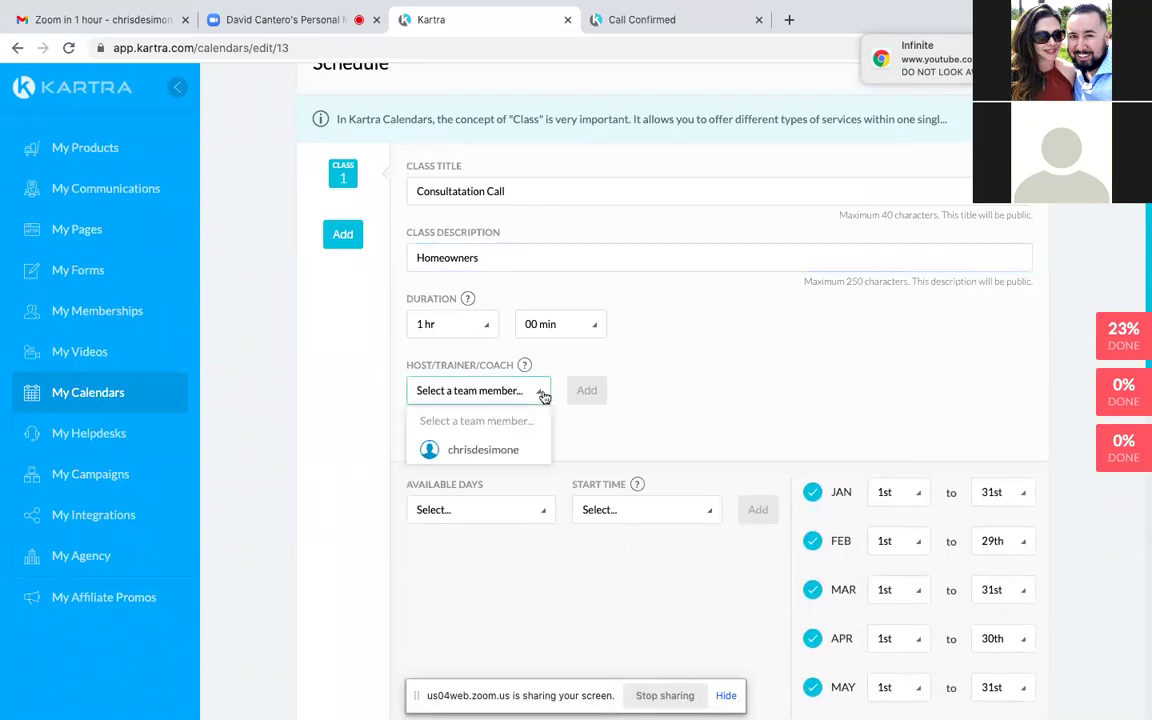
pyautogui.click(516, 452)
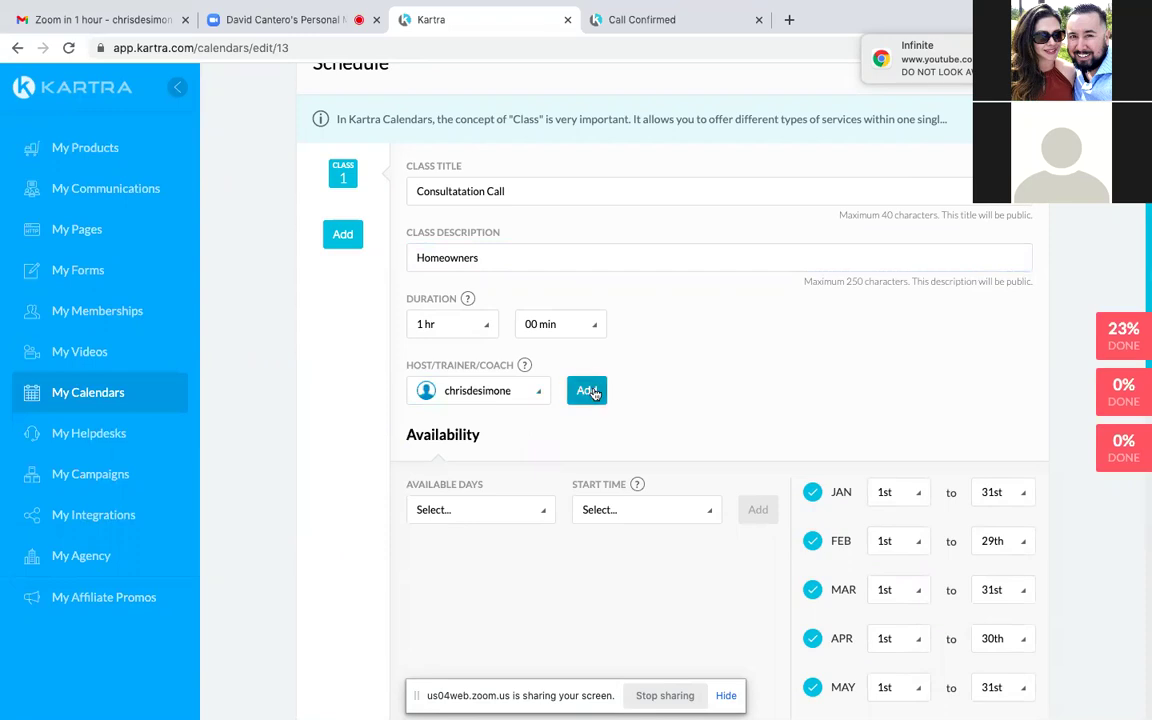
pyautogui.click(590, 391)
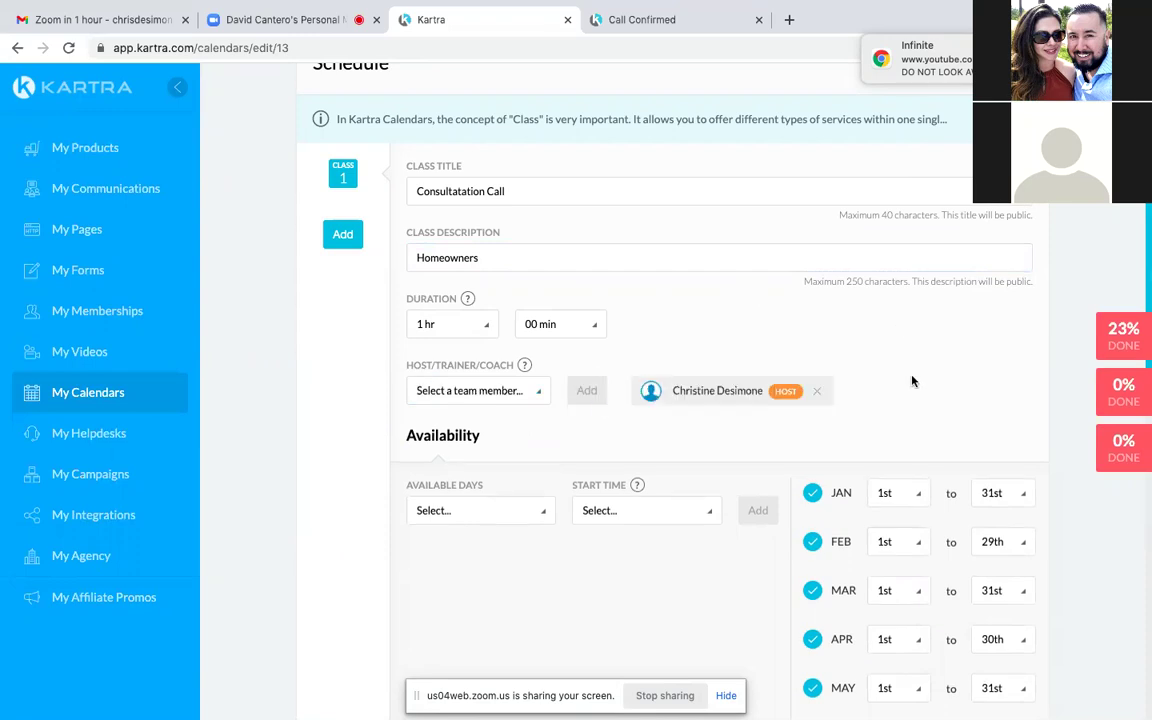
pyautogui.scroll(-5, 740, 591)
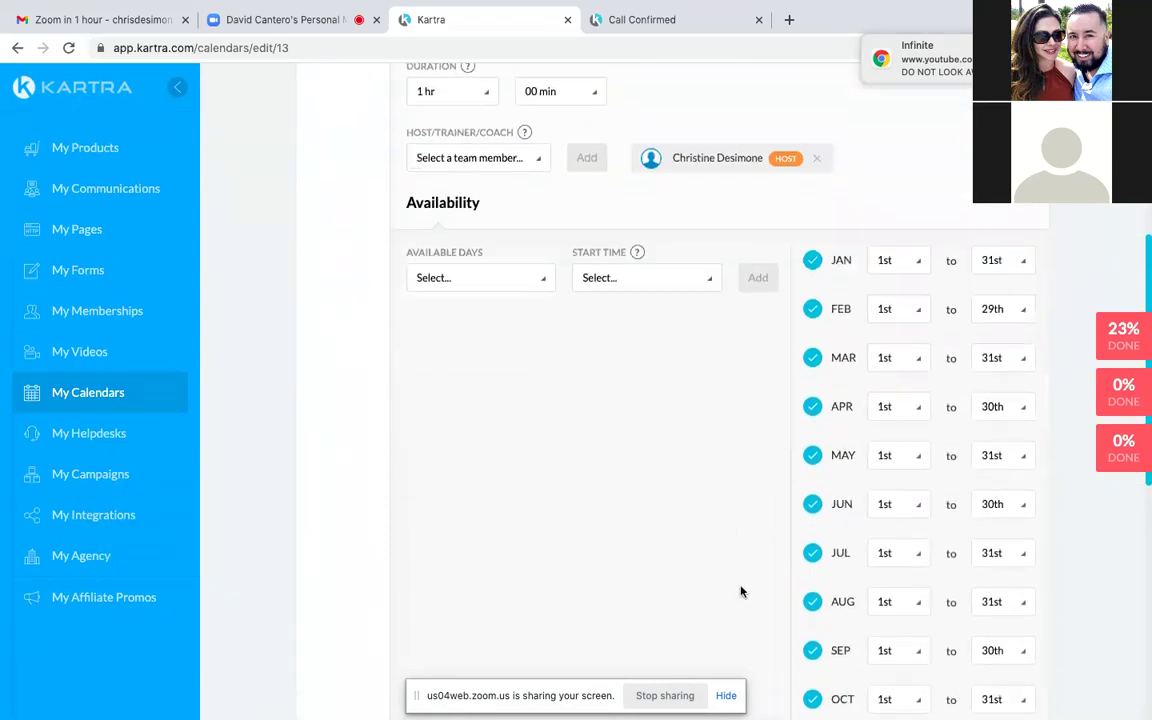
pyautogui.scroll(-1, 740, 591)
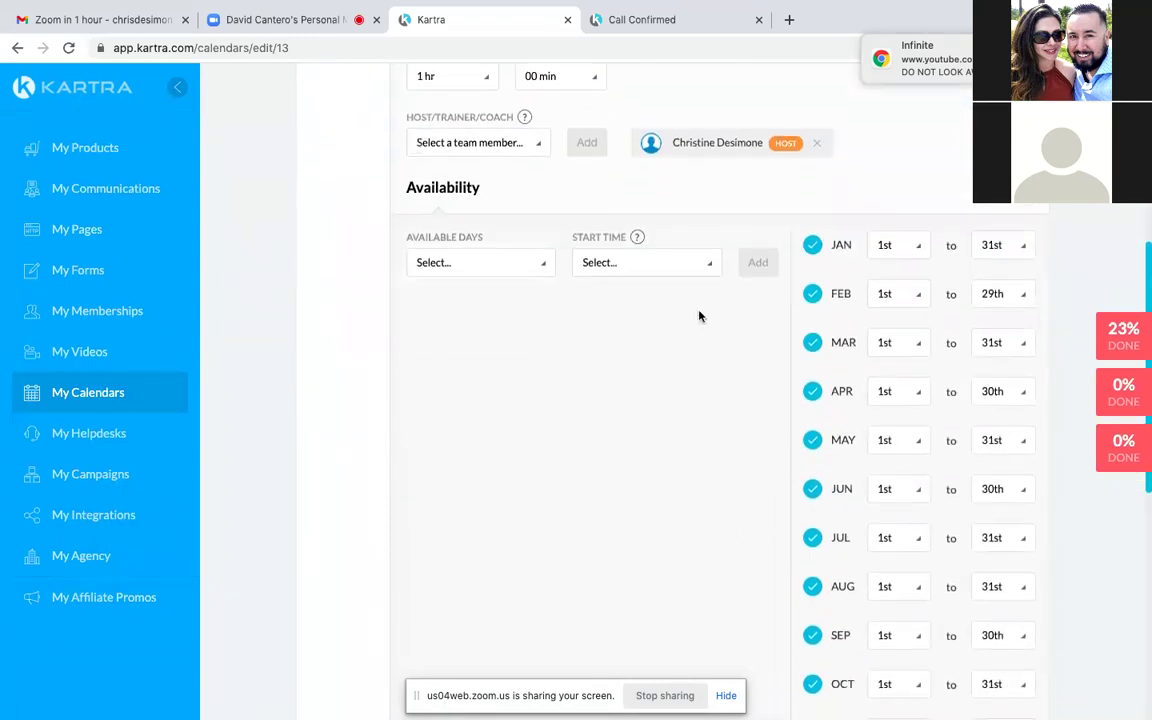
# Tick Monday through Friday in the Available Days list
pyautogui.click(547, 268)
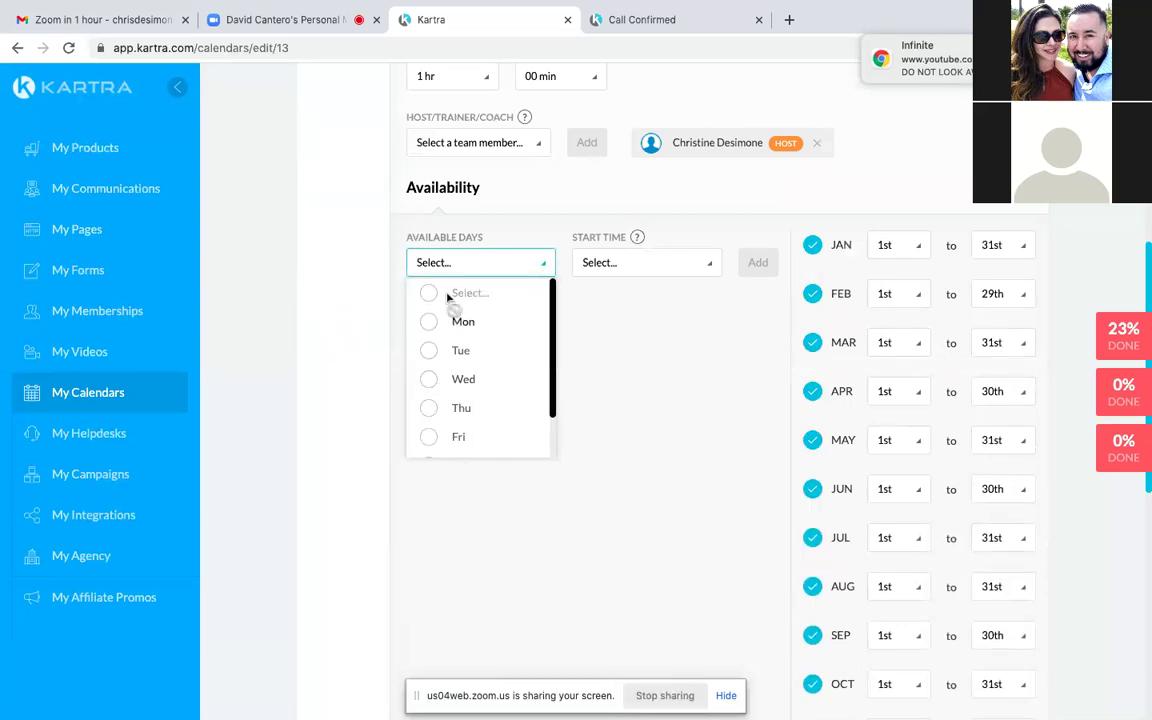
pyautogui.scroll(-1, 525, 305)
pyautogui.scroll(-2, 525, 305)
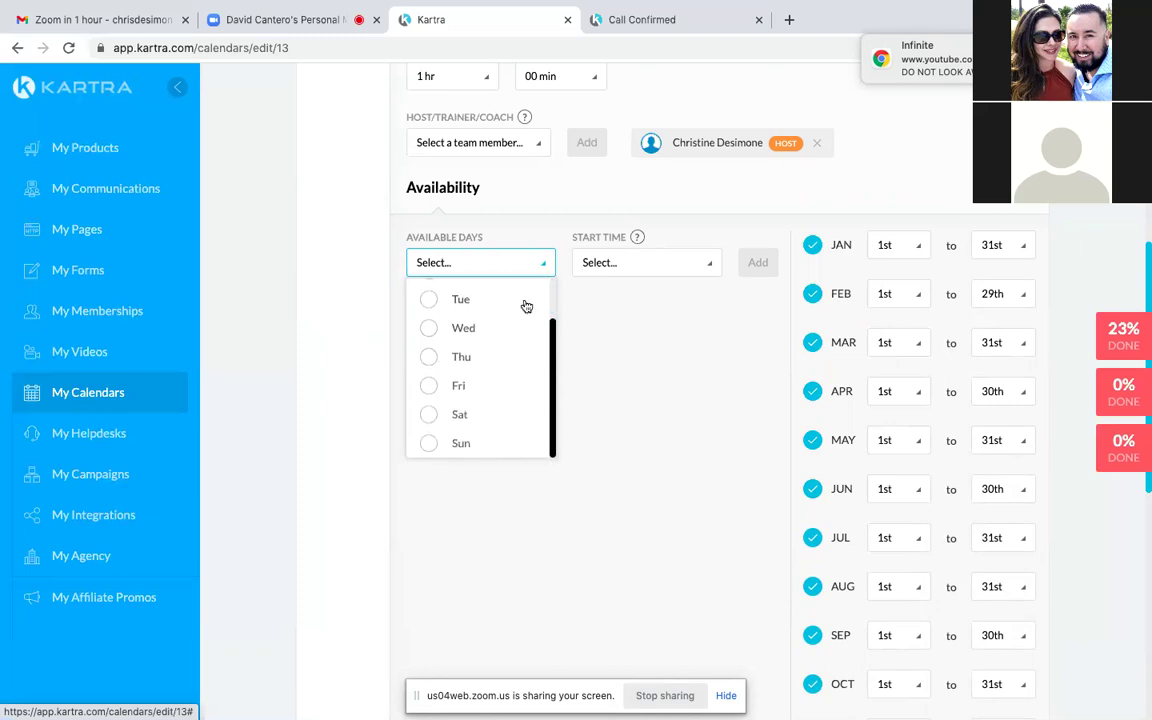
pyautogui.scroll(2, 525, 307)
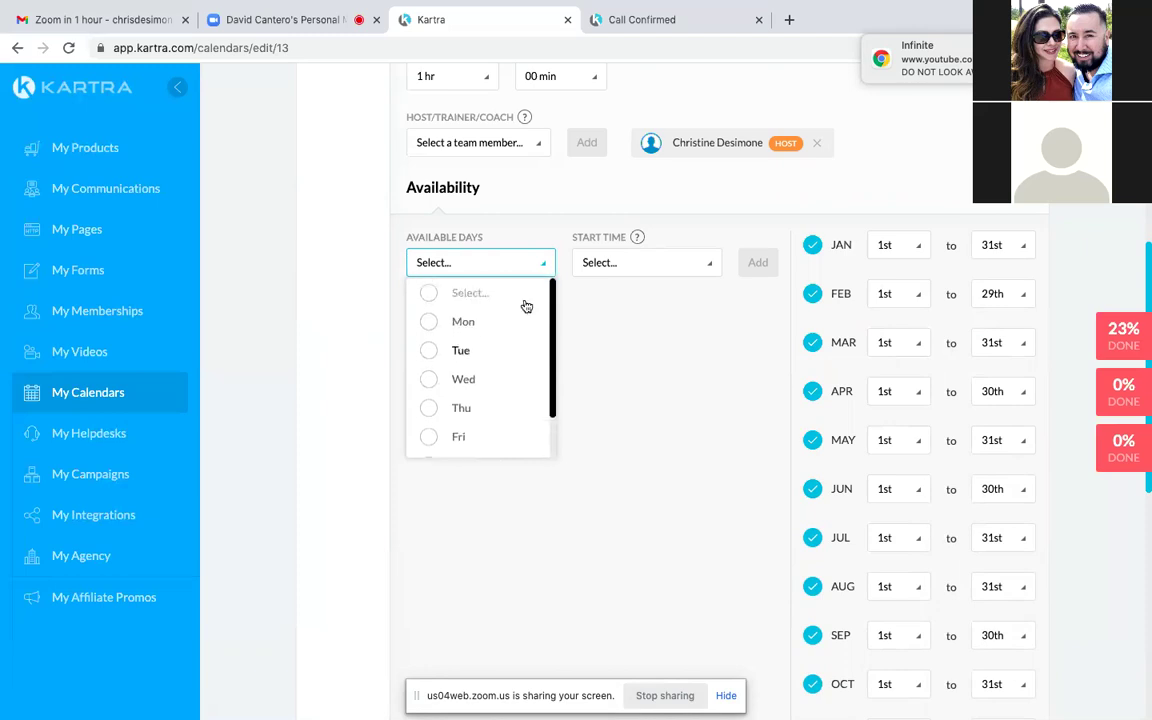
pyautogui.click(428, 321)
pyautogui.click(428, 352)
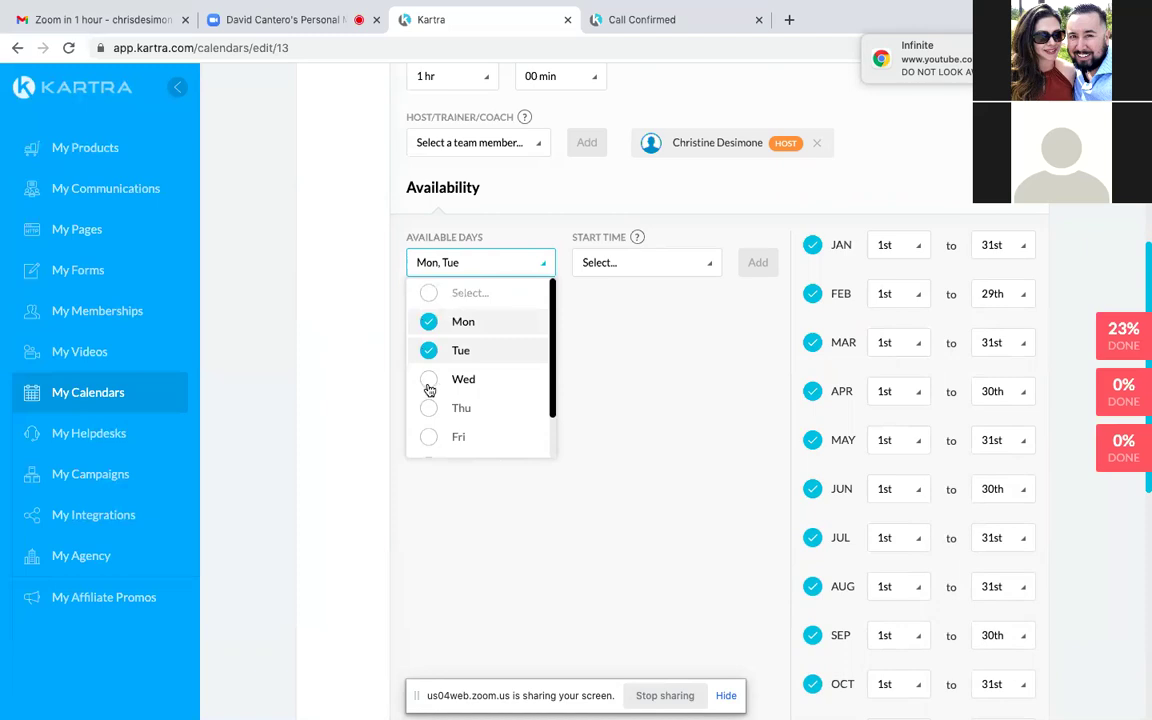
pyautogui.click(428, 380)
pyautogui.click(428, 409)
pyautogui.click(428, 438)
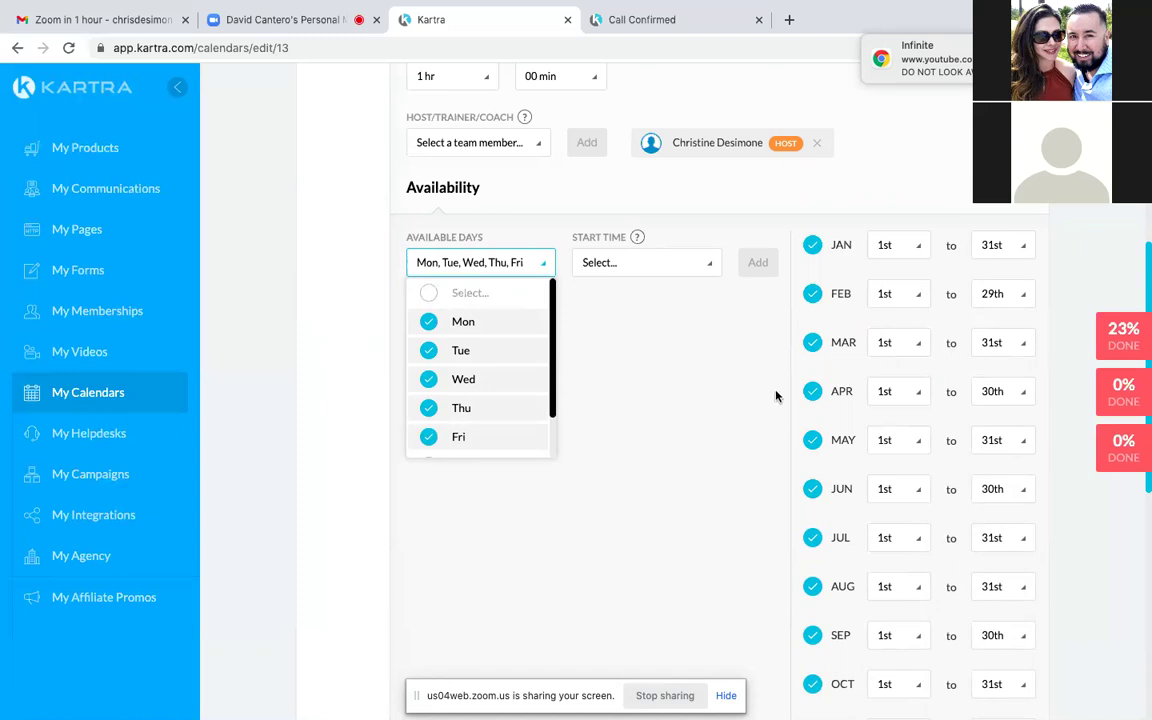
# Add Saturday to the class's available days
pyautogui.scroll(-1, 1008, 316)
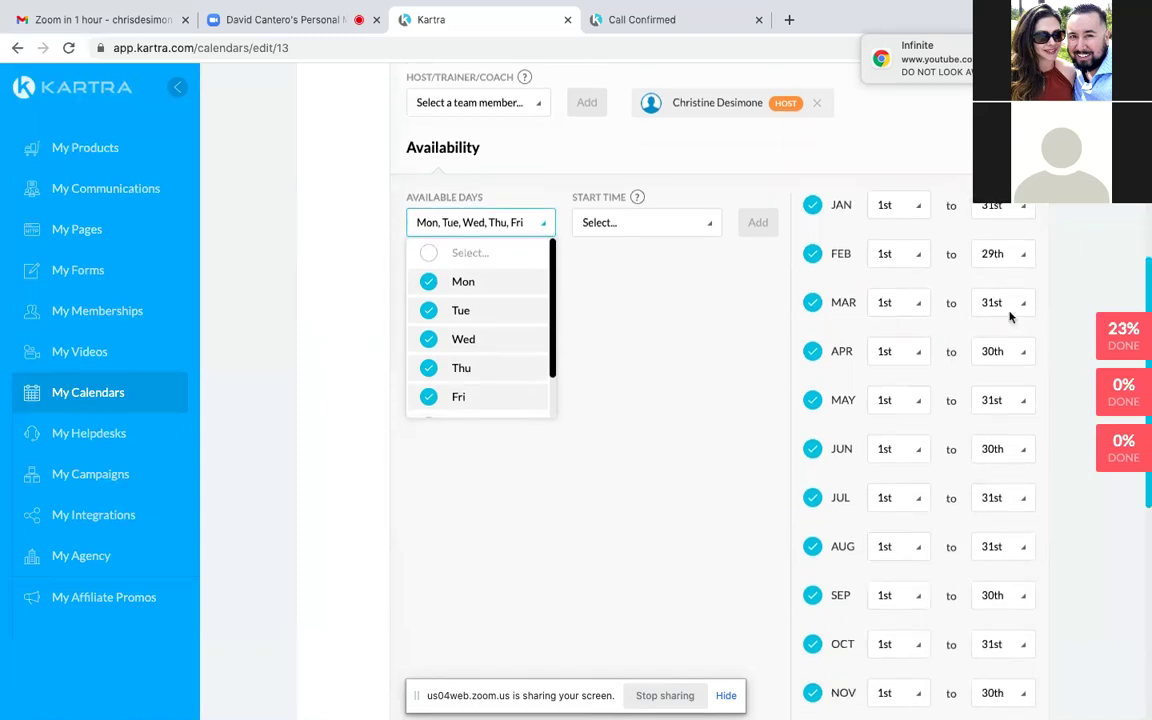
pyautogui.scroll(-6, 1008, 316)
pyautogui.scroll(5, 1010, 318)
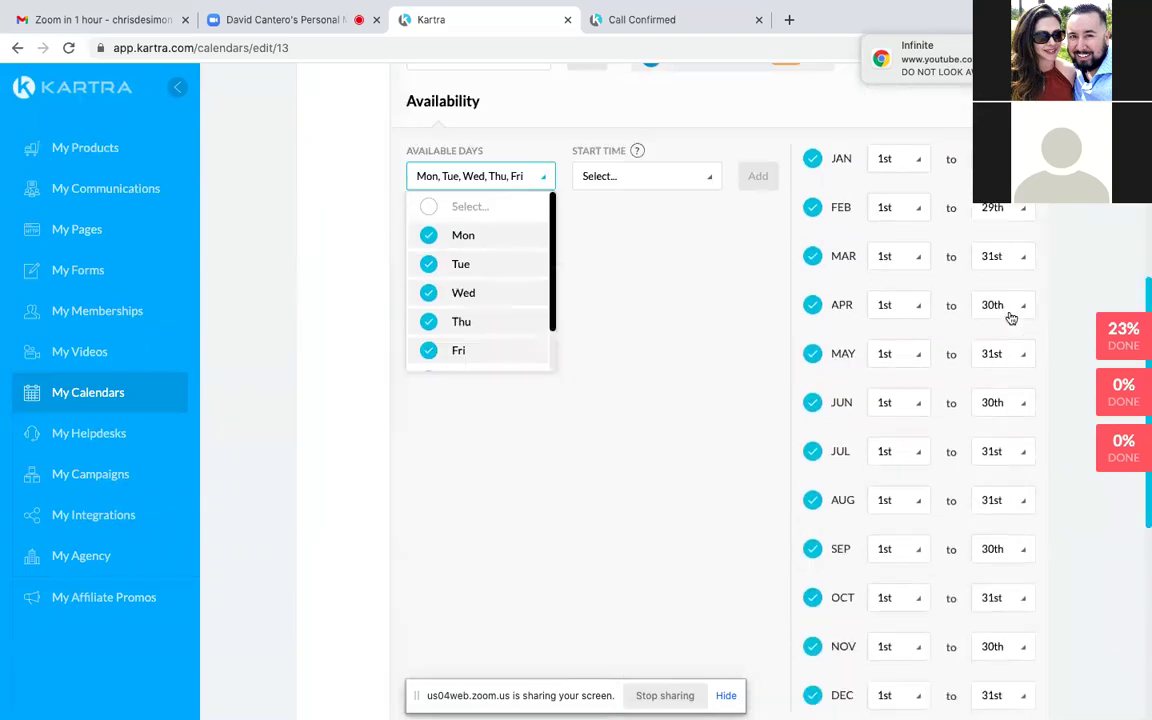
pyautogui.scroll(1, 1010, 318)
pyautogui.click(555, 365)
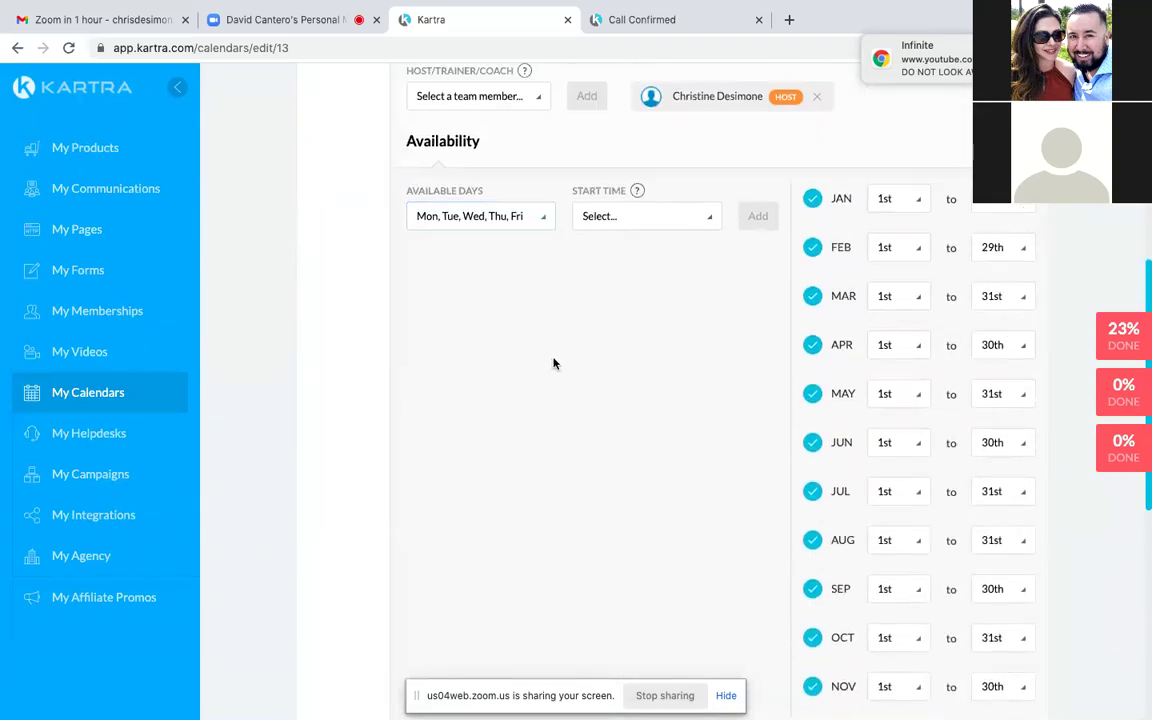
pyautogui.click(544, 219)
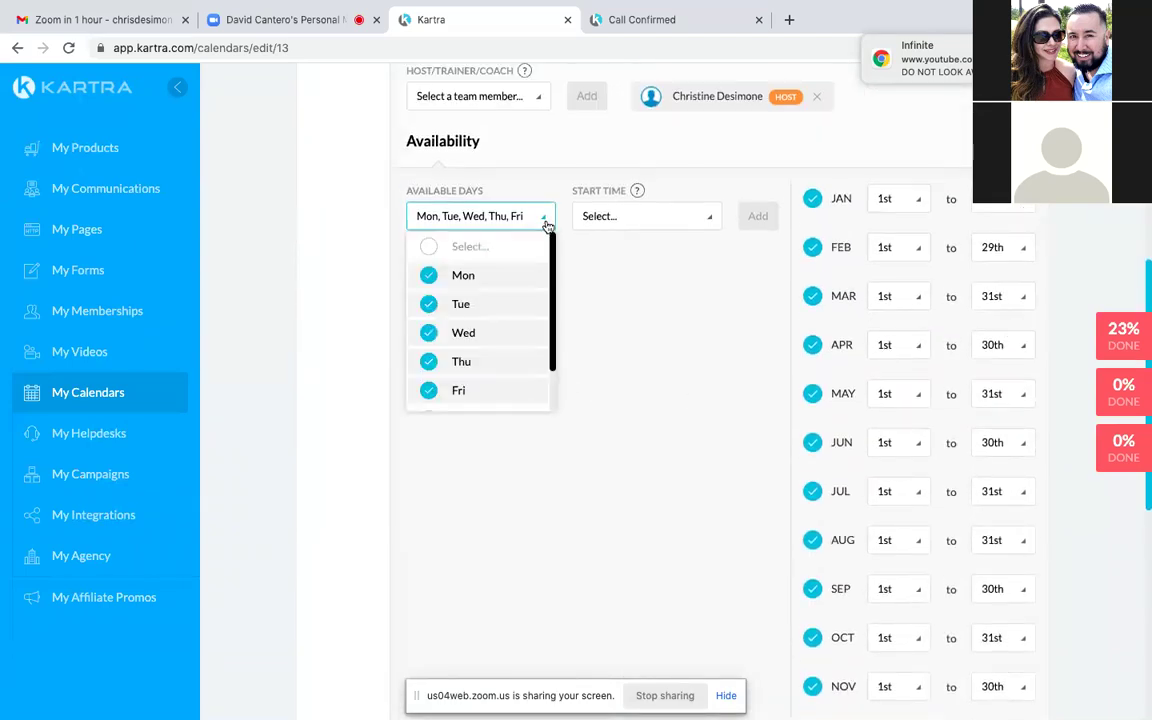
pyautogui.moveTo(553, 302); pyautogui.dragTo(550, 378)
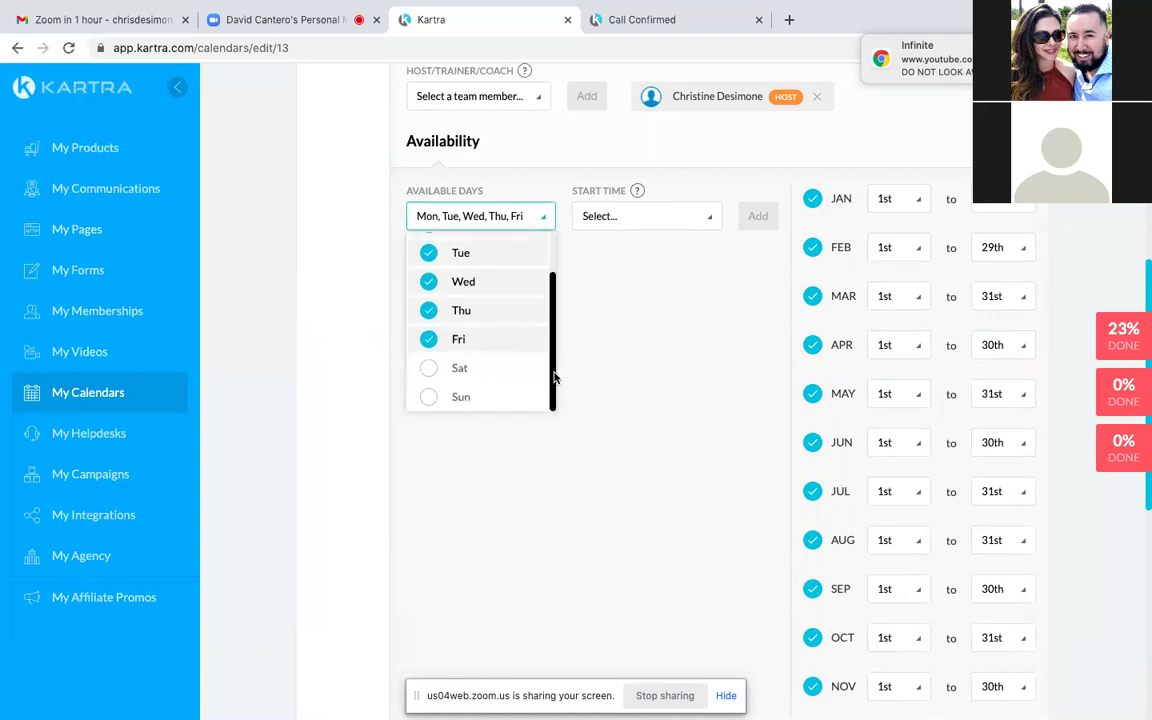
pyautogui.click(430, 370)
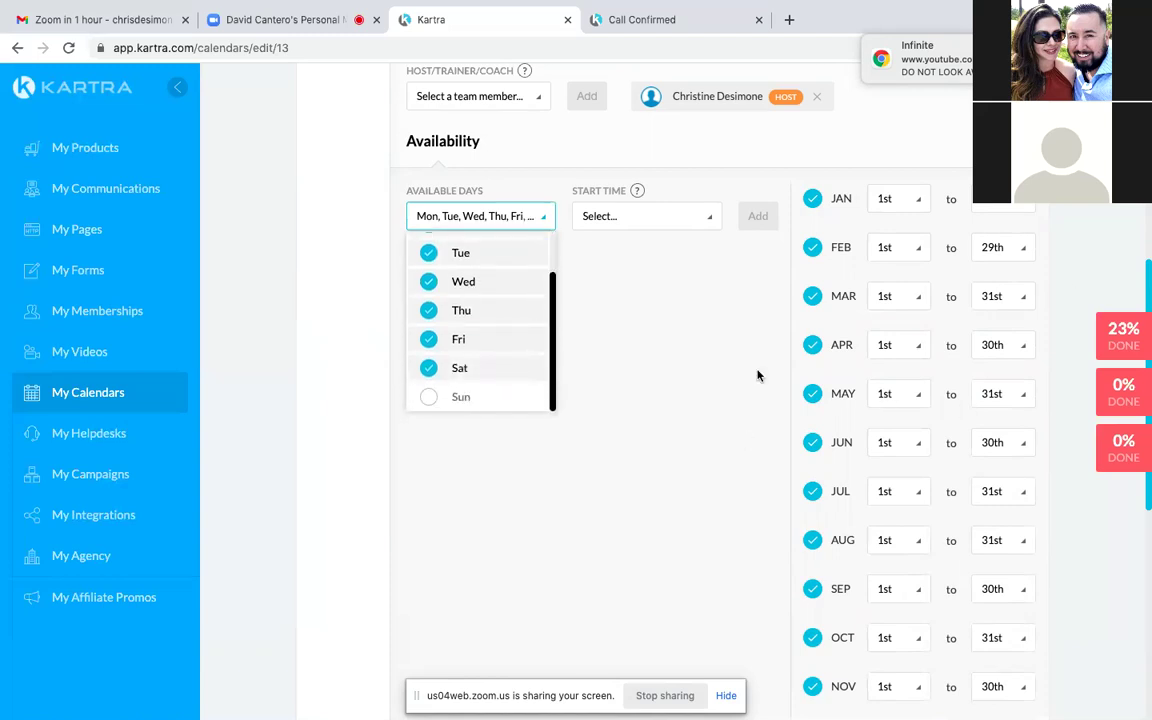
pyautogui.scroll(-1, 744, 392)
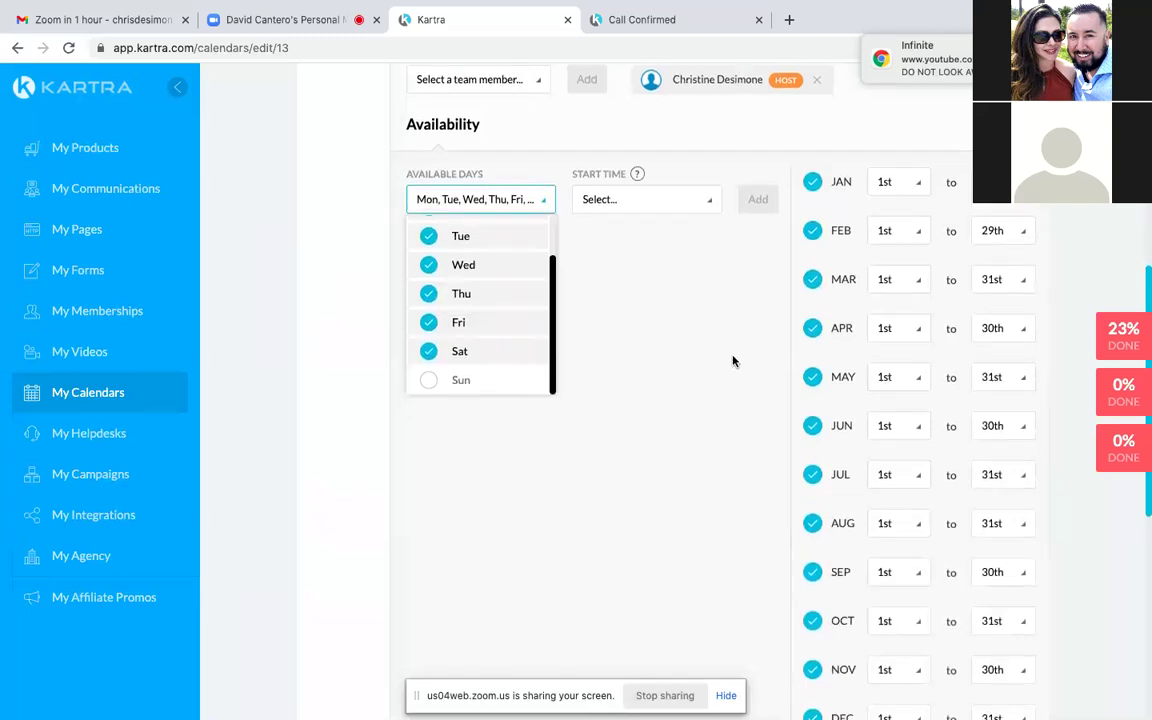
pyautogui.click(711, 207)
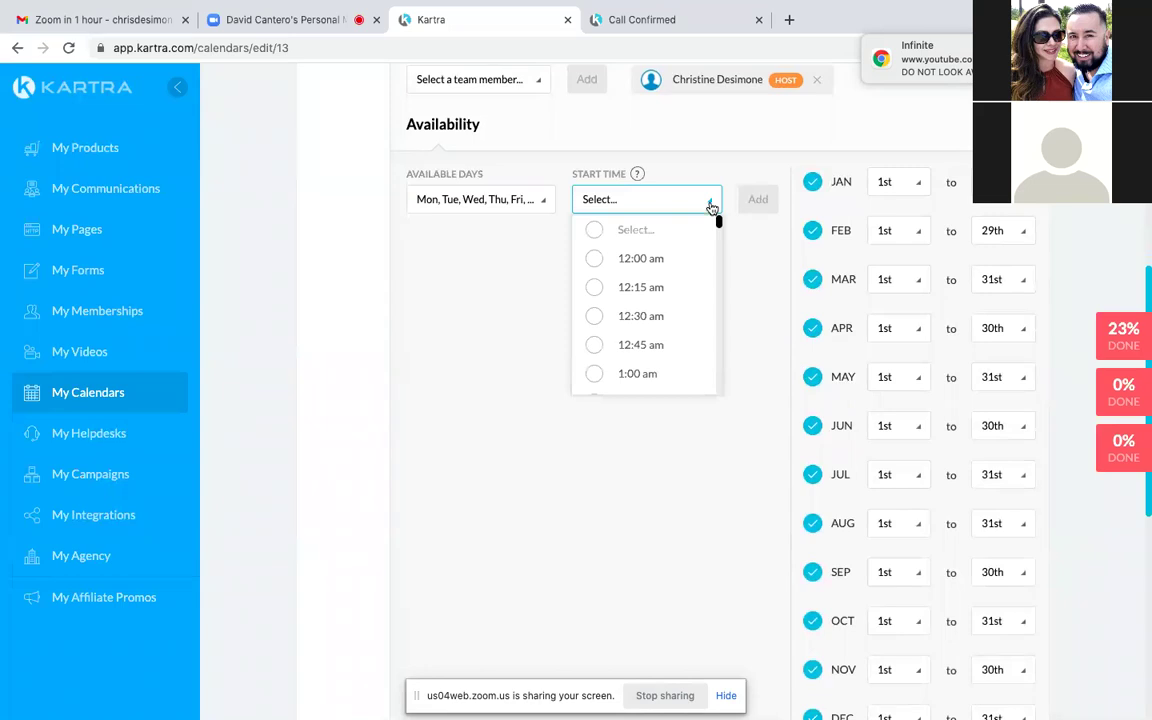
# Select 10:00 am in the Start Time list
pyautogui.scroll(-5, 683, 288)
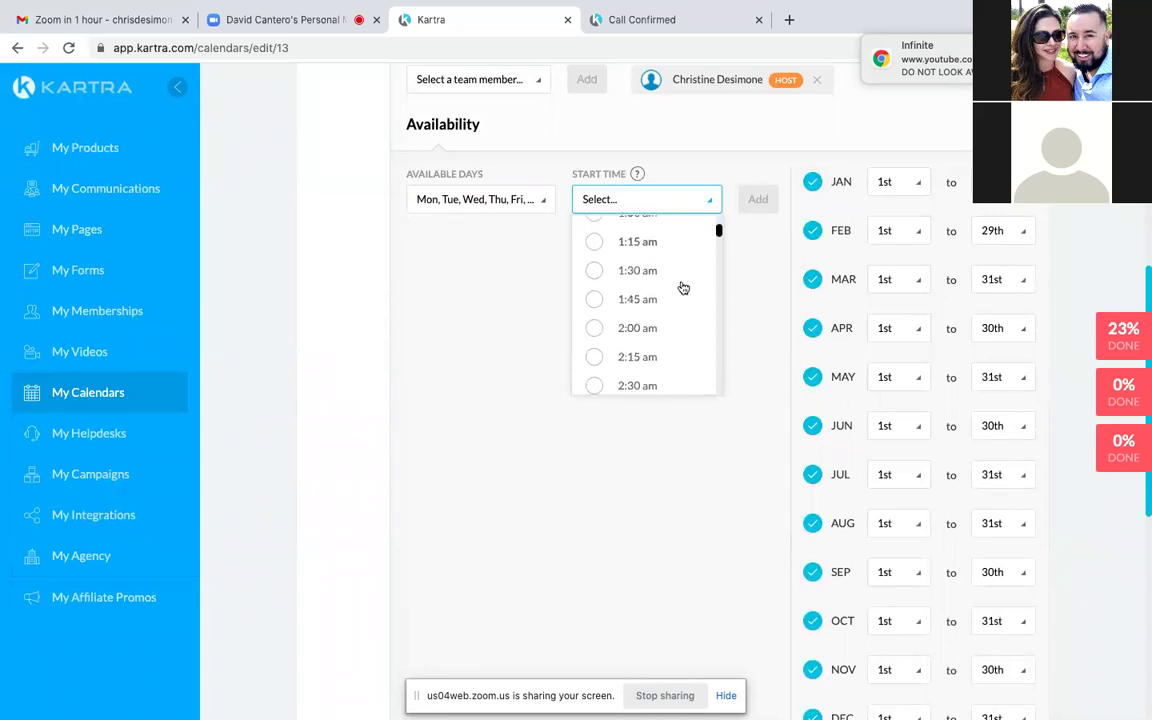
pyautogui.scroll(-6, 683, 288)
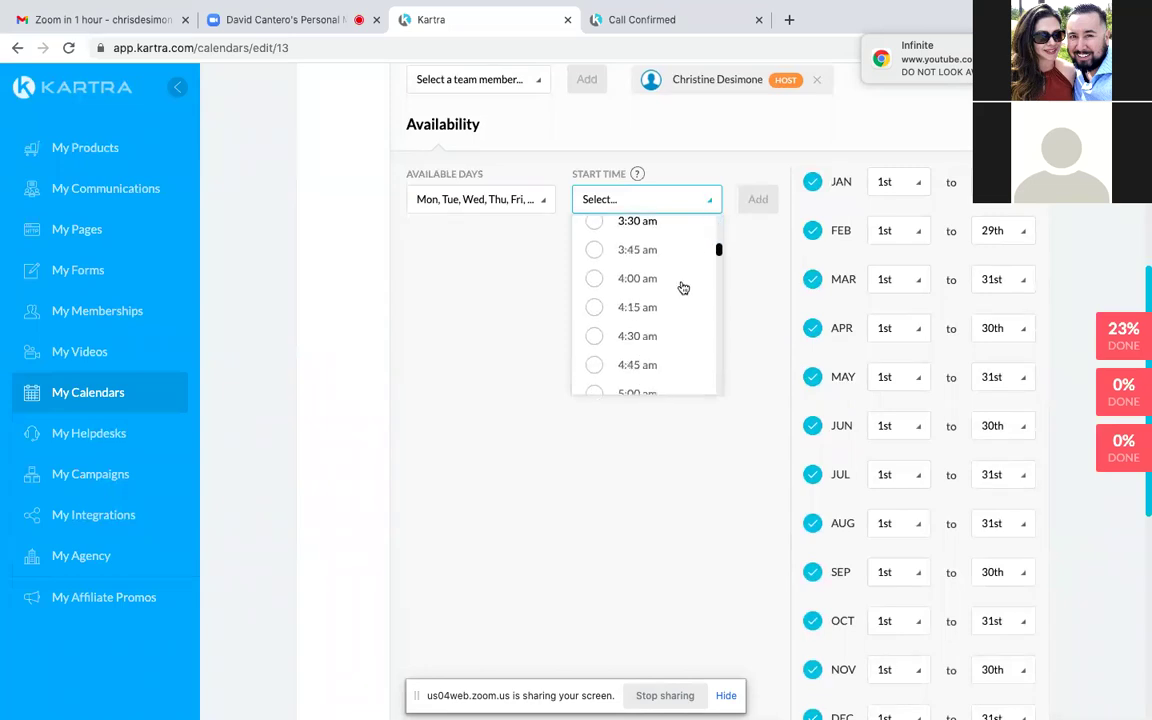
pyautogui.scroll(-6, 683, 288)
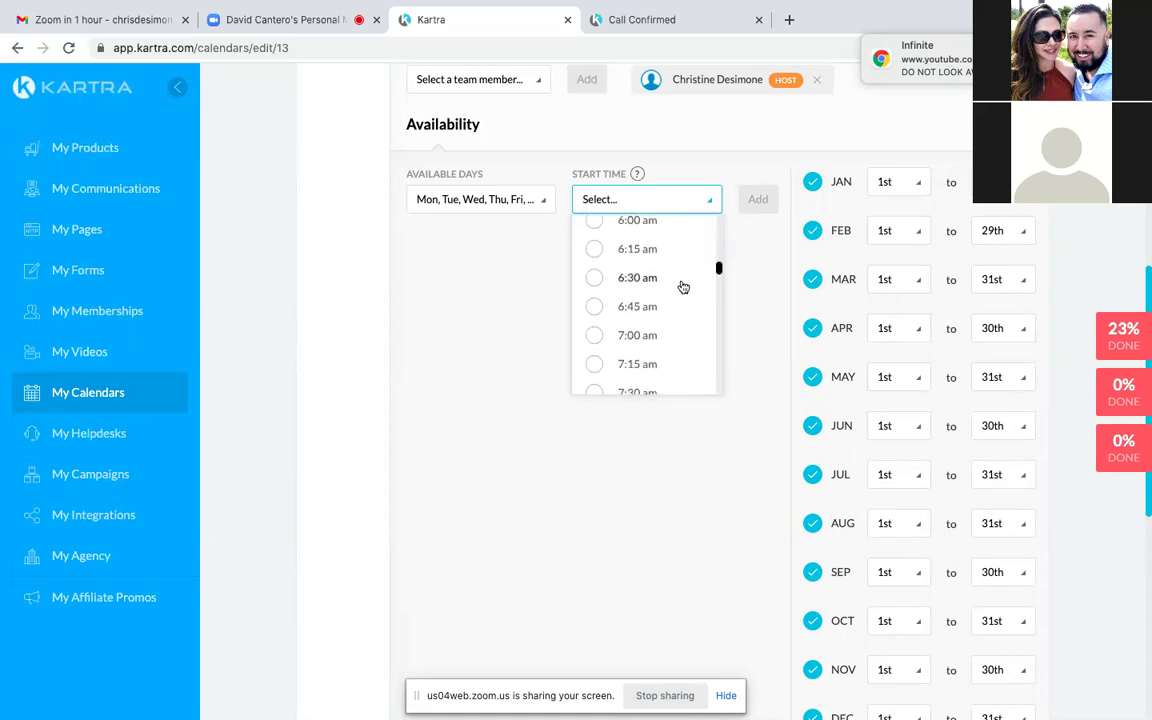
pyautogui.scroll(-2, 683, 288)
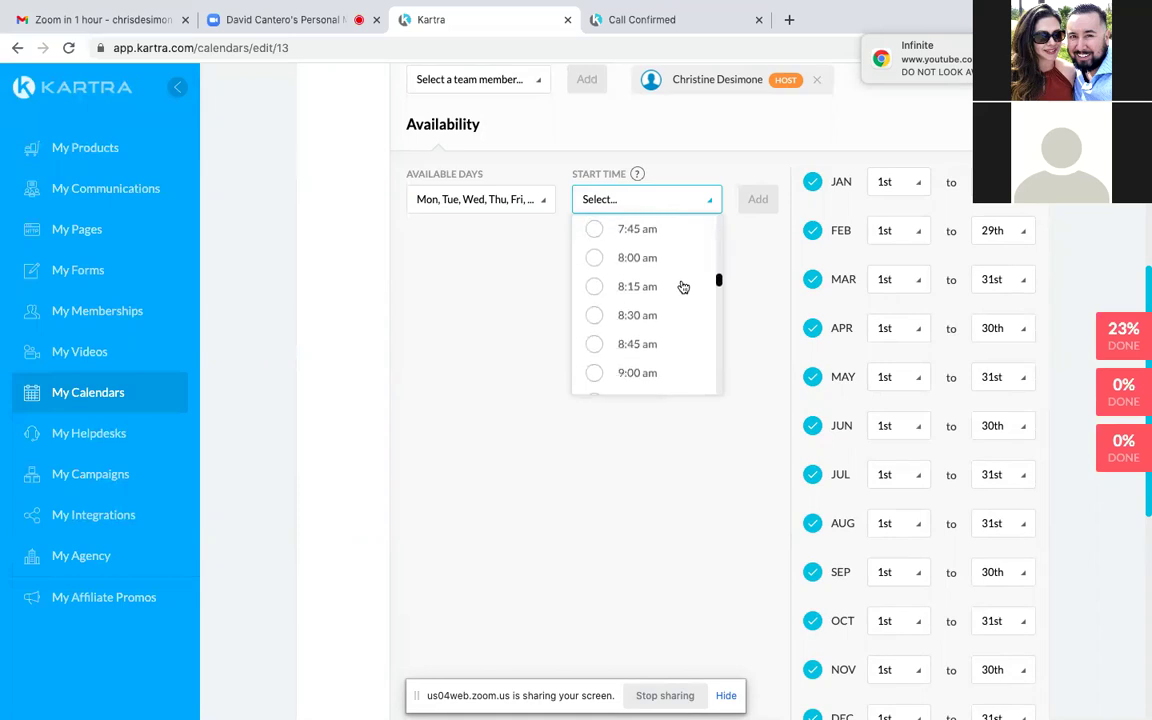
pyautogui.scroll(-2, 683, 288)
pyautogui.scroll(1, 683, 288)
pyautogui.scroll(2, 683, 288)
pyautogui.scroll(-4, 683, 288)
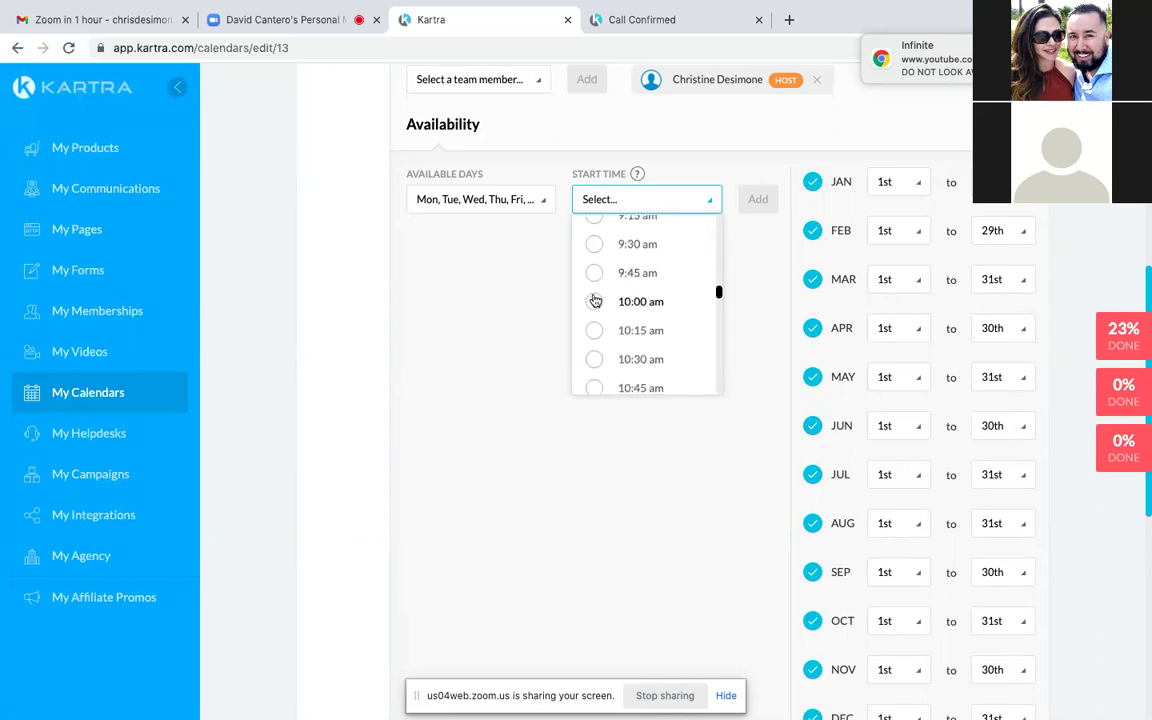
pyautogui.click(595, 301)
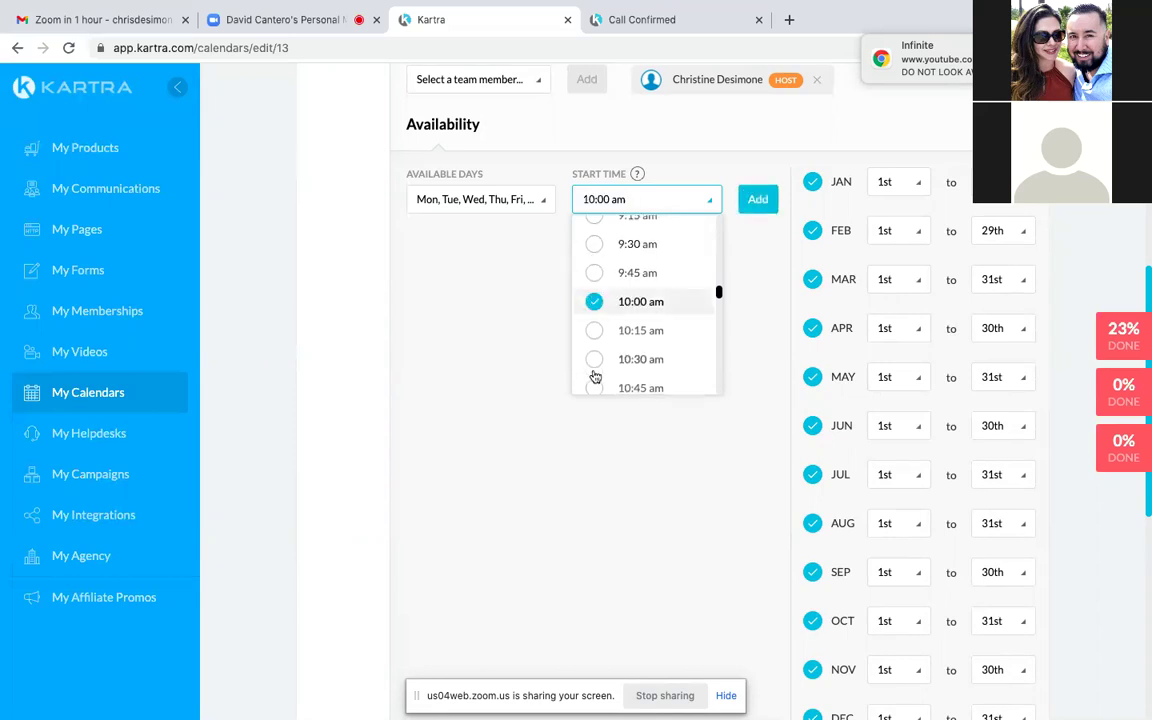
# Add 11:00 am, 12:00 pm and 6:30 pm start times and save the availability slots
pyautogui.scroll(-2, 604, 321)
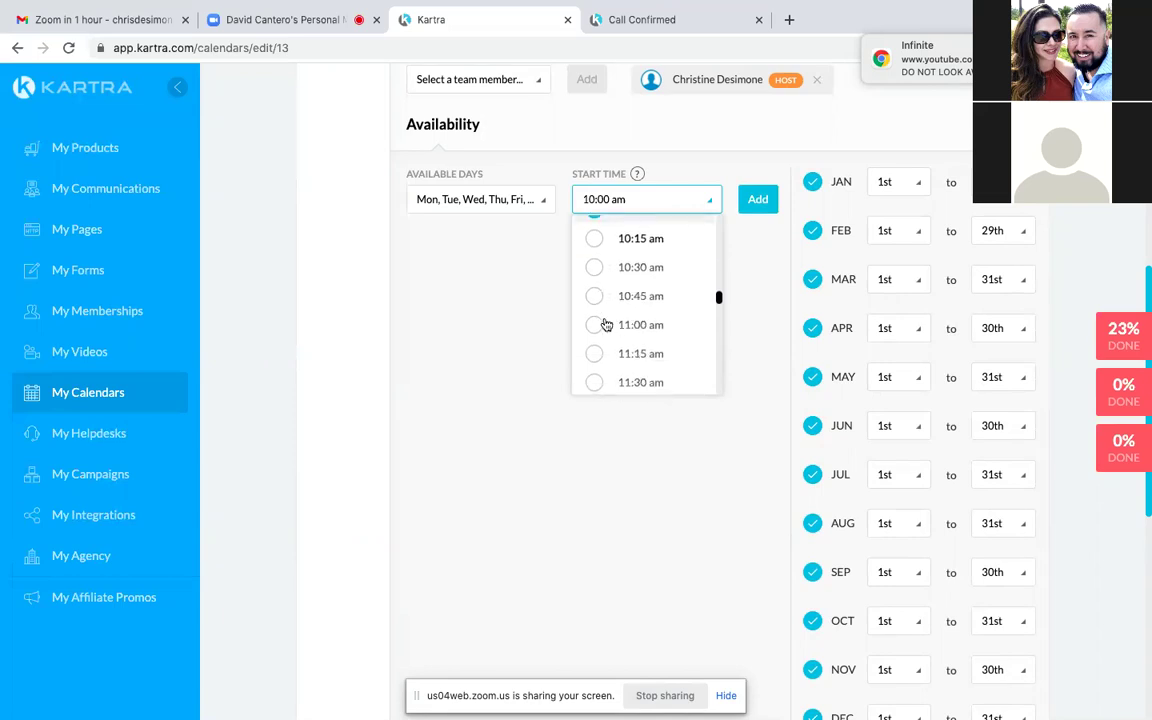
pyautogui.click(593, 325)
pyautogui.scroll(-1, 592, 326)
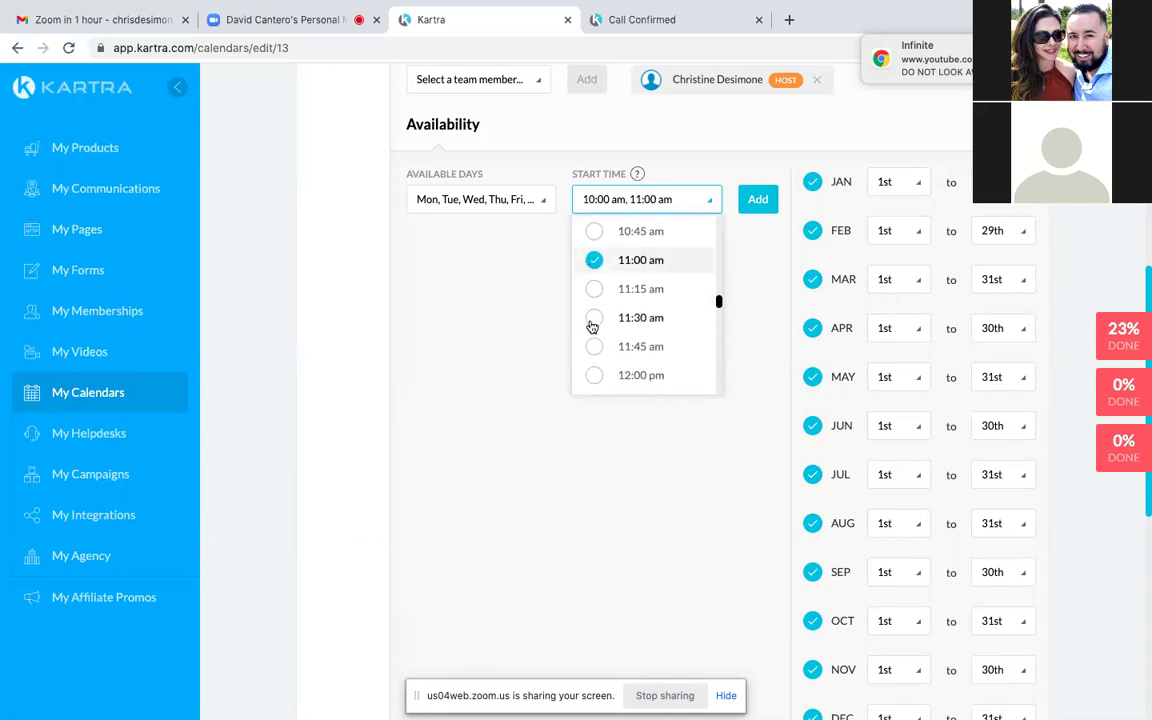
pyautogui.scroll(-1, 592, 327)
pyautogui.click(595, 334)
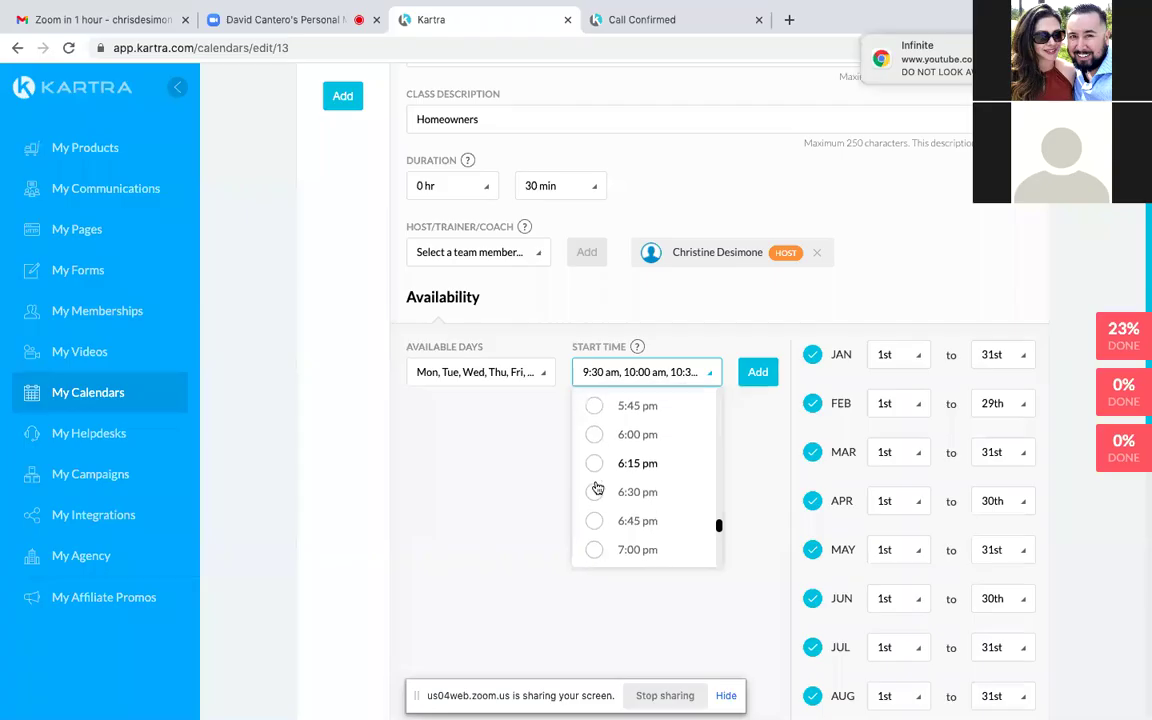
pyautogui.click(595, 490)
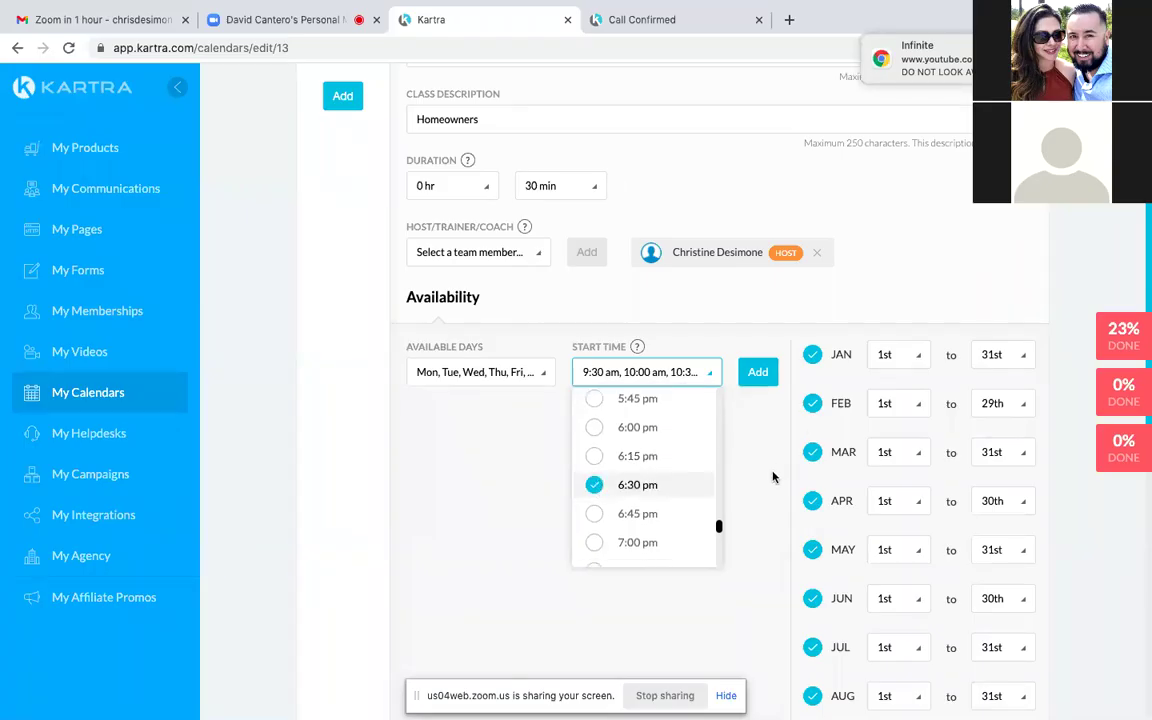
pyautogui.click(760, 373)
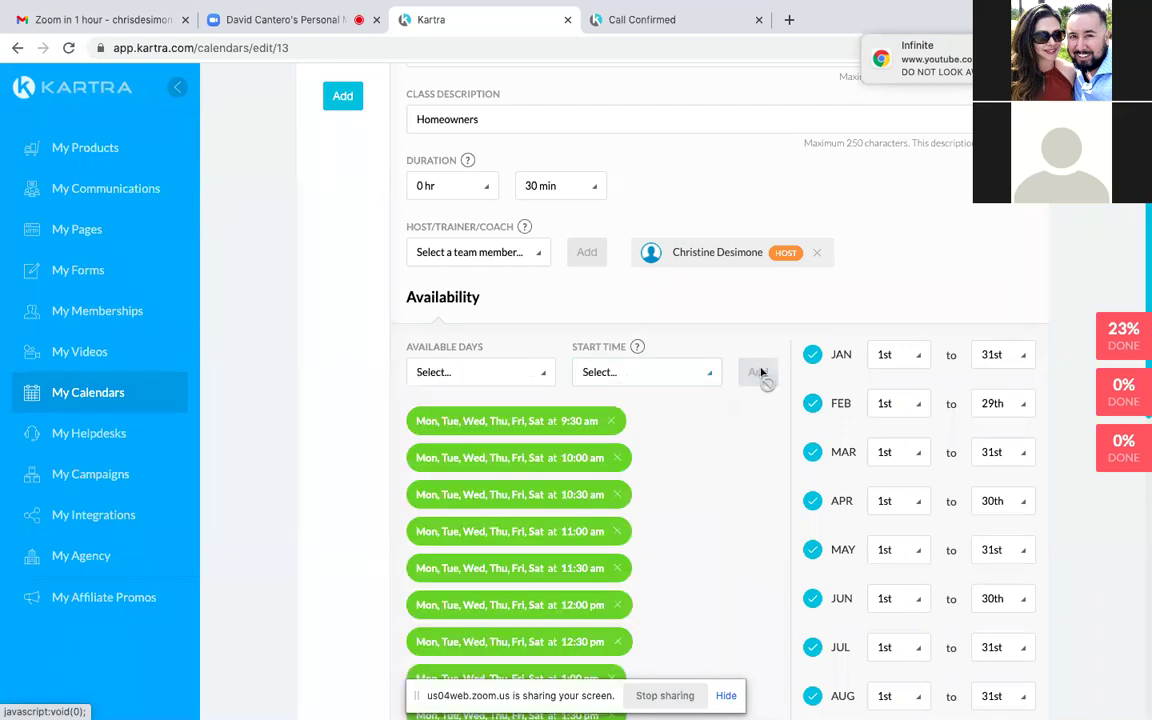
# Uncheck March in the class's monthly availability
pyautogui.scroll(-2, 1041, 517)
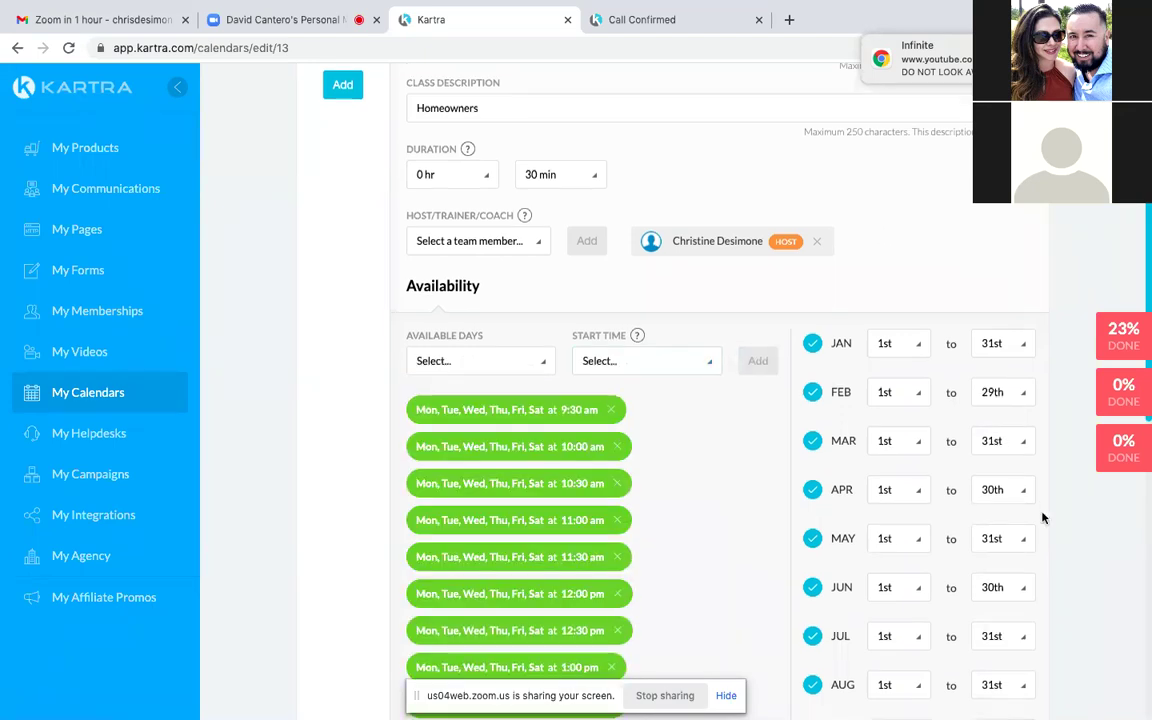
pyautogui.scroll(-3, 1041, 517)
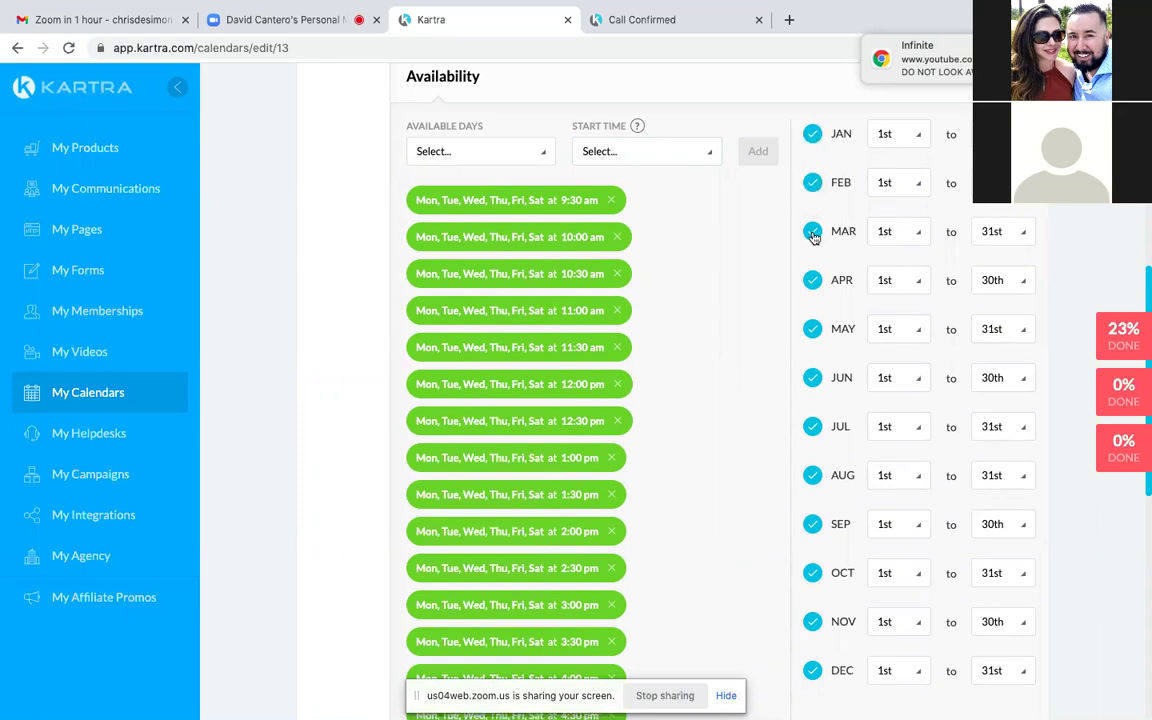
pyautogui.click(813, 234)
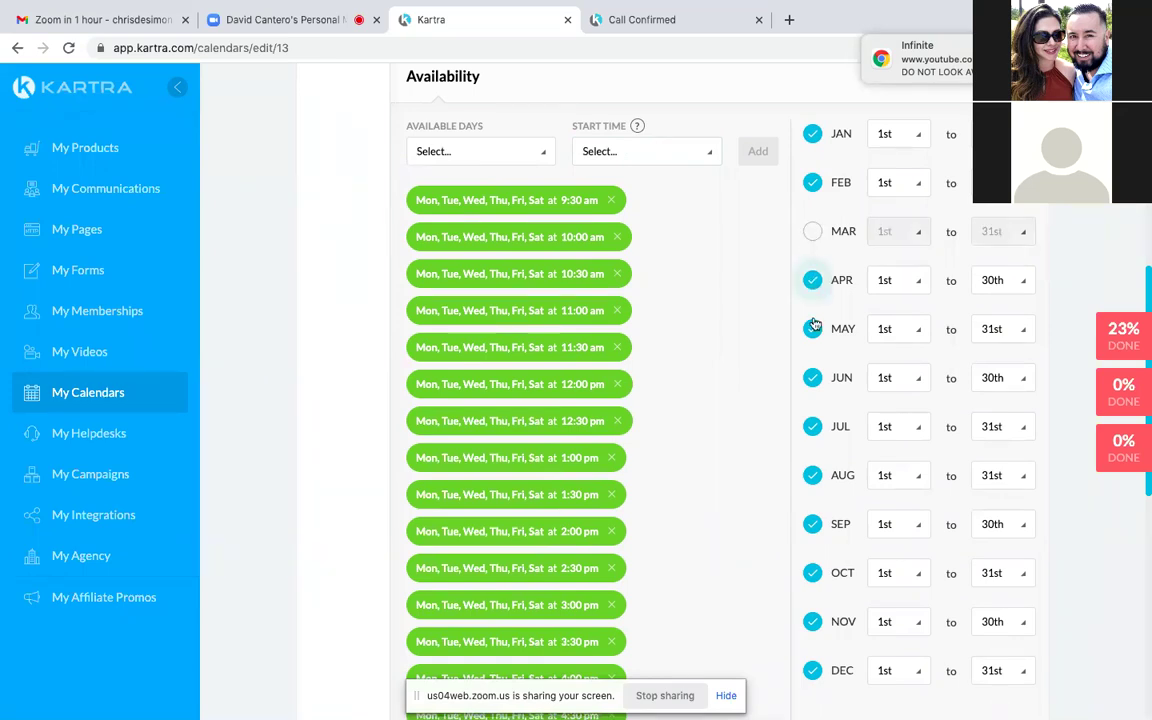
# Uncheck April, May, June and July in the available months
pyautogui.click(813, 283)
pyautogui.click(813, 281)
pyautogui.click(813, 283)
pyautogui.click(813, 330)
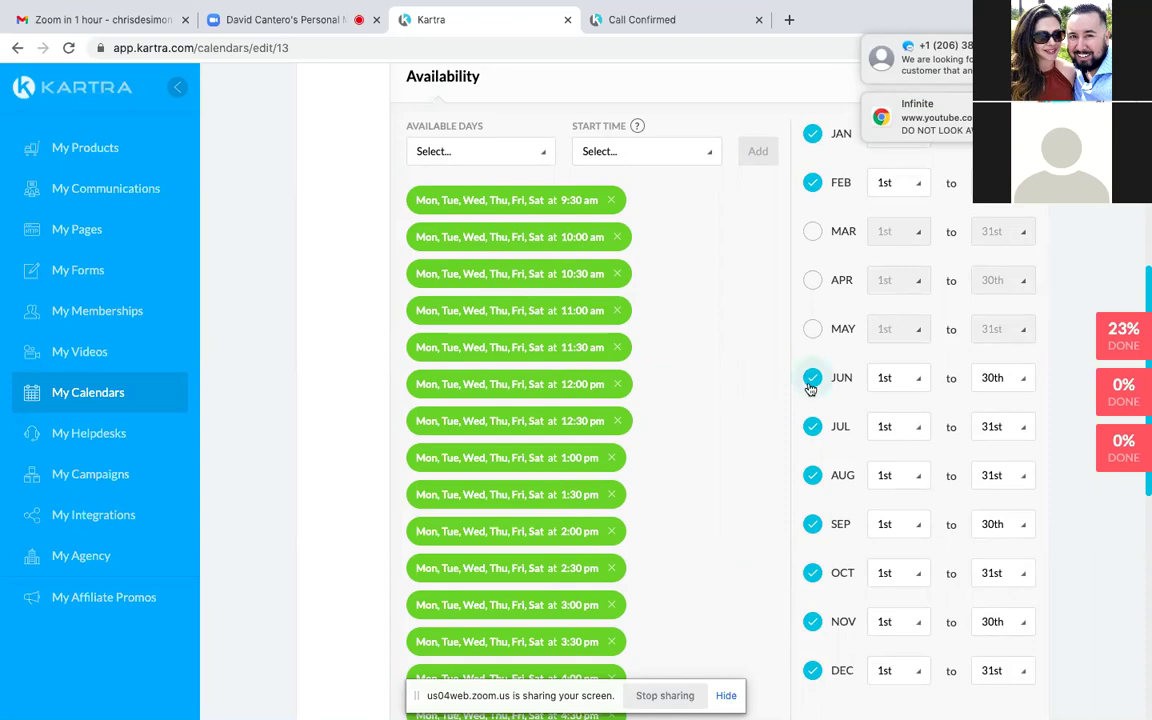
pyautogui.click(812, 377)
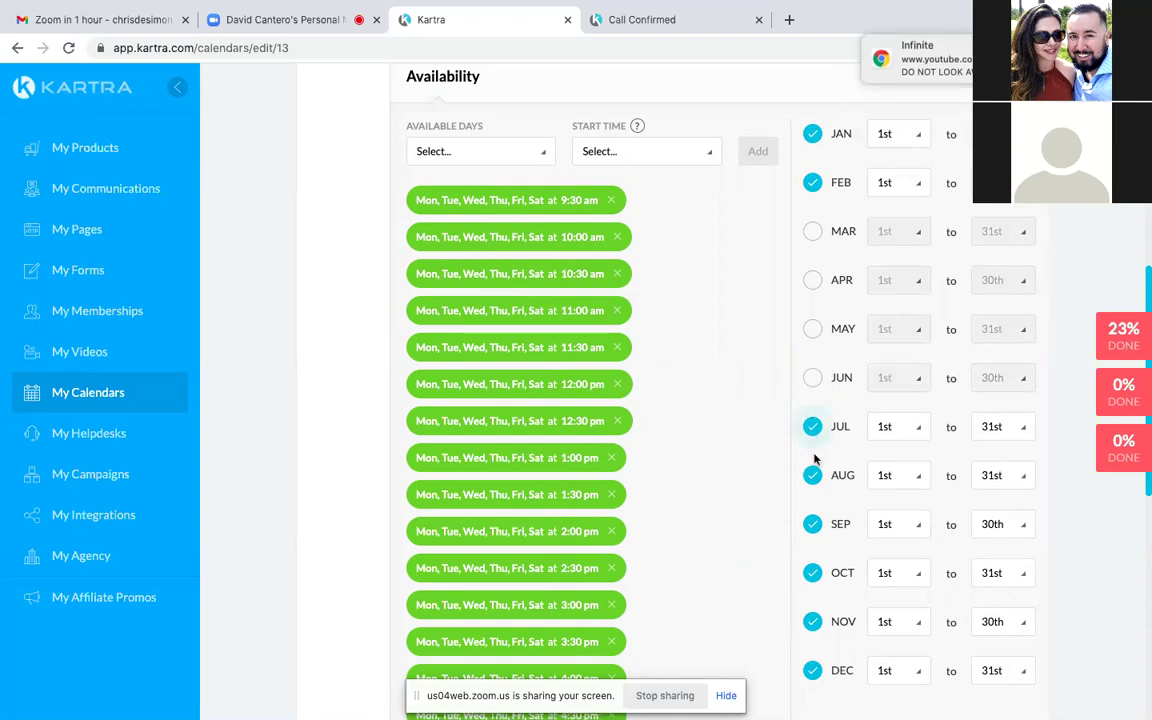
pyautogui.click(812, 428)
# Uncheck August through December, leaving only January and February available
pyautogui.click(813, 477)
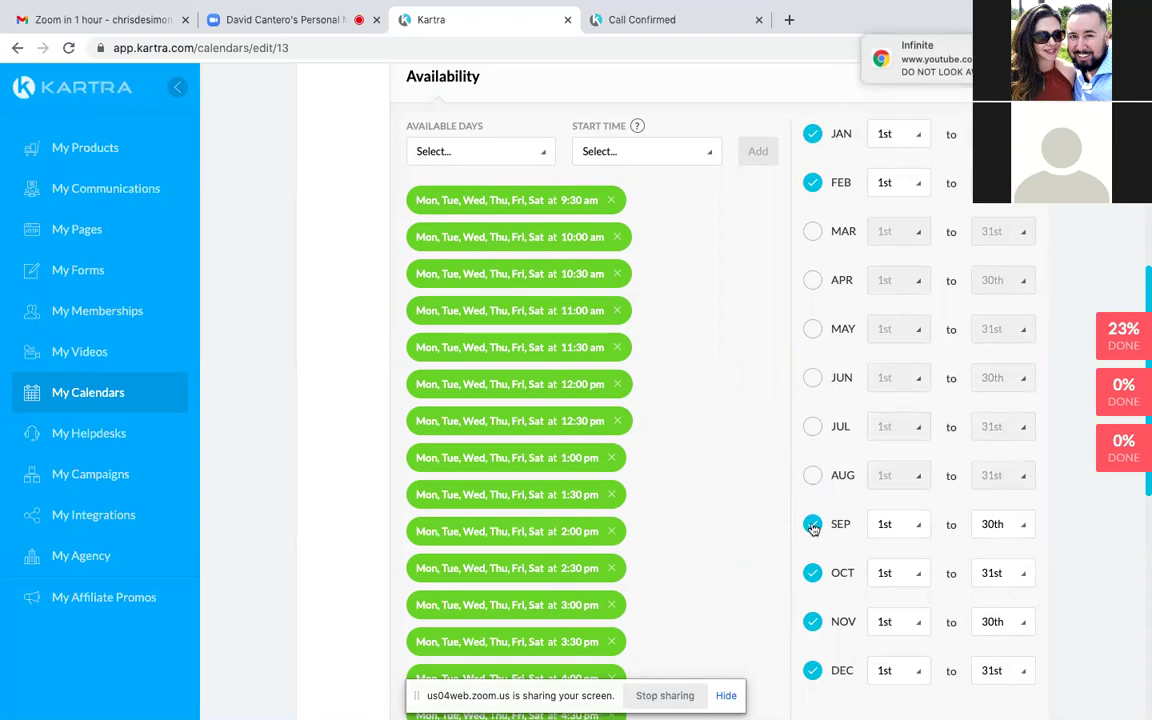
pyautogui.click(812, 524)
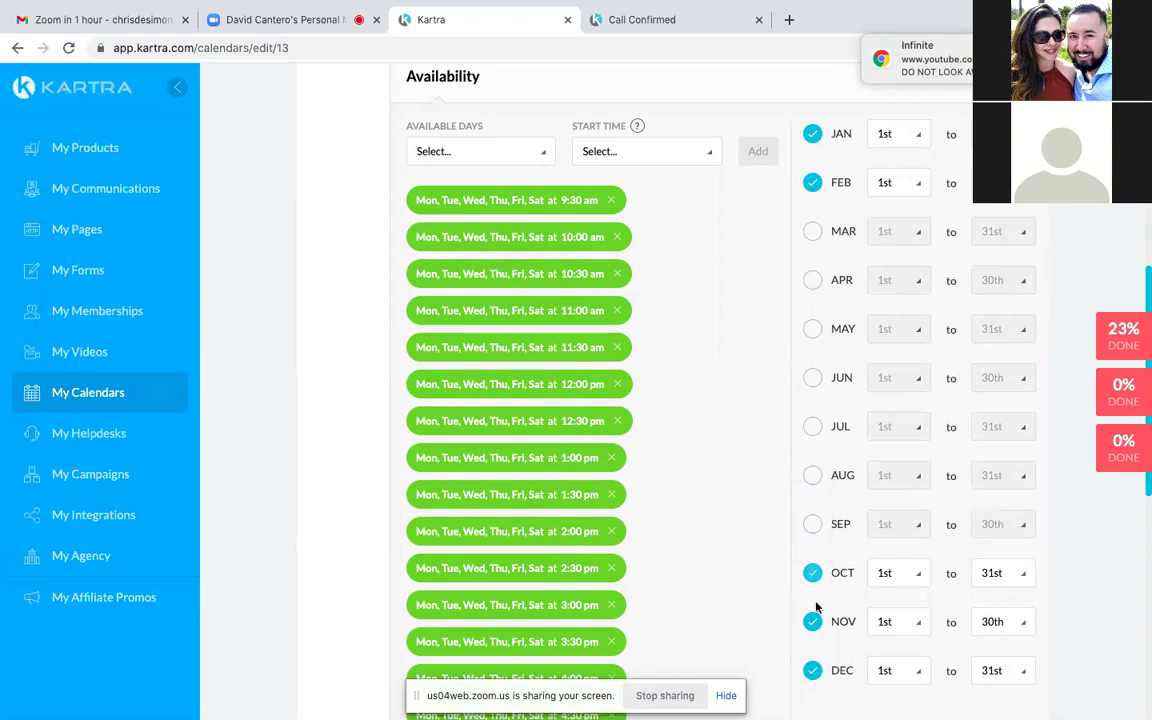
pyautogui.click(812, 572)
pyautogui.click(812, 622)
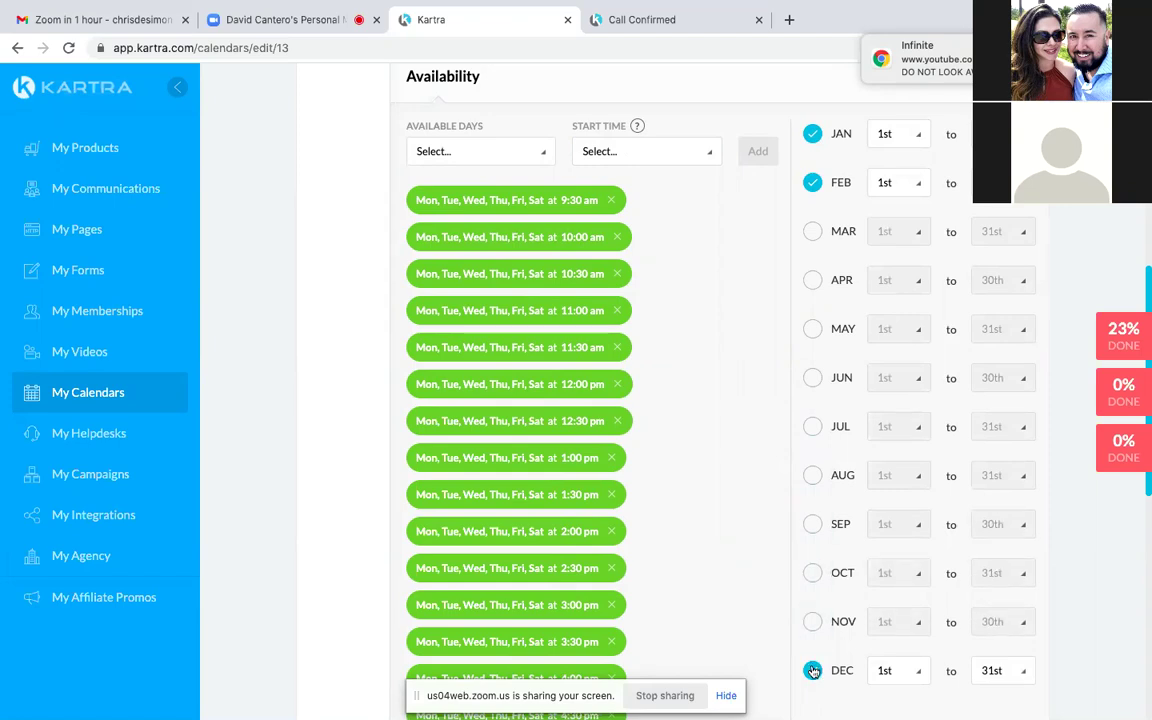
pyautogui.click(813, 671)
pyautogui.scroll(-1, 1064, 627)
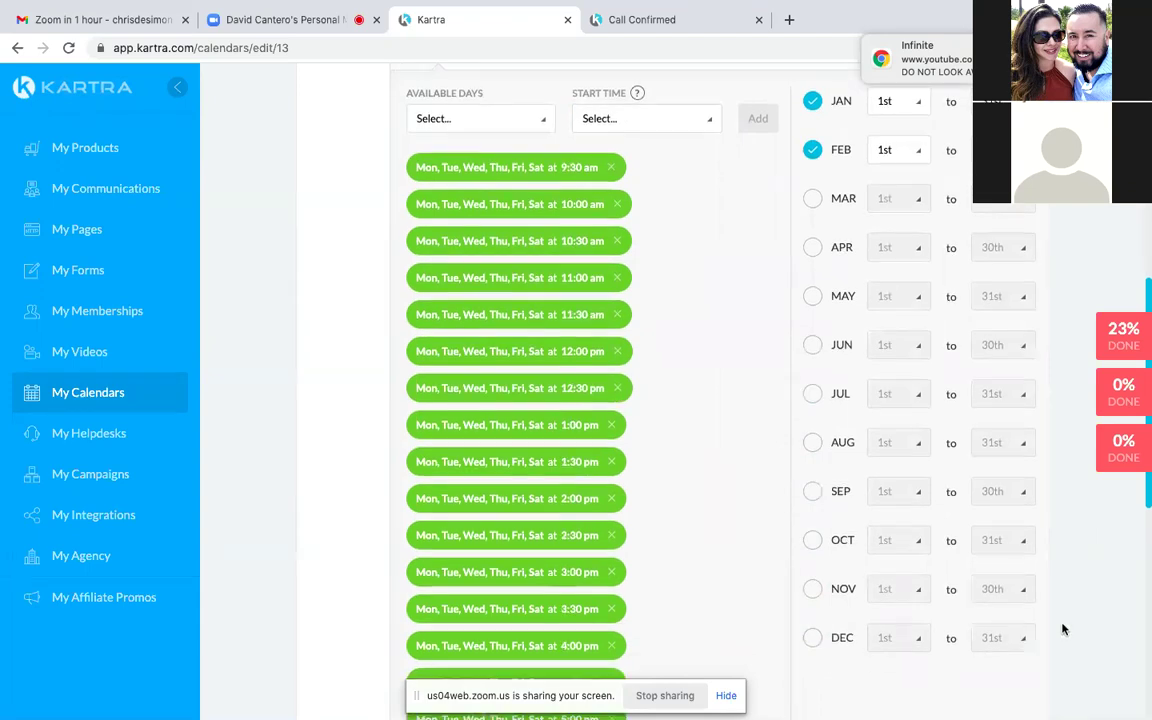
pyautogui.scroll(-2, 1064, 628)
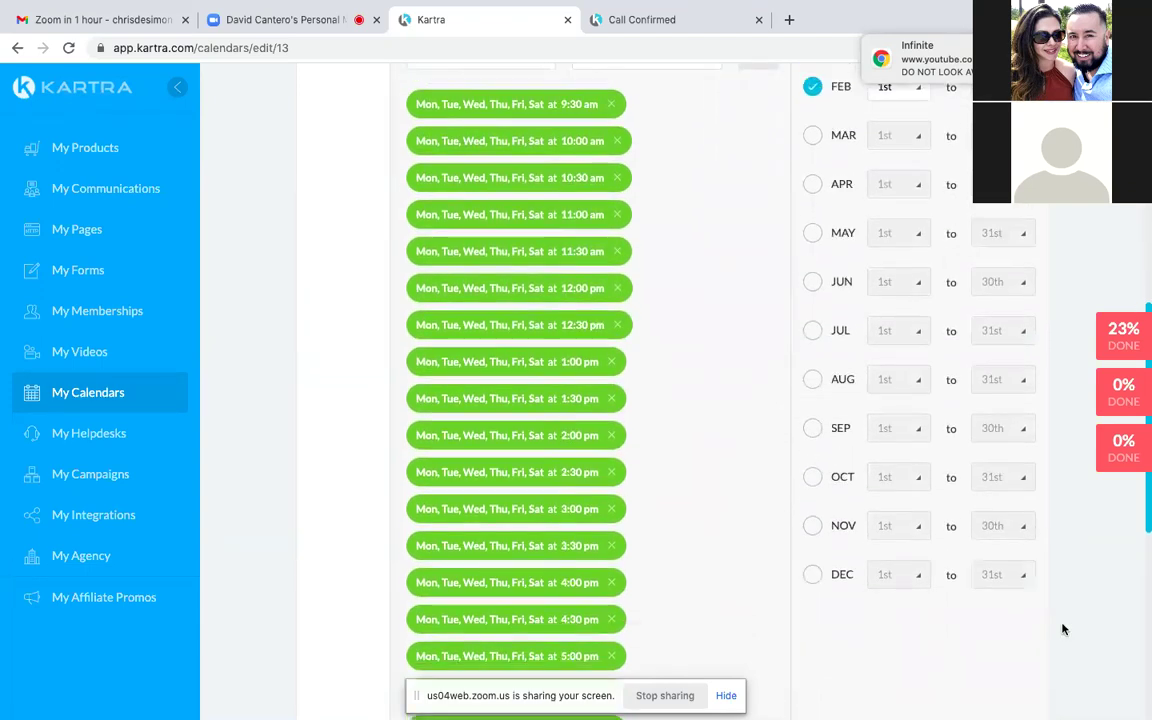
pyautogui.scroll(6, 1064, 628)
pyautogui.scroll(2, 1064, 628)
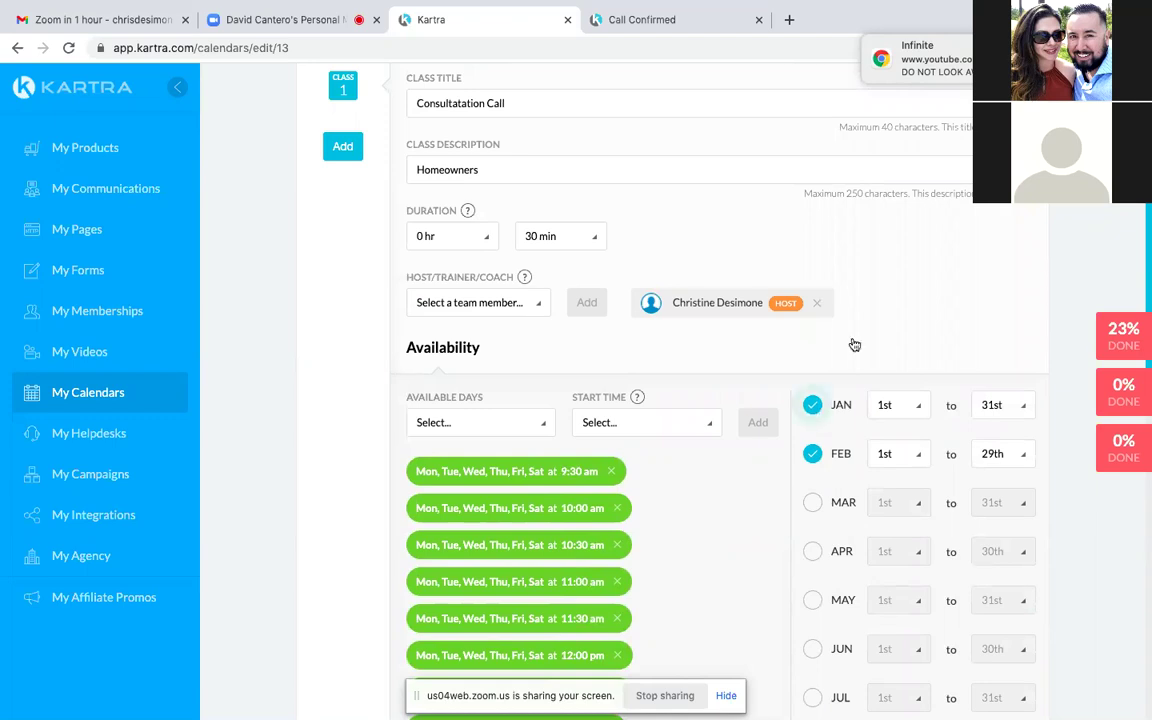
# Uncheck January so February, starting on the 1st, is the only available month
pyautogui.click(812, 404)
pyautogui.click(921, 457)
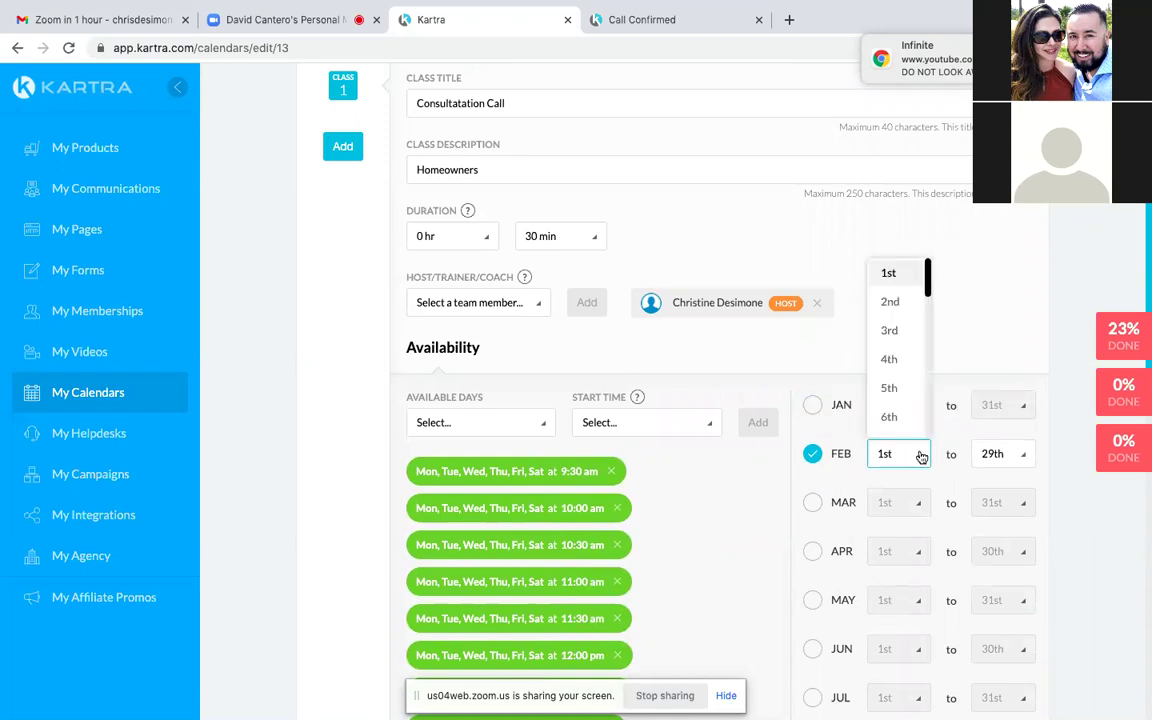
pyautogui.scroll(-3, 901, 358)
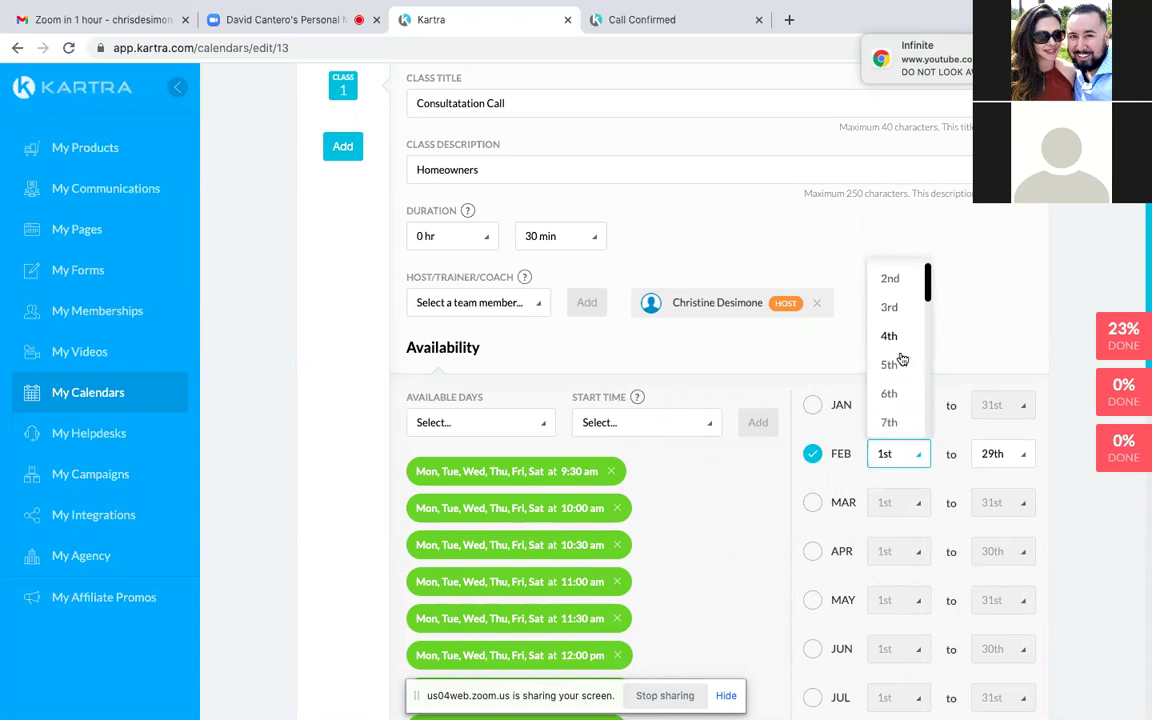
pyautogui.scroll(-8, 901, 358)
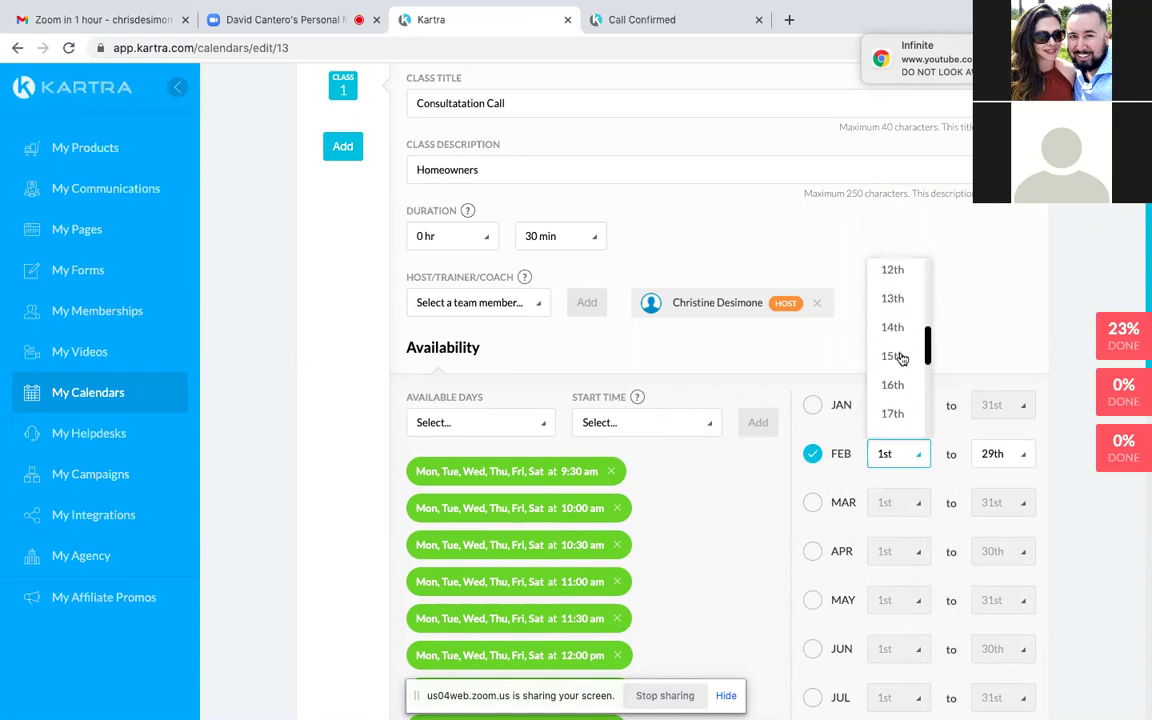
pyautogui.scroll(-4, 901, 358)
pyautogui.scroll(7, 901, 358)
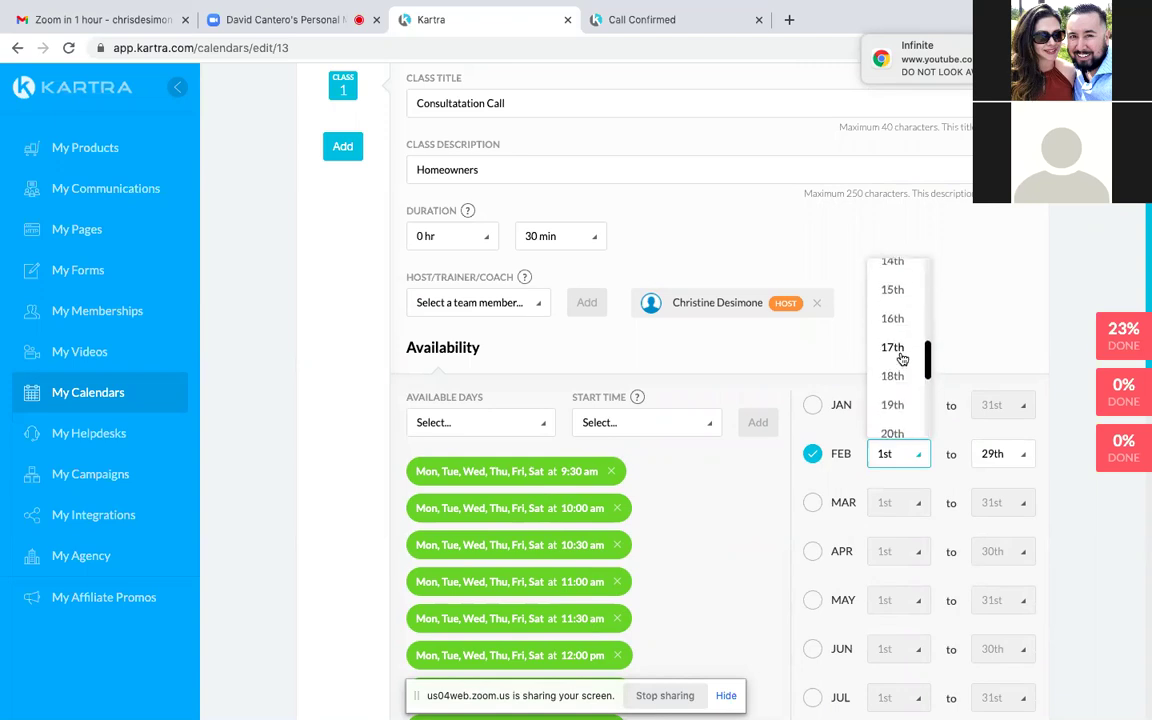
pyautogui.scroll(3, 901, 358)
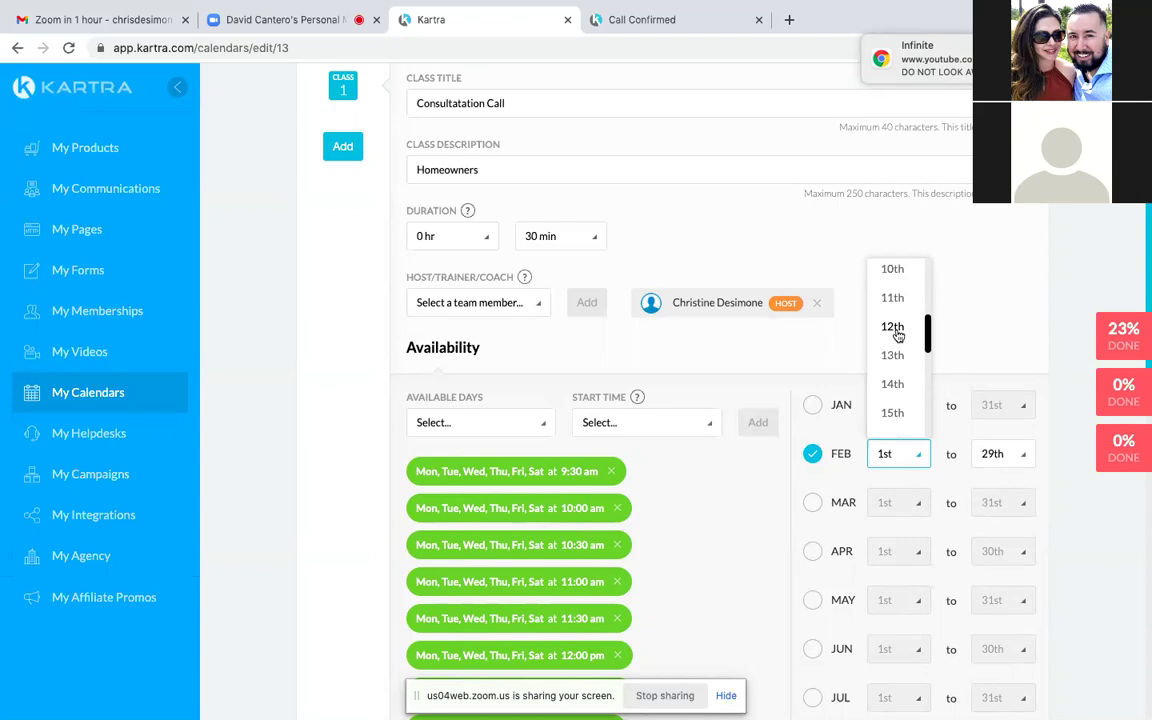
pyautogui.scroll(-3, 897, 336)
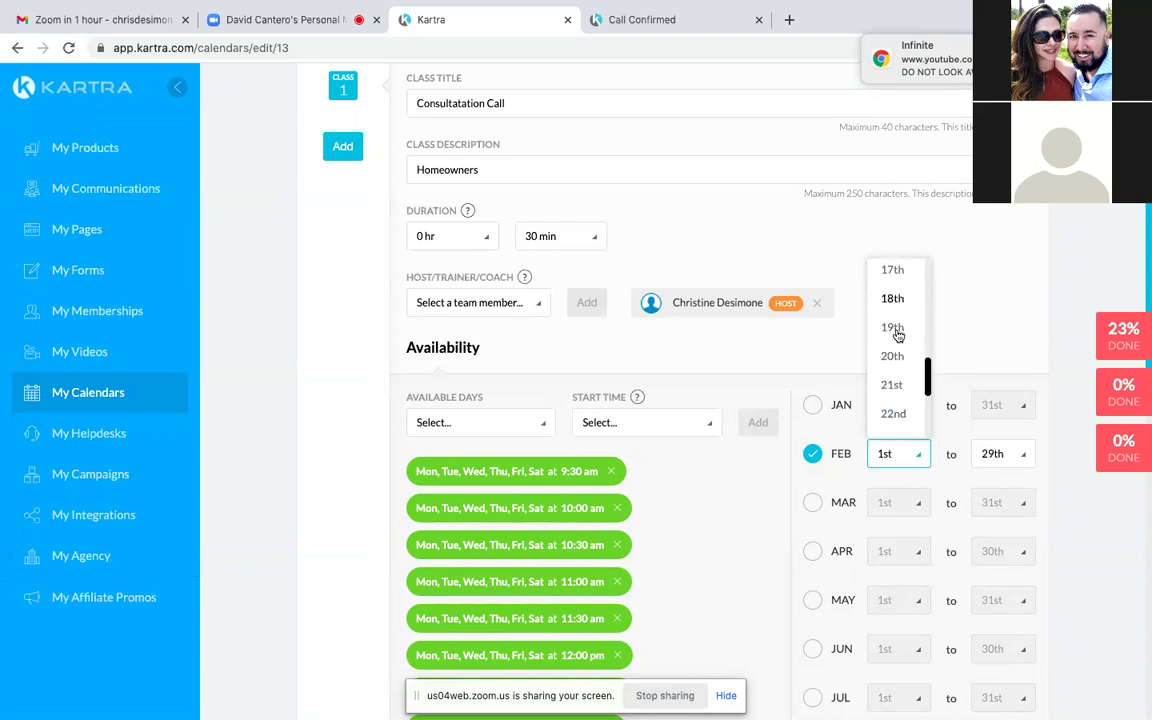
pyautogui.scroll(-1, 897, 336)
pyautogui.scroll(-3, 897, 336)
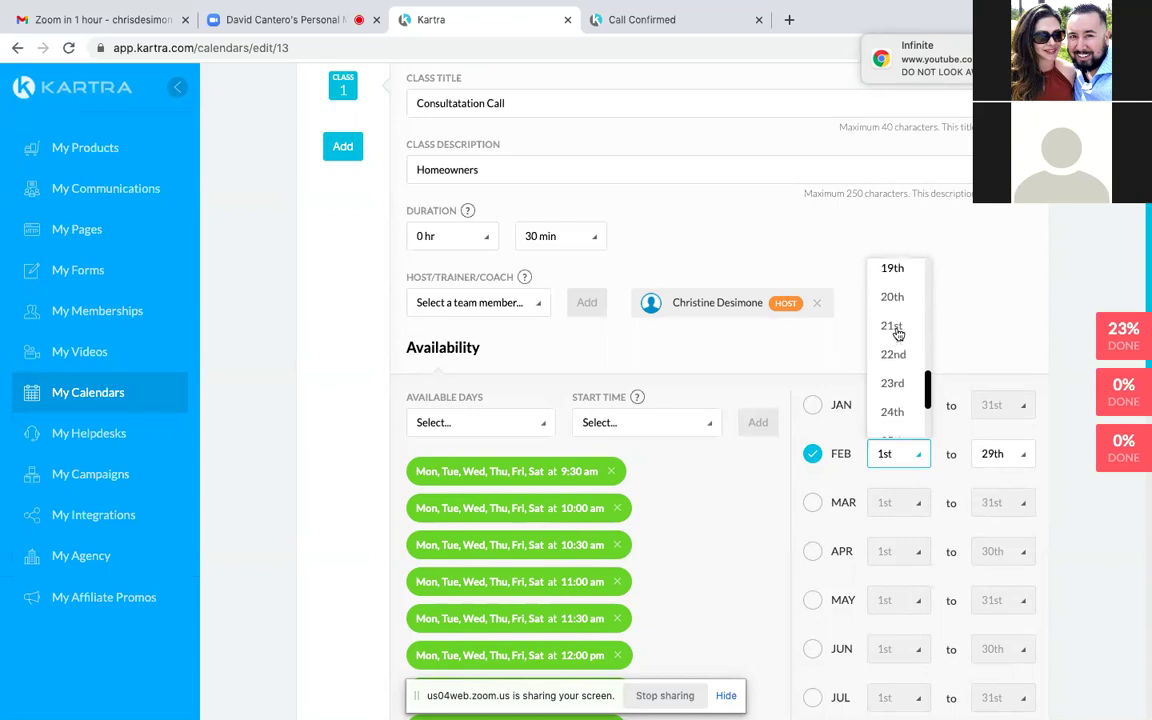
pyautogui.scroll(-3, 897, 336)
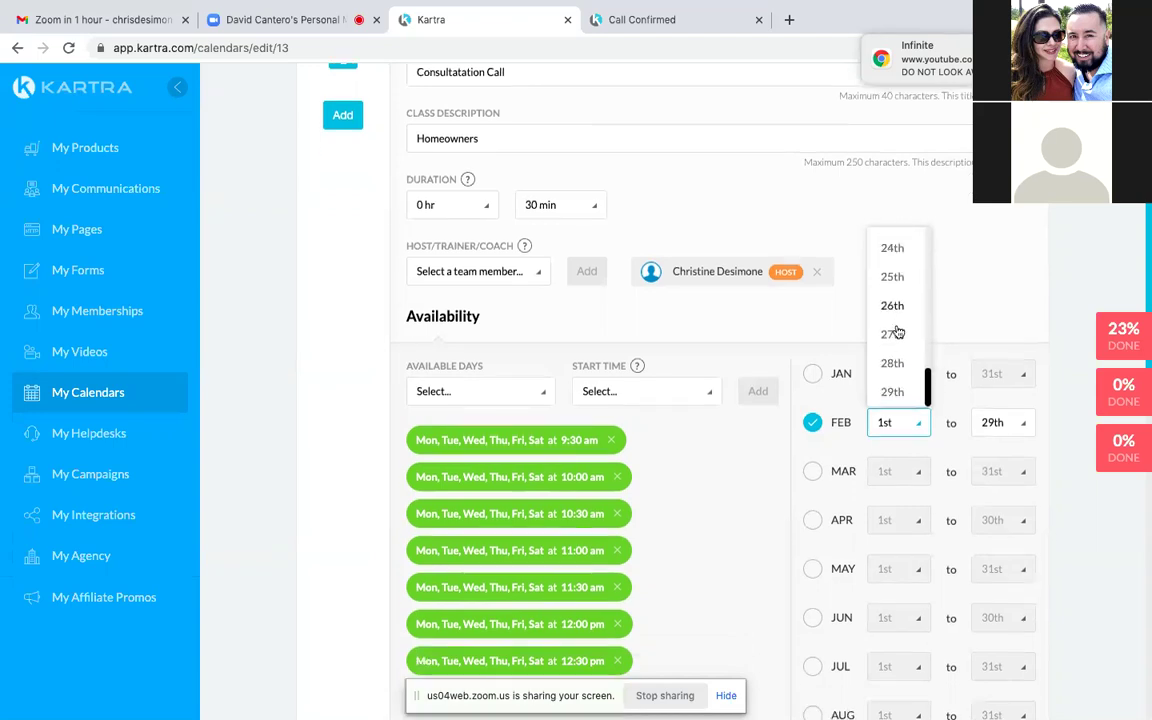
pyautogui.click(985, 214)
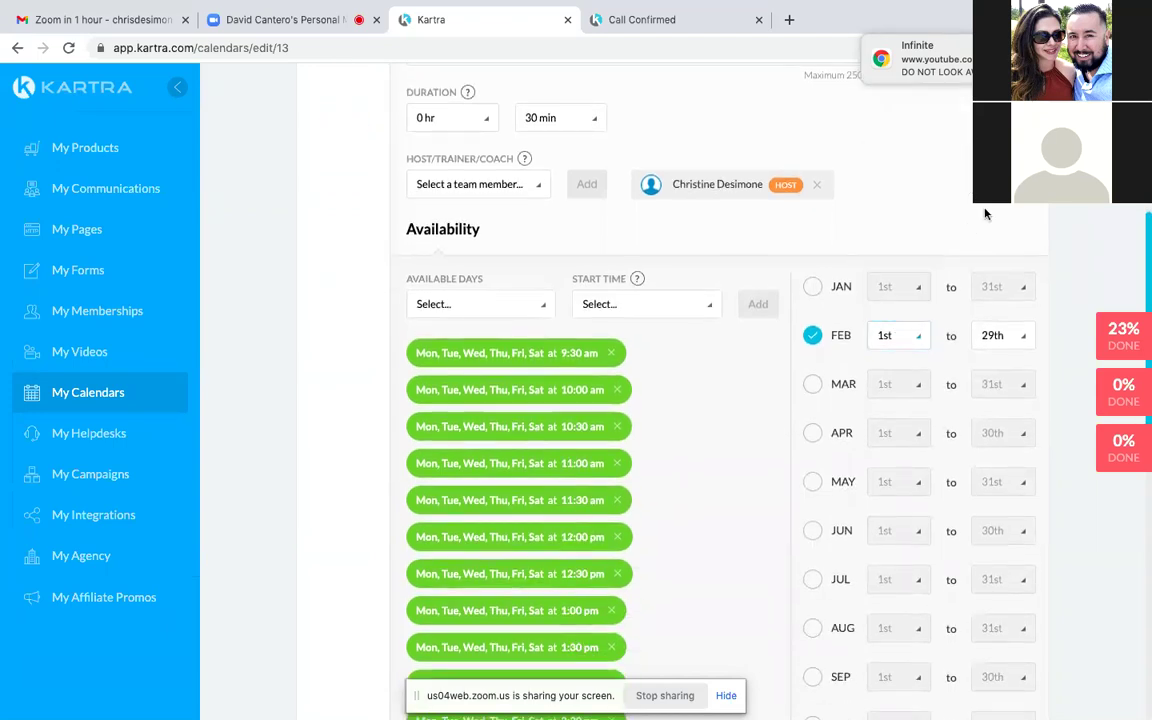
pyautogui.scroll(-5, 975, 235)
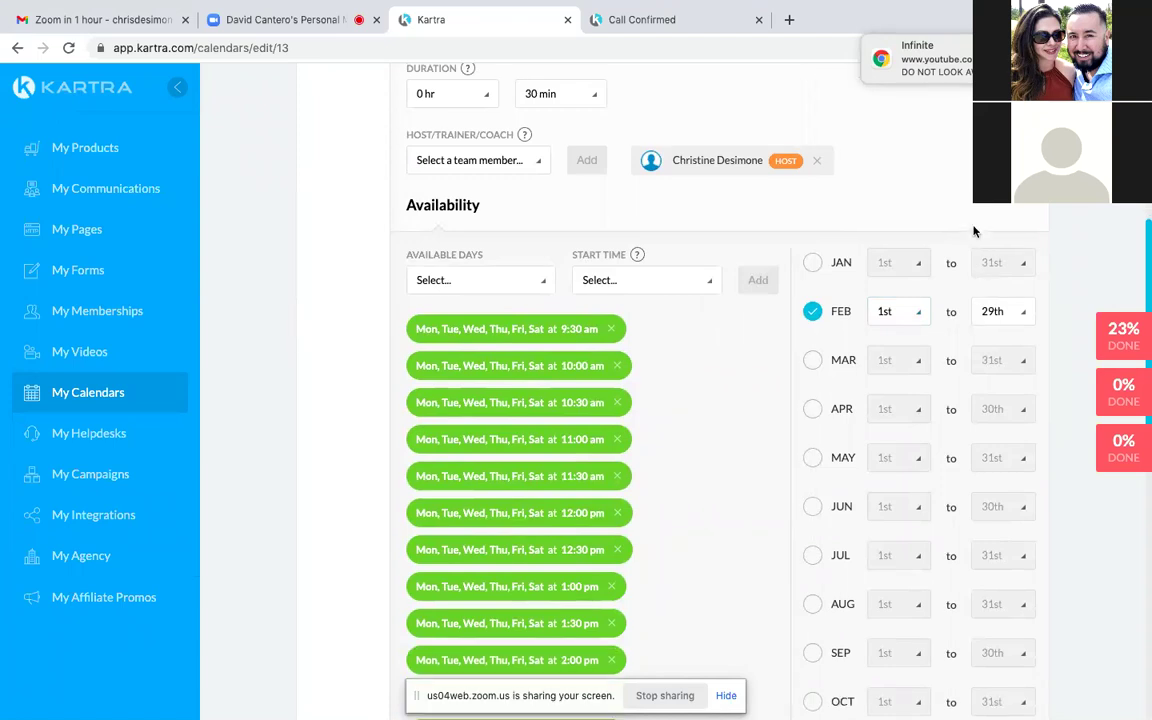
pyautogui.scroll(-5, 975, 232)
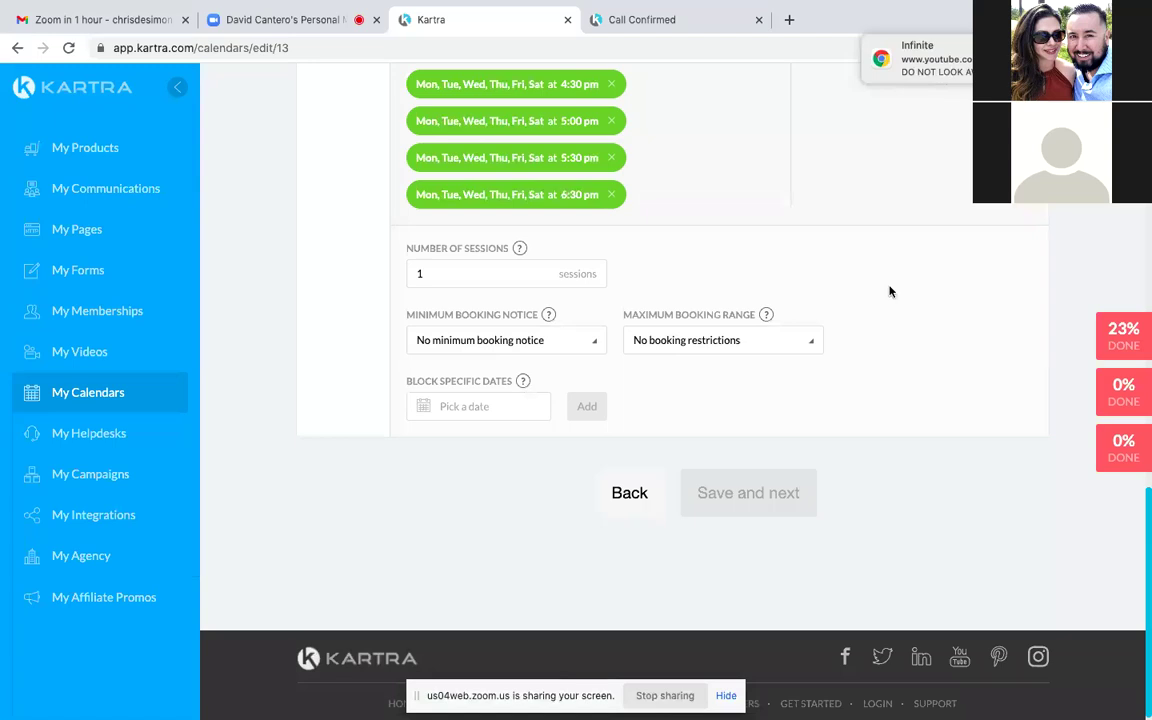
pyautogui.scroll(3, 890, 300)
pyautogui.scroll(-1, 890, 290)
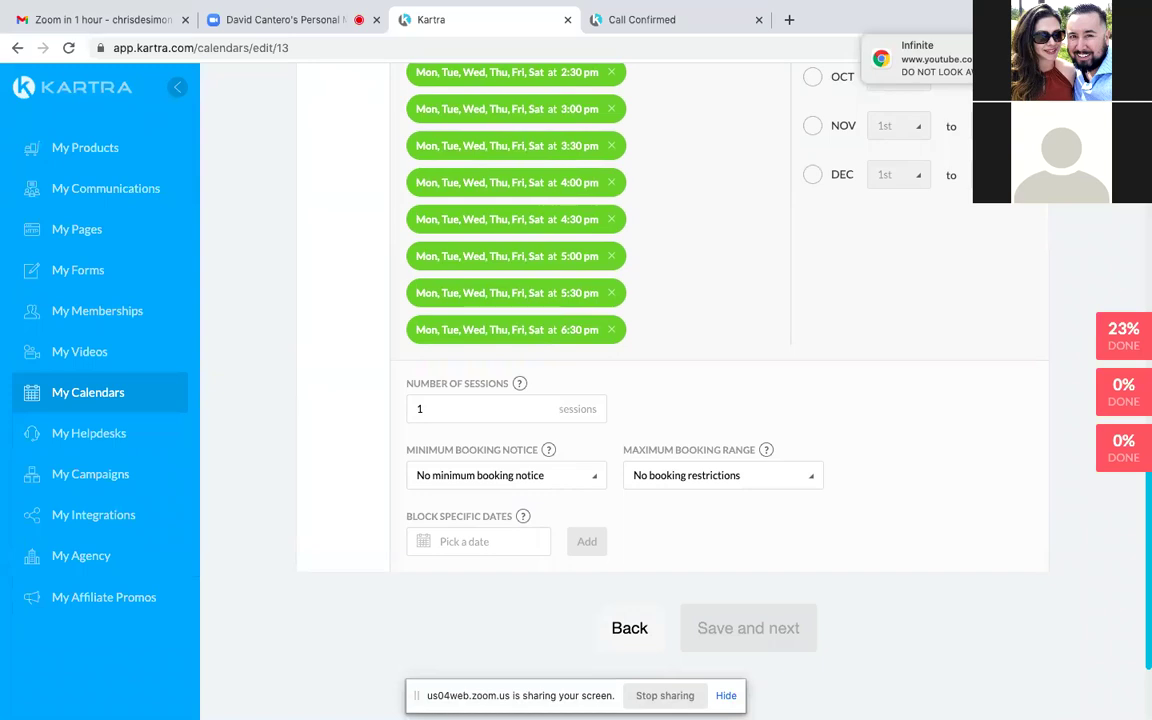
pyautogui.scroll(3, 774, 291)
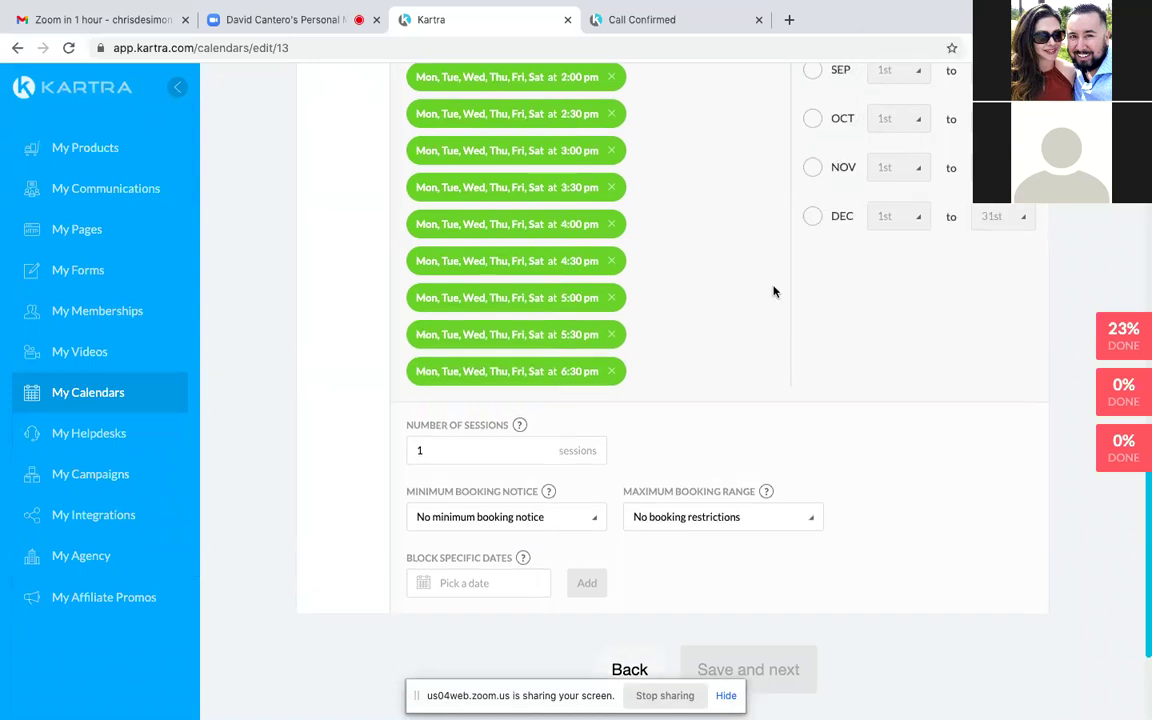
pyautogui.scroll(8, 773, 291)
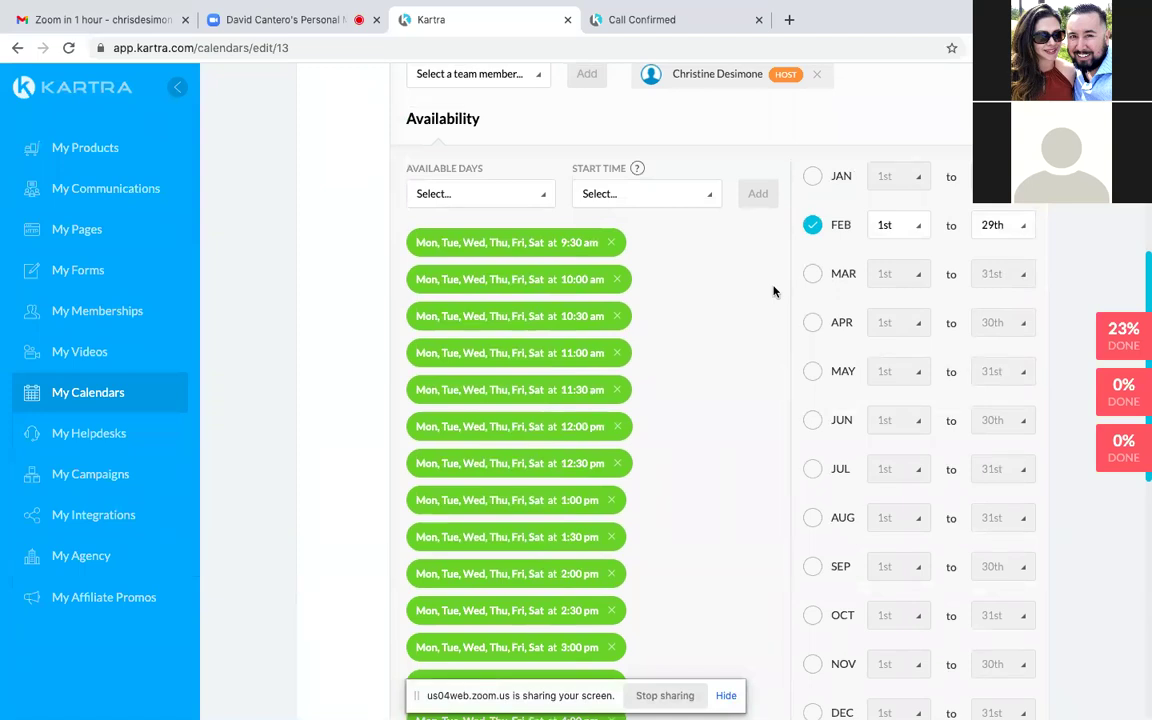
# Change February's end day from the 29th to the 20th, keeping the 1st as start
pyautogui.click(922, 228)
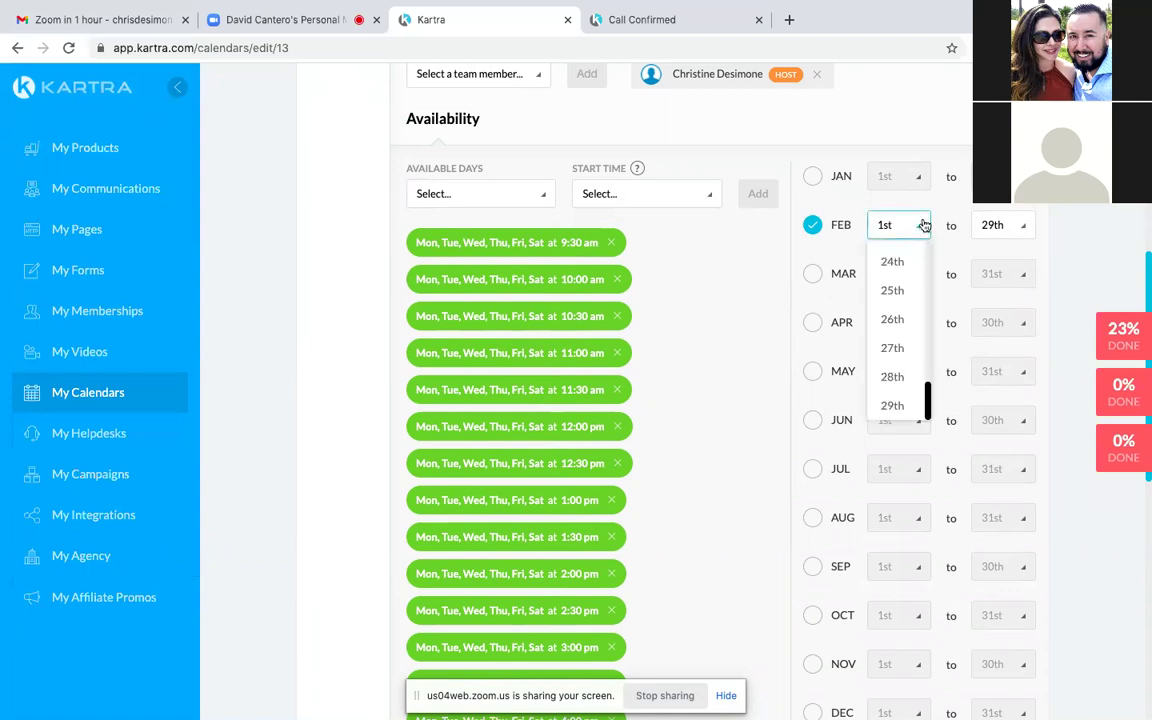
pyautogui.click(1026, 230)
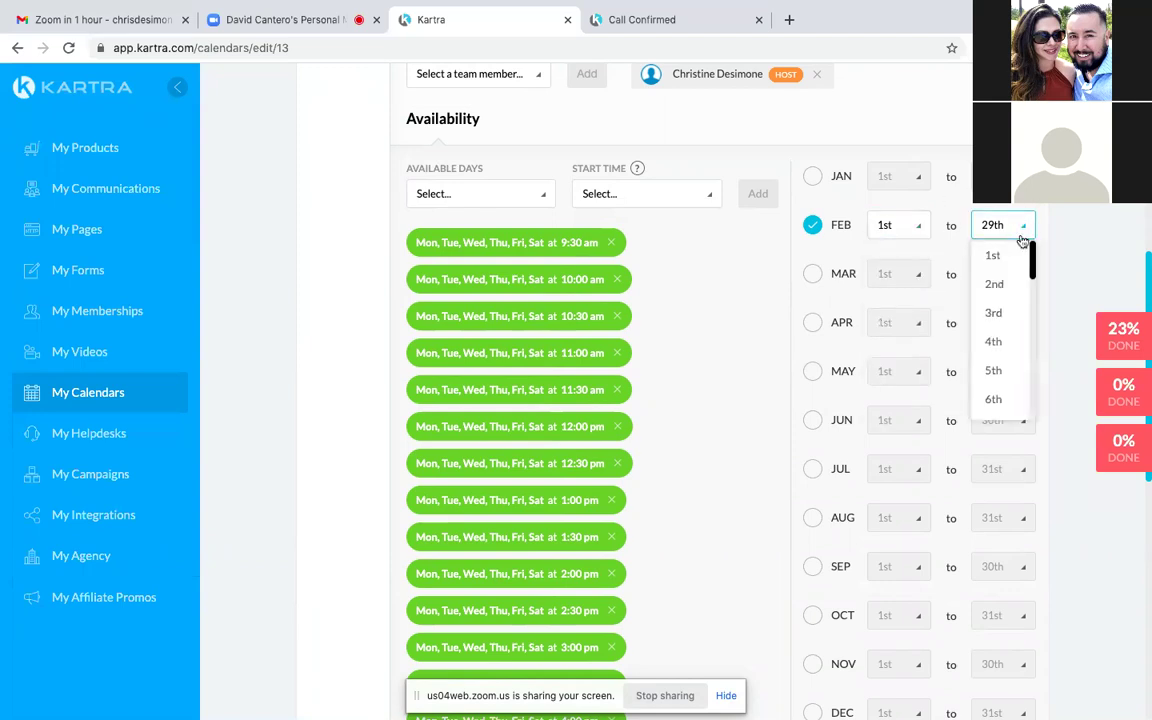
pyautogui.scroll(-3, 1005, 346)
pyautogui.scroll(-6, 1005, 346)
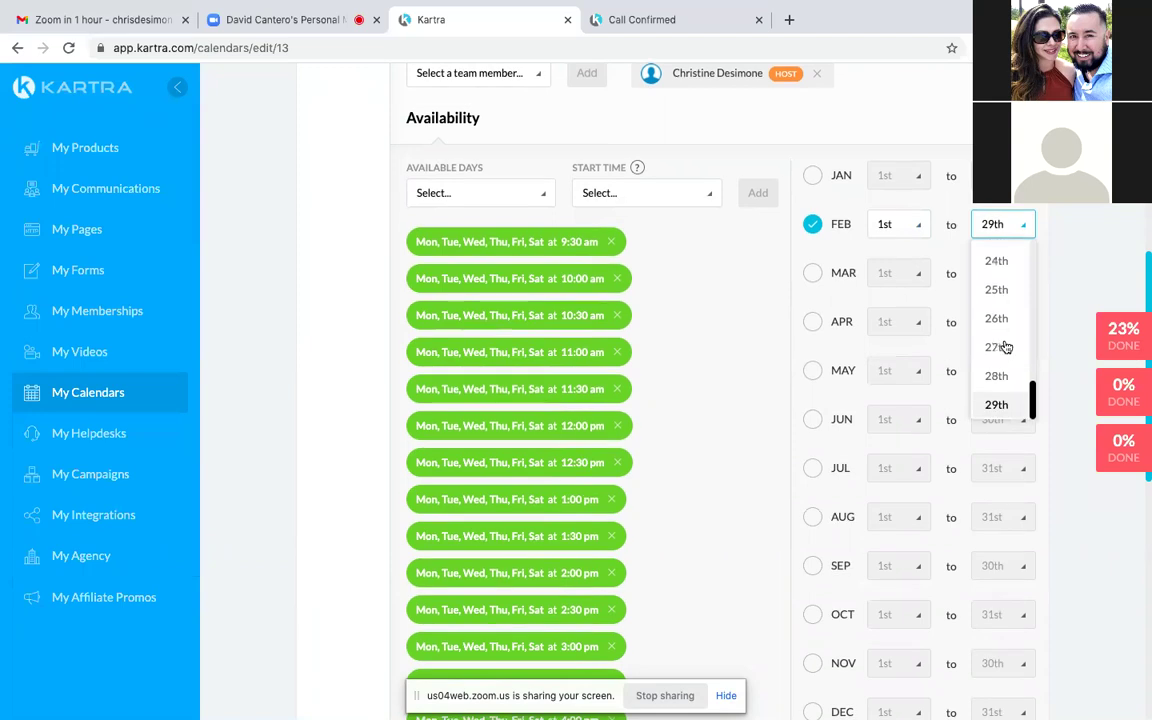
pyautogui.scroll(2, 1006, 346)
pyautogui.scroll(-1, 1006, 346)
pyautogui.scroll(2, 1006, 346)
pyautogui.scroll(2, 1006, 346)
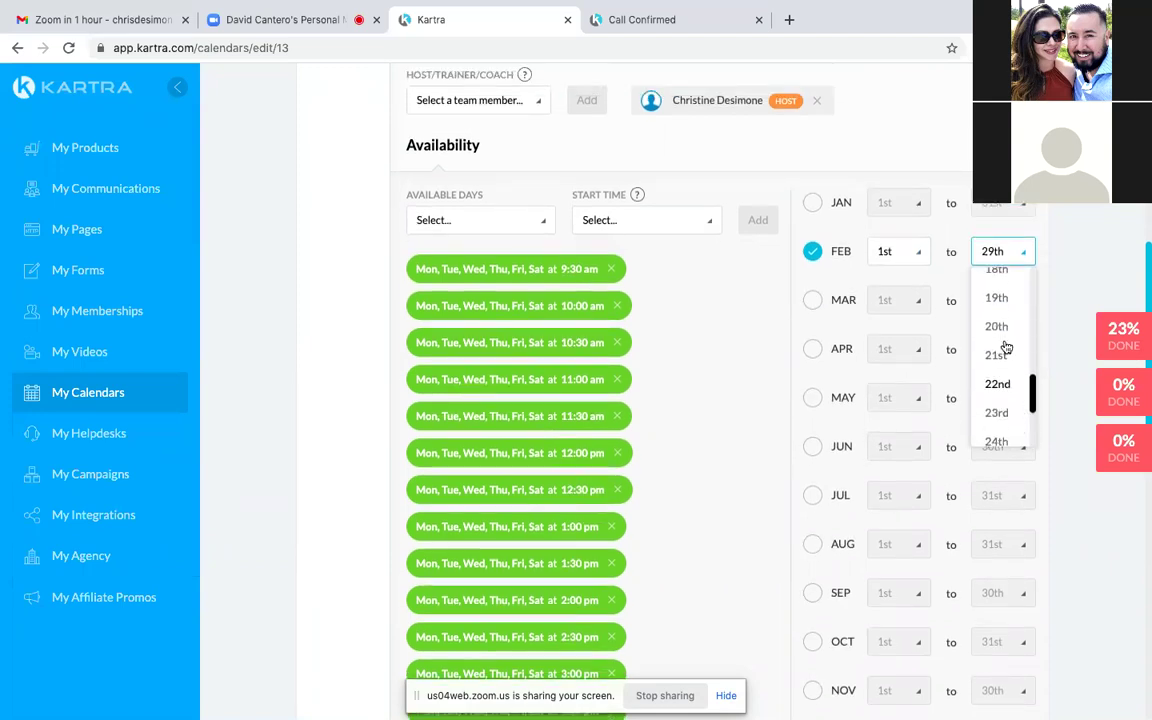
pyautogui.click(1004, 340)
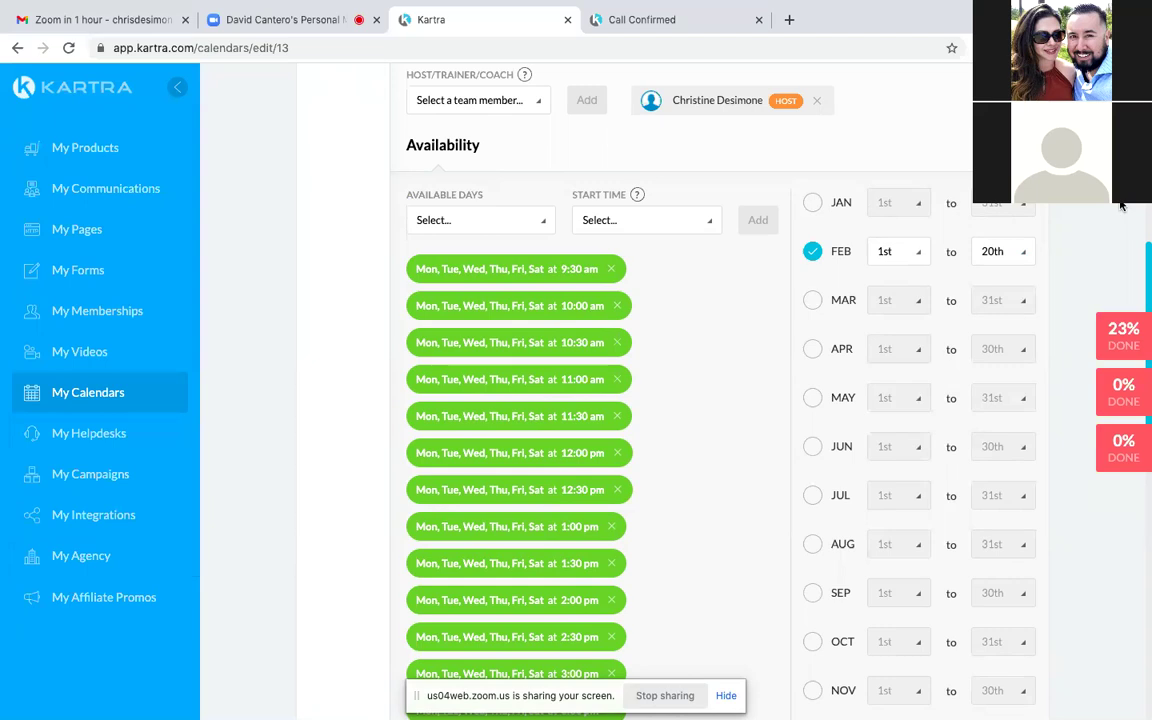
# Leave minimum booking notice, maximum booking range and blocked dates all unset at their defaults
pyautogui.scroll(-10, 1121, 205)
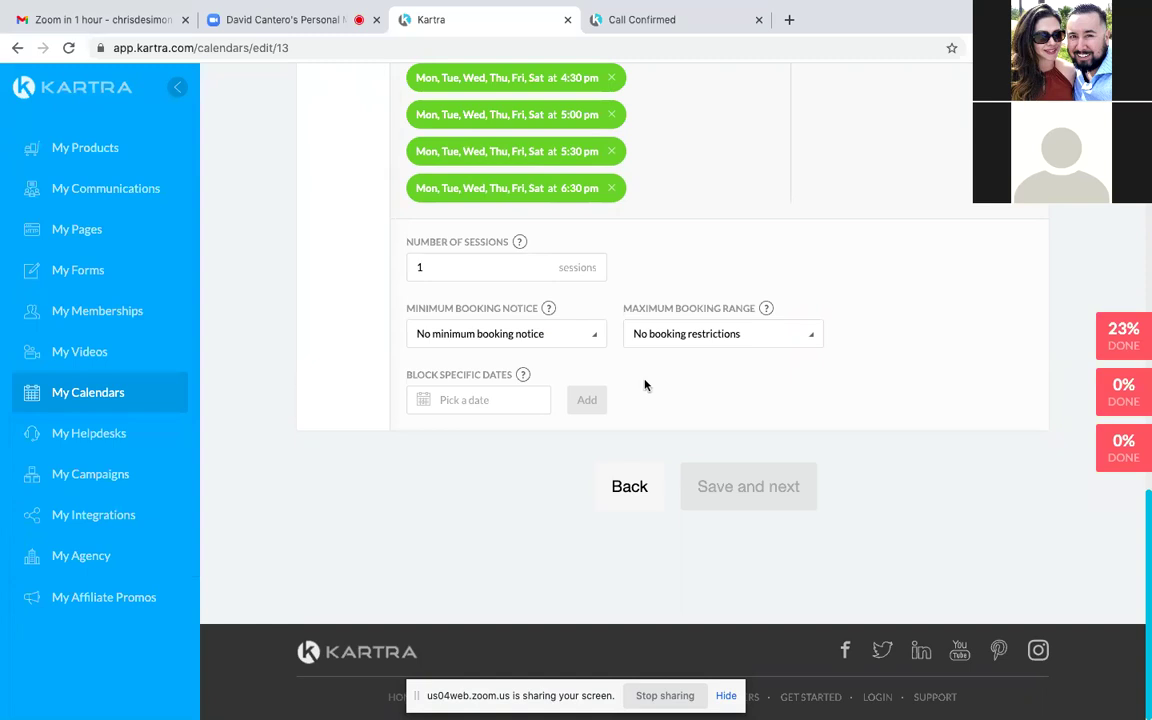
pyautogui.click(597, 341)
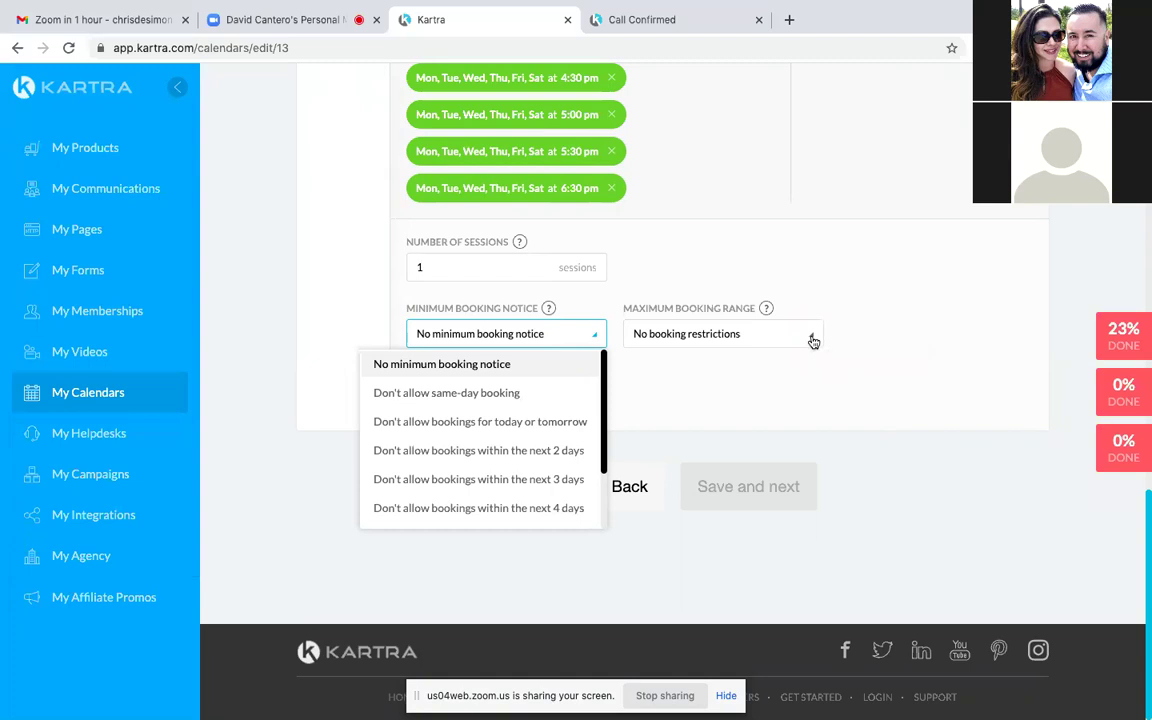
pyautogui.click(813, 338)
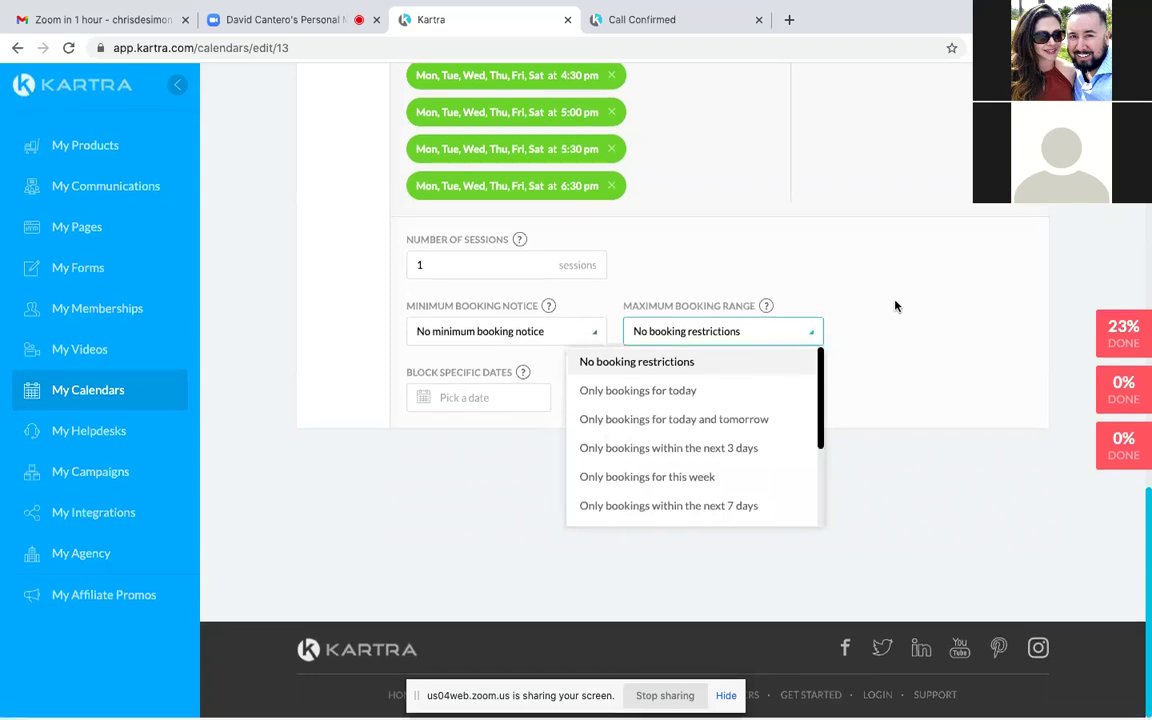
pyautogui.click(912, 488)
pyautogui.click(812, 340)
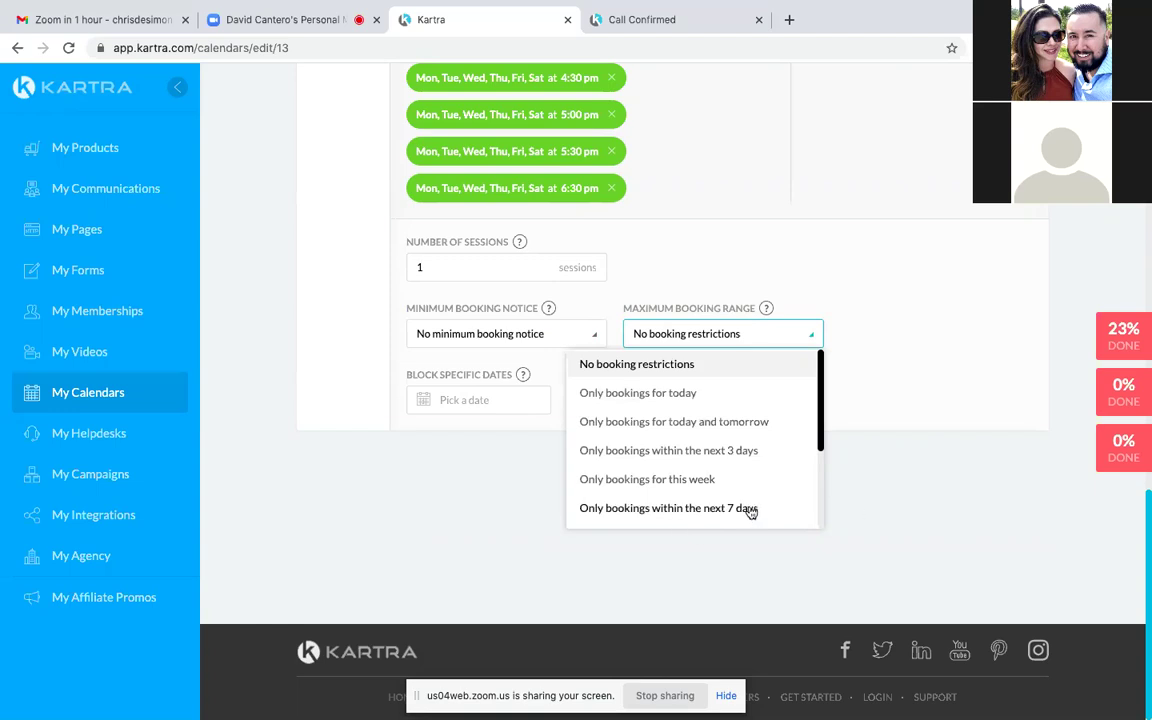
pyautogui.click(922, 500)
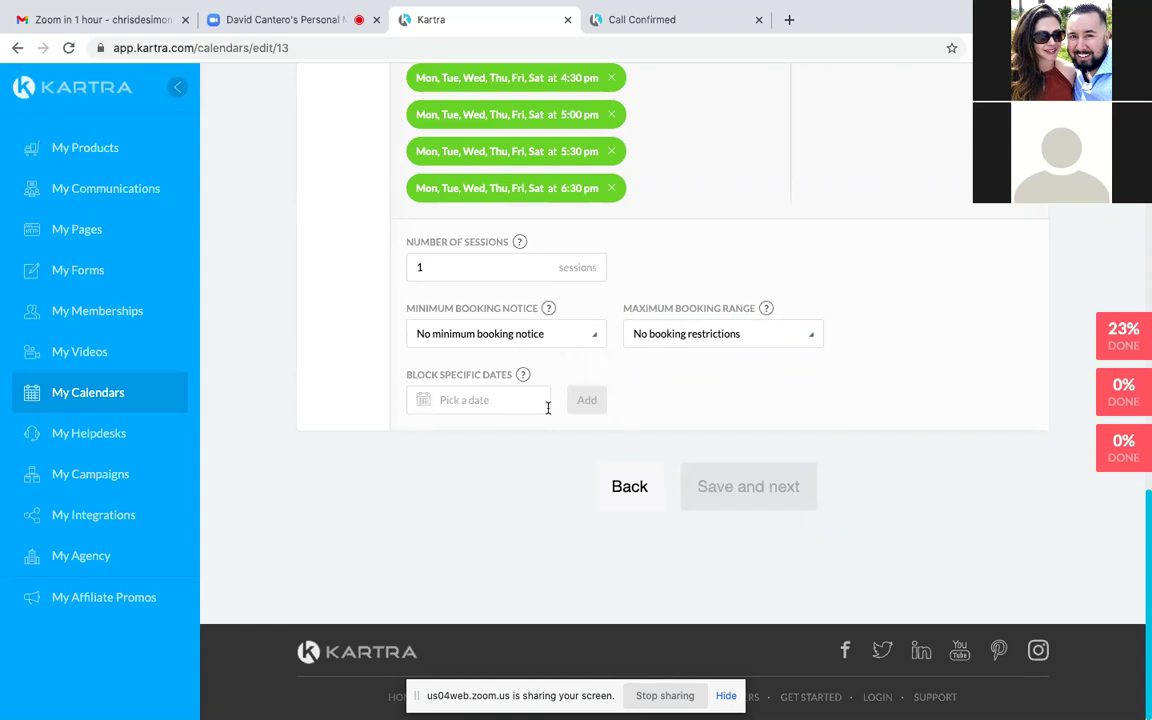
pyautogui.click(482, 401)
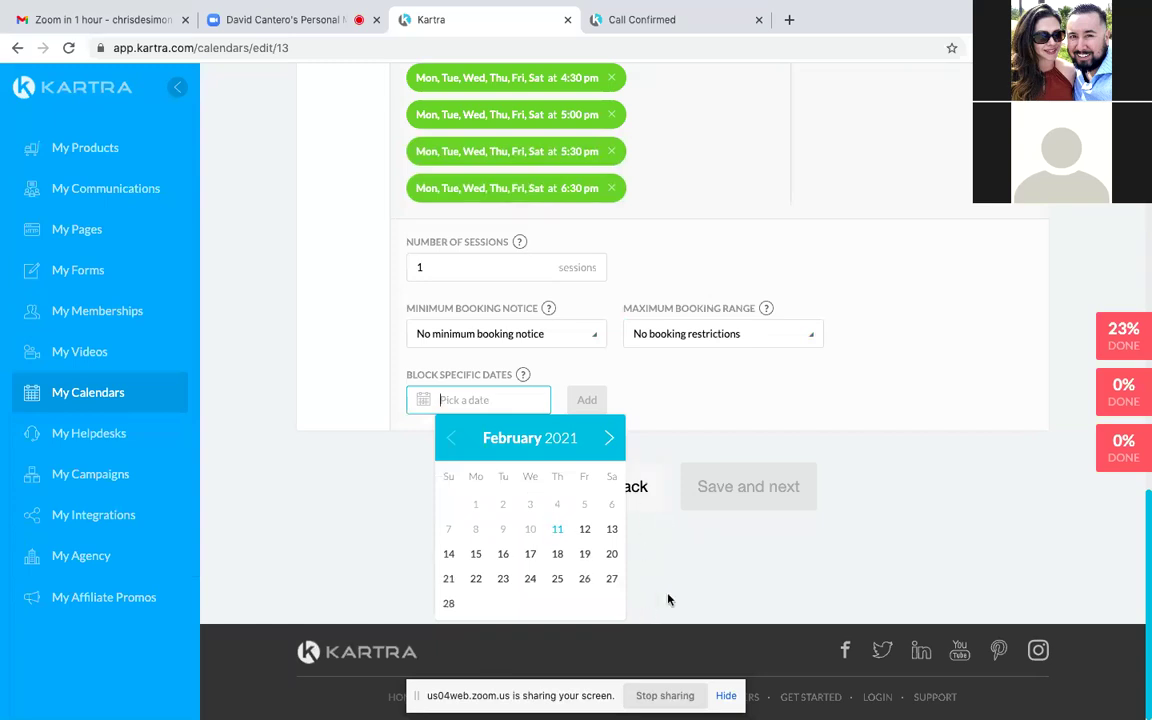
pyautogui.click(643, 384)
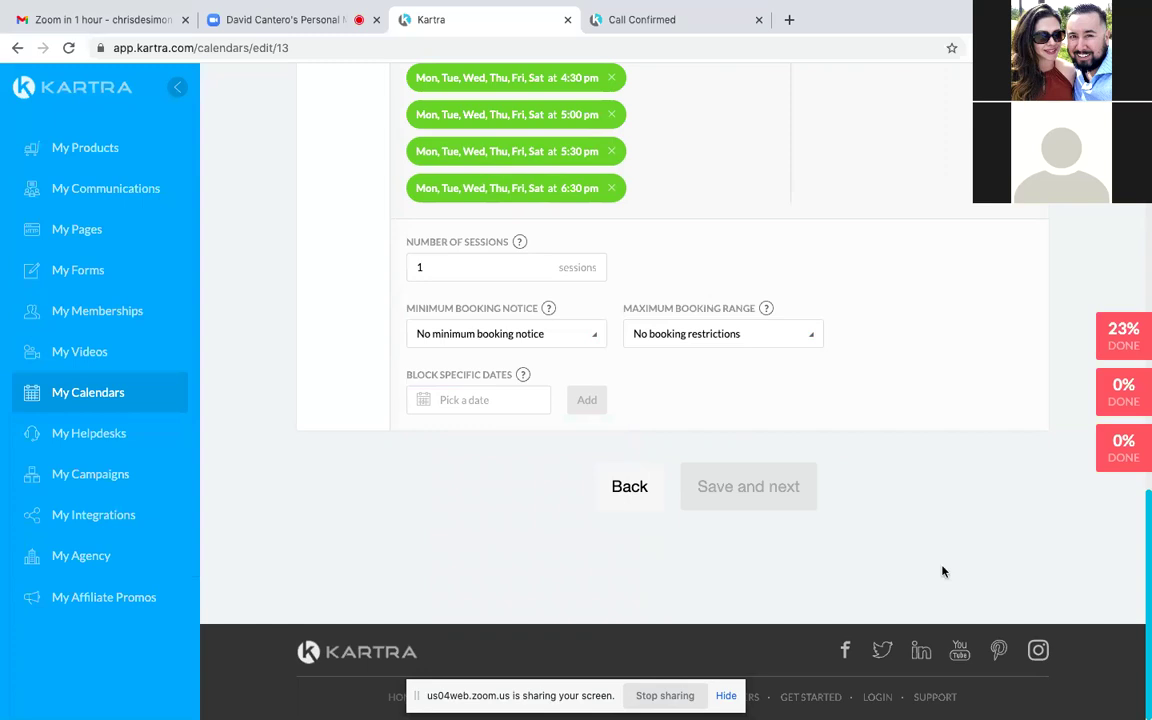
pyautogui.scroll(15, 942, 571)
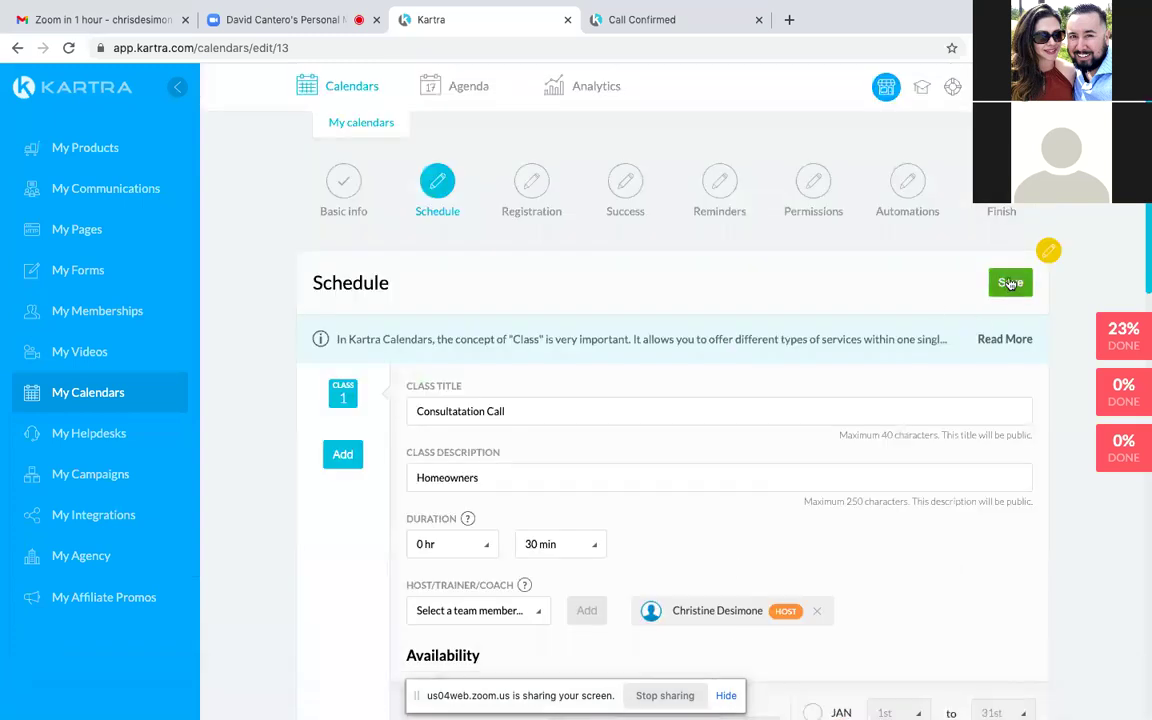
# Save the schedule, advance to the Registration step with Free booking, and begin adding a form field
pyautogui.click(1010, 284)
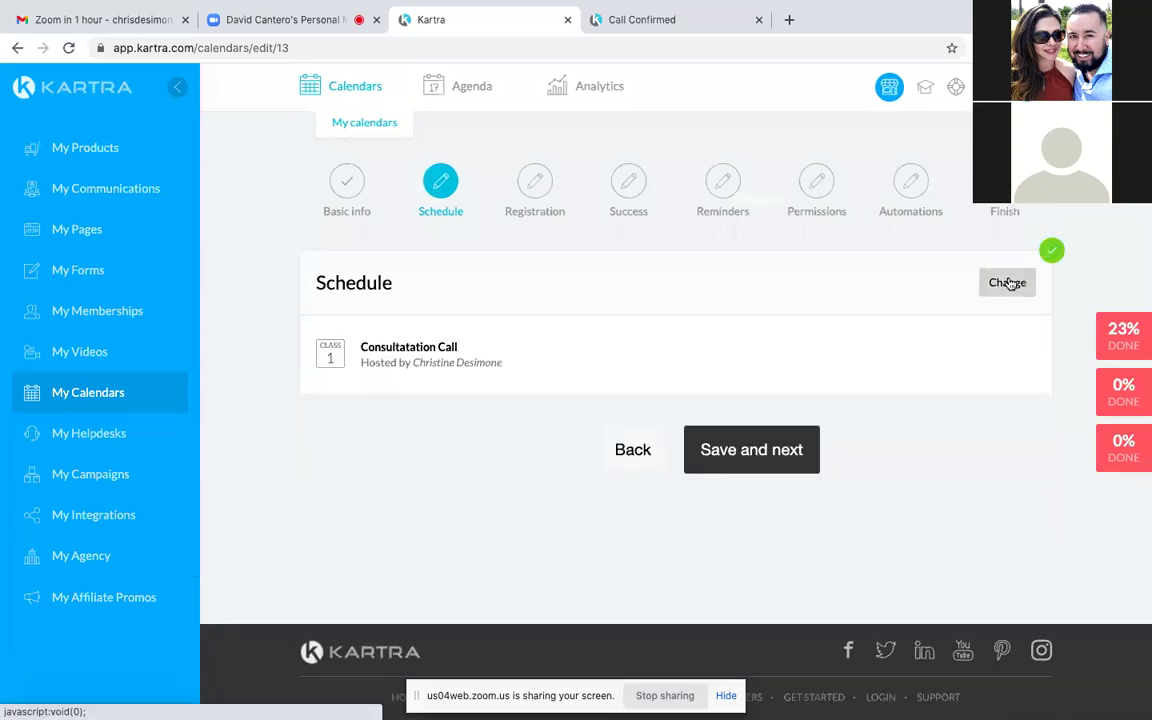
pyautogui.click(776, 450)
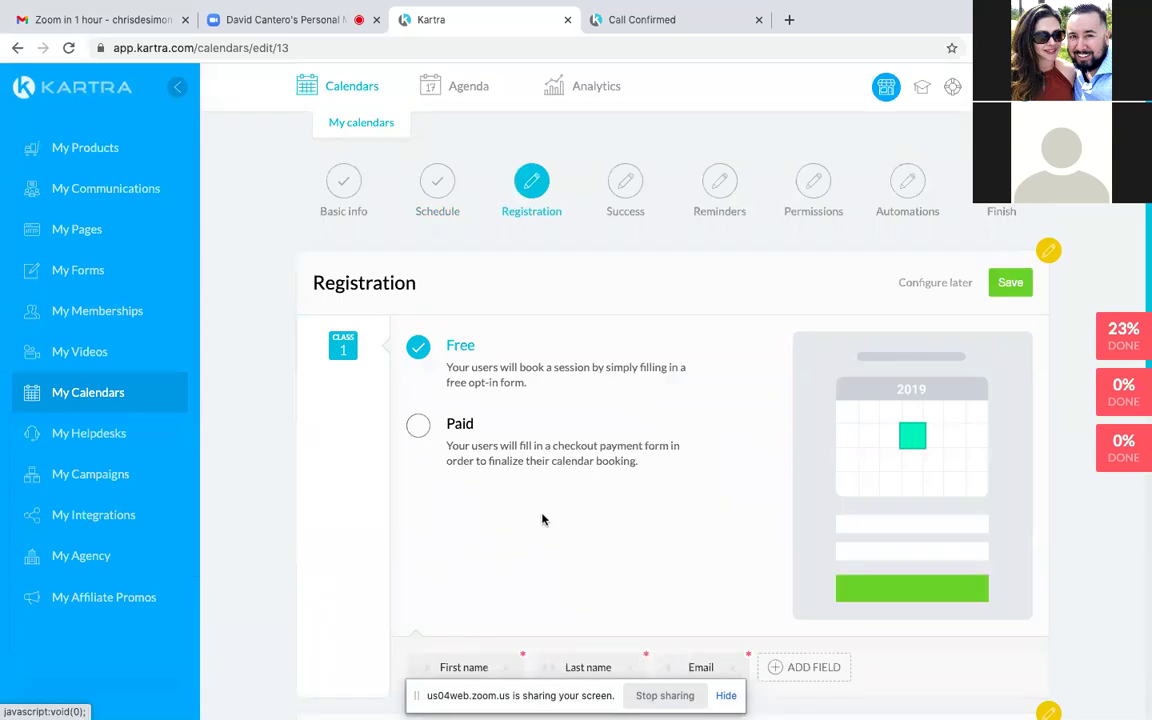
pyautogui.scroll(-5, 543, 519)
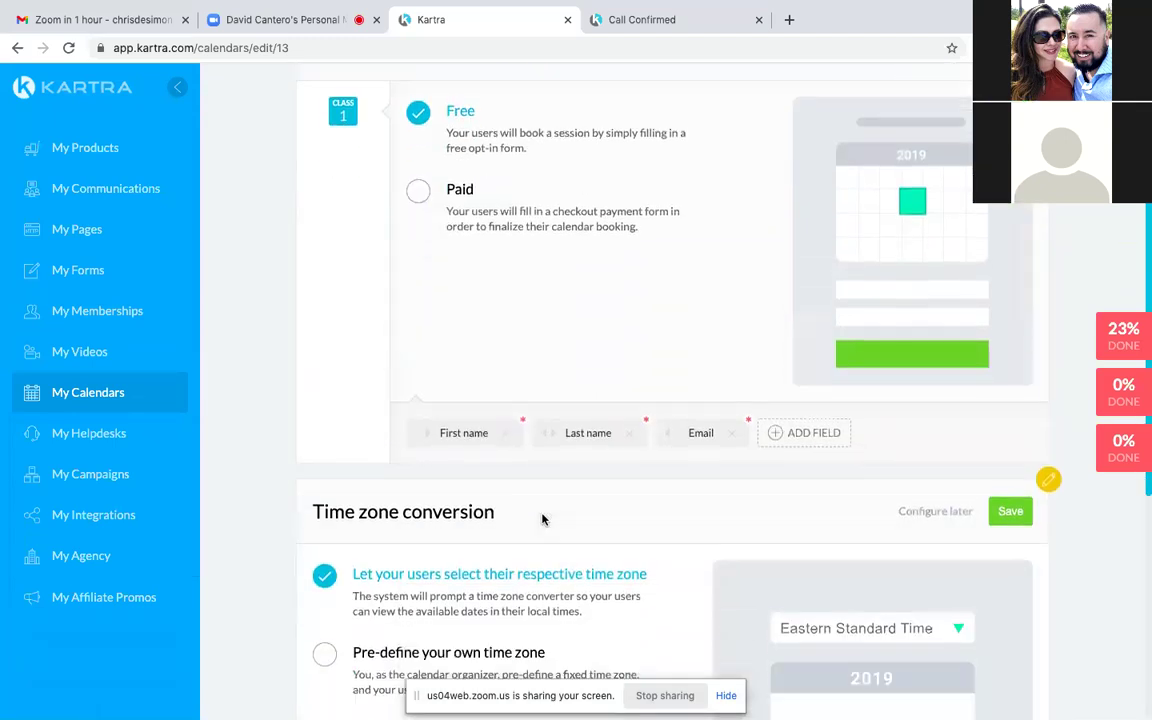
pyautogui.scroll(-1, 543, 519)
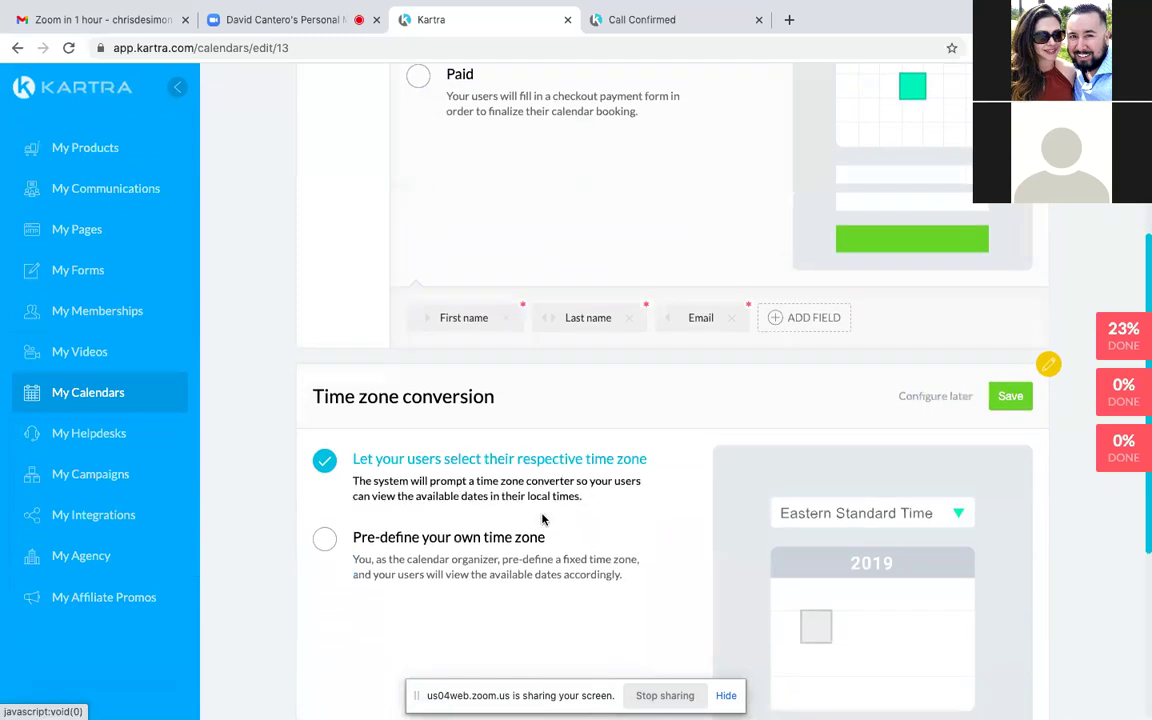
pyautogui.scroll(1, 543, 519)
pyautogui.scroll(1, 543, 519)
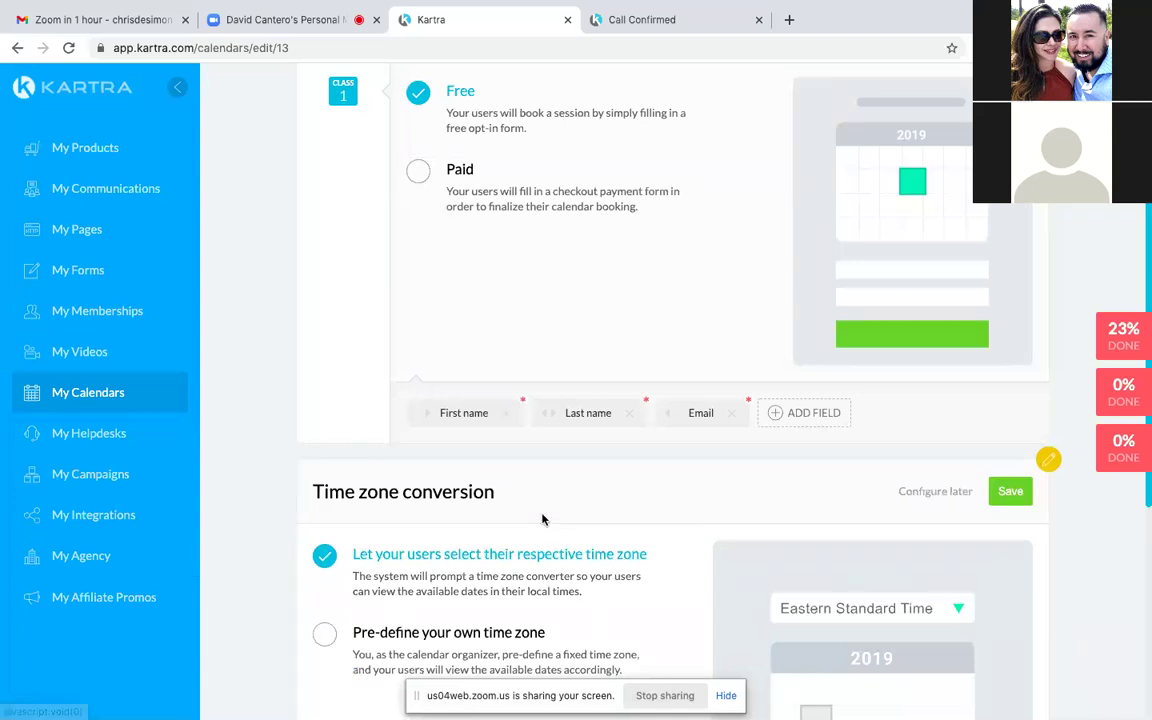
pyautogui.scroll(4, 543, 519)
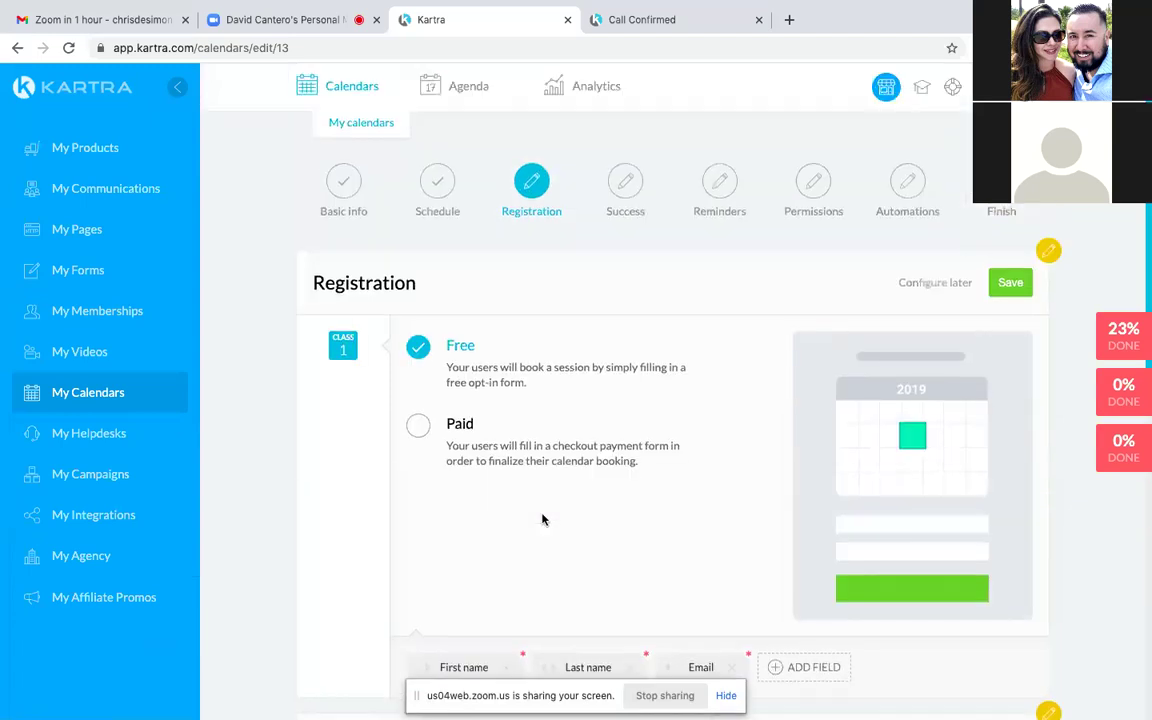
pyautogui.scroll(-2, 543, 519)
pyautogui.scroll(1, 543, 519)
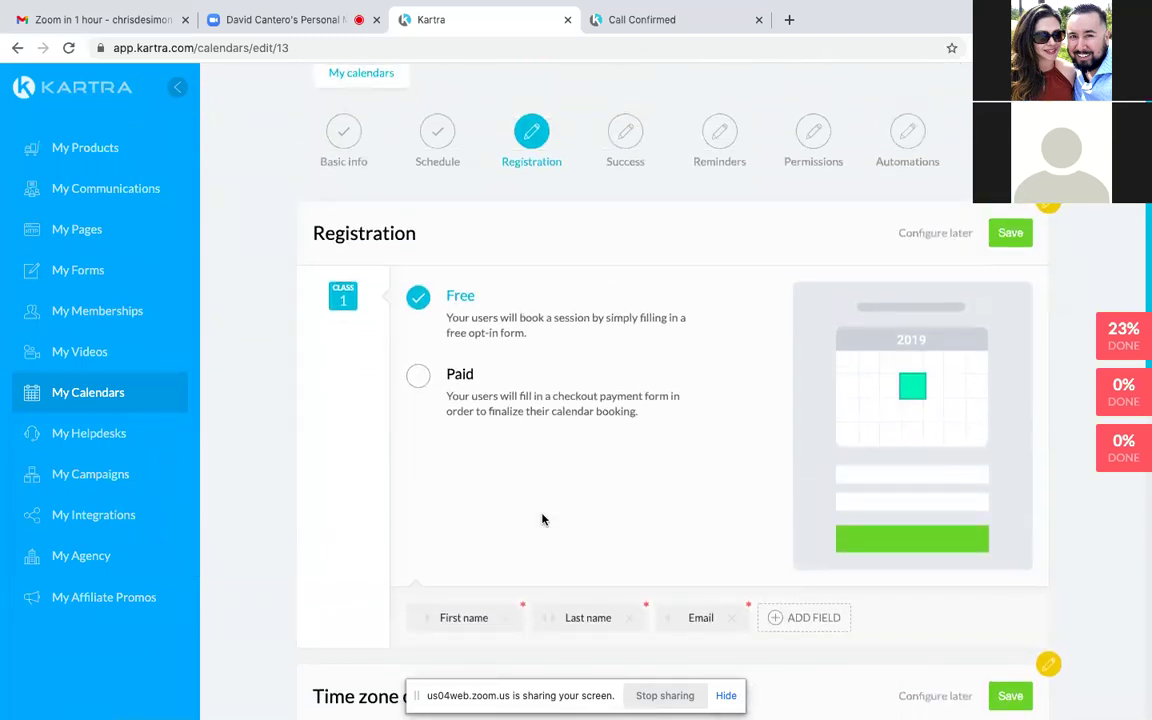
pyautogui.scroll(-4, 543, 519)
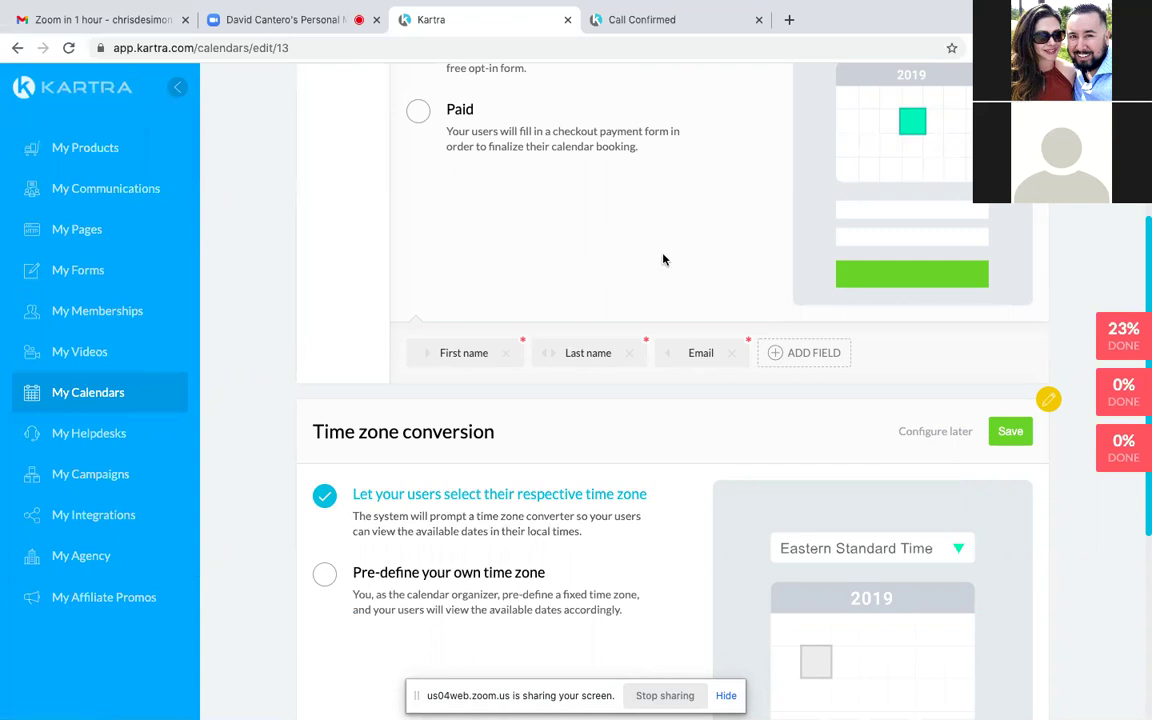
pyautogui.click(791, 352)
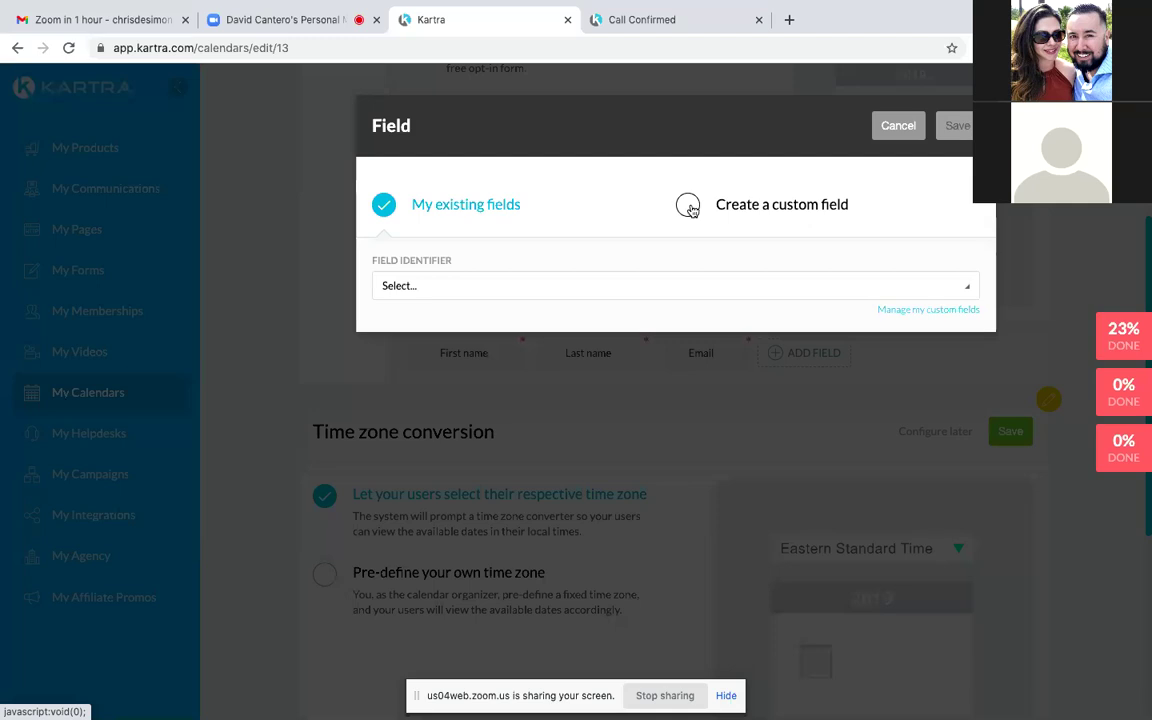
# Keep the new field on My existing fields rather than a custom field, and list the existing fields
pyautogui.click(688, 206)
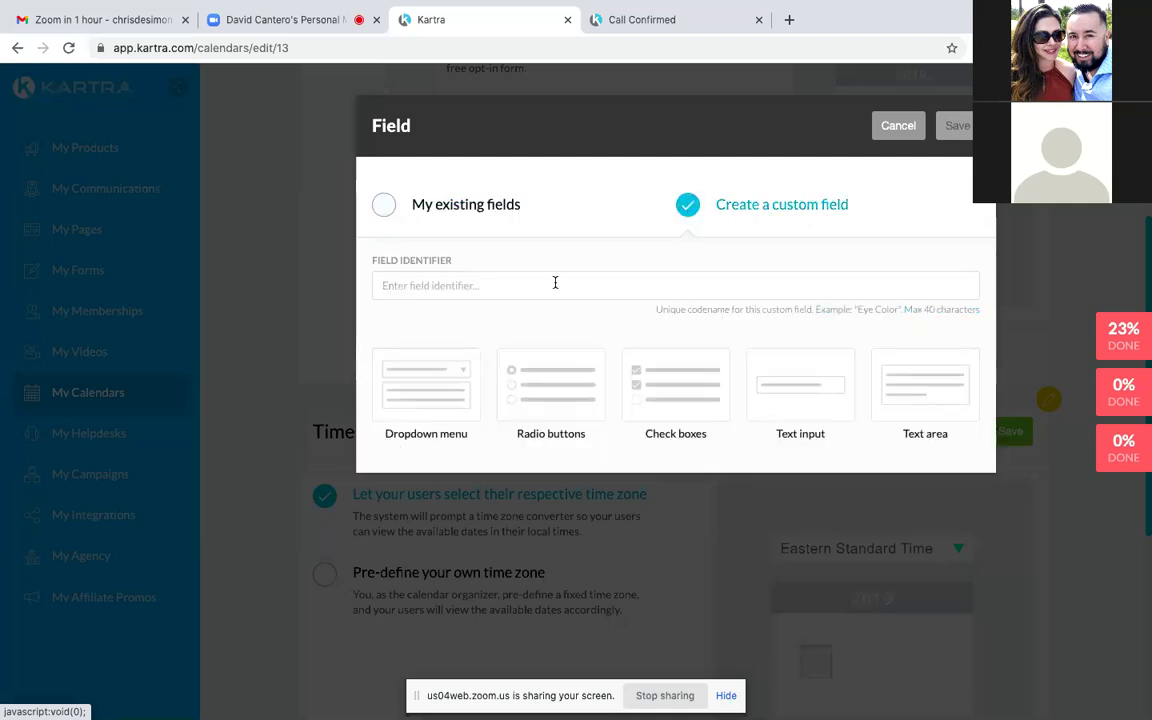
pyautogui.click(383, 204)
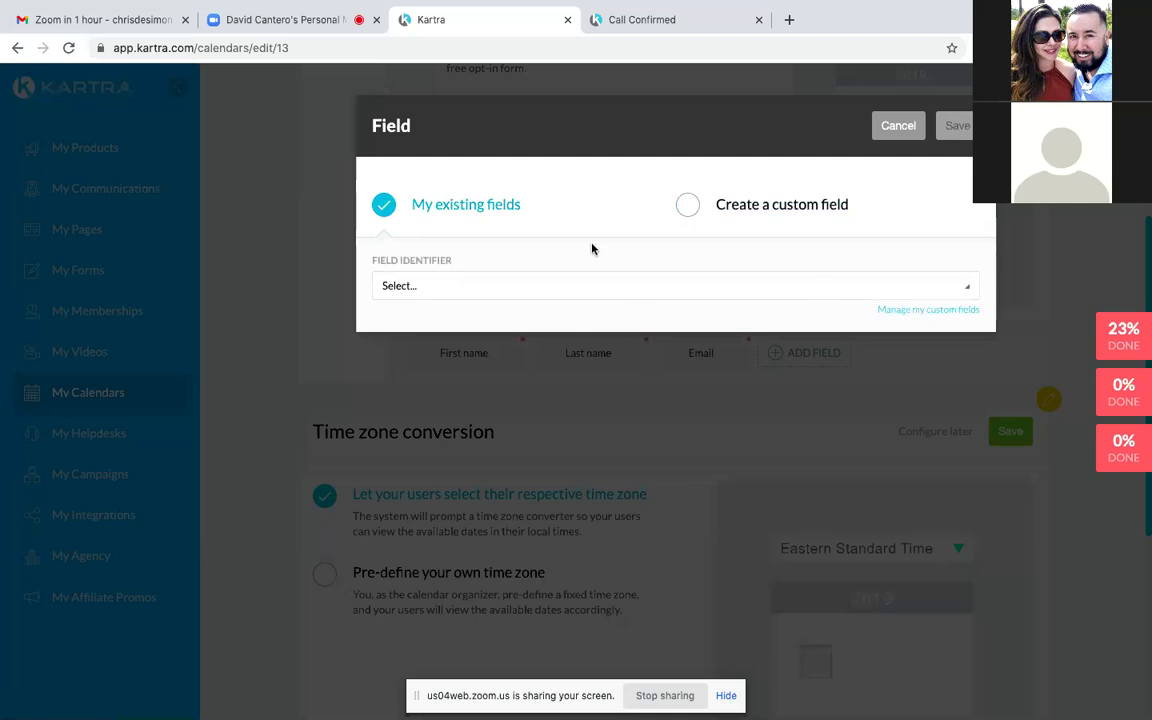
pyautogui.click(617, 286)
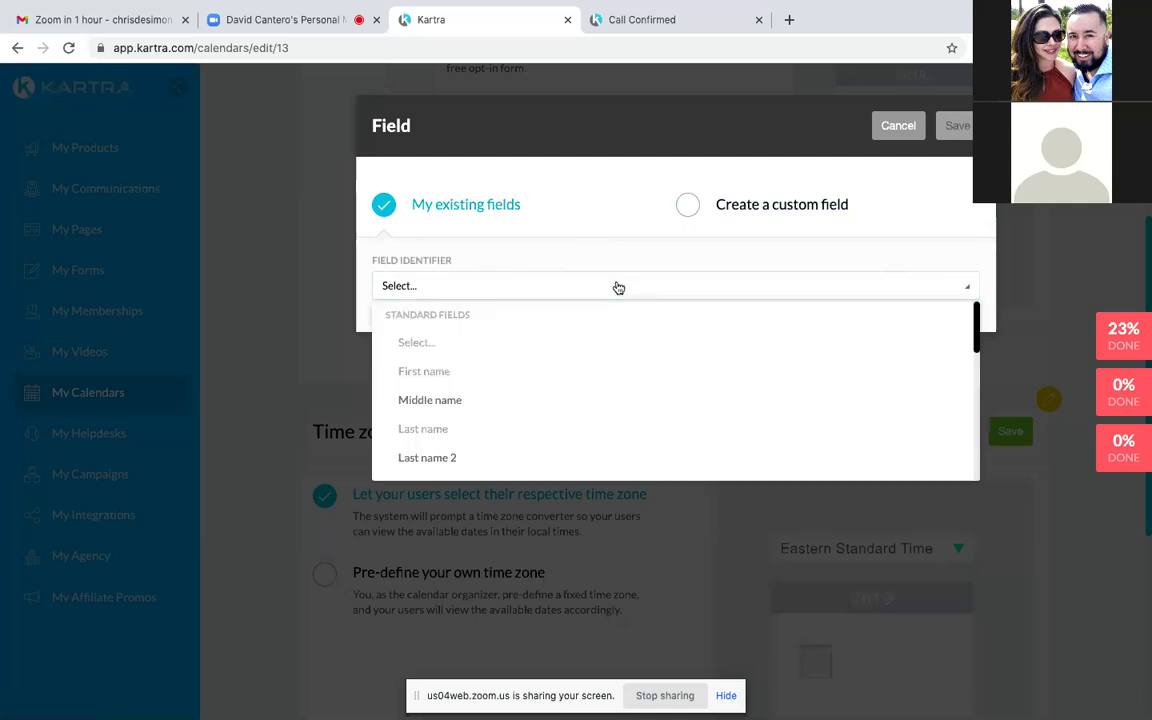
# Add a Phone without country code field defaulting to United States (+1) and save it
pyautogui.scroll(-5, 574, 370)
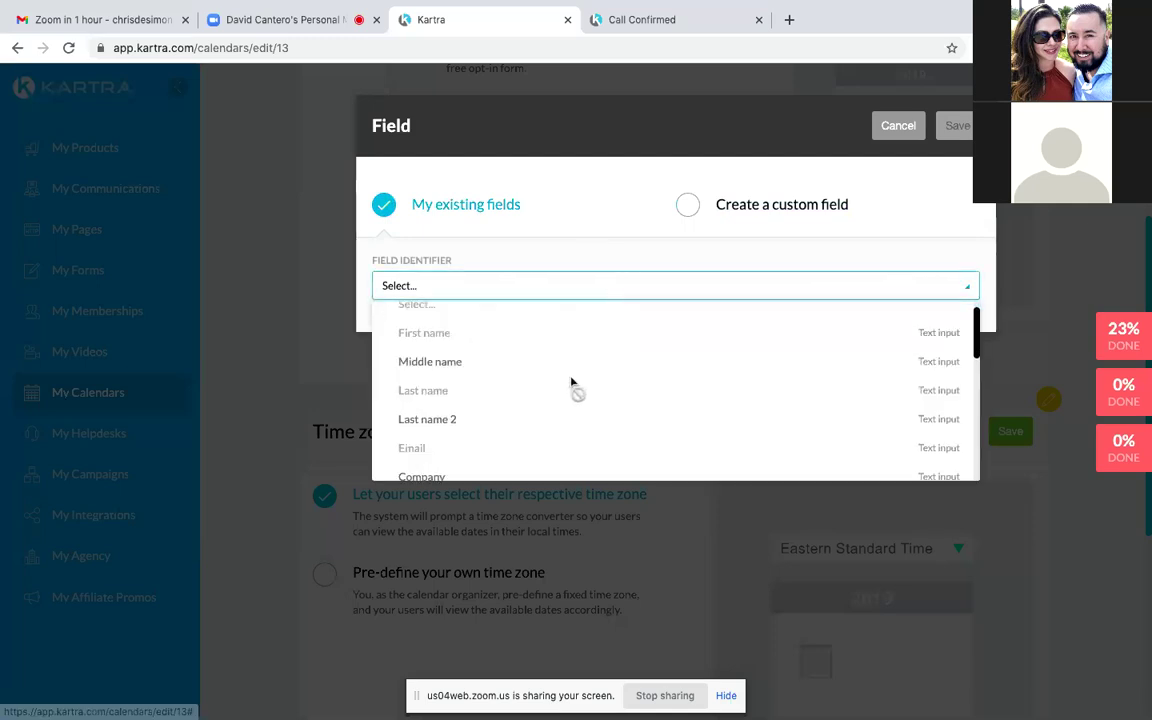
pyautogui.scroll(1, 573, 385)
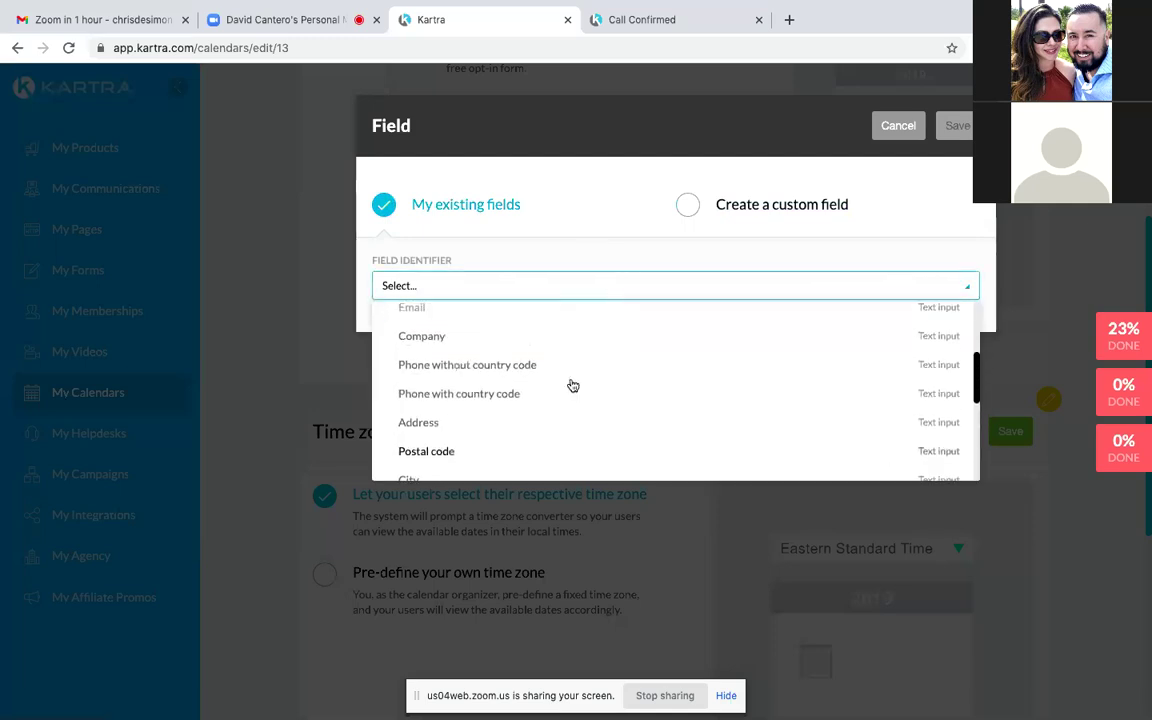
pyautogui.click(519, 366)
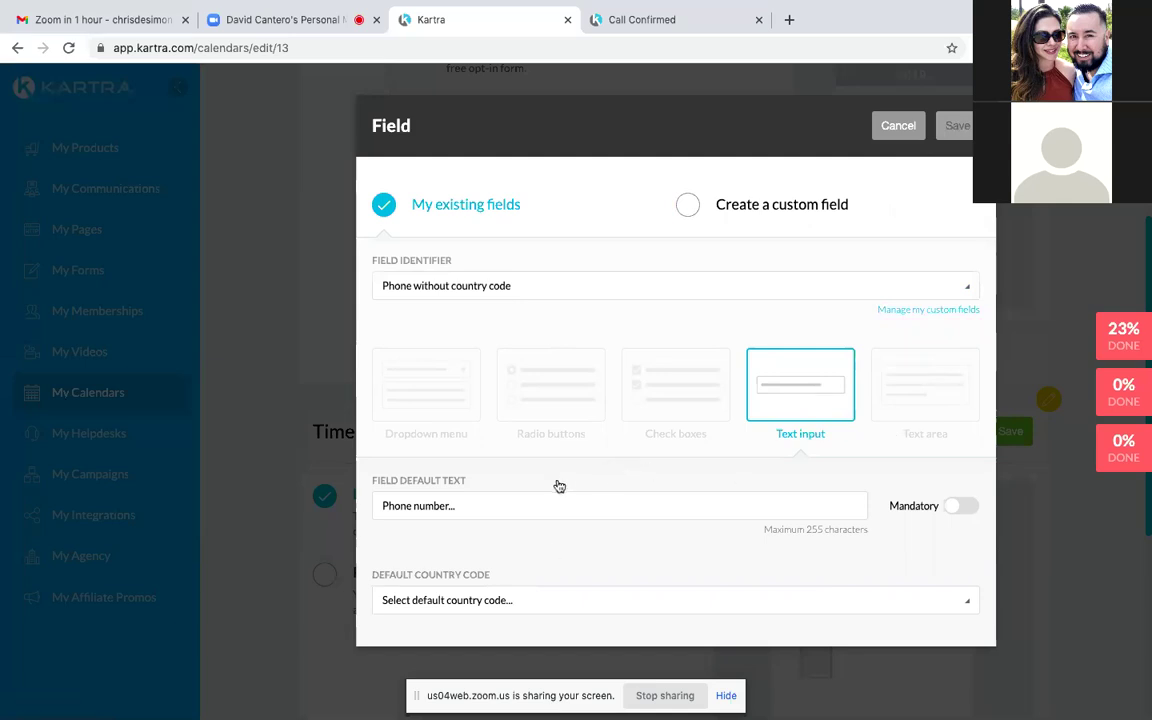
pyautogui.click(970, 604)
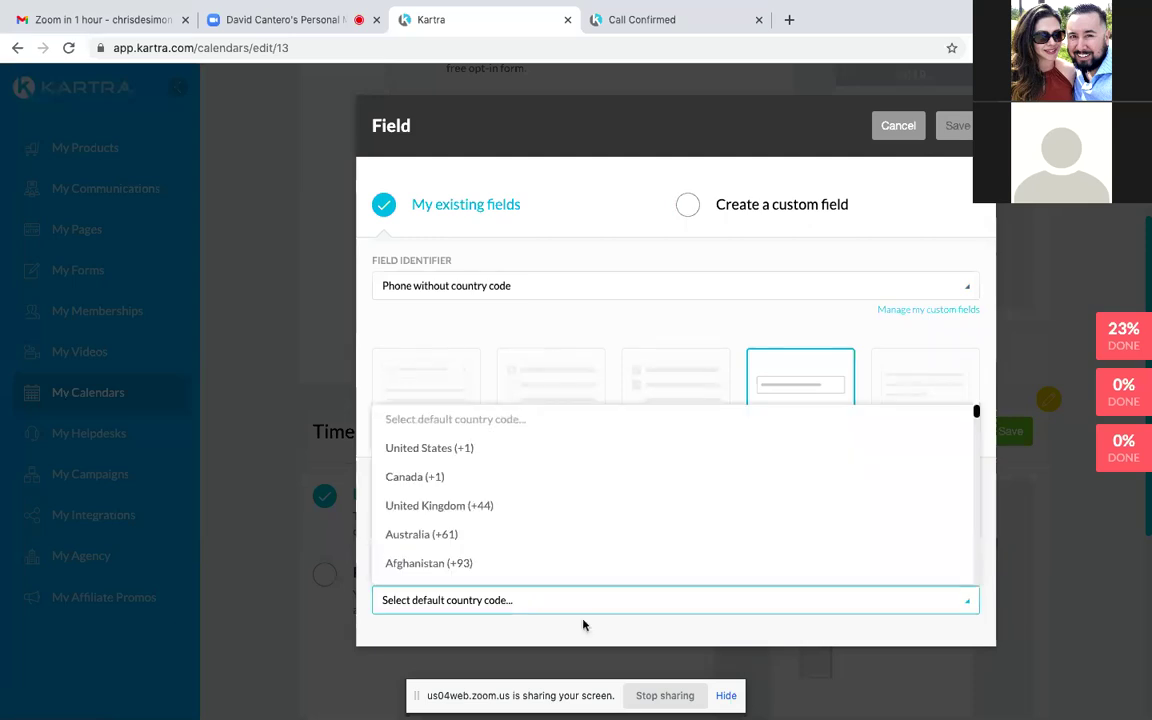
pyautogui.click(491, 447)
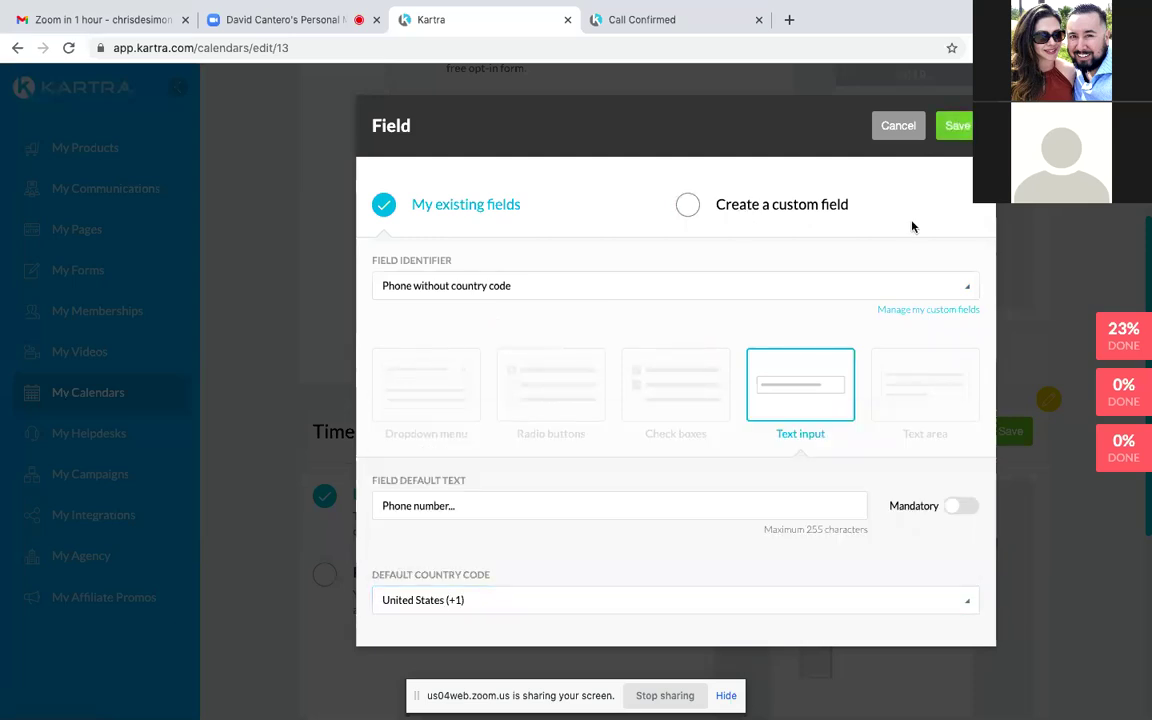
pyautogui.click(956, 126)
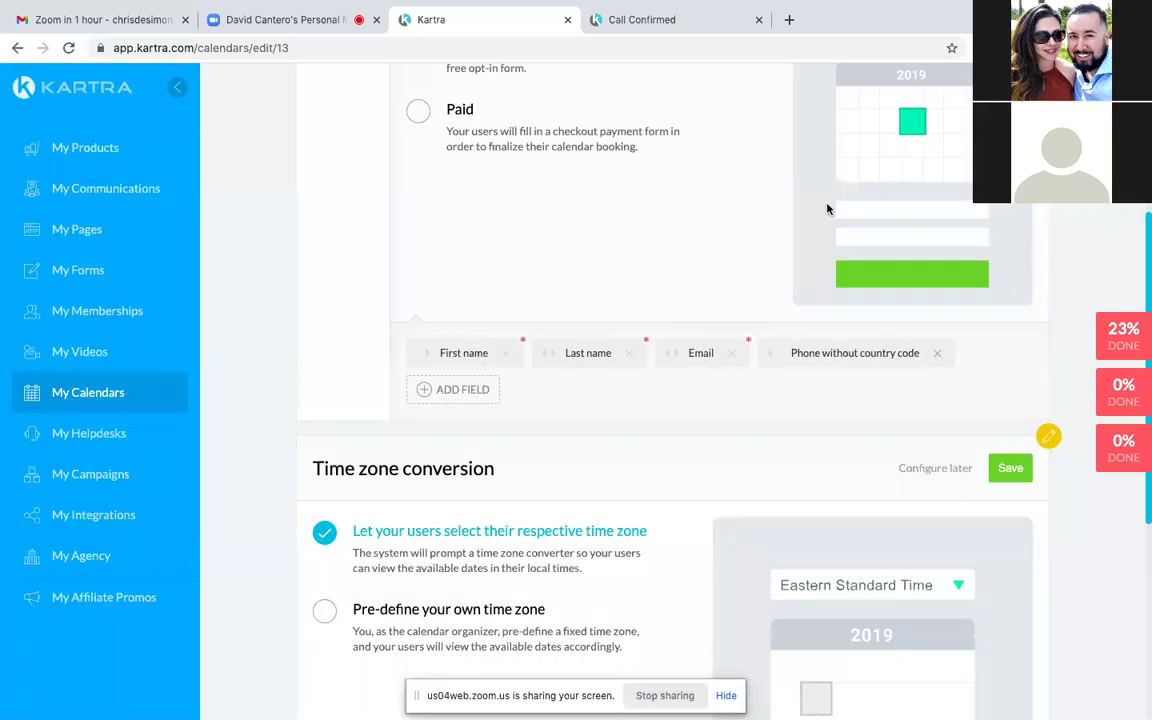
# Save the time zone conversion and Free registration settings, then advance to the Success step
pyautogui.scroll(-1, 742, 419)
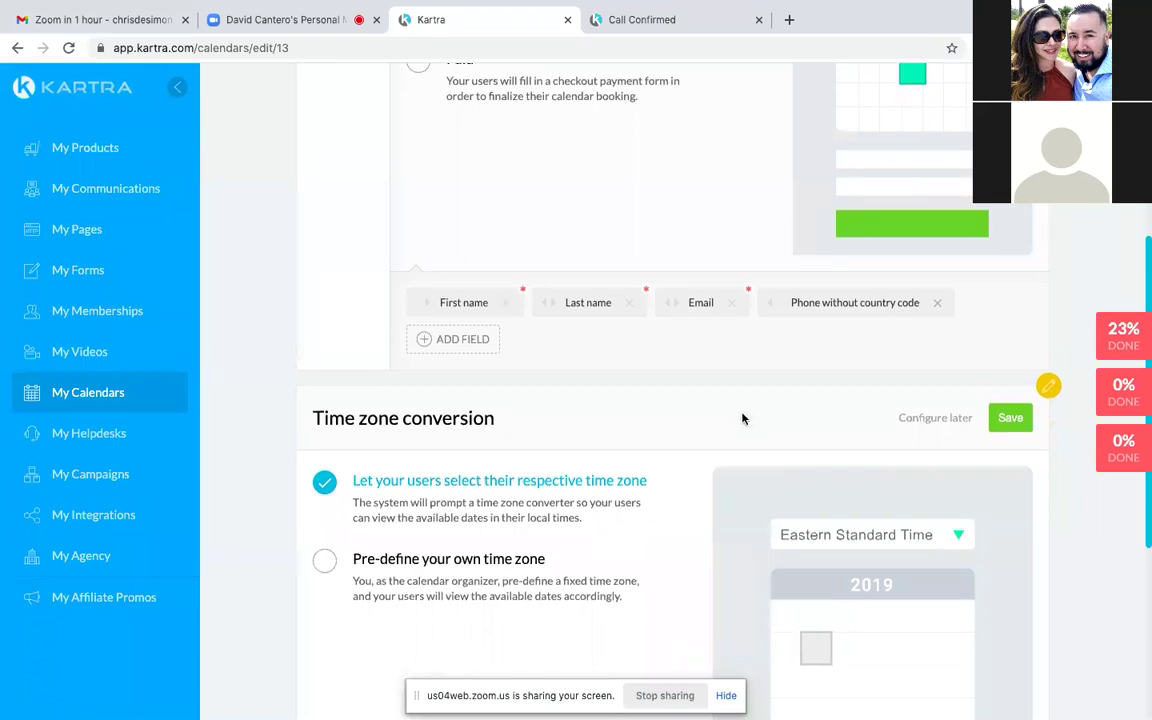
pyautogui.scroll(3, 742, 419)
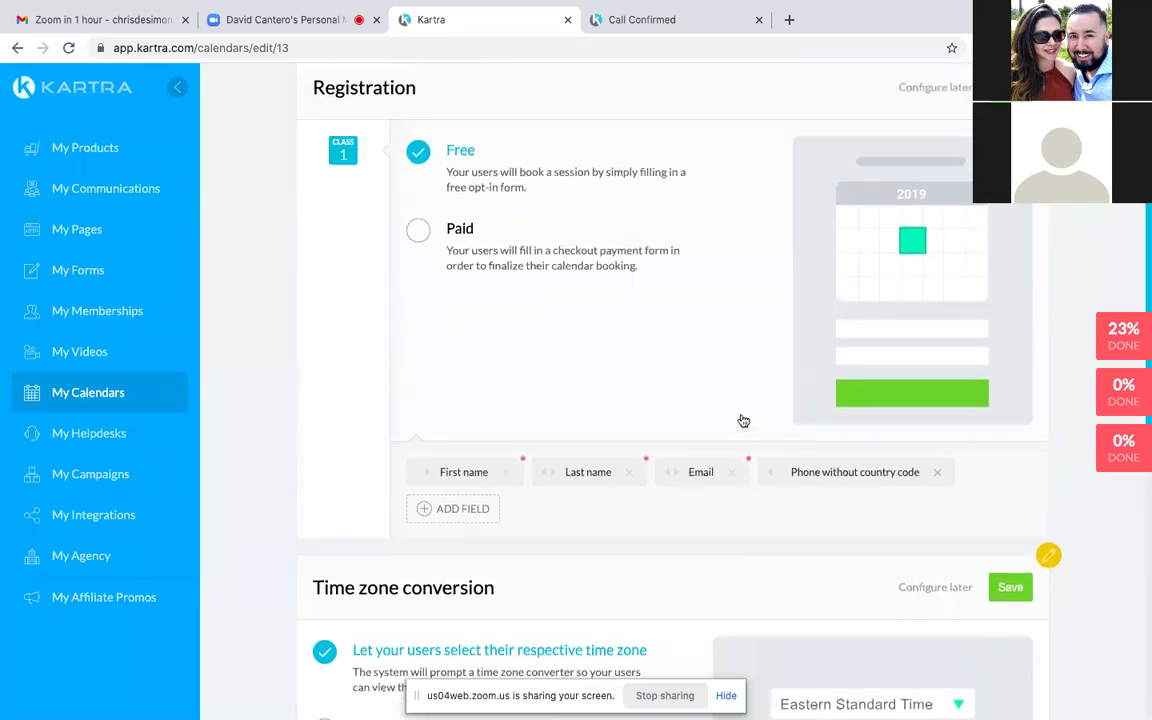
pyautogui.scroll(-6, 742, 419)
pyautogui.scroll(1, 742, 419)
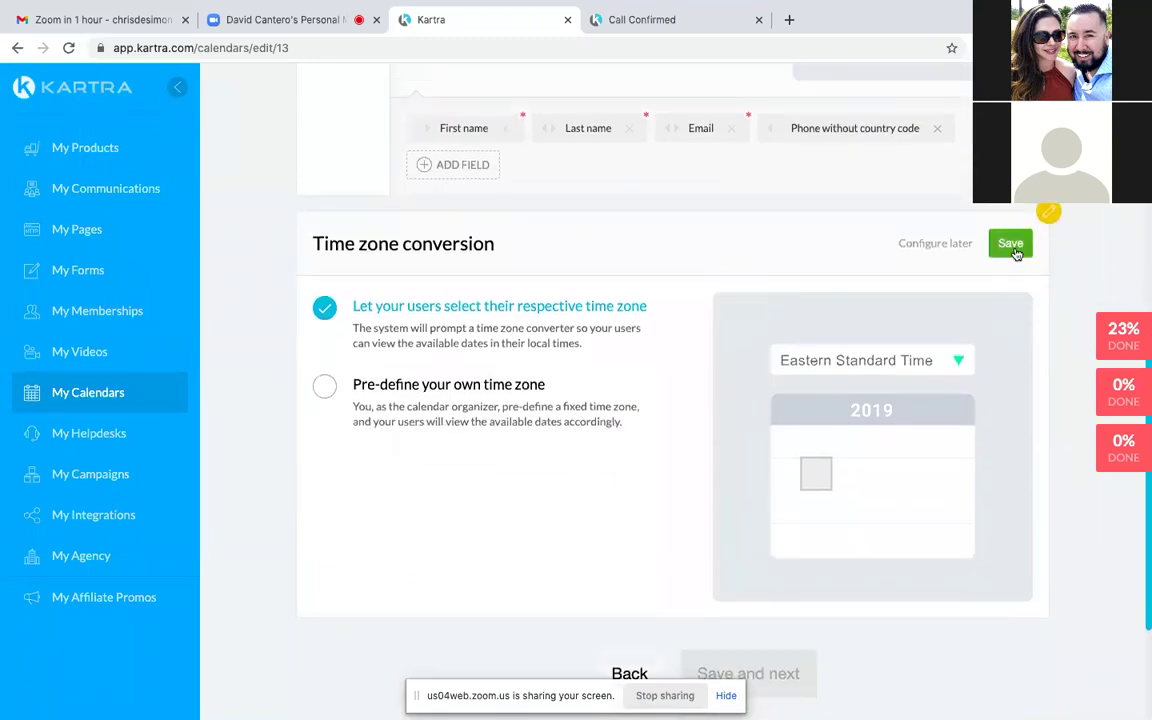
pyautogui.click(1010, 245)
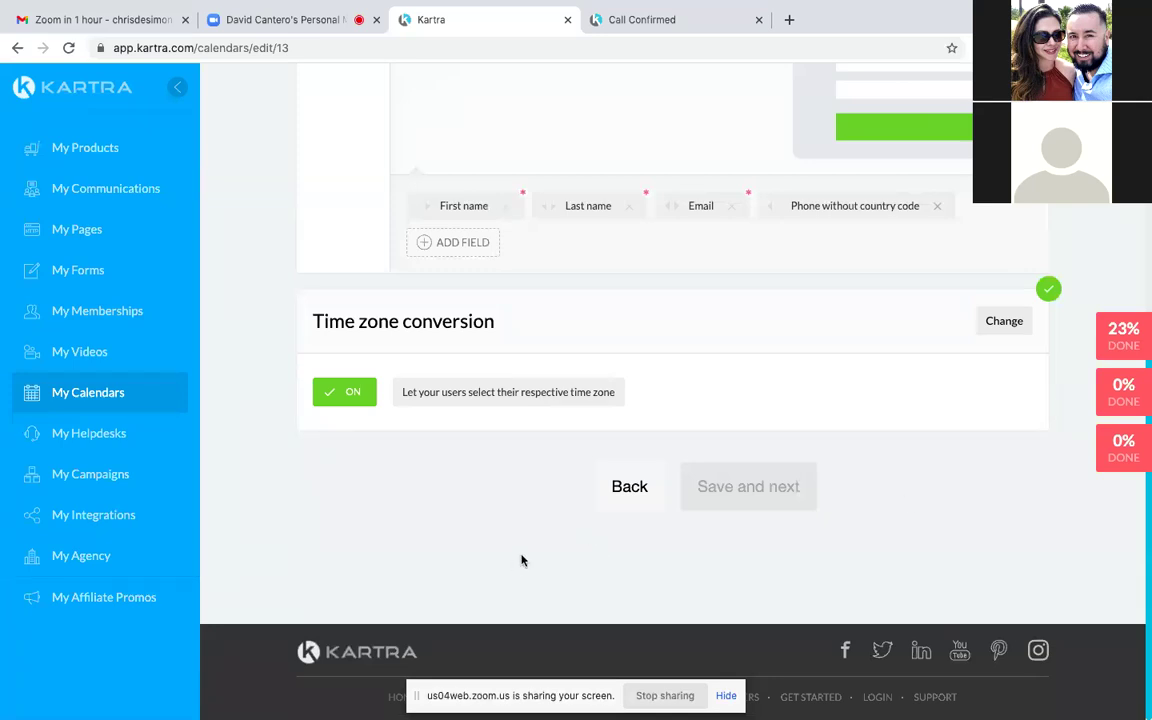
pyautogui.scroll(5, 585, 296)
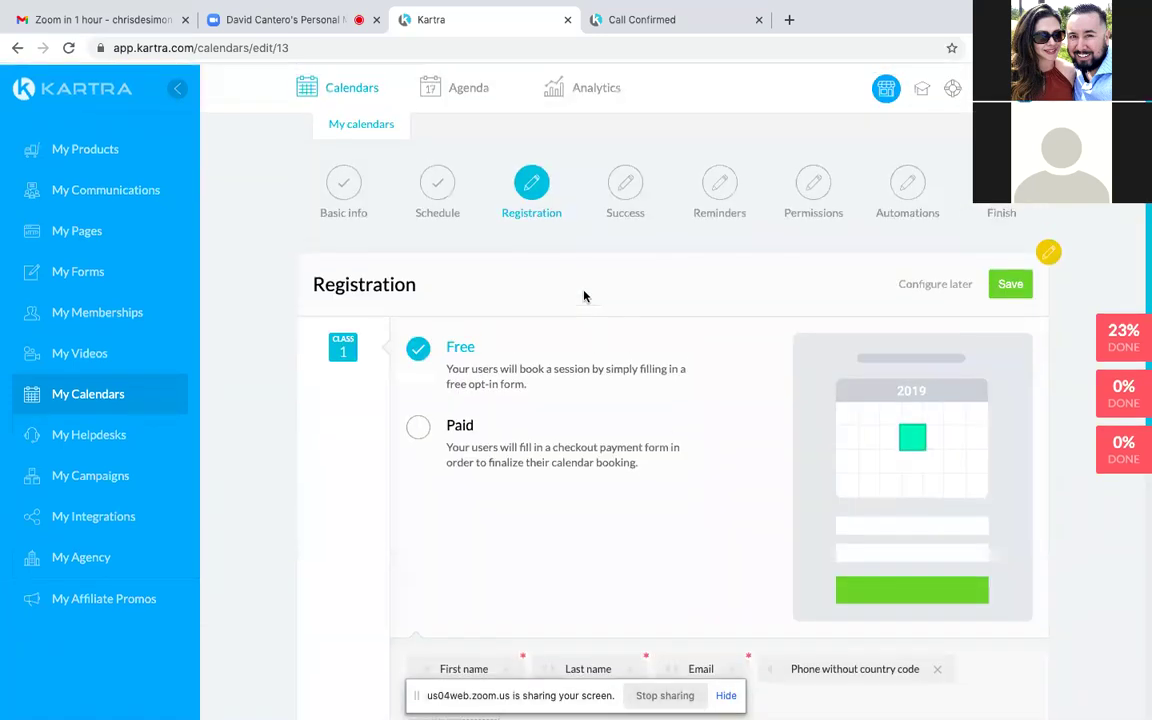
pyautogui.click(1012, 283)
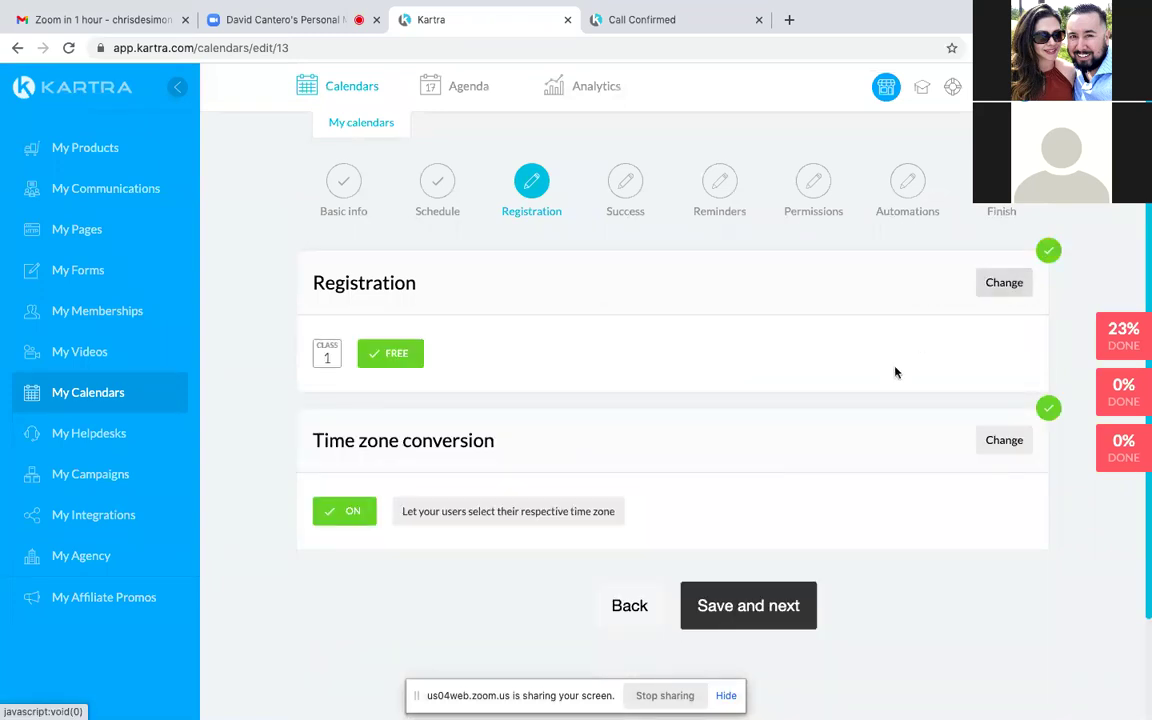
pyautogui.scroll(-1, 895, 374)
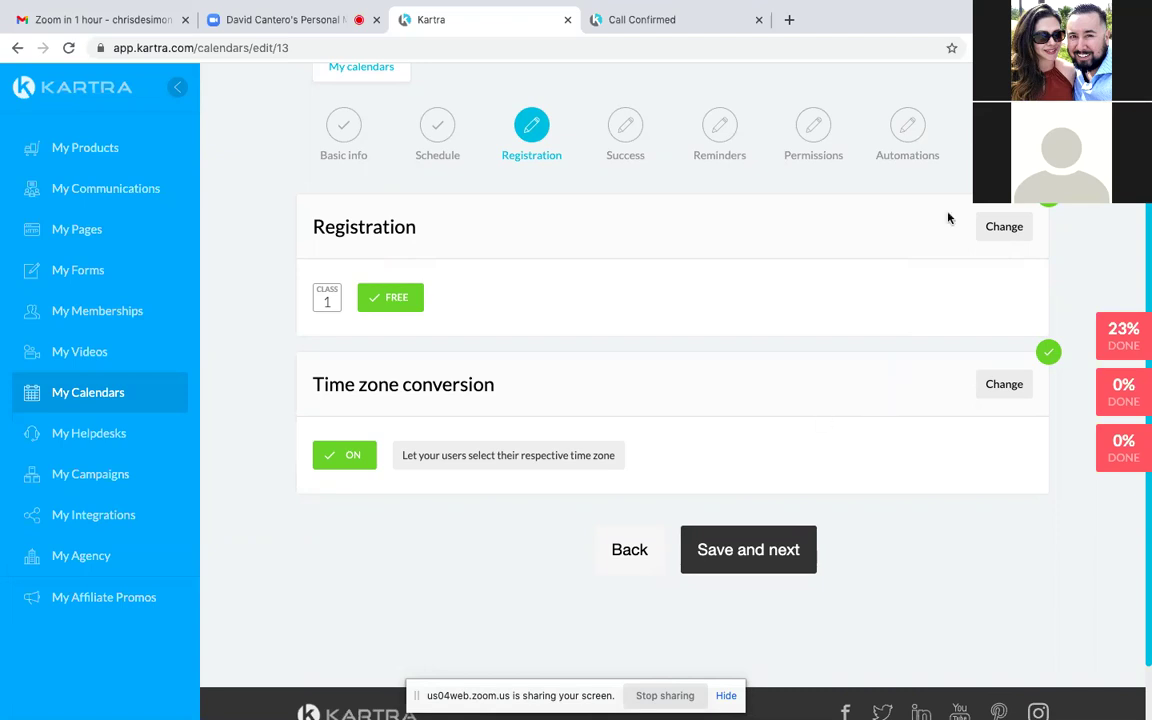
pyautogui.scroll(1, 821, 253)
pyautogui.scroll(1, 821, 253)
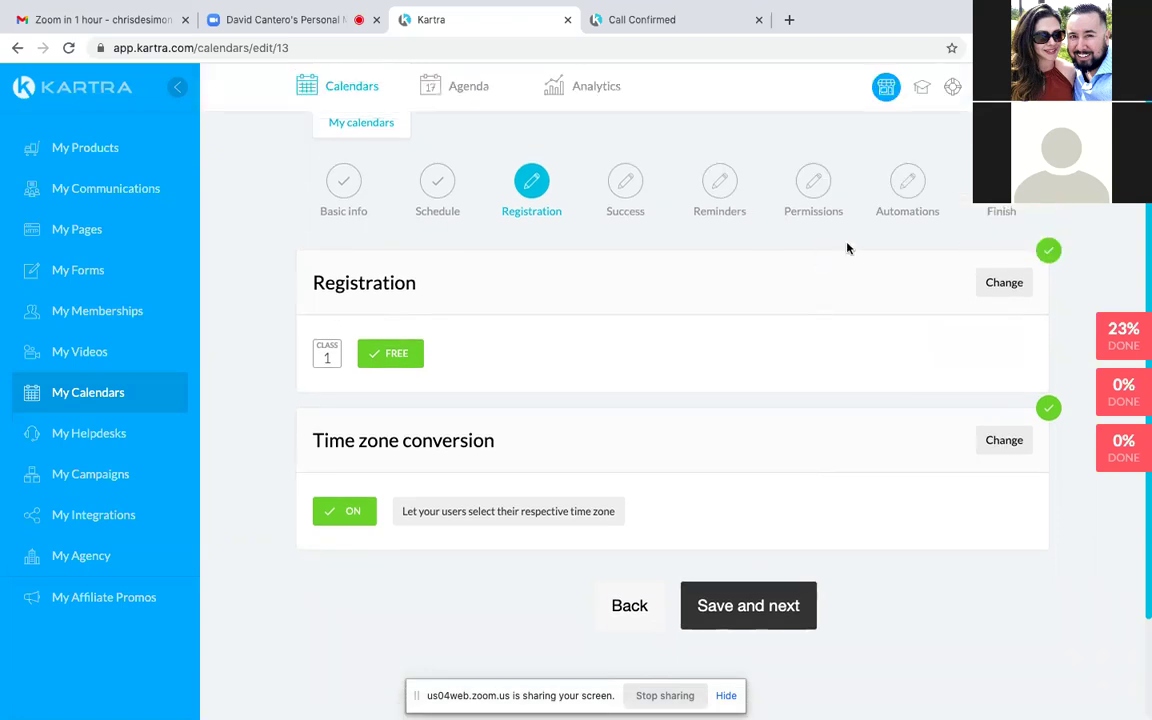
pyautogui.click(718, 616)
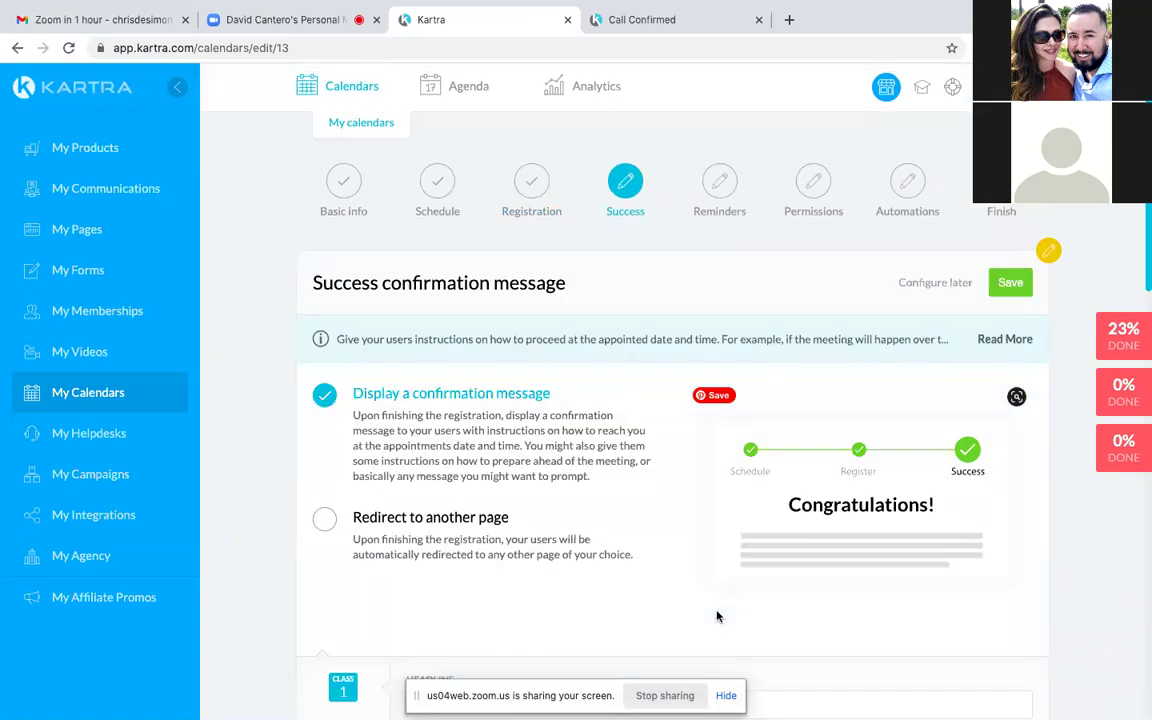
# Scroll through the Success step's headline, appointment instructions and Button to External Page settings
pyautogui.scroll(-2, 717, 614)
pyautogui.scroll(-1, 717, 611)
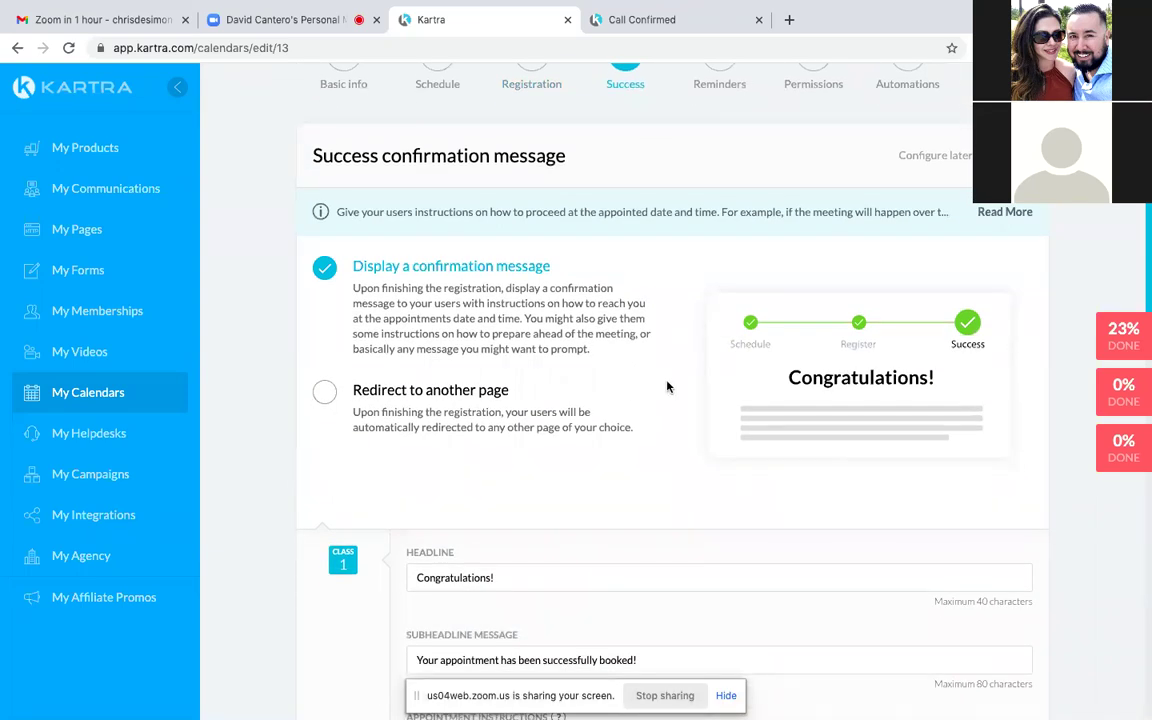
pyautogui.scroll(1, 668, 387)
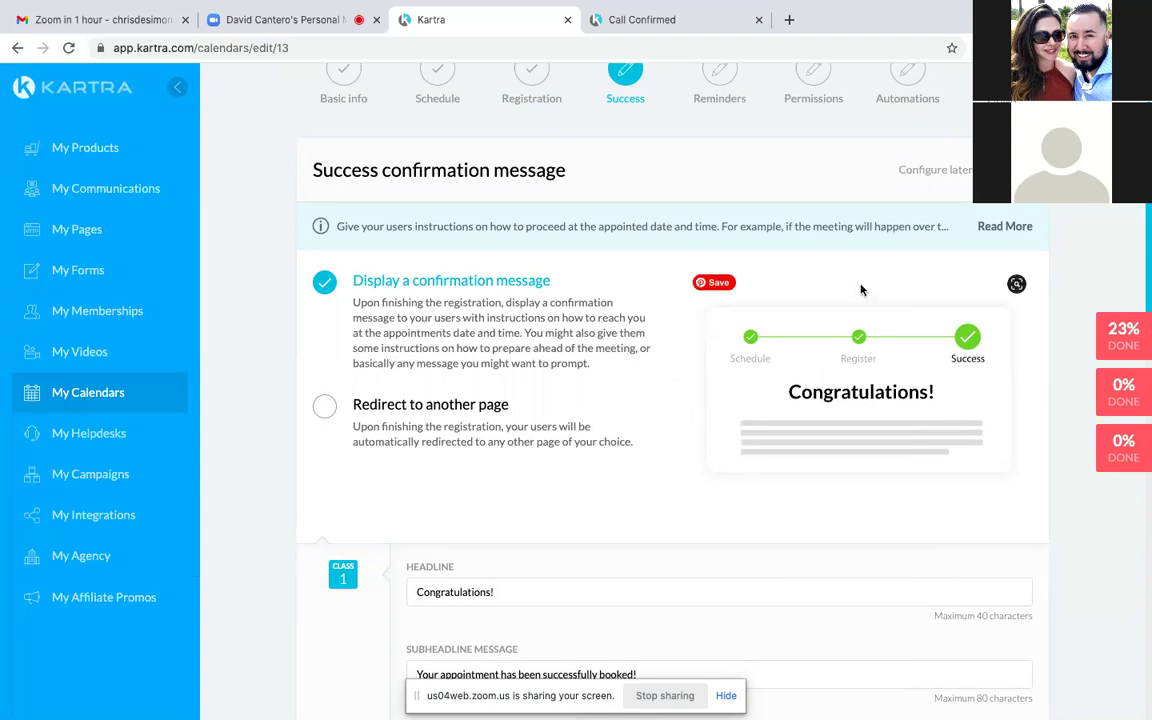
pyautogui.scroll(-5, 630, 496)
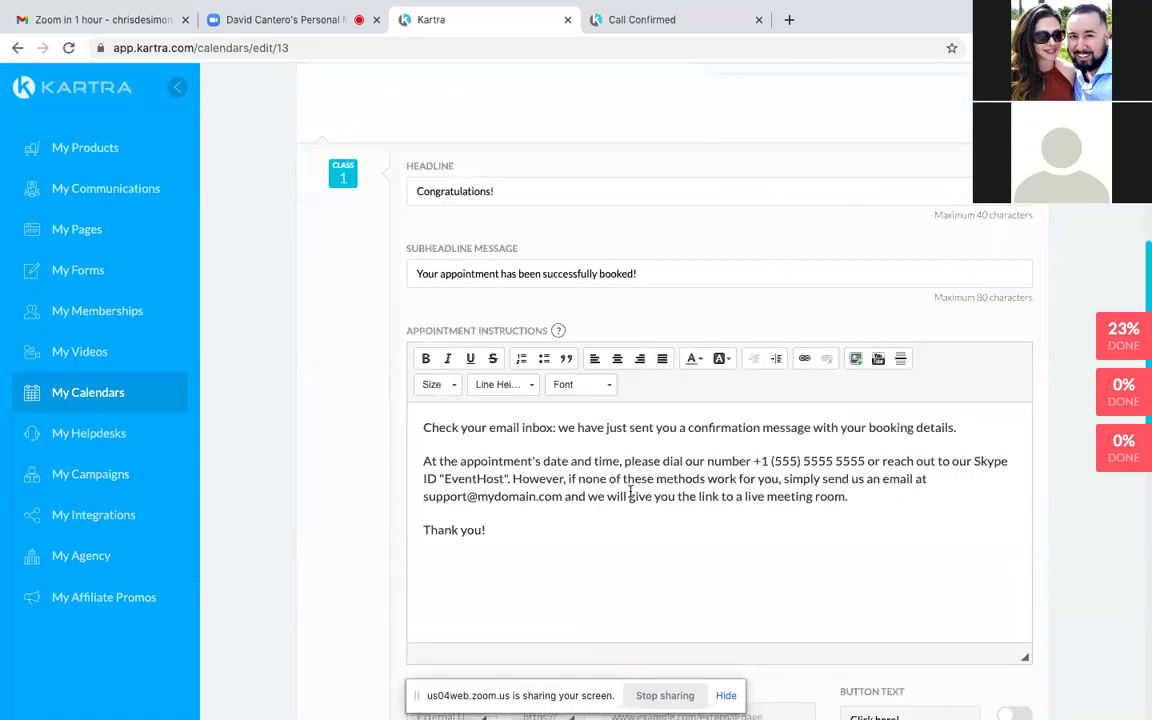
pyautogui.scroll(-1, 630, 496)
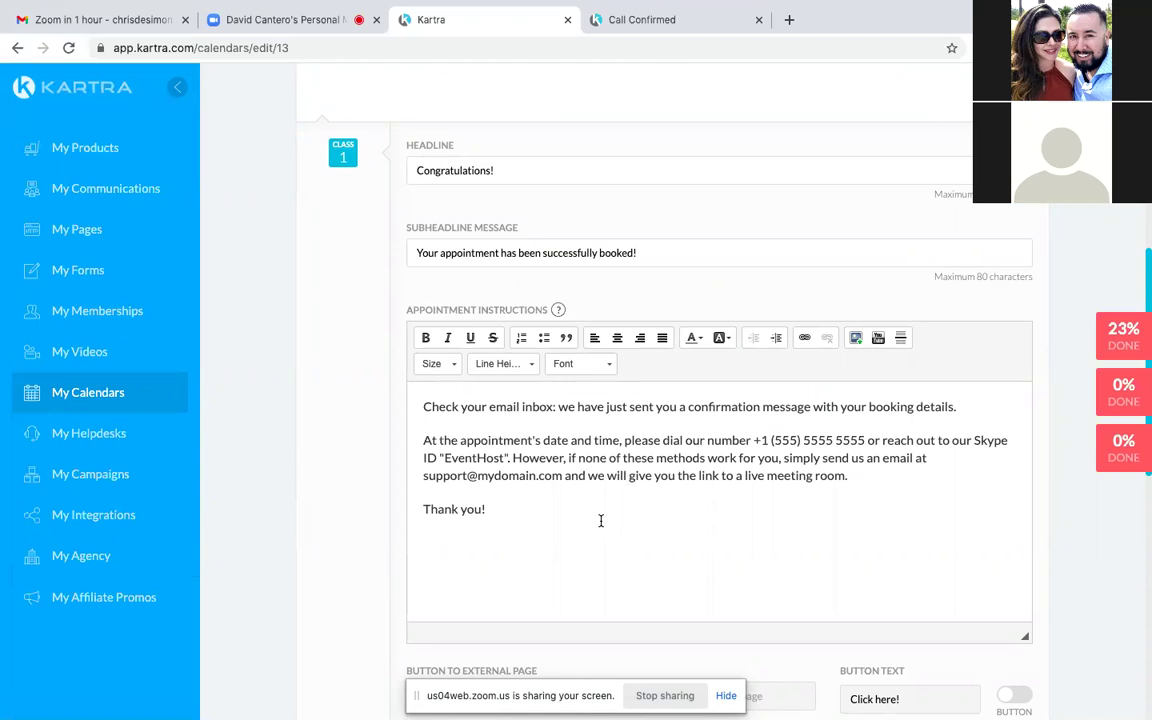
pyautogui.scroll(-5, 600, 520)
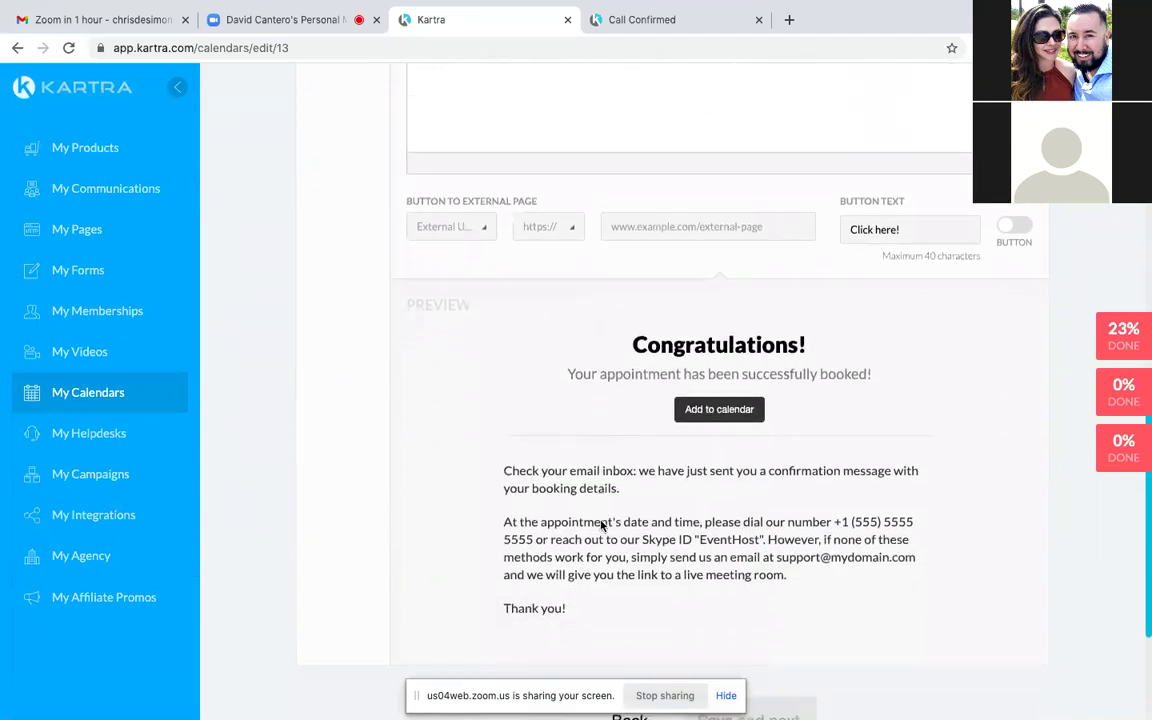
pyautogui.scroll(-1, 601, 526)
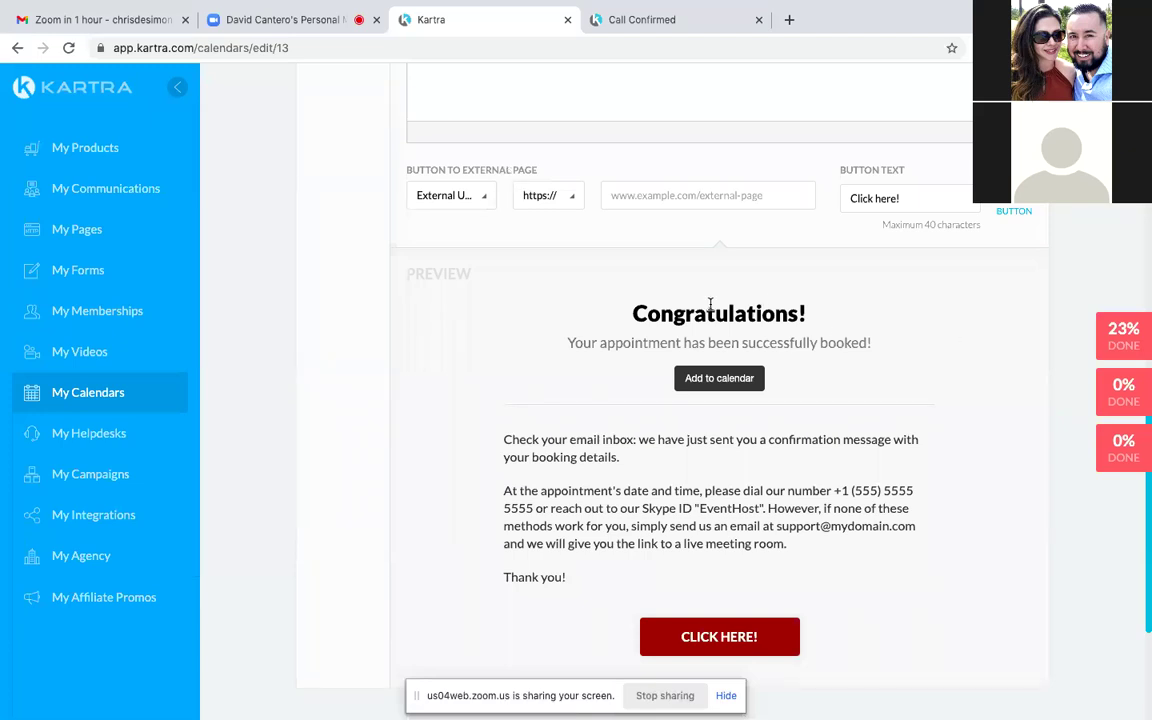
pyautogui.scroll(-3, 598, 335)
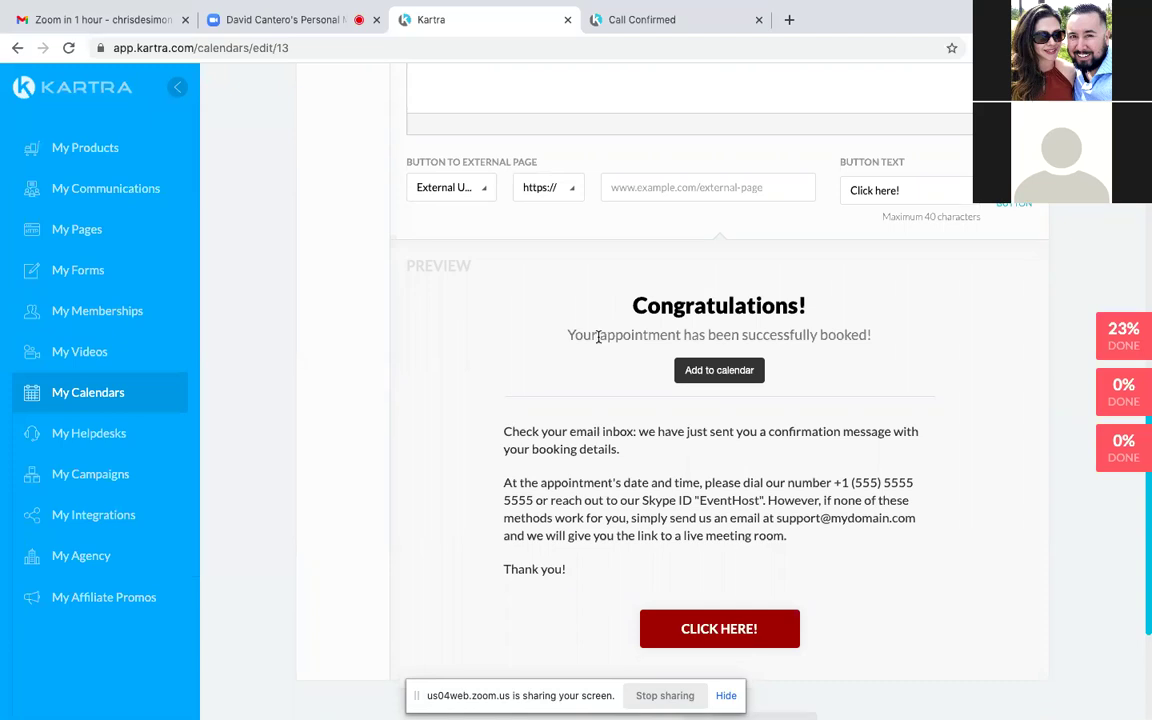
pyautogui.scroll(5, 598, 335)
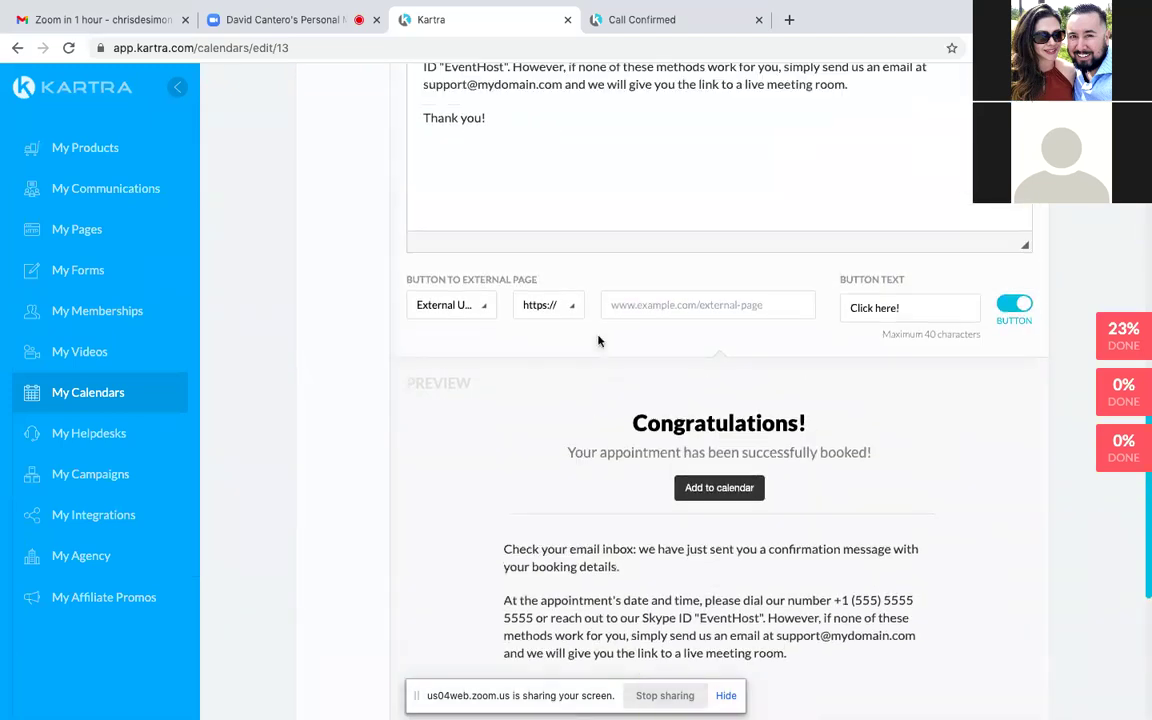
# Set the confirmation button's destination type to Kartra pages
pyautogui.click(615, 325)
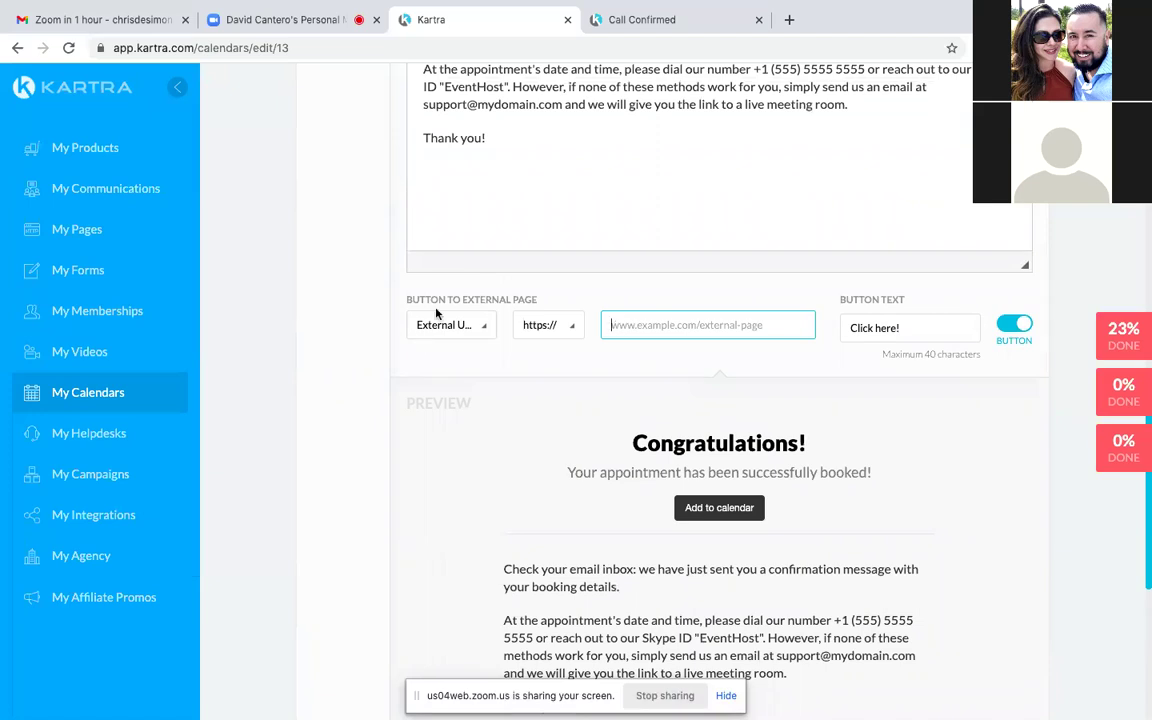
pyautogui.click(489, 326)
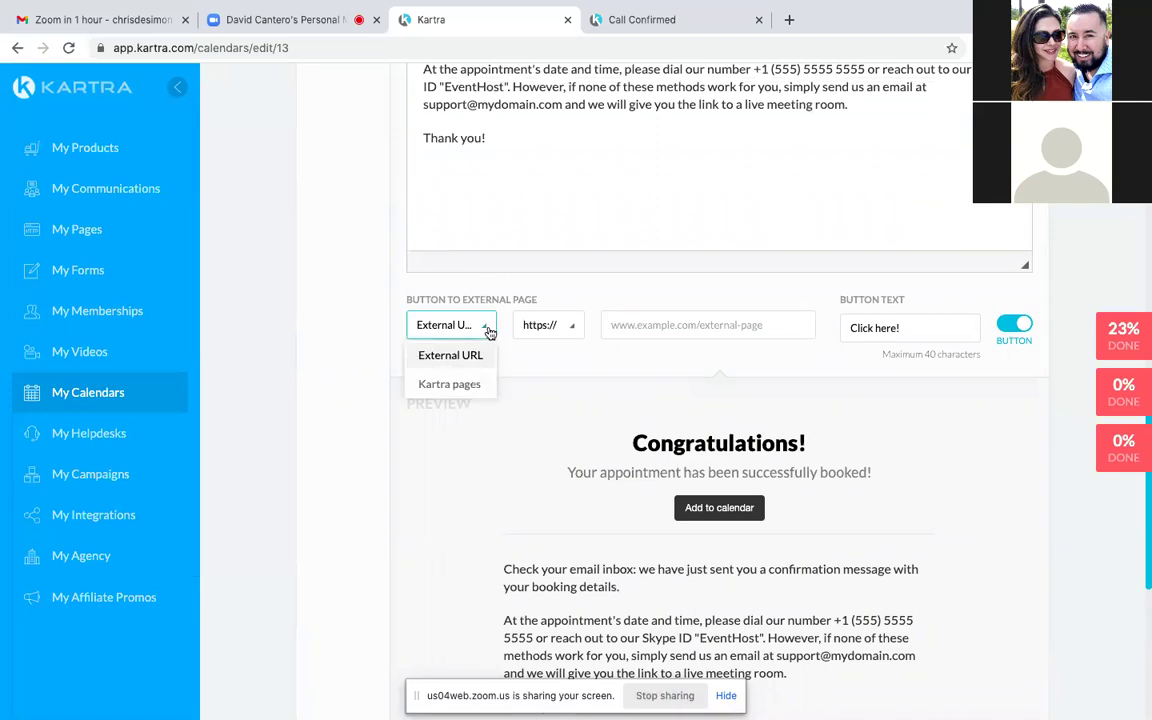
pyautogui.click(469, 386)
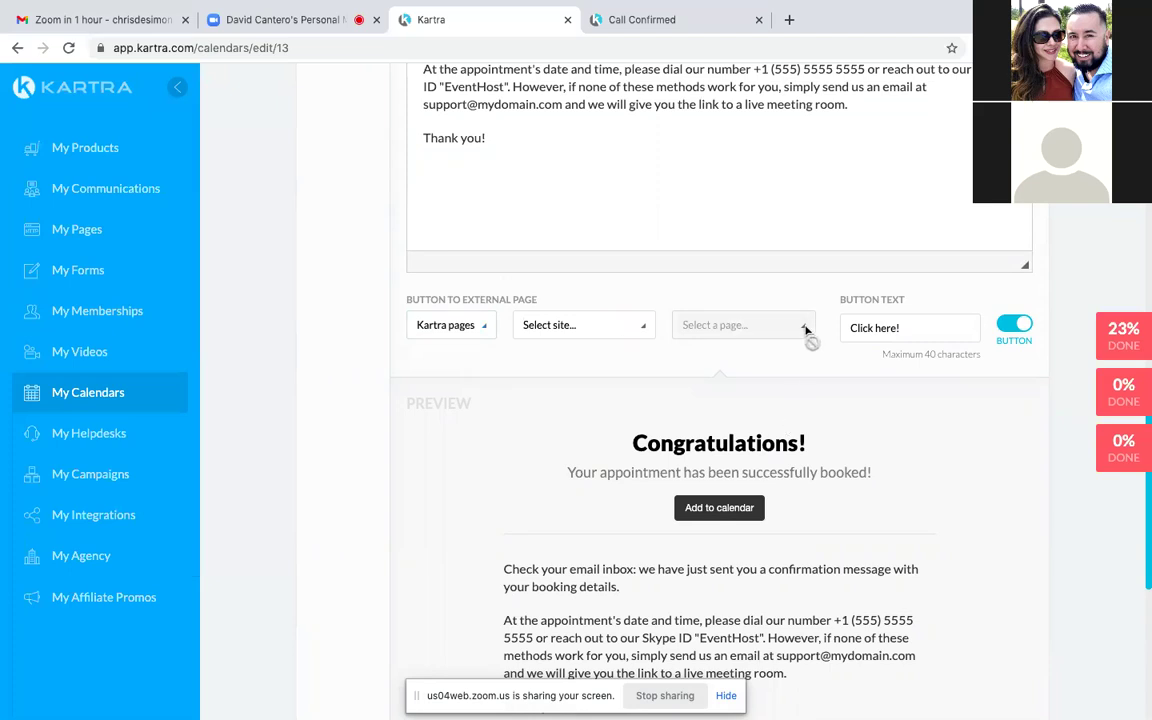
# Choose 'No site in particular' and link the button to the 'For Home Call Confirmed' page
pyautogui.click(648, 330)
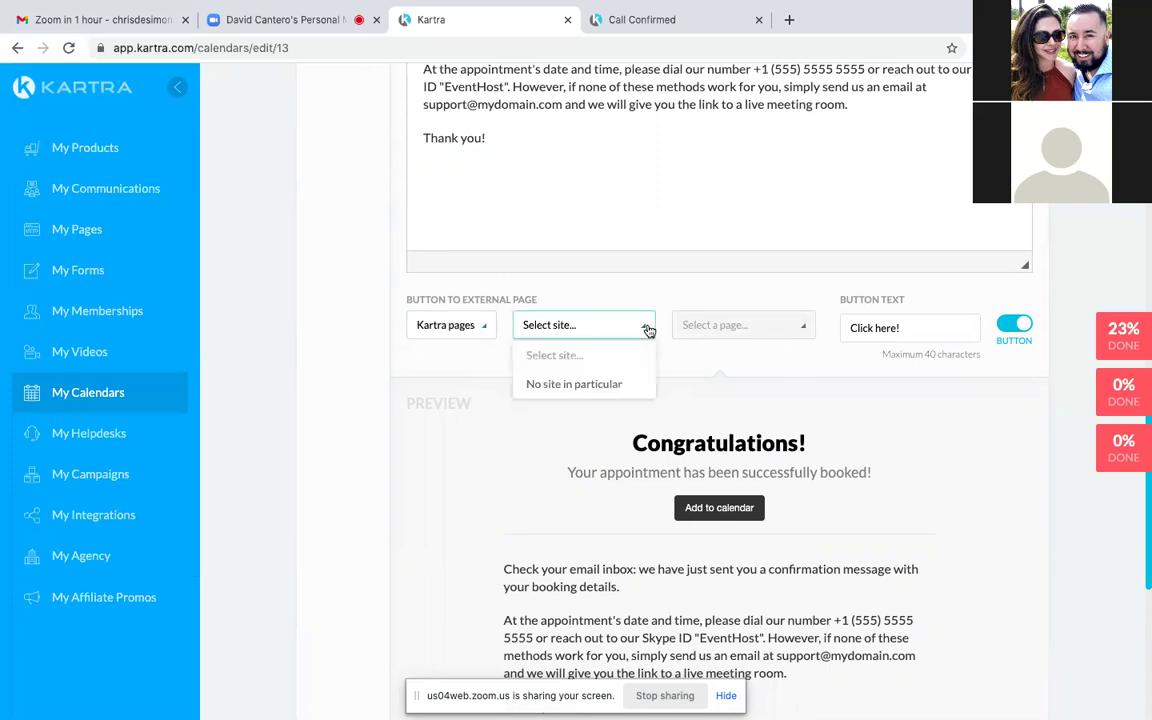
pyautogui.click(624, 387)
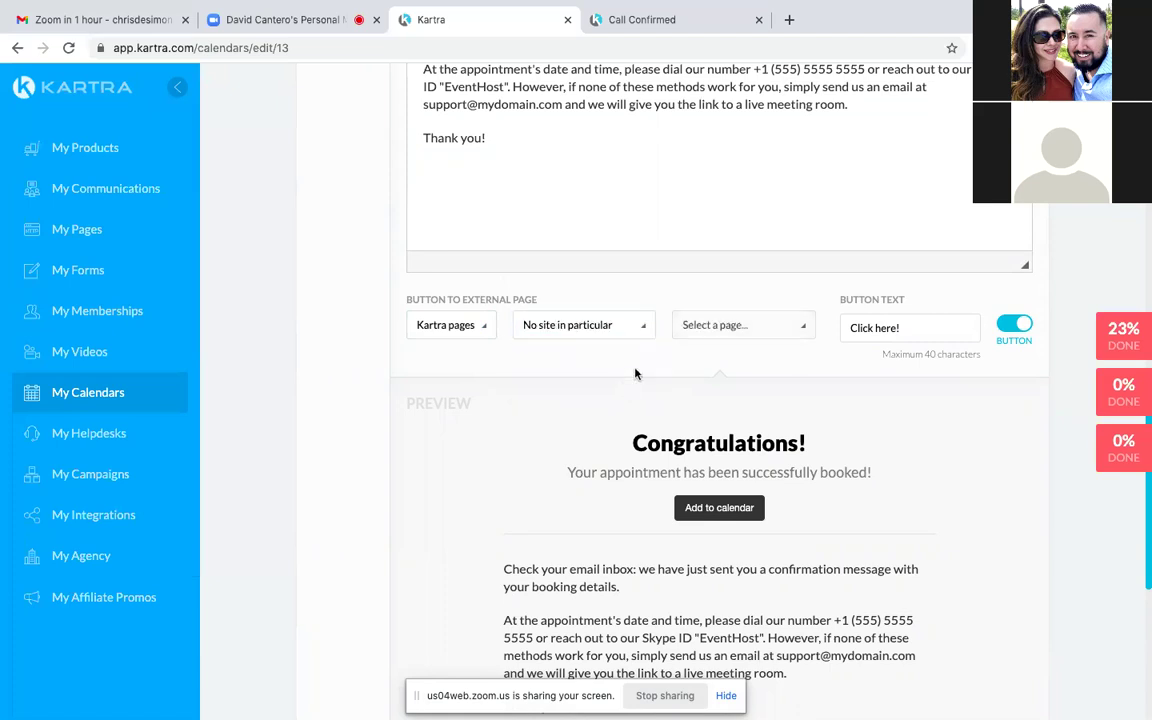
pyautogui.click(806, 331)
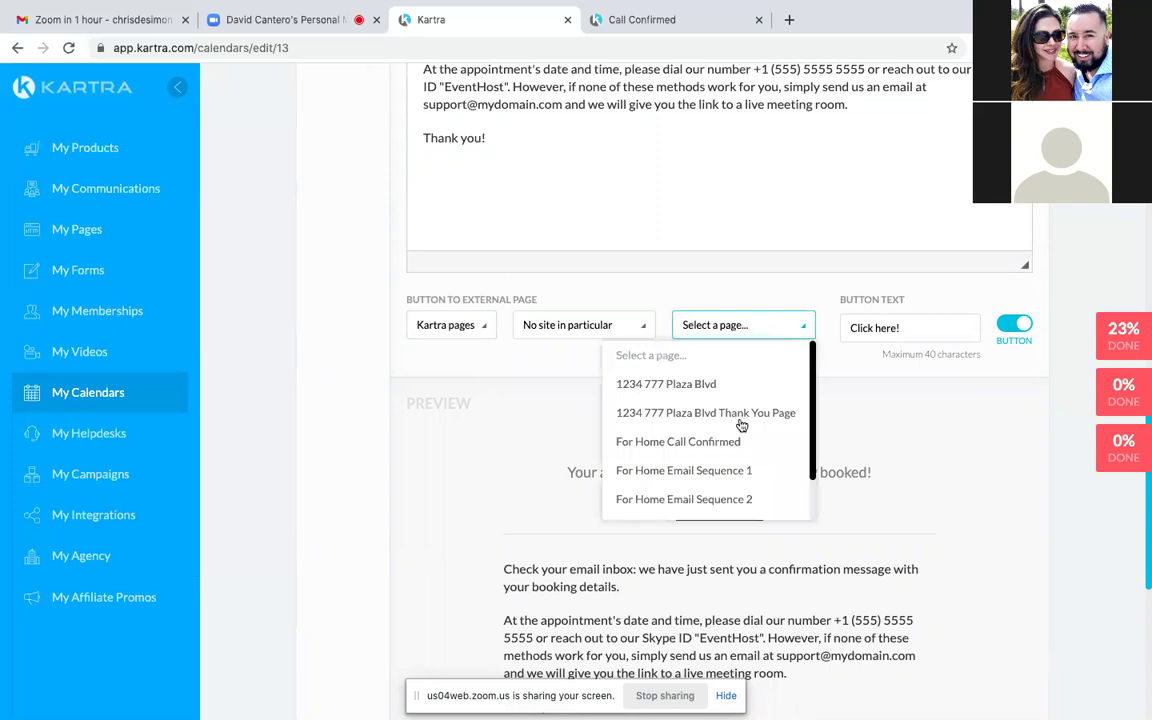
pyautogui.scroll(-3, 731, 446)
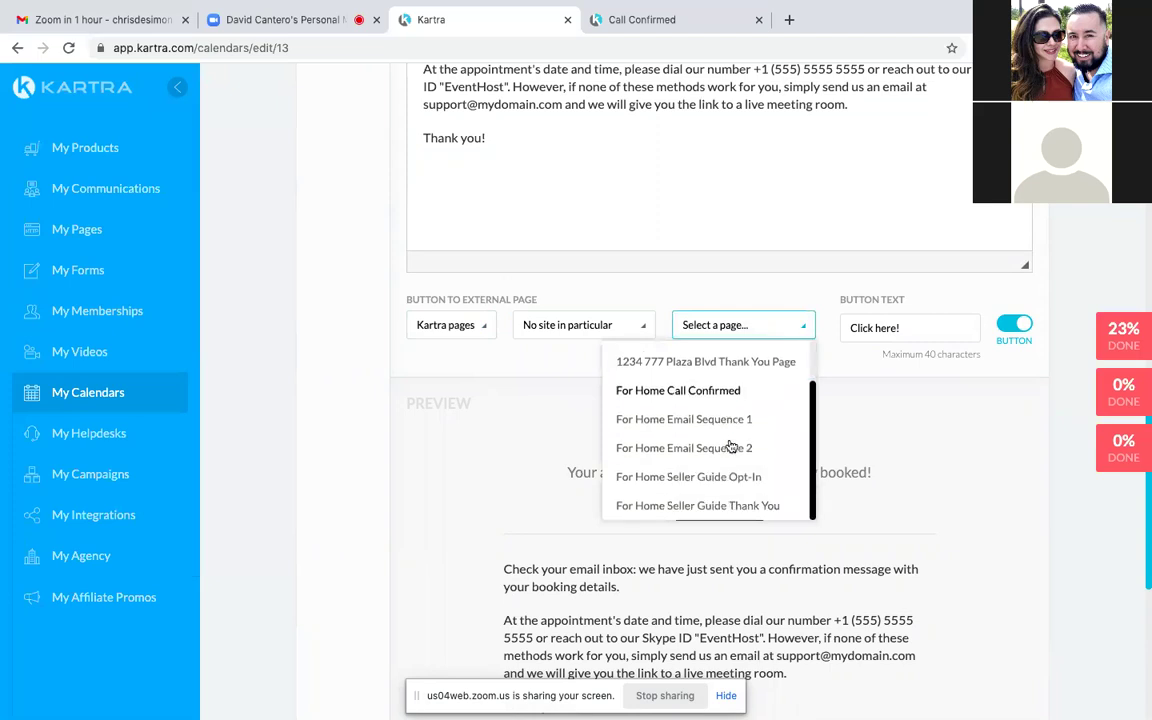
pyautogui.click(727, 375)
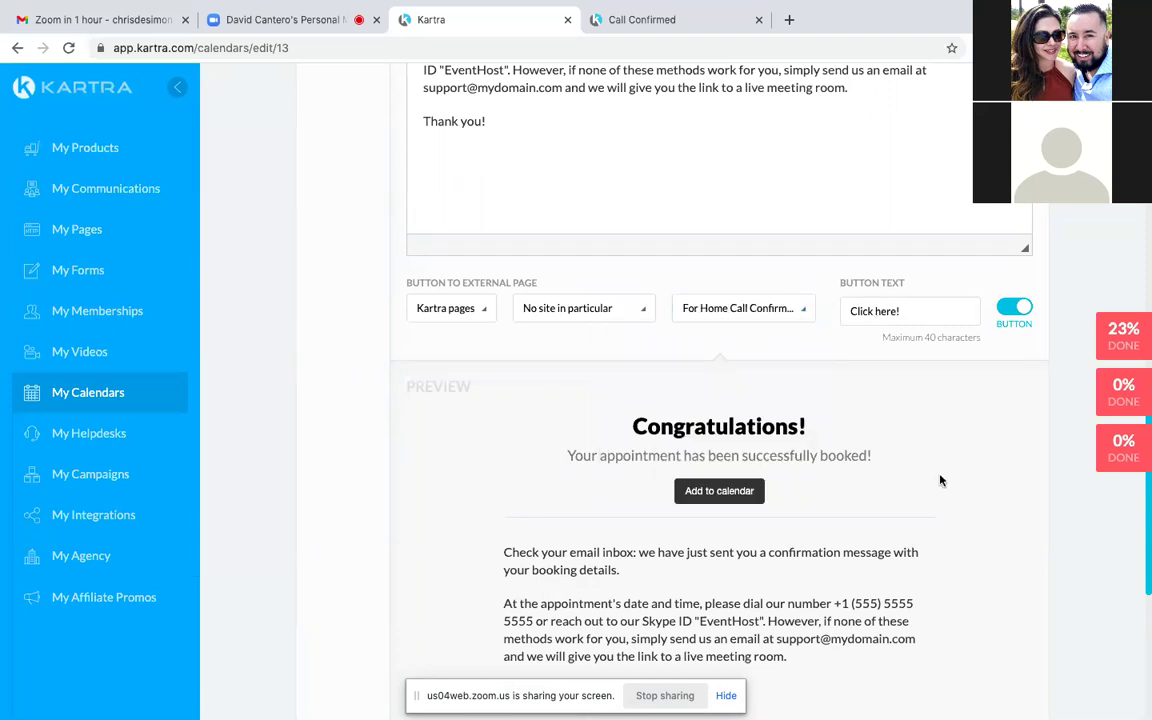
pyautogui.scroll(-3, 943, 461)
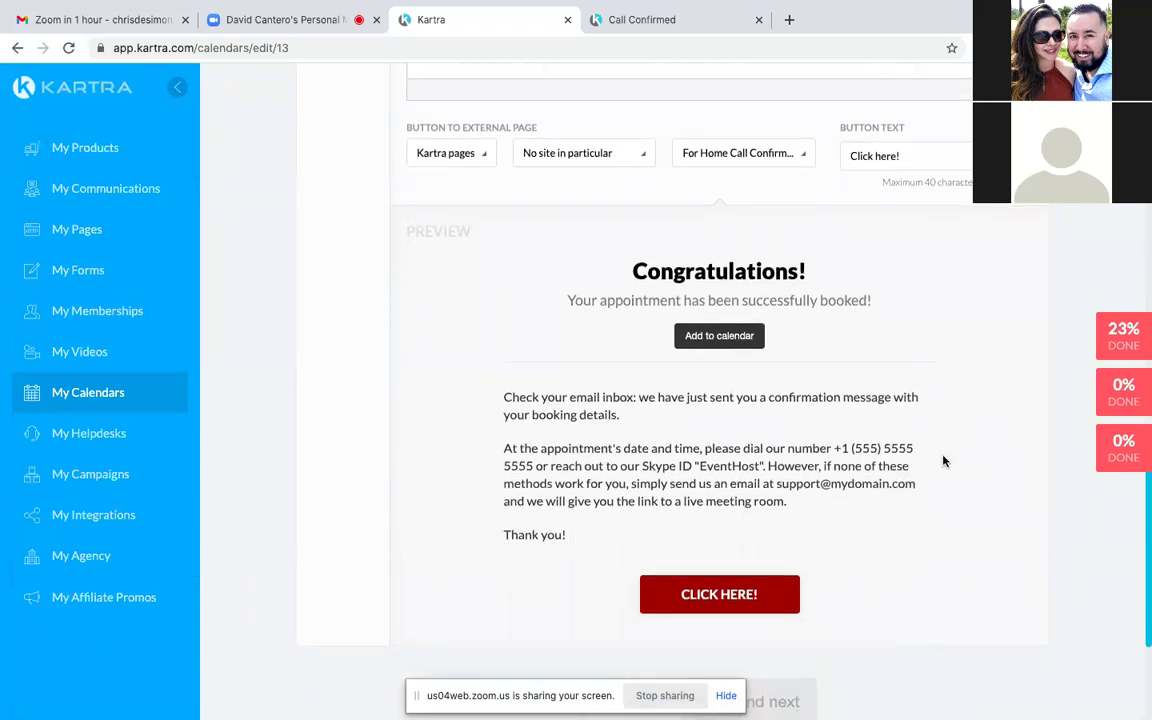
pyautogui.scroll(-1, 943, 461)
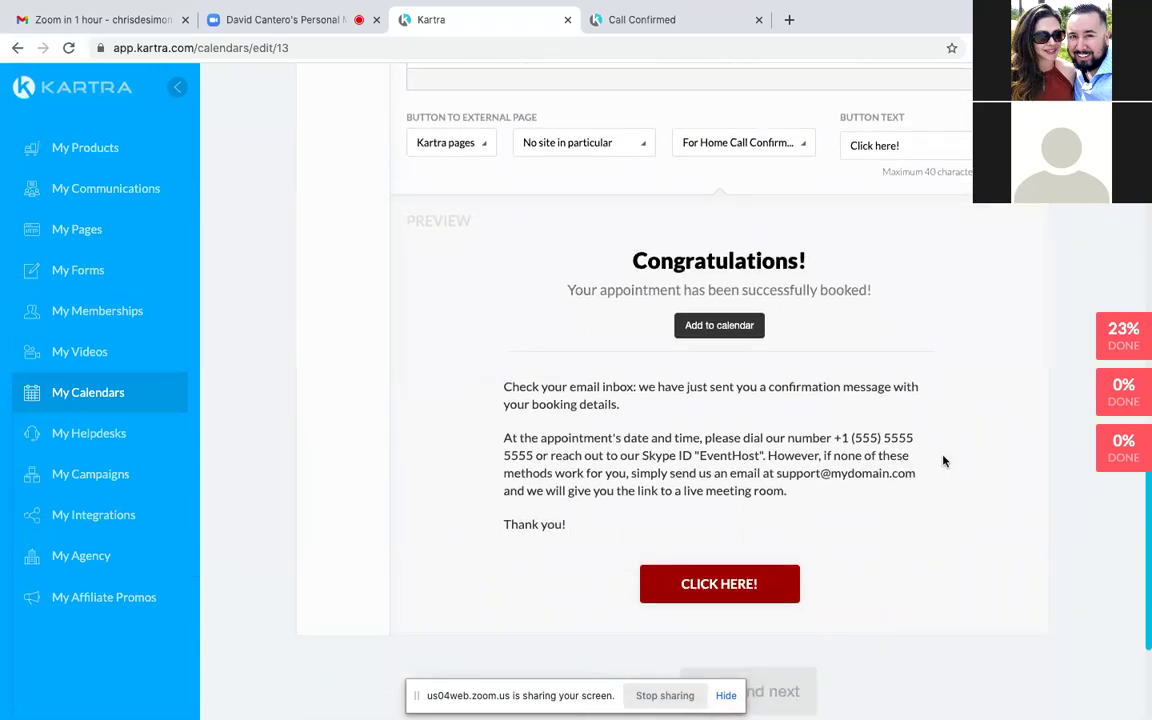
pyautogui.scroll(-2, 943, 461)
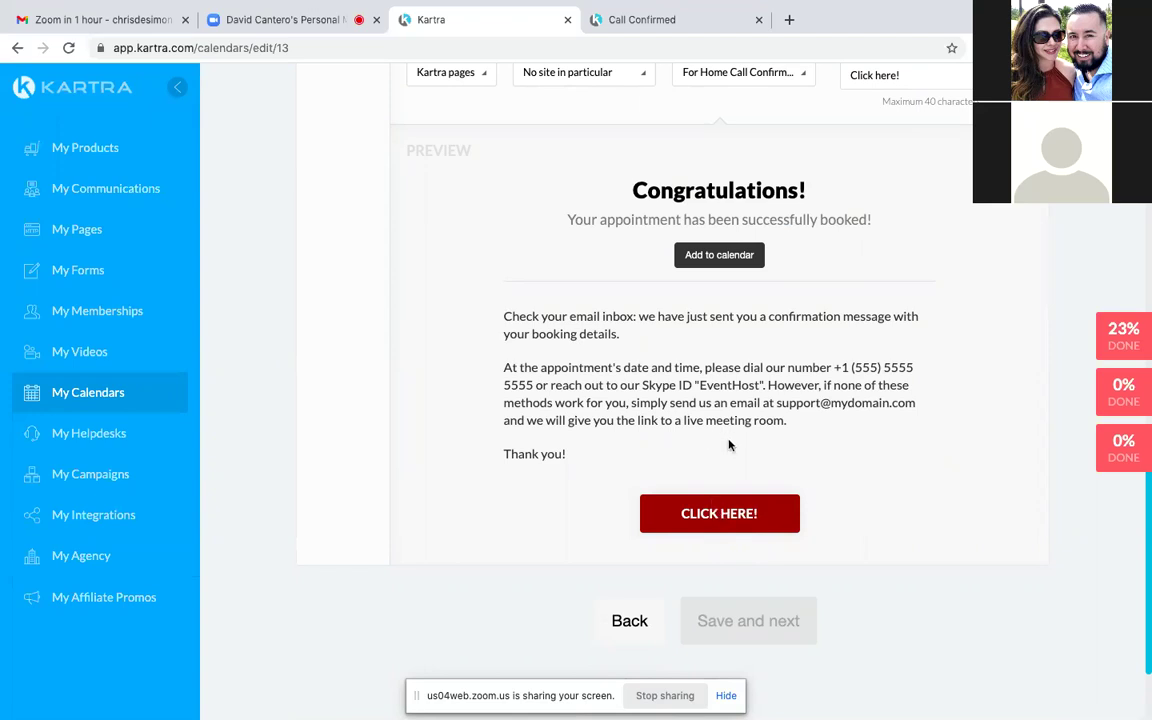
pyautogui.scroll(3, 715, 494)
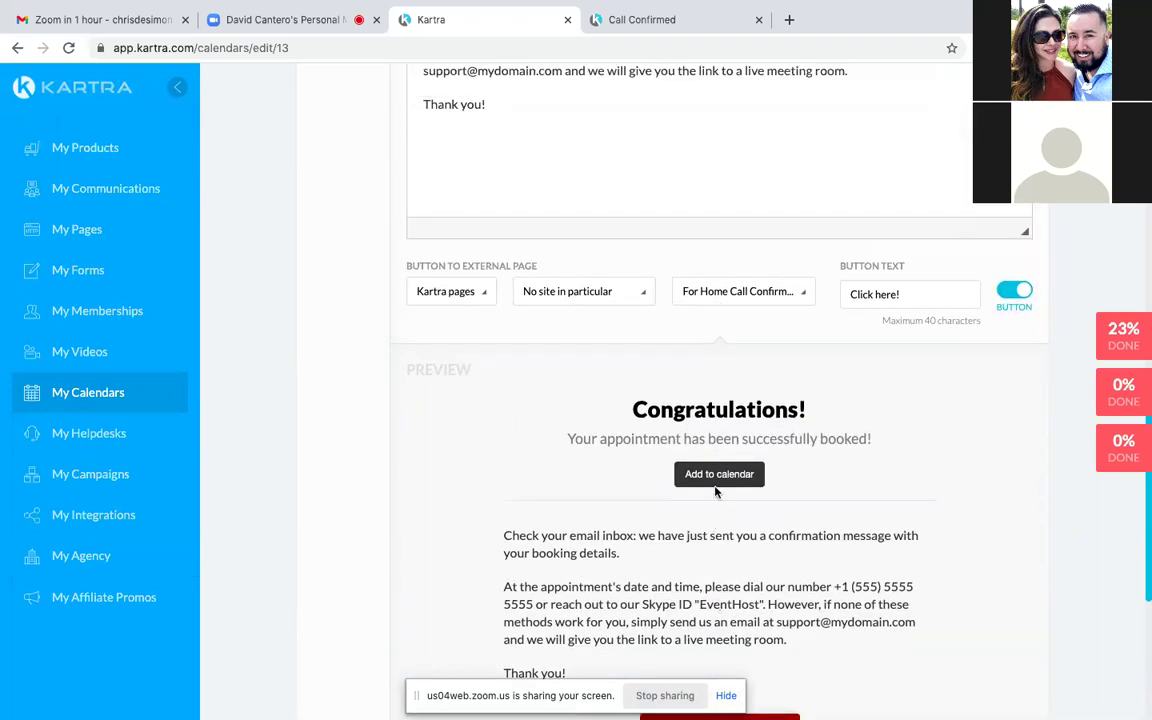
pyautogui.scroll(1, 715, 494)
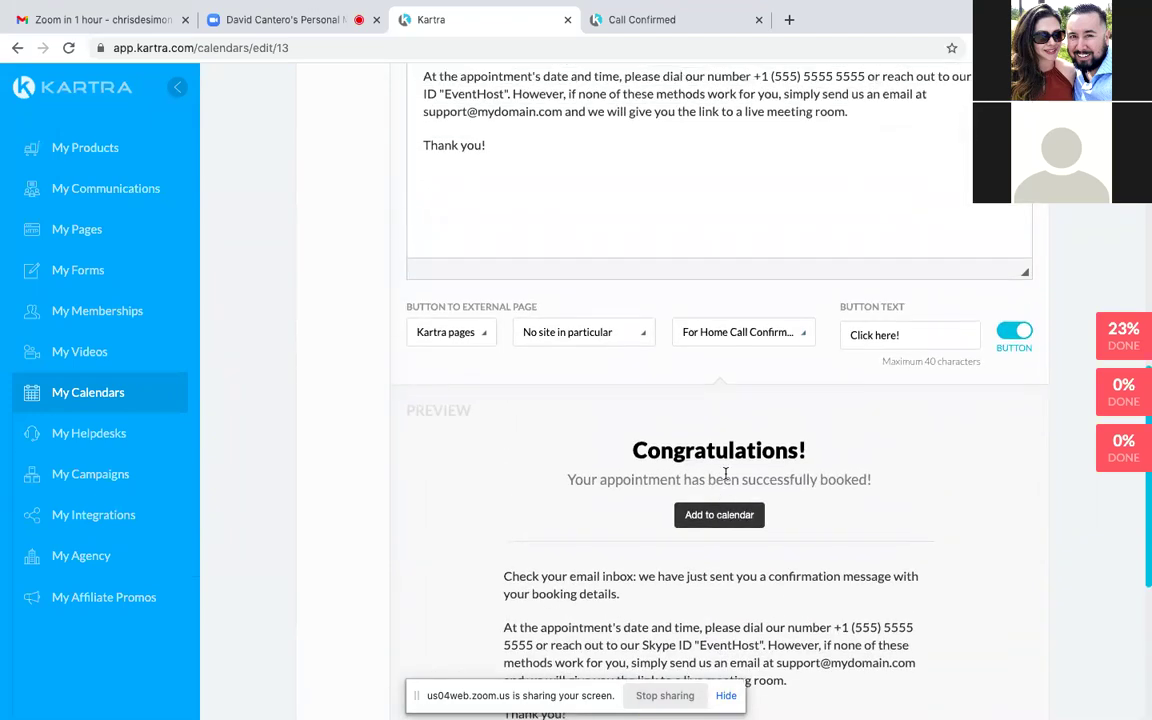
# Change the button label from 'Click here!' to 'Click here to Confirm Our Appointment'
pyautogui.click(914, 336)
pyautogui.press('BackSpace')
pyautogui.press('BackSpace')
pyautogui.write('e to Confirm Our Appointment')
pyautogui.click(921, 420)
pyautogui.scroll(-1, 865, 363)
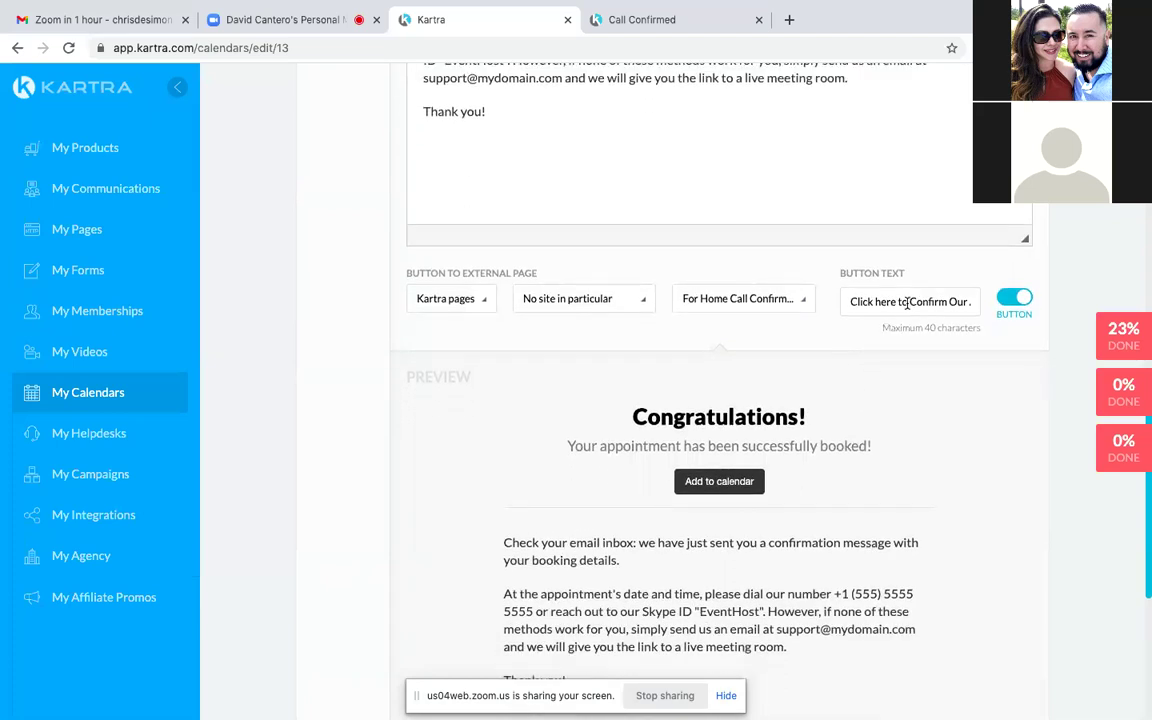
# Capitalize 'Here' and fix spacing so the label reads 'Click Here to Confirm Our Appointment'
pyautogui.click(896, 304)
pyautogui.press('BackSpace')
pyautogui.press('BackSpace')
pyautogui.press('BackSpace')
pyautogui.press('BackSpace')
pyautogui.press('BackSpace')
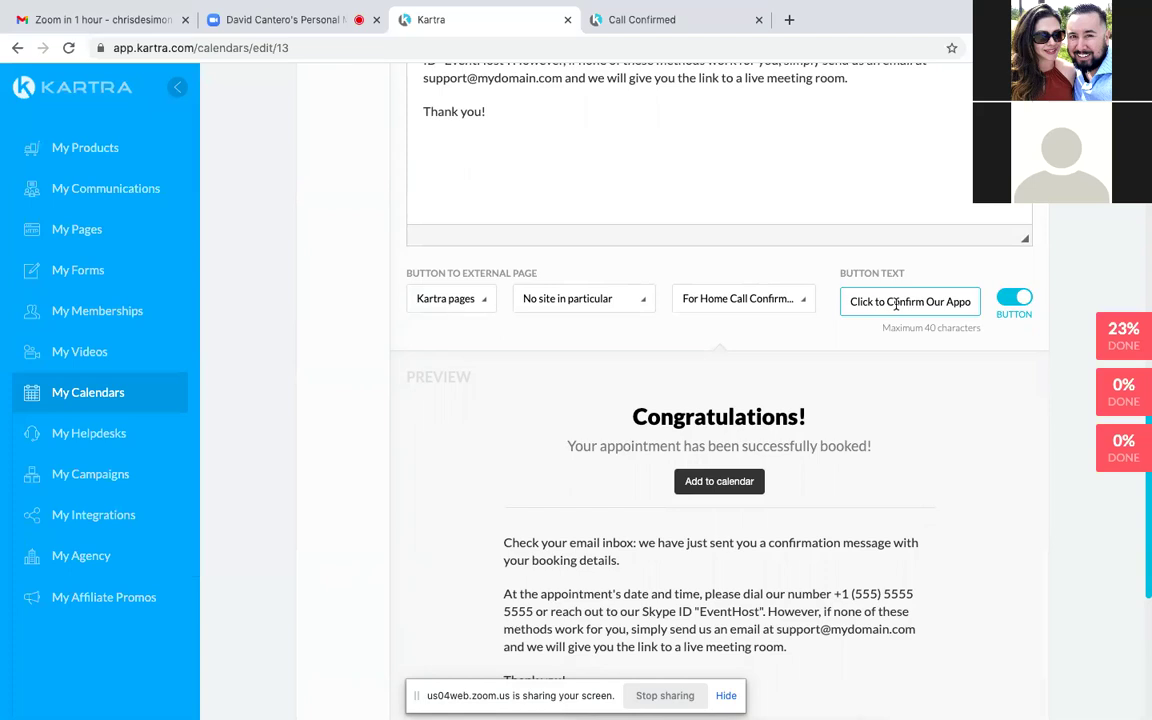
pyautogui.write('Here')
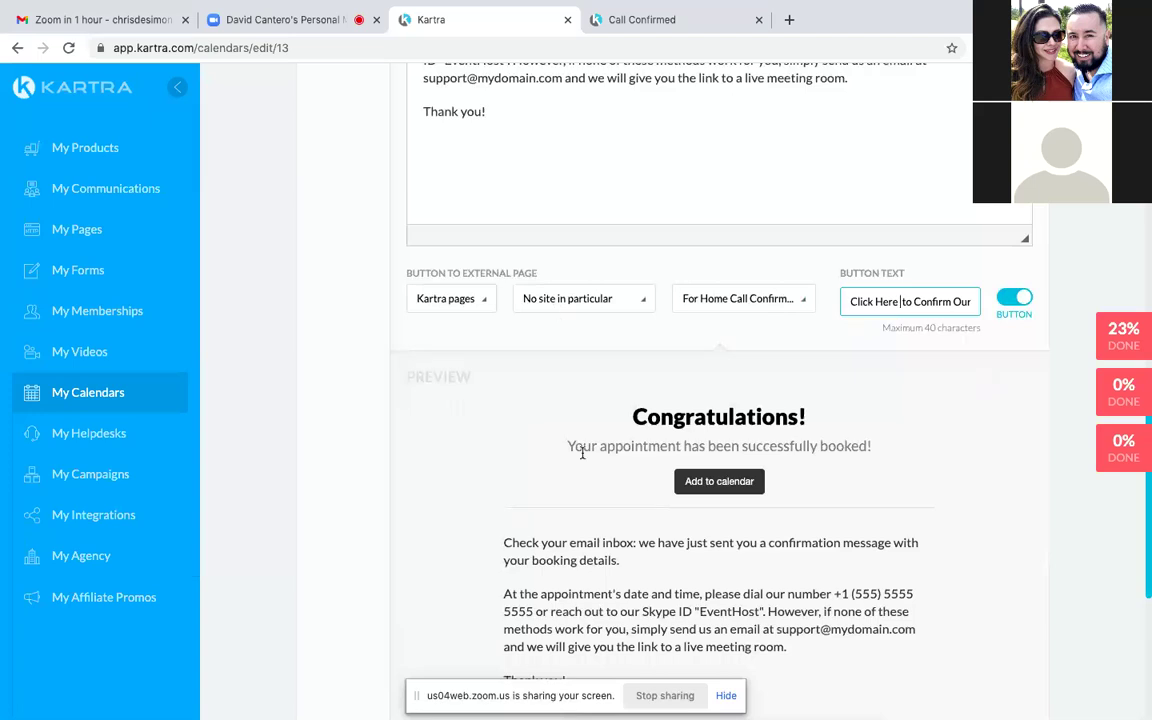
pyautogui.scroll(-5, 571, 450)
pyautogui.scroll(5, 583, 458)
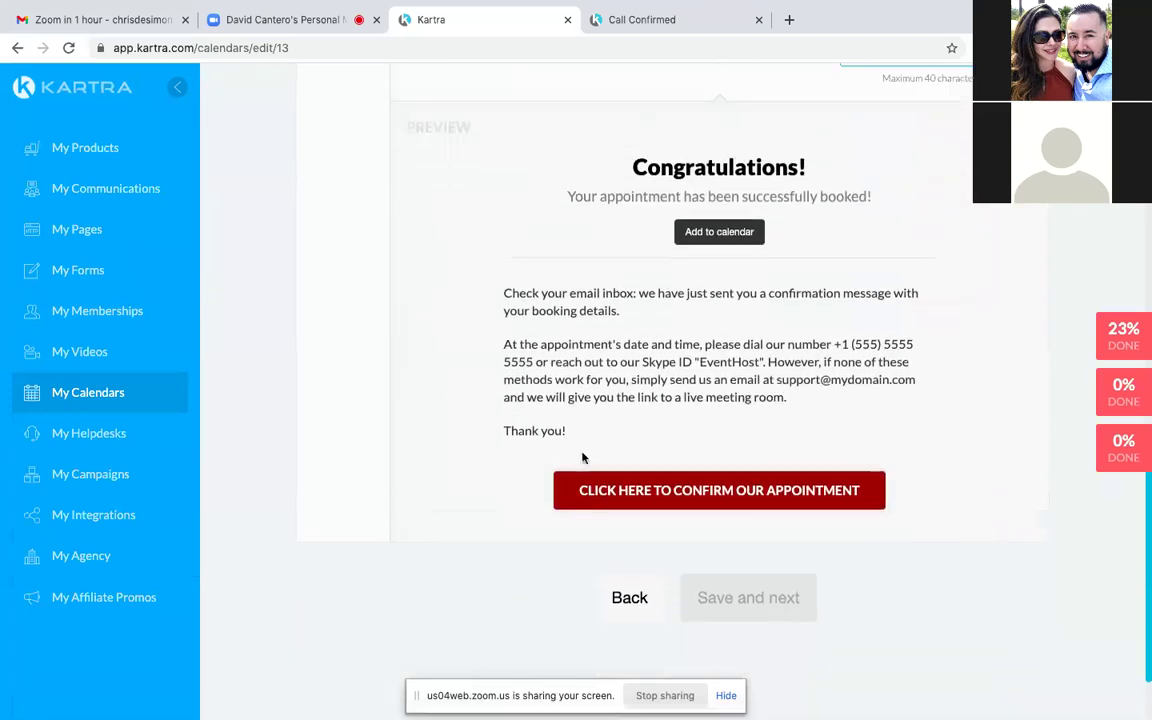
pyautogui.scroll(-1, 583, 458)
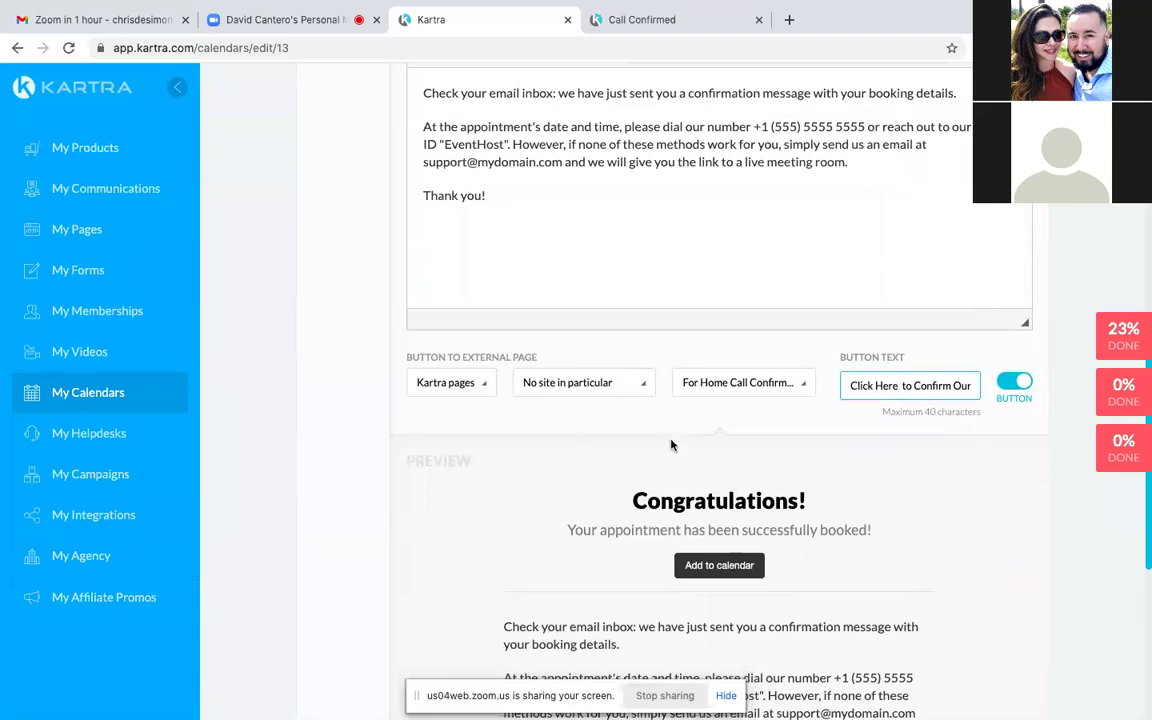
pyautogui.press('Left')
pyautogui.press('Left')
pyautogui.press('Left')
pyautogui.press('Left')
pyautogui.press('Left')
pyautogui.press('Left')
pyautogui.press('Left')
pyautogui.press('Left')
pyautogui.press('Left')
pyautogui.press('Left')
pyautogui.click(951, 386)
pyautogui.press('Left')
pyautogui.press('Left')
pyautogui.press('Left')
pyautogui.press('Left')
pyautogui.press('Left')
pyautogui.press('Left')
pyautogui.press('Left')
pyautogui.press('Left')
pyautogui.press('Left')
pyautogui.press('Left')
pyautogui.click(951, 386)
pyautogui.scroll(-3, 880, 560)
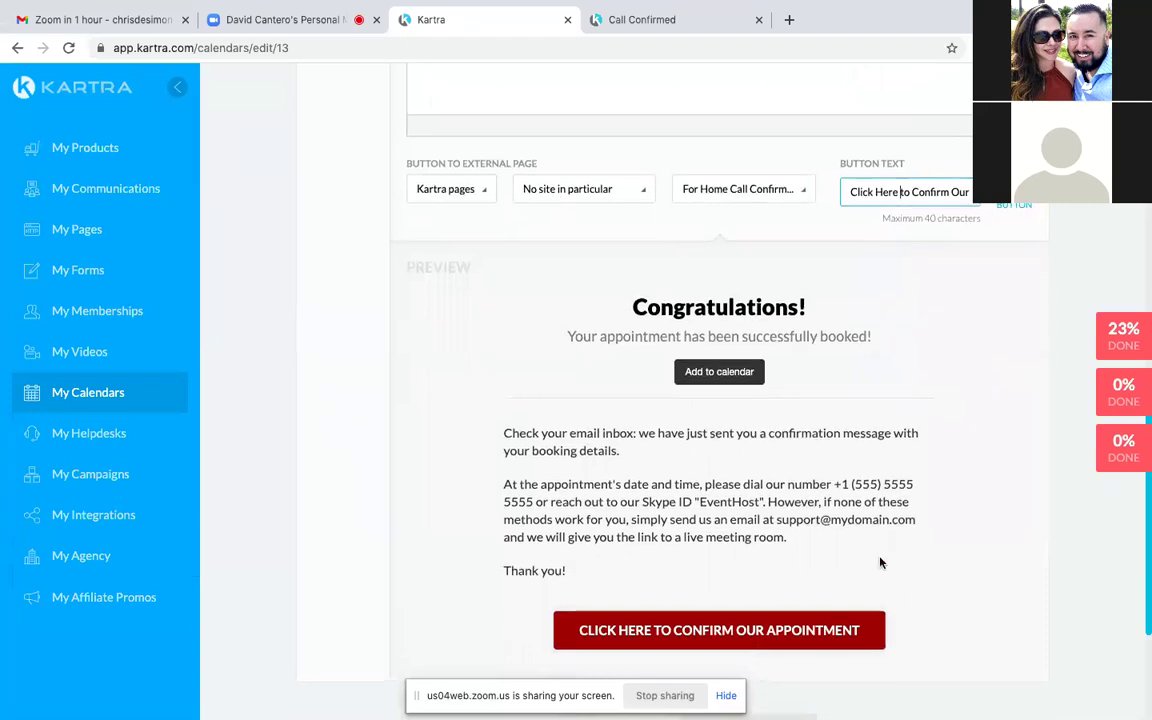
pyautogui.scroll(-2, 880, 563)
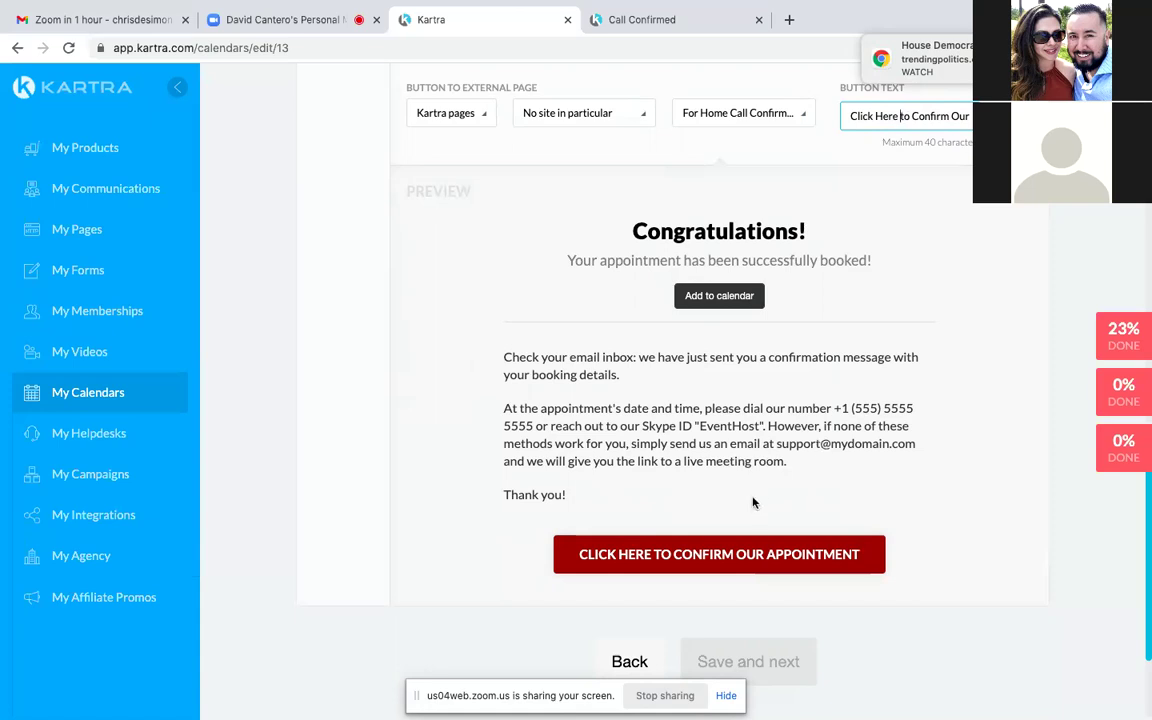
pyautogui.scroll(1, 752, 403)
pyautogui.scroll(5, 752, 403)
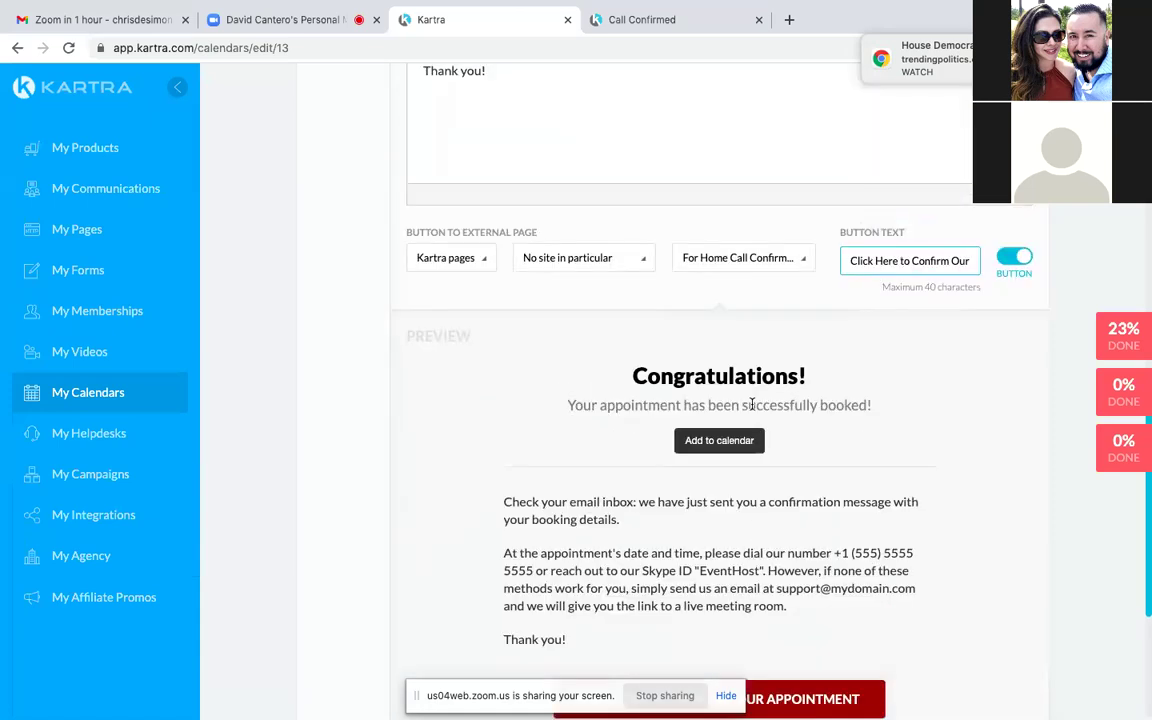
pyautogui.scroll(-4, 752, 404)
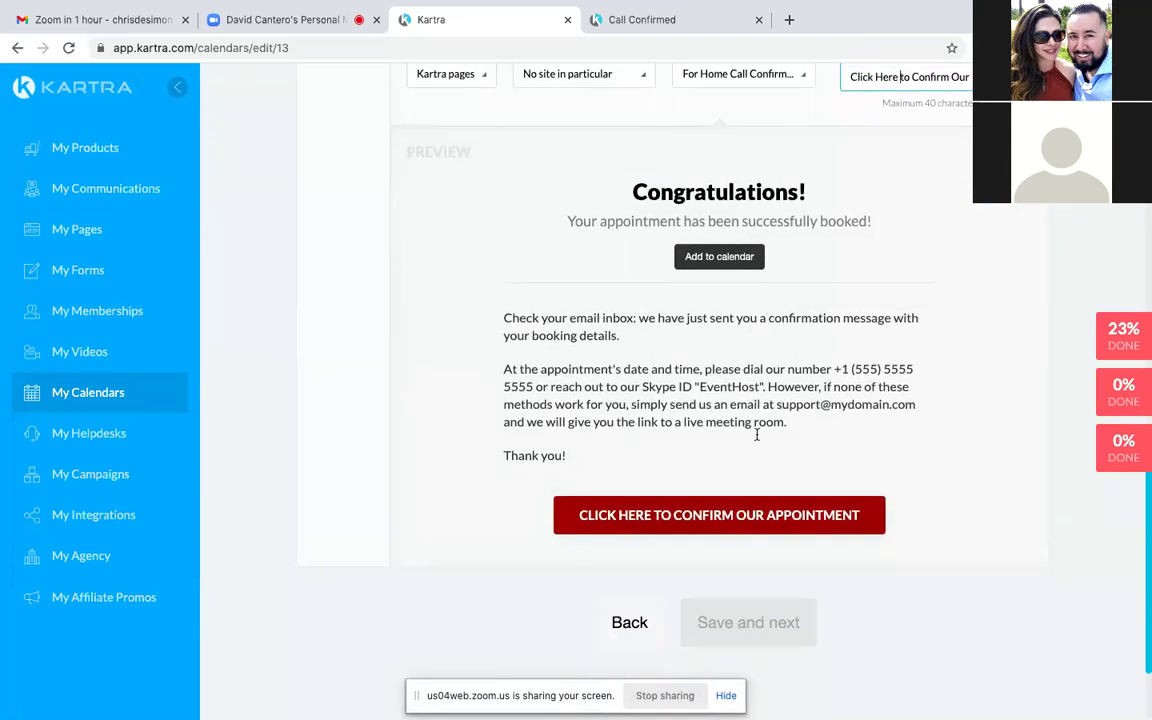
pyautogui.scroll(1, 828, 378)
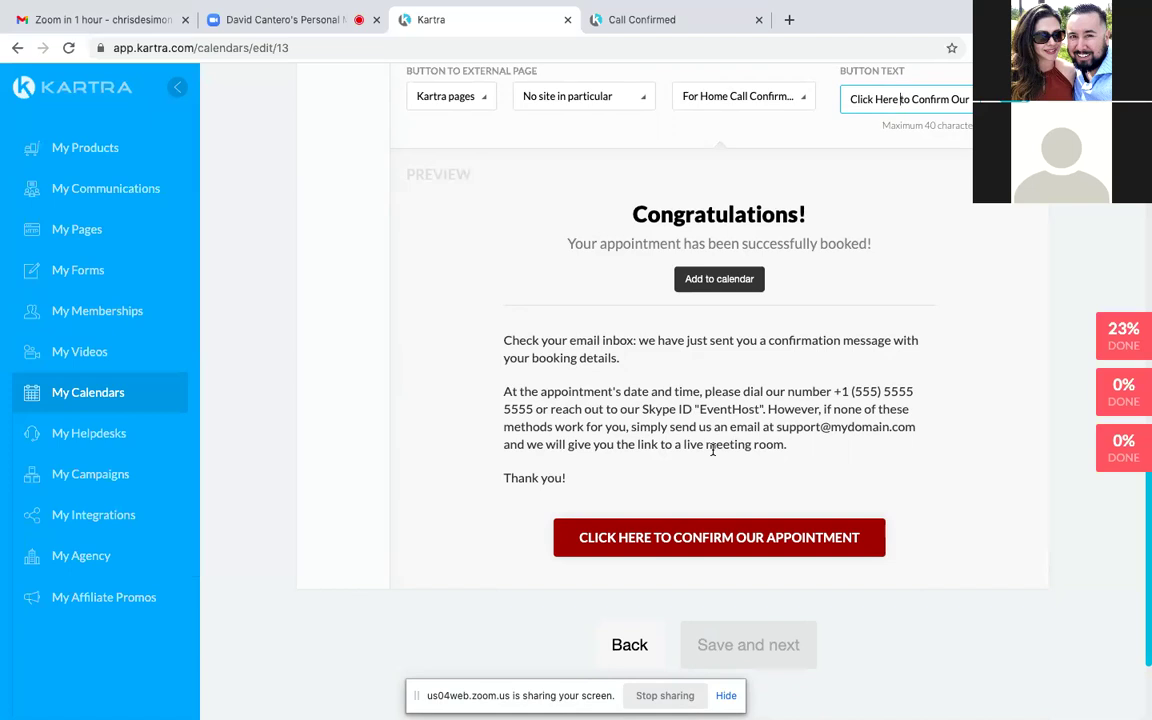
pyautogui.scroll(8, 712, 450)
pyautogui.scroll(-5, 712, 450)
pyautogui.scroll(-10, 712, 450)
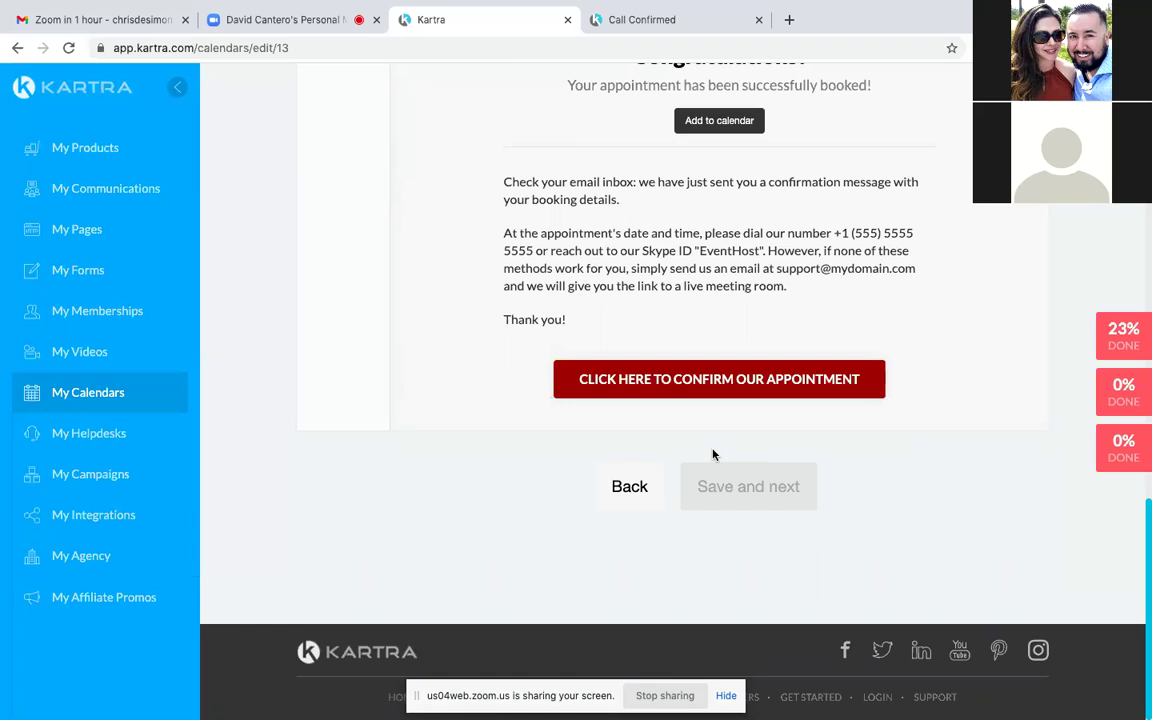
pyautogui.scroll(10, 712, 455)
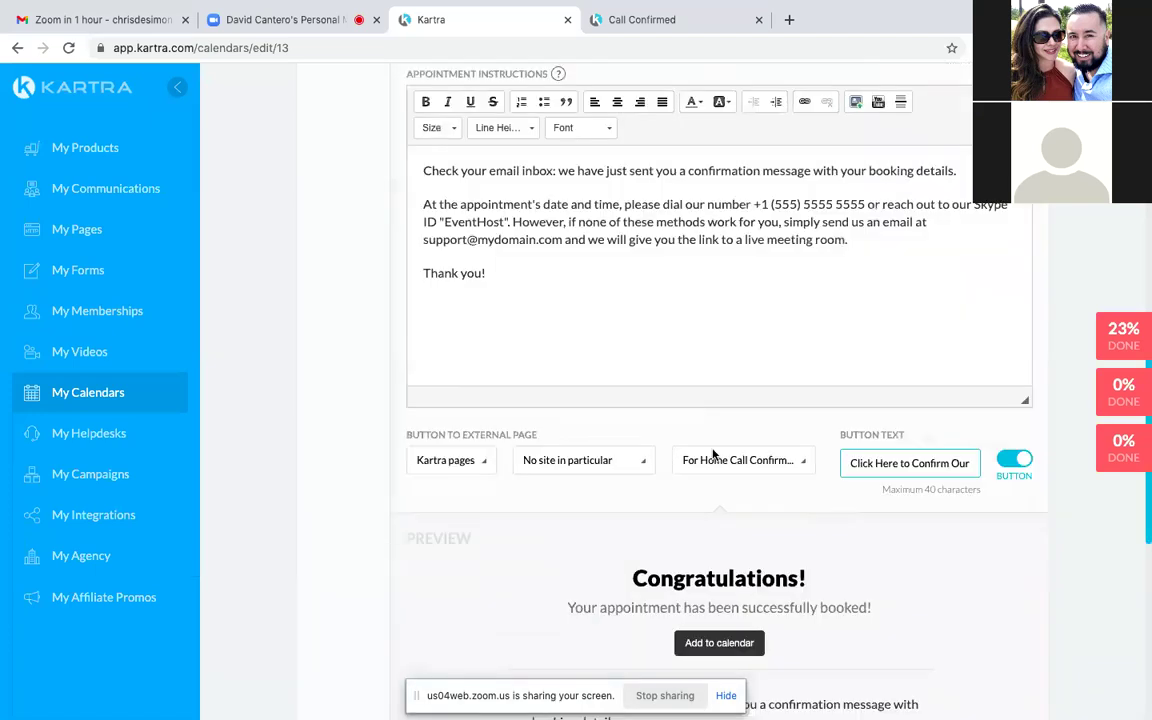
pyautogui.scroll(3, 712, 455)
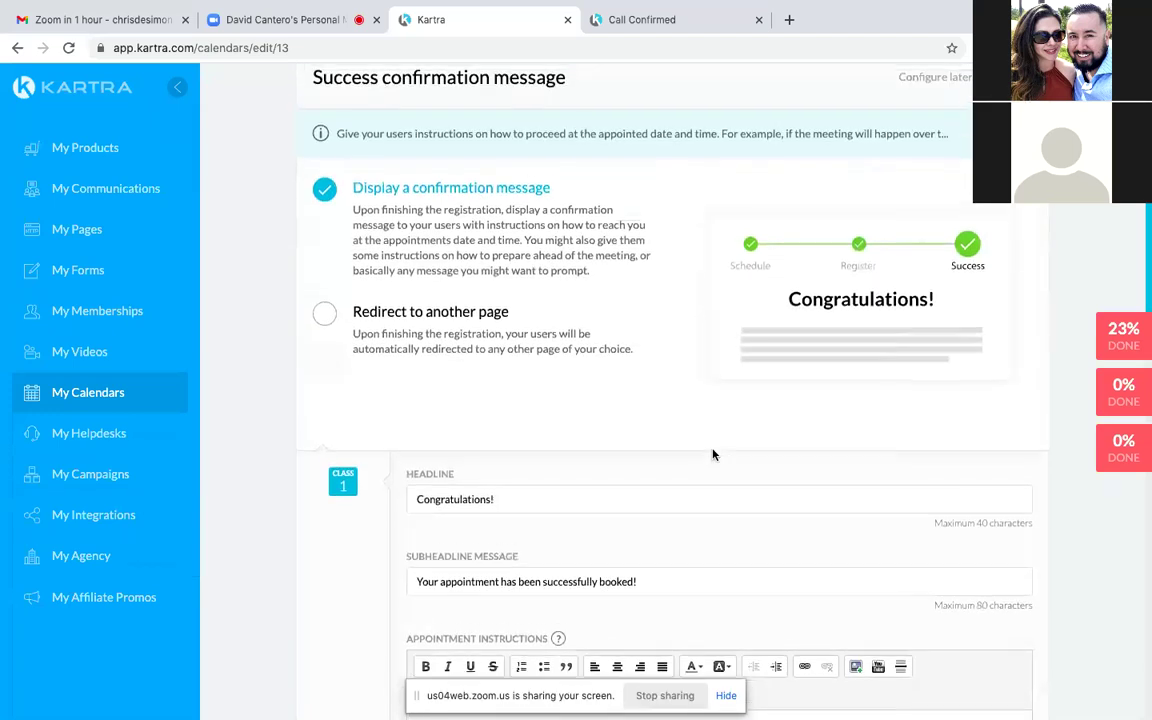
pyautogui.scroll(-6, 712, 455)
pyautogui.scroll(-6, 713, 445)
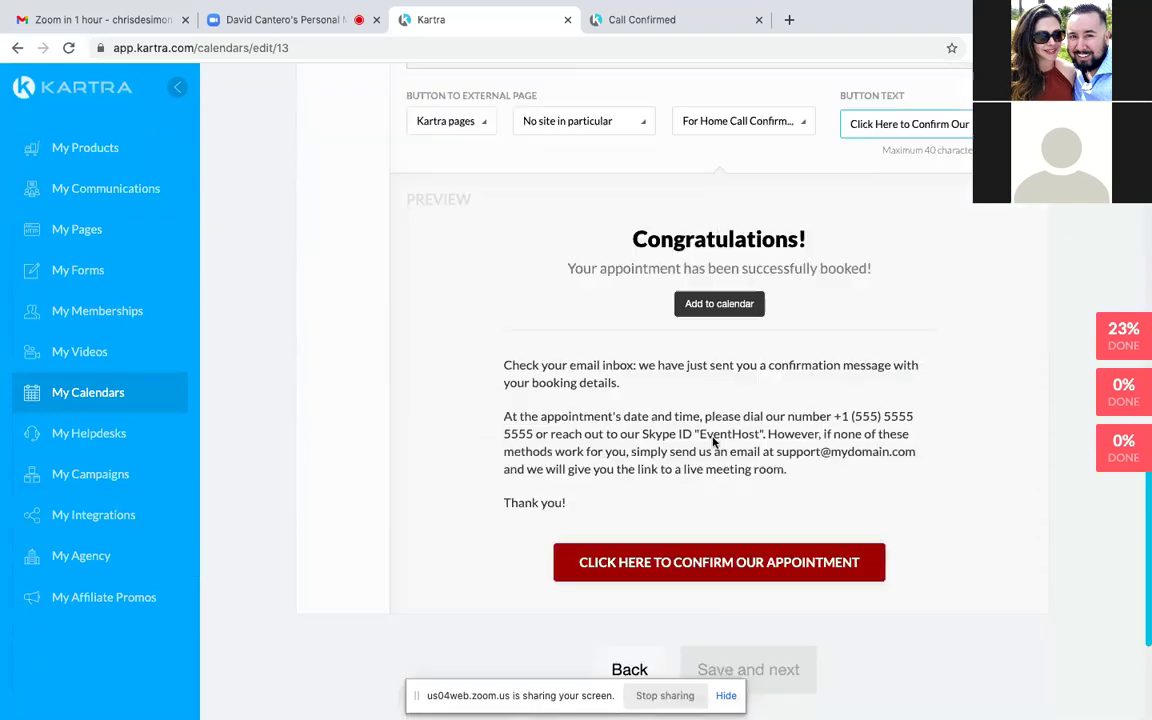
pyautogui.scroll(3, 713, 441)
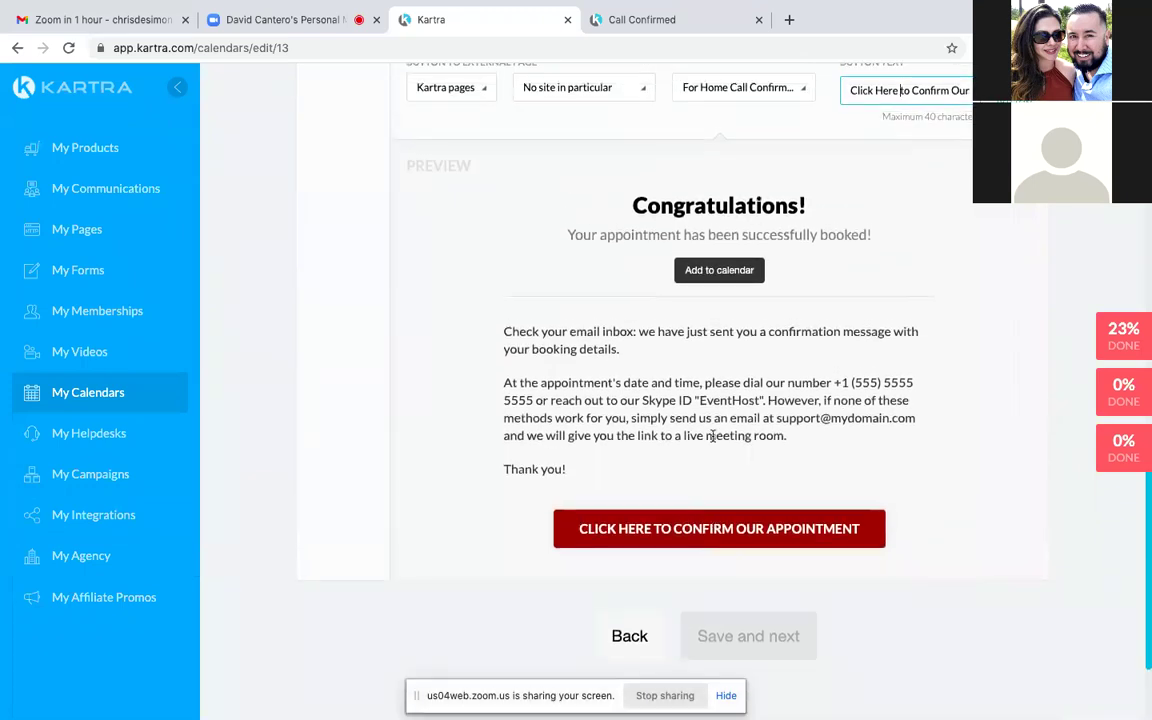
pyautogui.scroll(15, 712, 436)
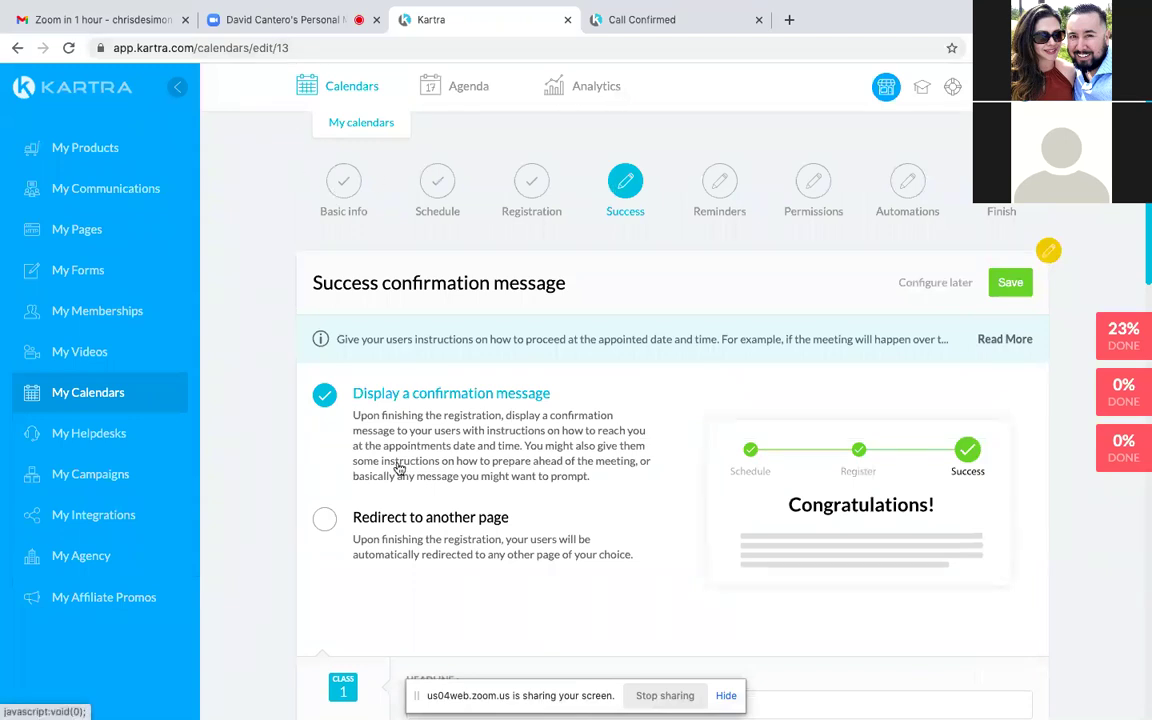
pyautogui.scroll(-5, 399, 438)
pyautogui.scroll(-8, 399, 438)
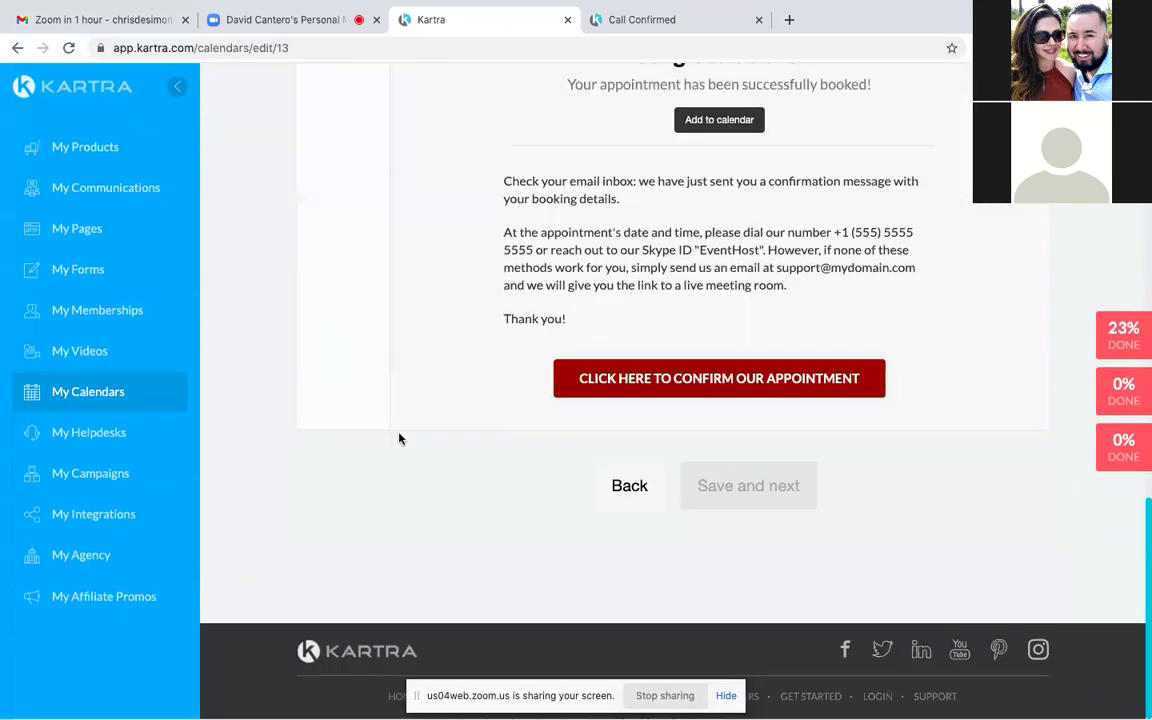
# Remove the 'Phone without country code' field from the free registration form and save it
pyautogui.click(630, 490)
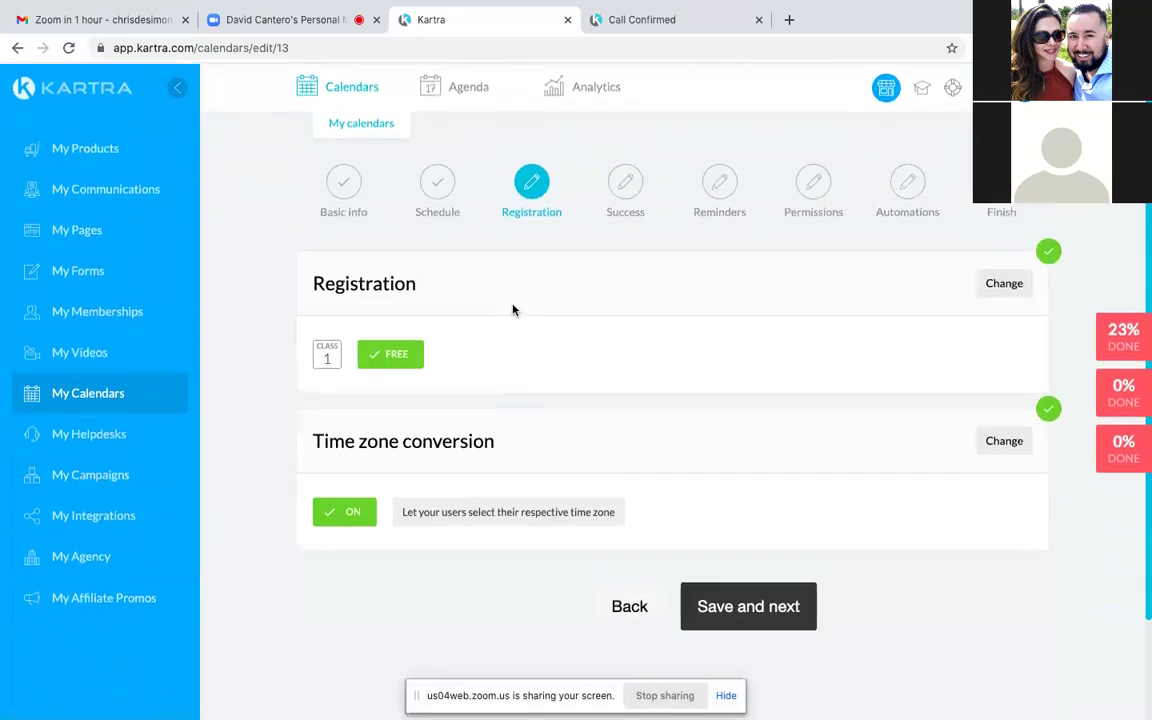
pyautogui.scroll(-2, 512, 310)
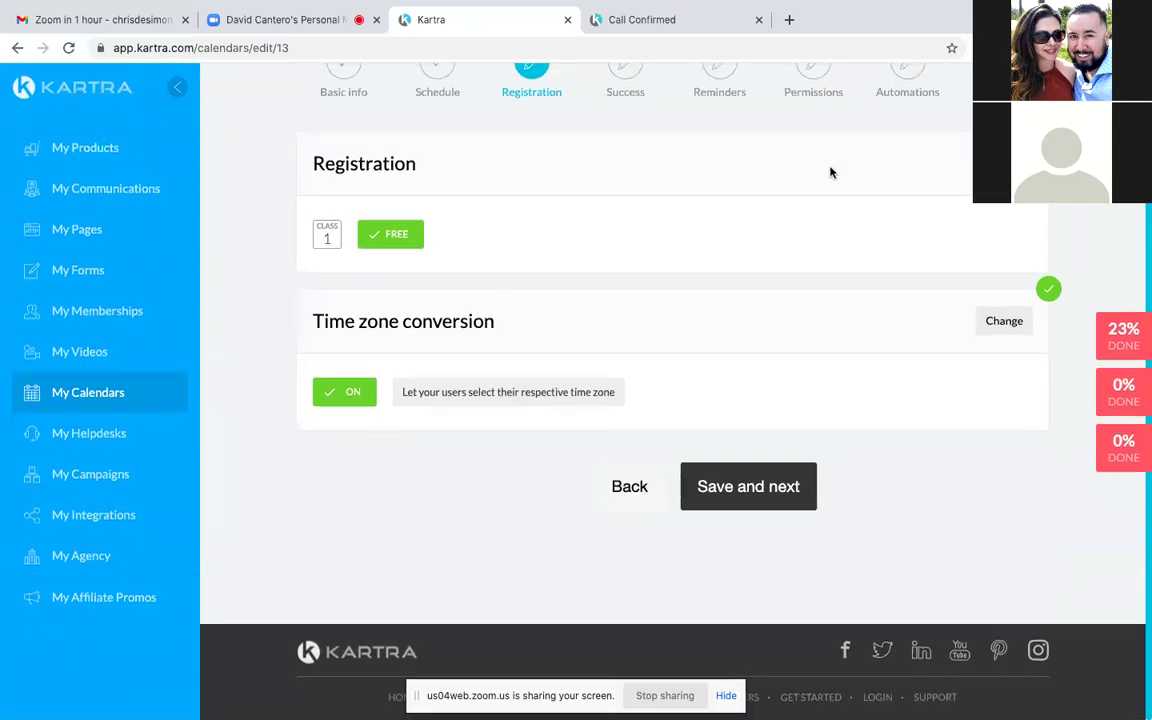
pyautogui.click(1004, 163)
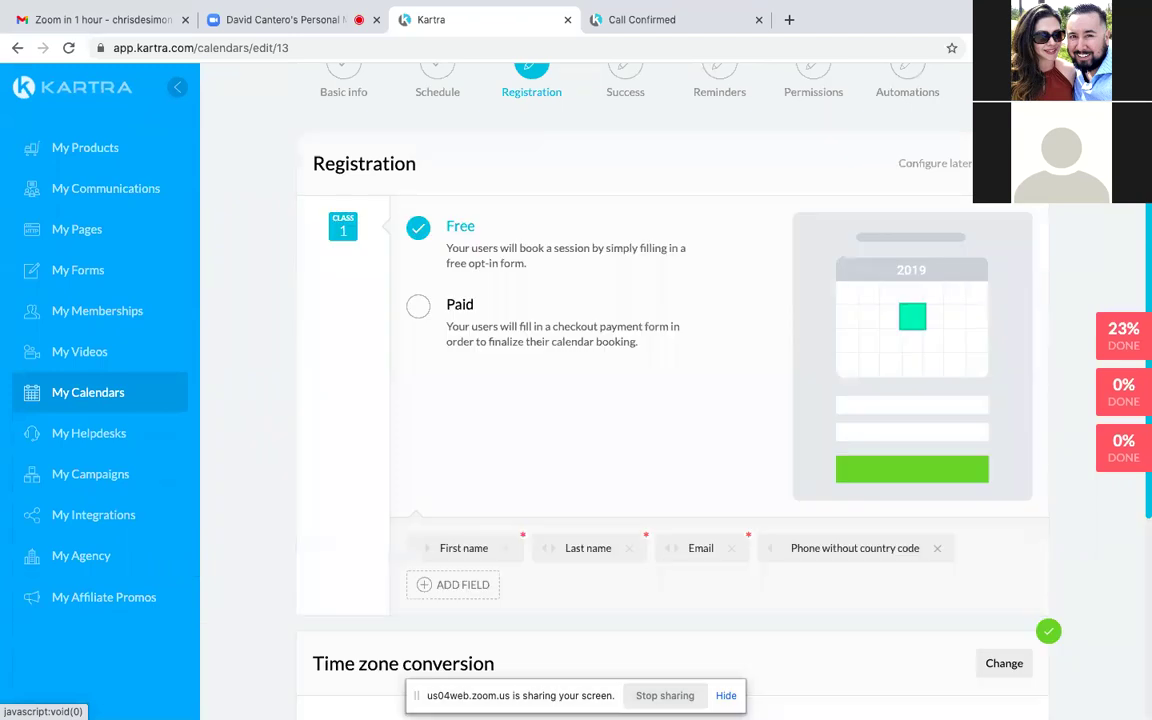
pyautogui.scroll(-3, 707, 337)
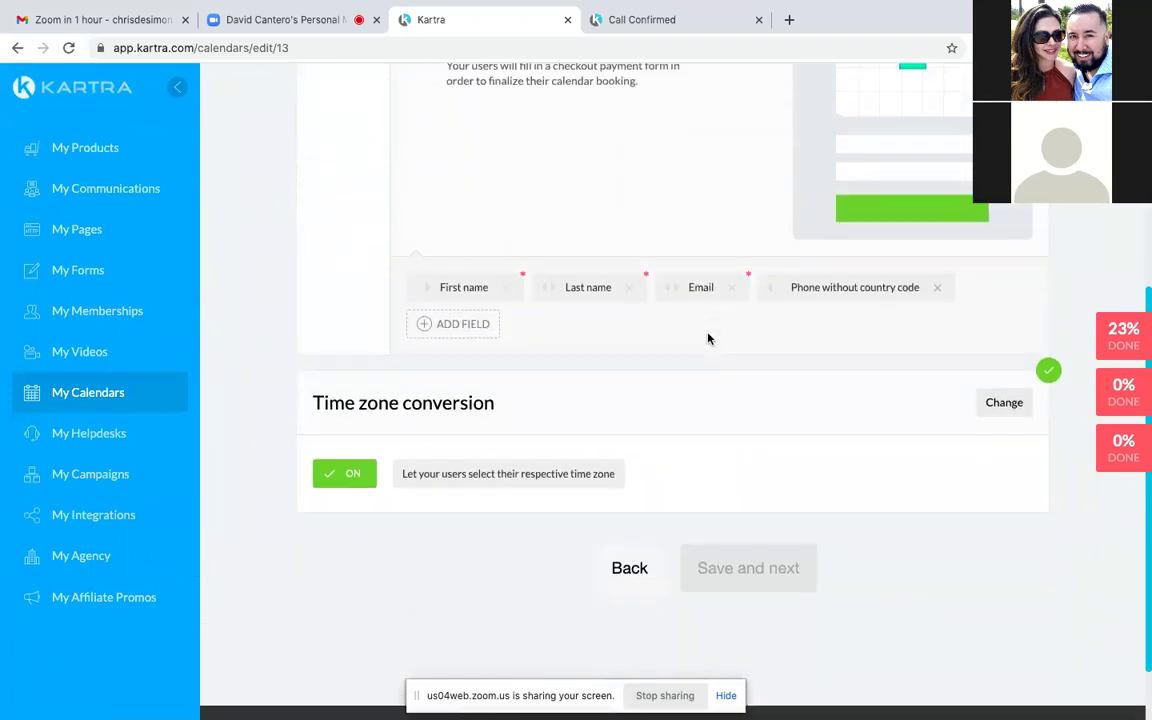
pyautogui.click(943, 289)
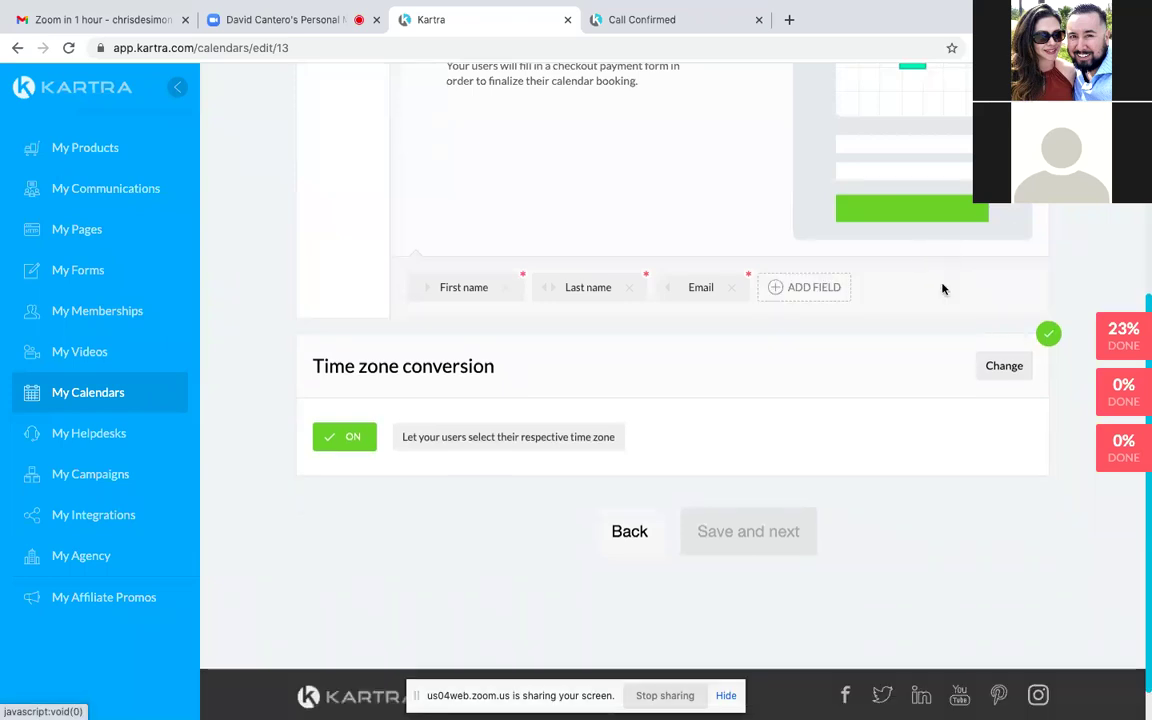
pyautogui.scroll(5, 687, 624)
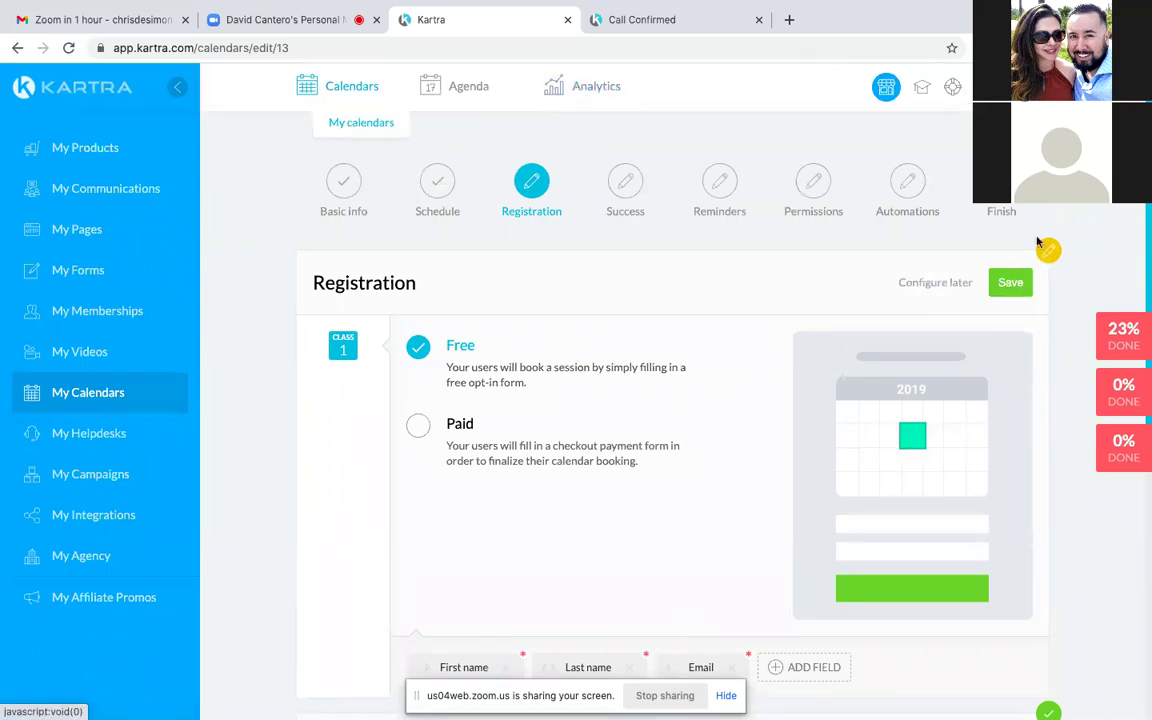
pyautogui.click(1009, 283)
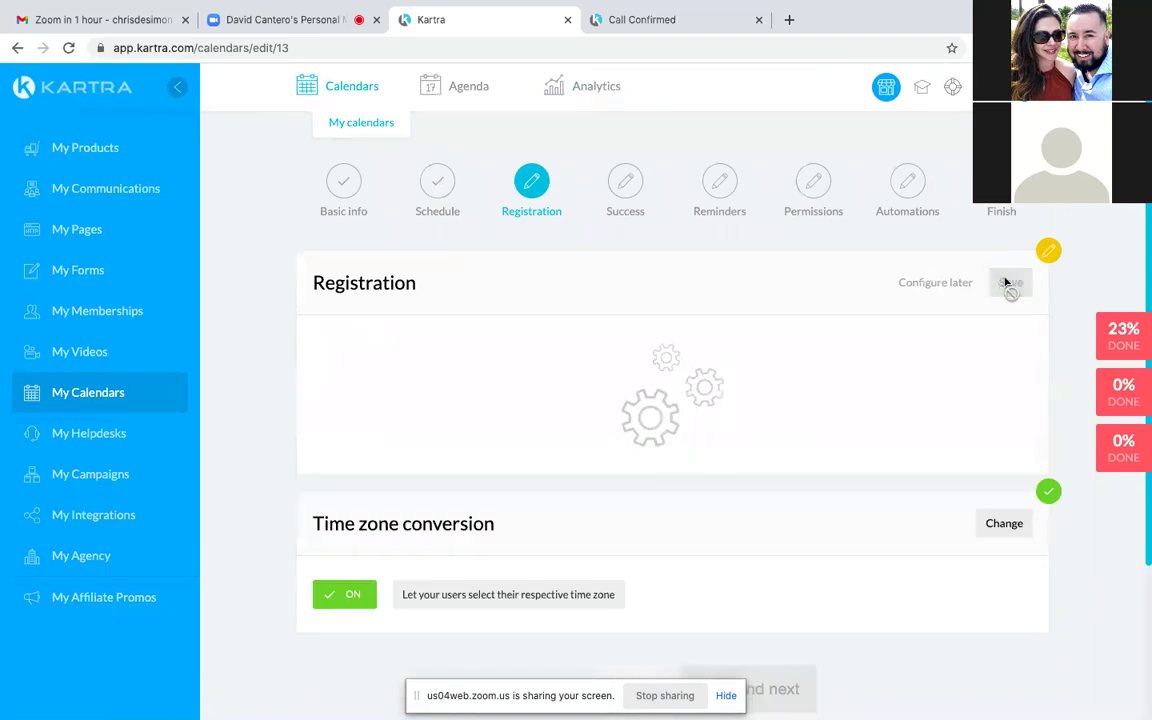
pyautogui.scroll(-2, 1003, 283)
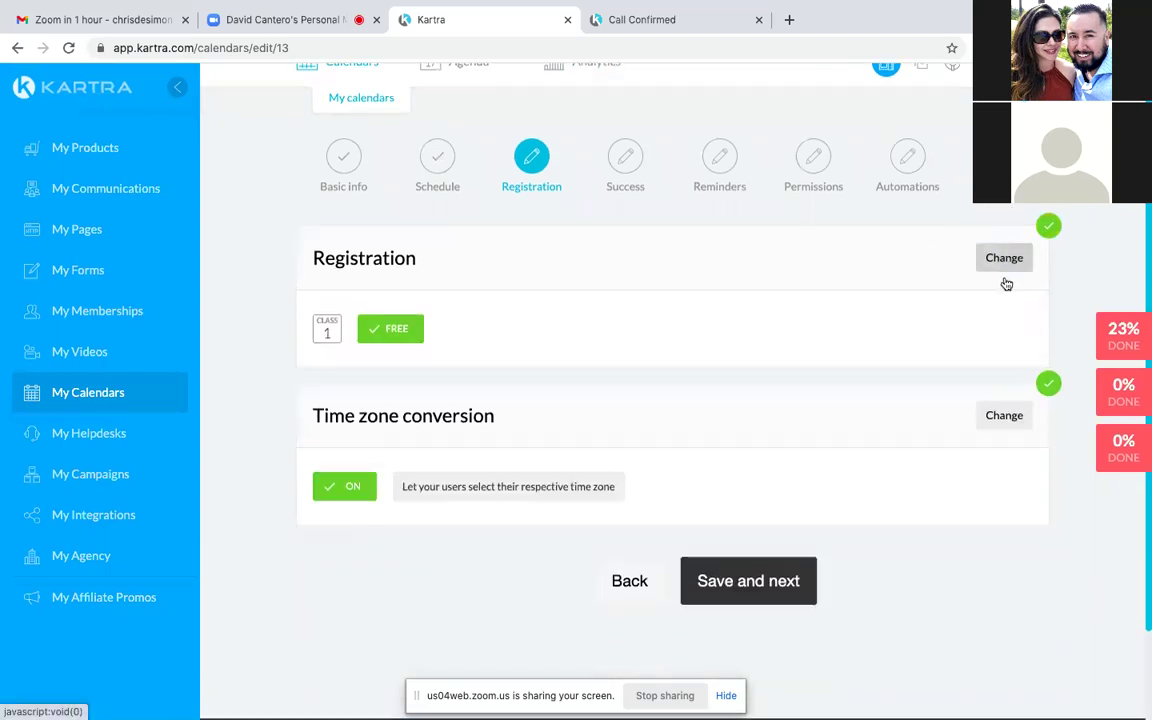
# Save the success confirmation message and continue to the Email confirmation and reminders step
pyautogui.click(776, 474)
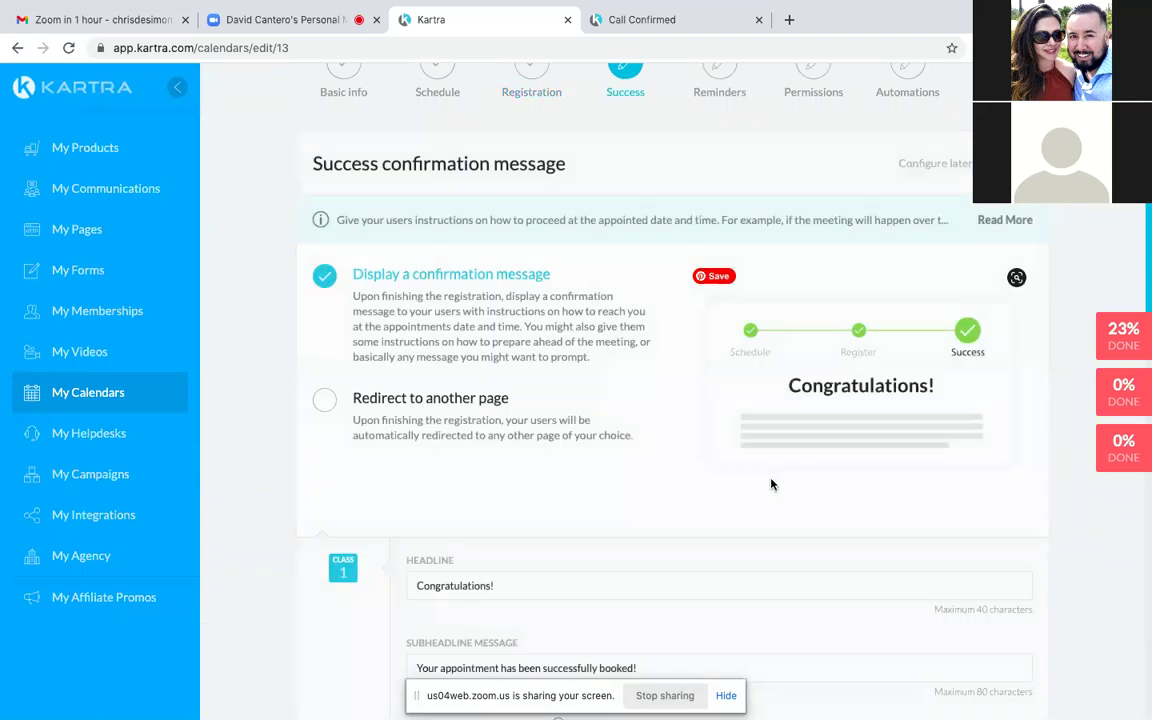
pyautogui.scroll(-5, 770, 483)
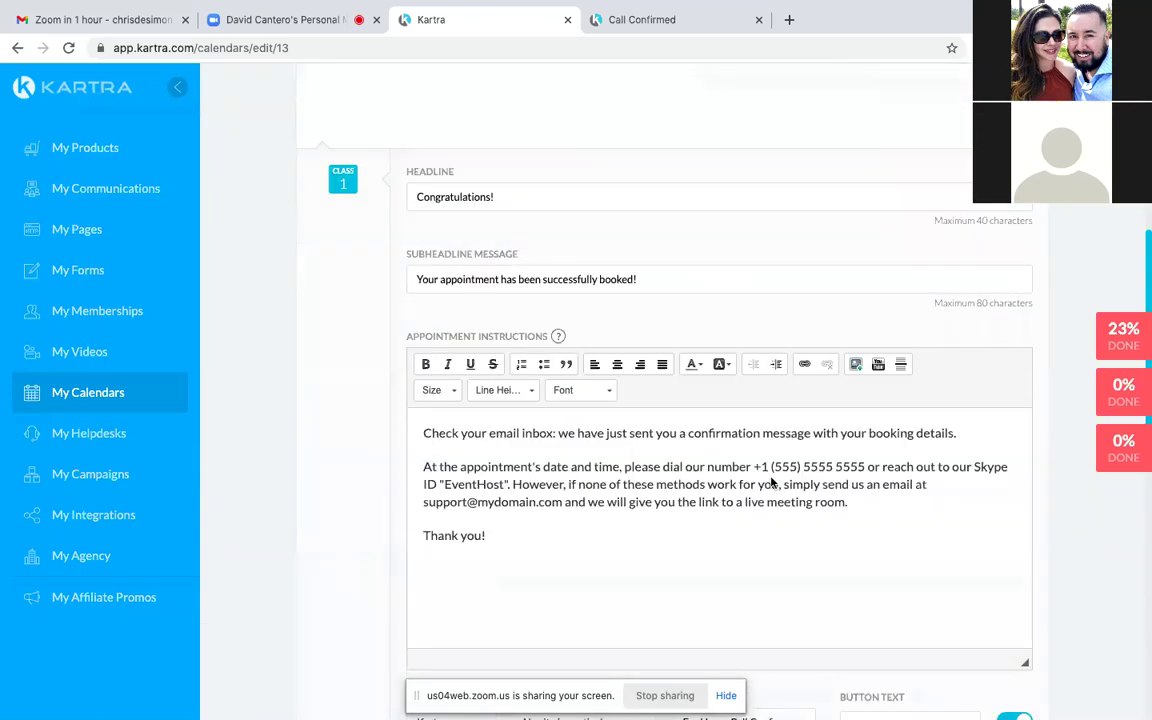
pyautogui.scroll(1, 771, 478)
pyautogui.scroll(5, 771, 478)
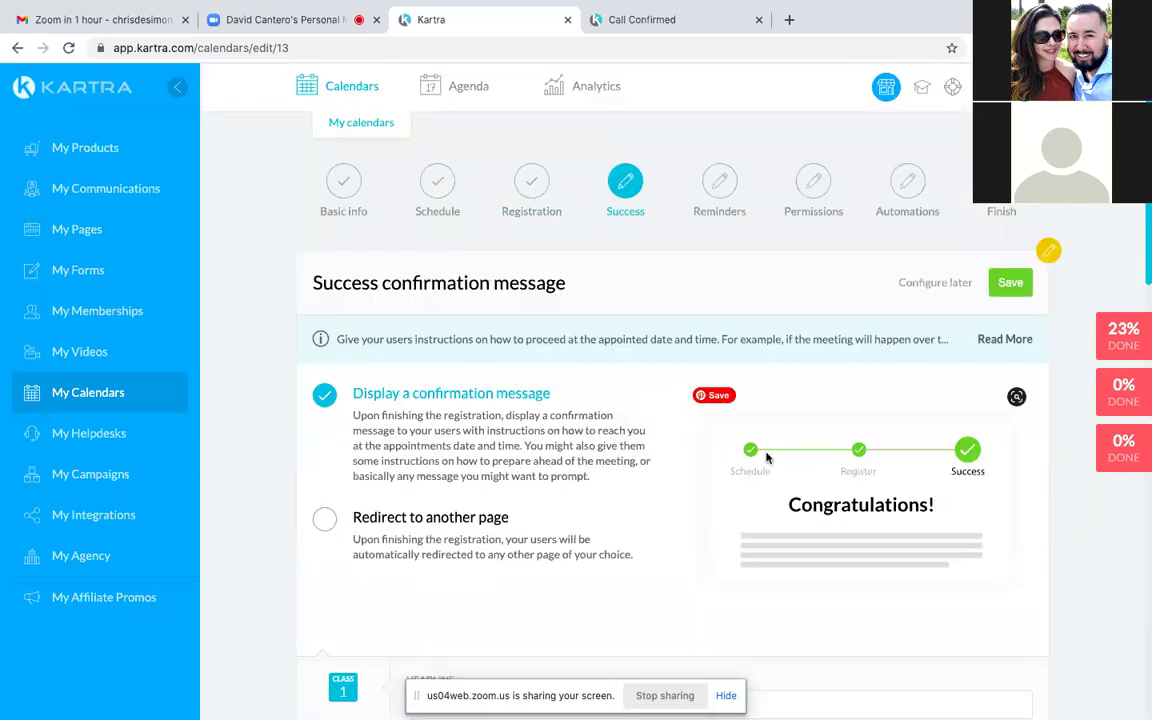
pyautogui.click(1010, 283)
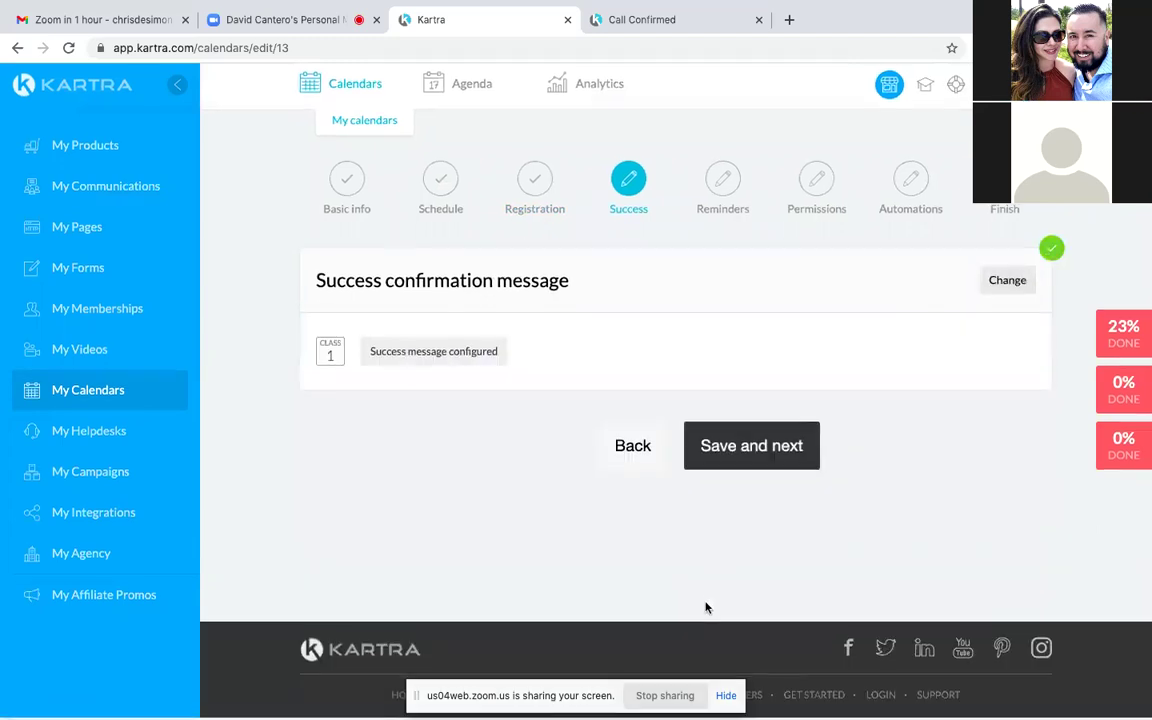
pyautogui.click(751, 450)
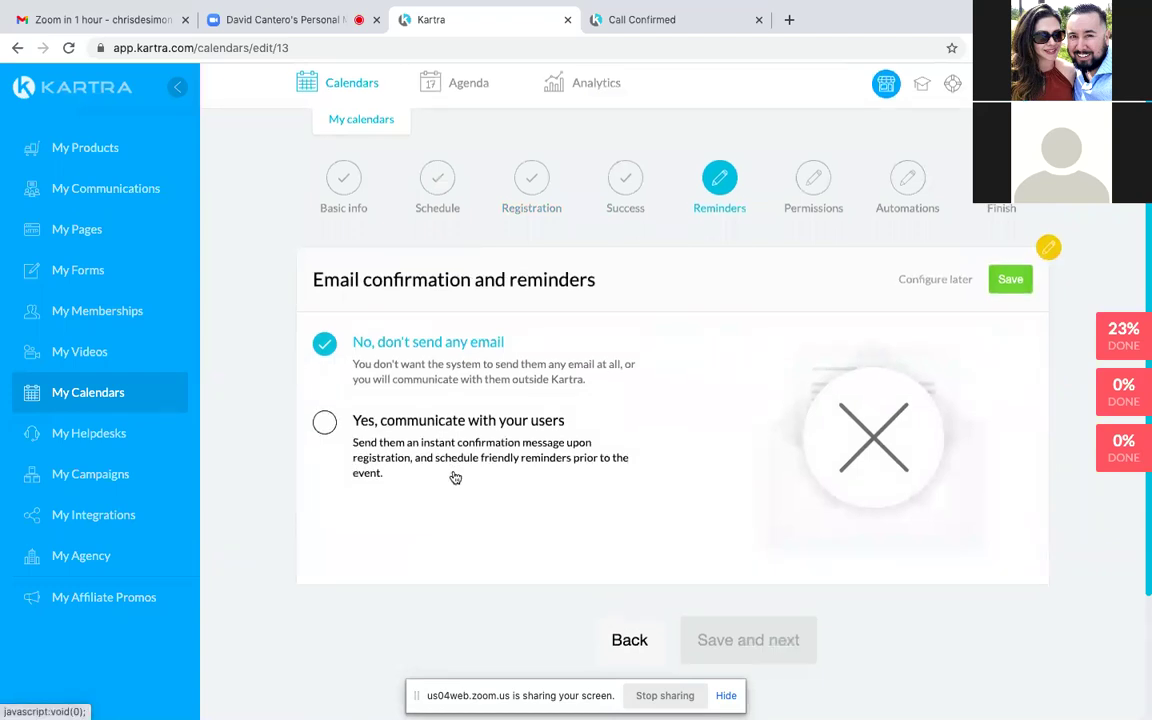
# Select 'Yes, communicate with your users' with KartraMail and default sender details, and save
pyautogui.scroll(-2, 445, 480)
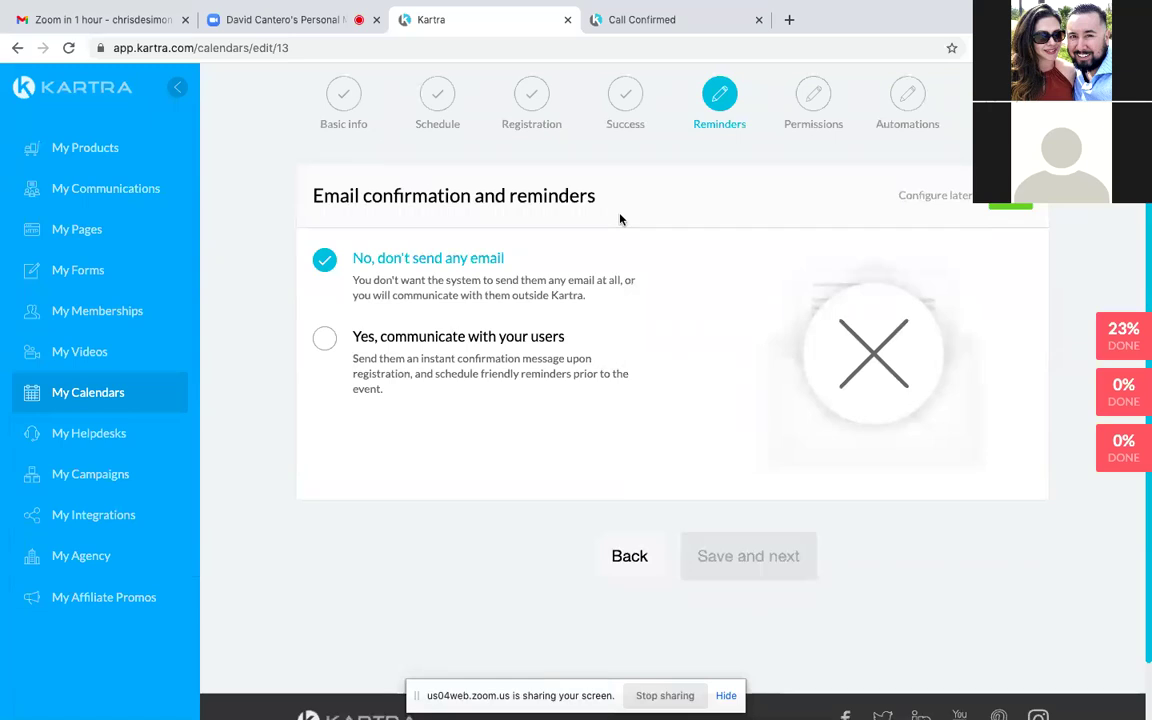
pyautogui.click(325, 342)
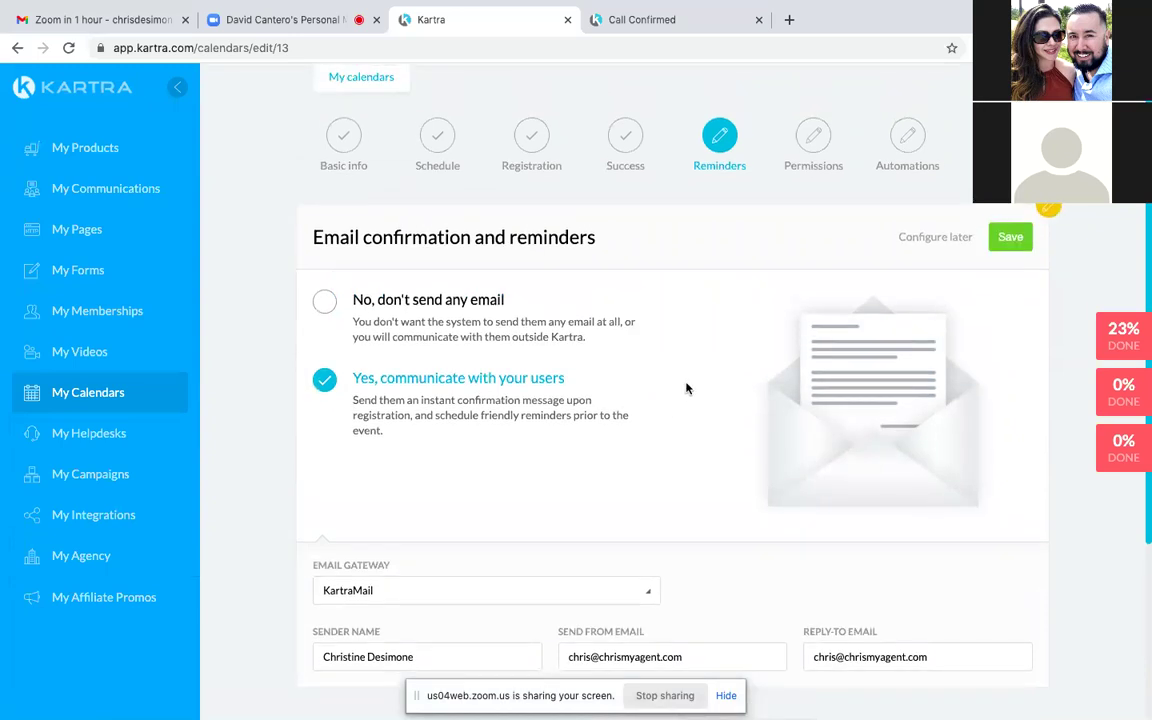
pyautogui.scroll(-5, 686, 388)
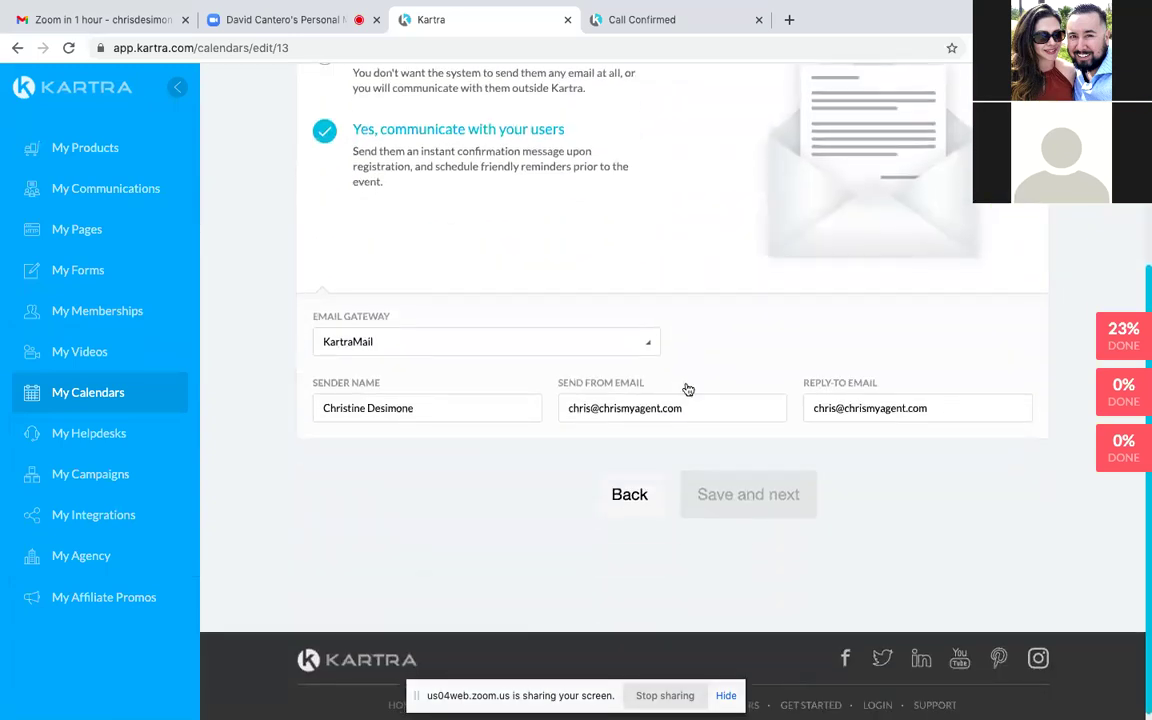
pyautogui.scroll(-1, 688, 388)
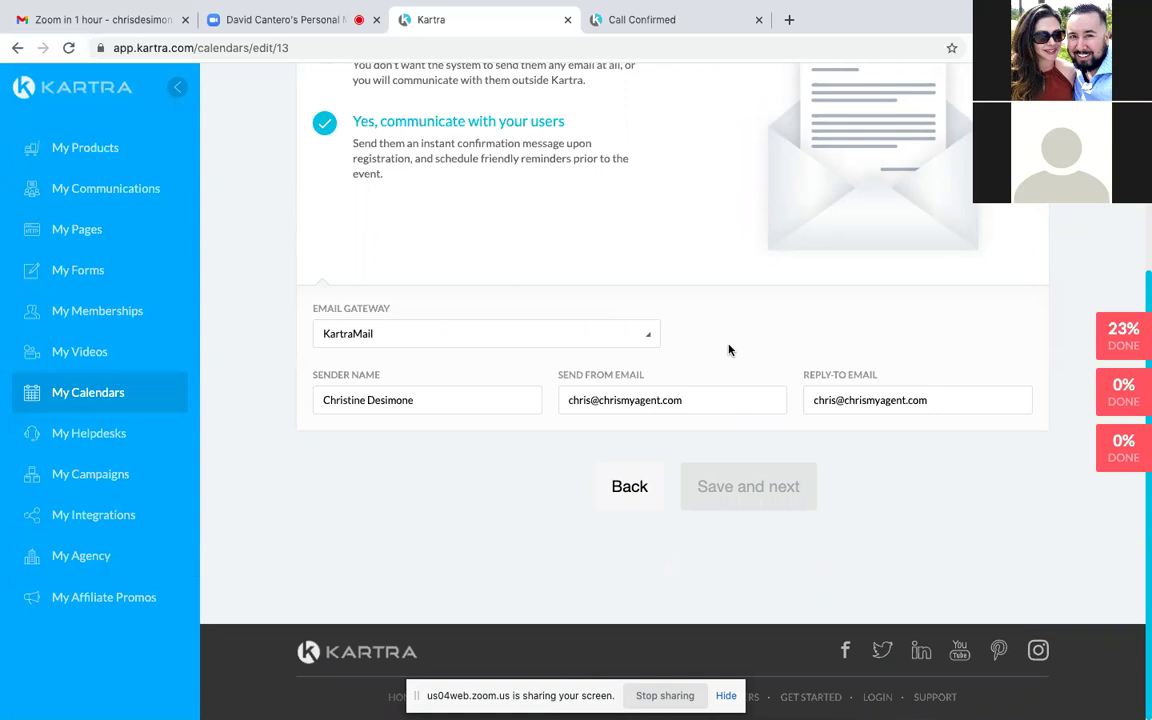
pyautogui.scroll(3, 729, 349)
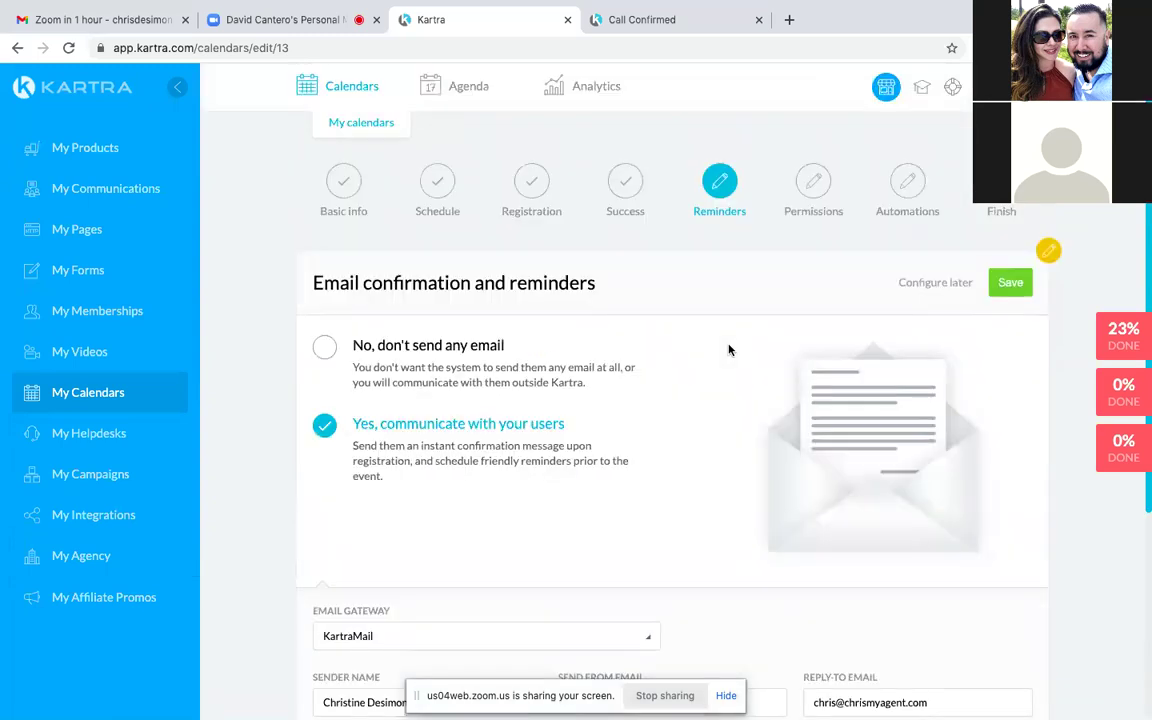
pyautogui.click(1010, 284)
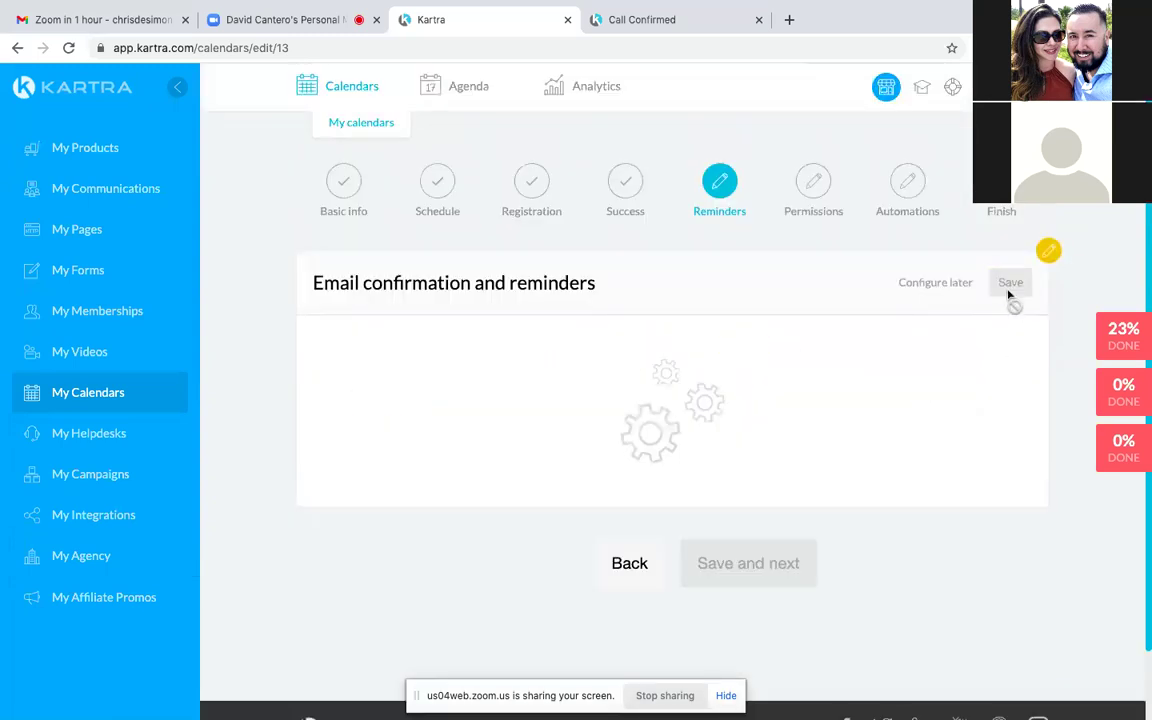
pyautogui.scroll(-2, 769, 584)
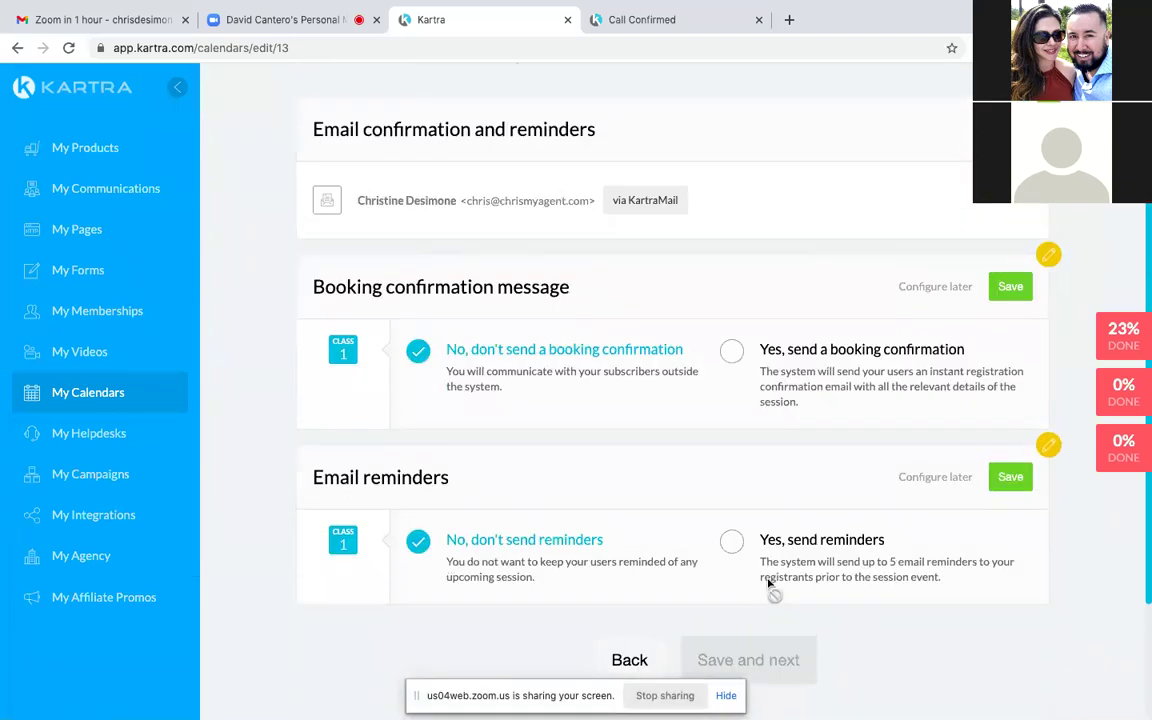
# Save the booking confirmation email as on and select 'Yes, send reminders' for email reminders
pyautogui.click(731, 349)
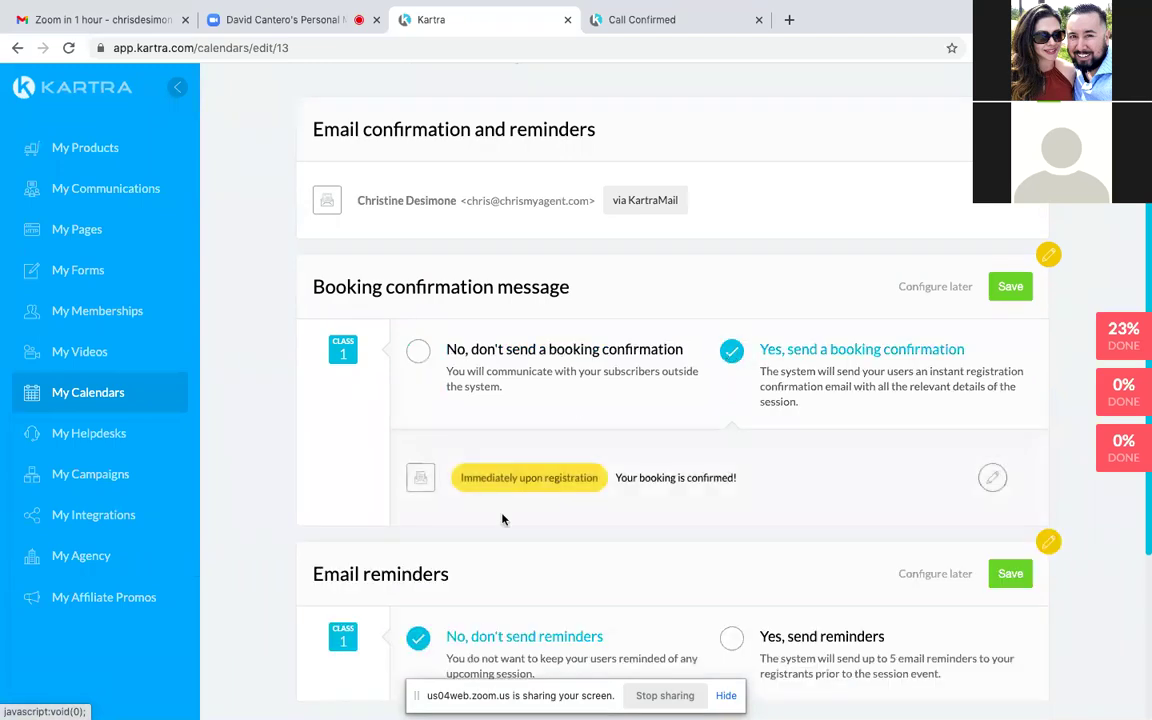
pyautogui.scroll(-1, 608, 569)
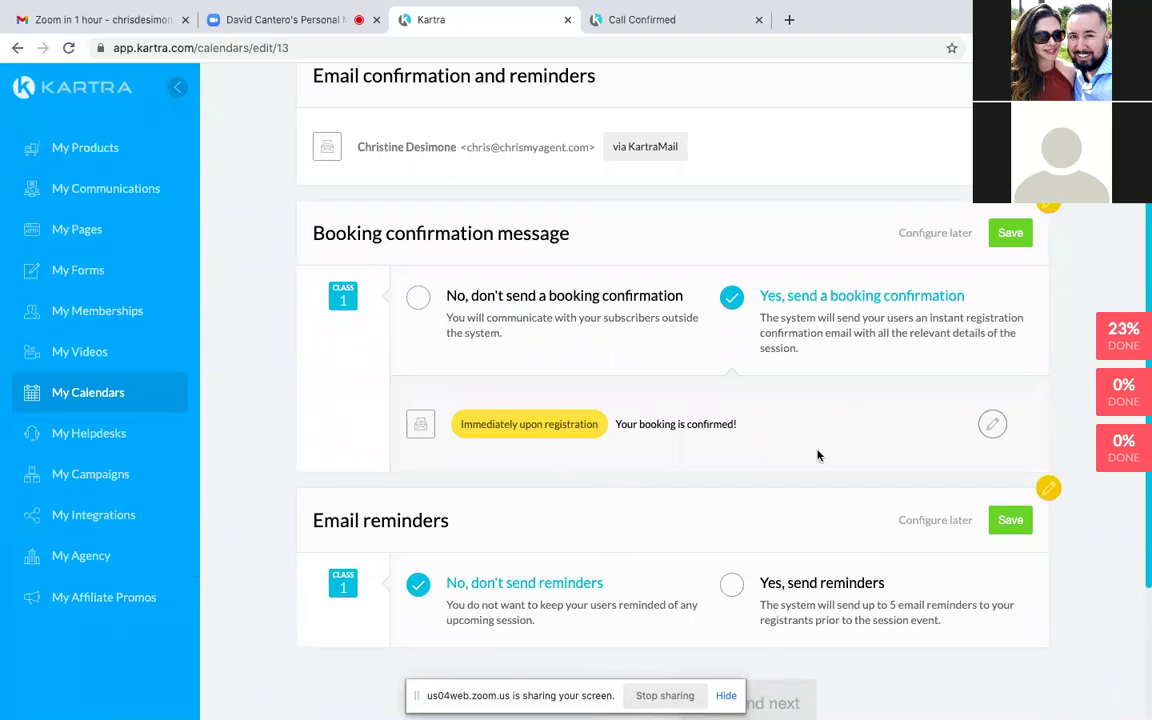
pyautogui.click(1010, 234)
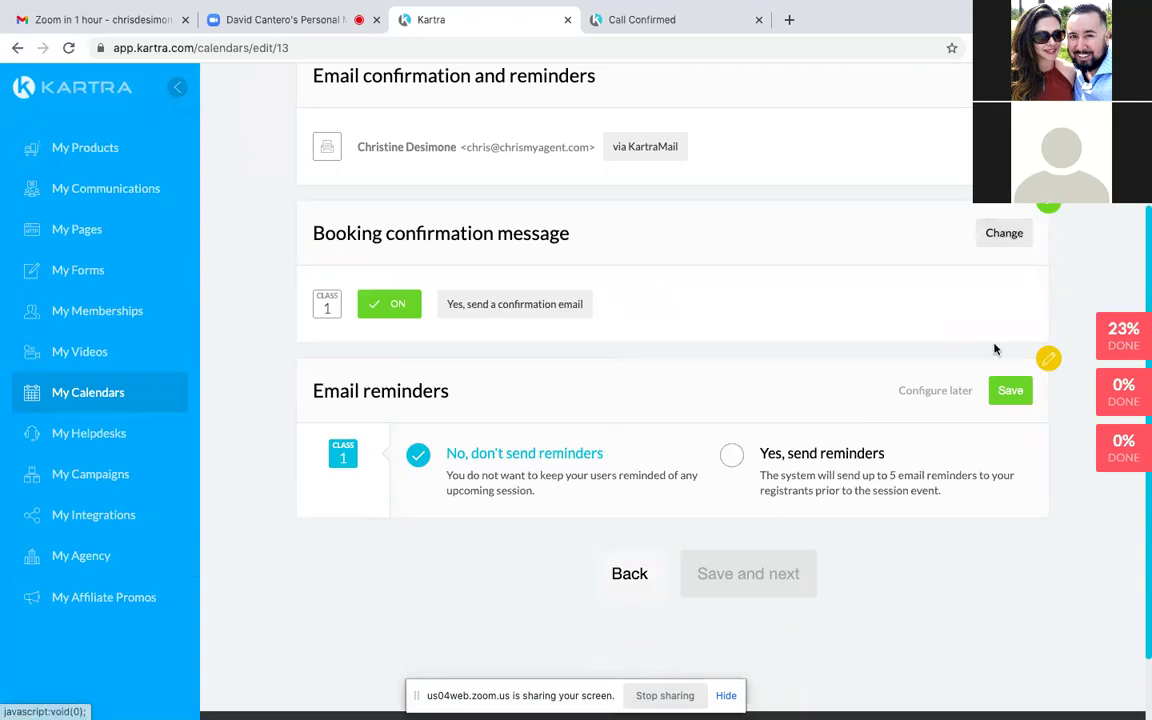
pyautogui.click(738, 455)
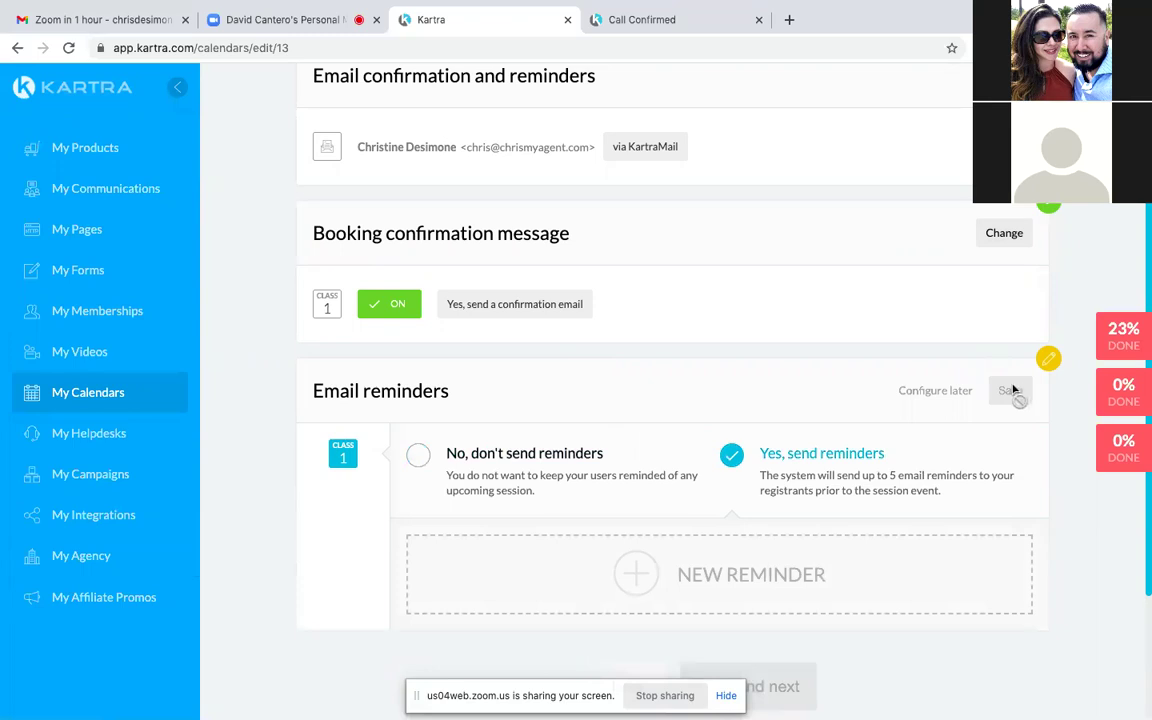
pyautogui.scroll(-4, 838, 515)
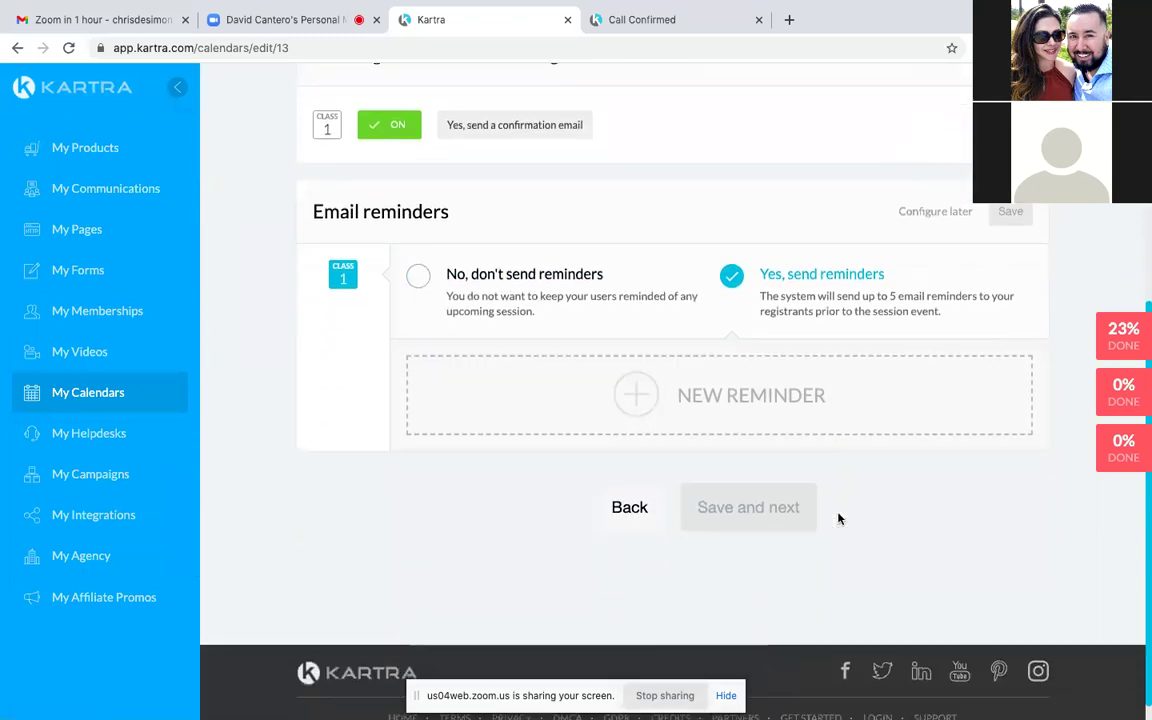
pyautogui.scroll(8, 838, 518)
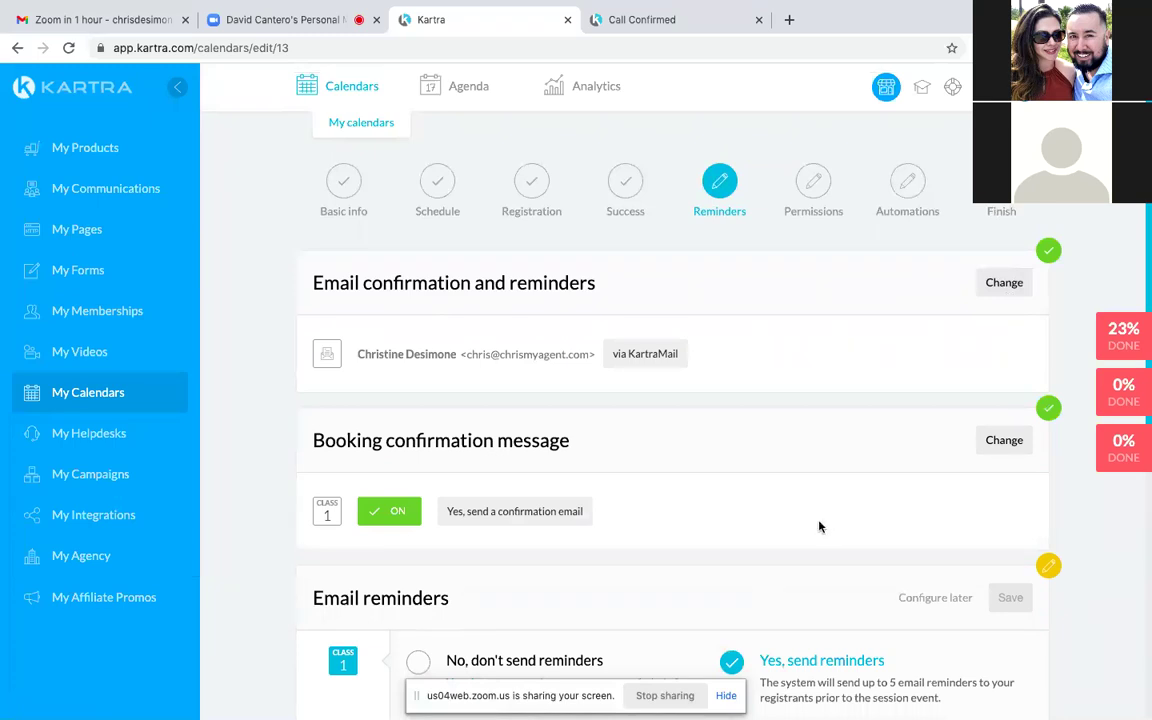
pyautogui.scroll(-2, 840, 490)
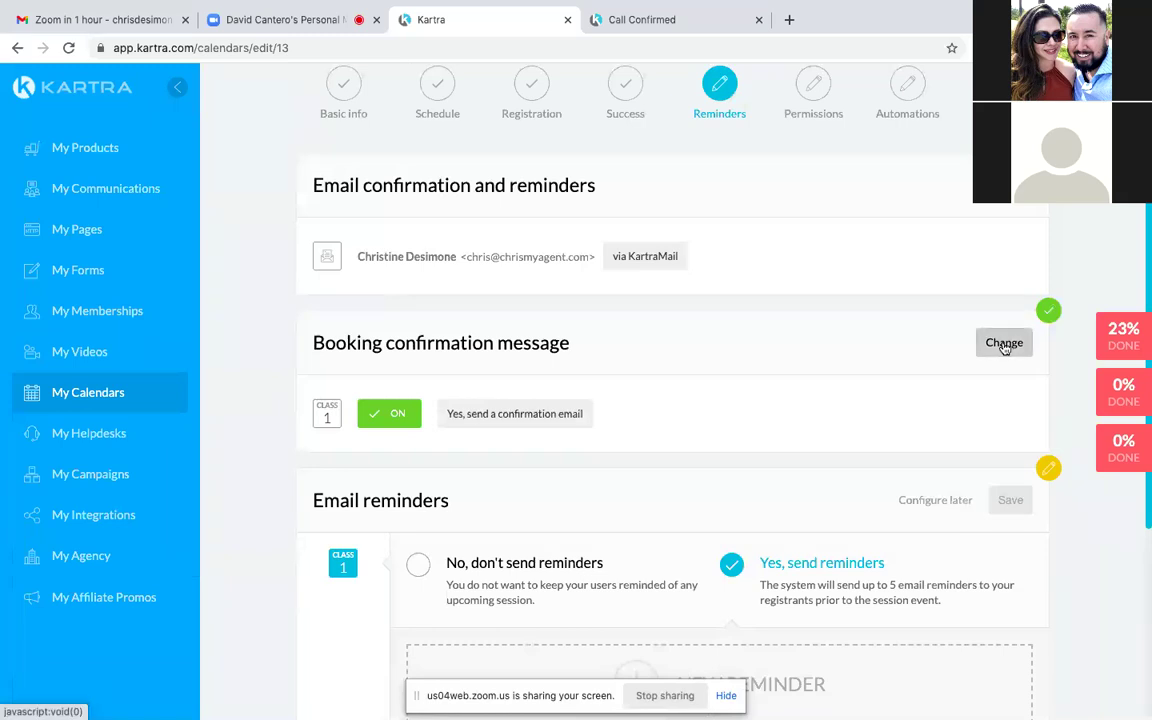
pyautogui.click(1004, 344)
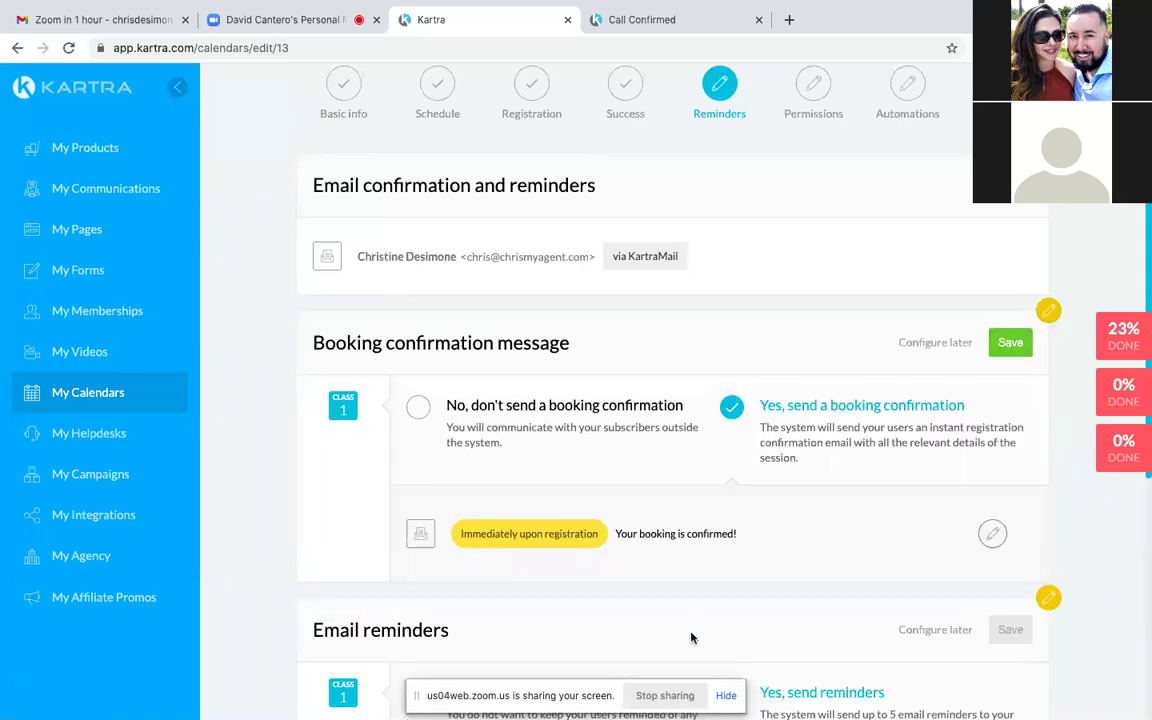
pyautogui.scroll(-1, 690, 637)
pyautogui.scroll(-1, 690, 637)
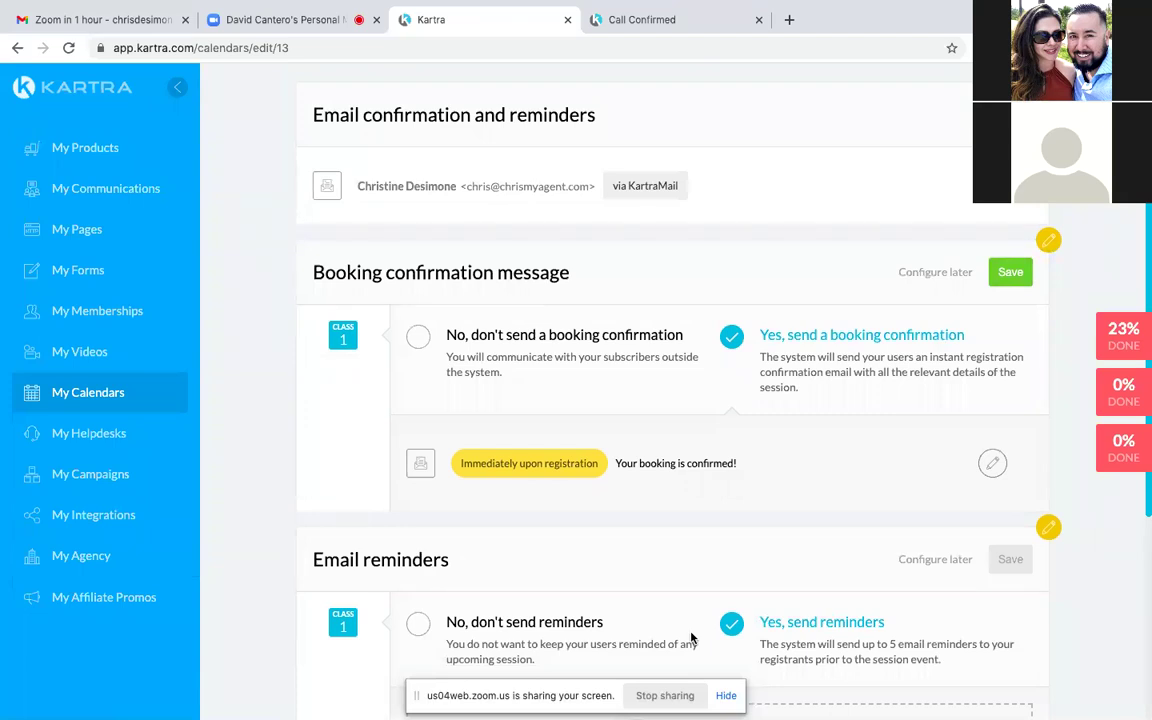
pyautogui.scroll(-3, 691, 637)
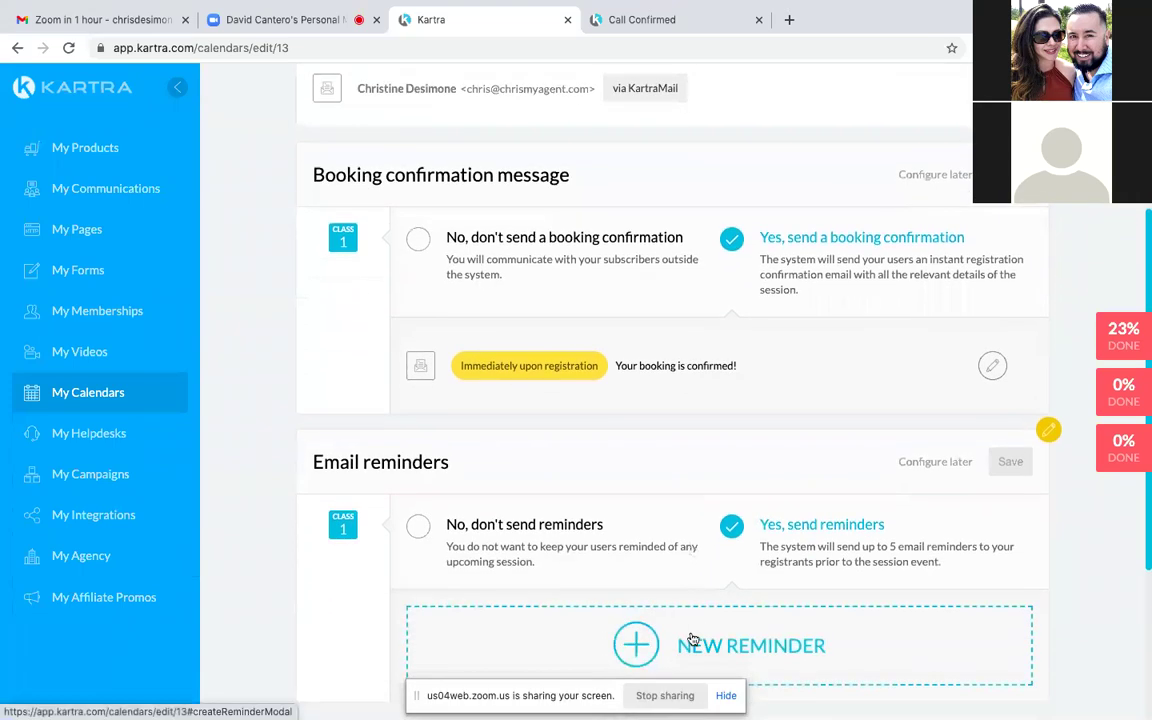
pyautogui.scroll(-2, 693, 635)
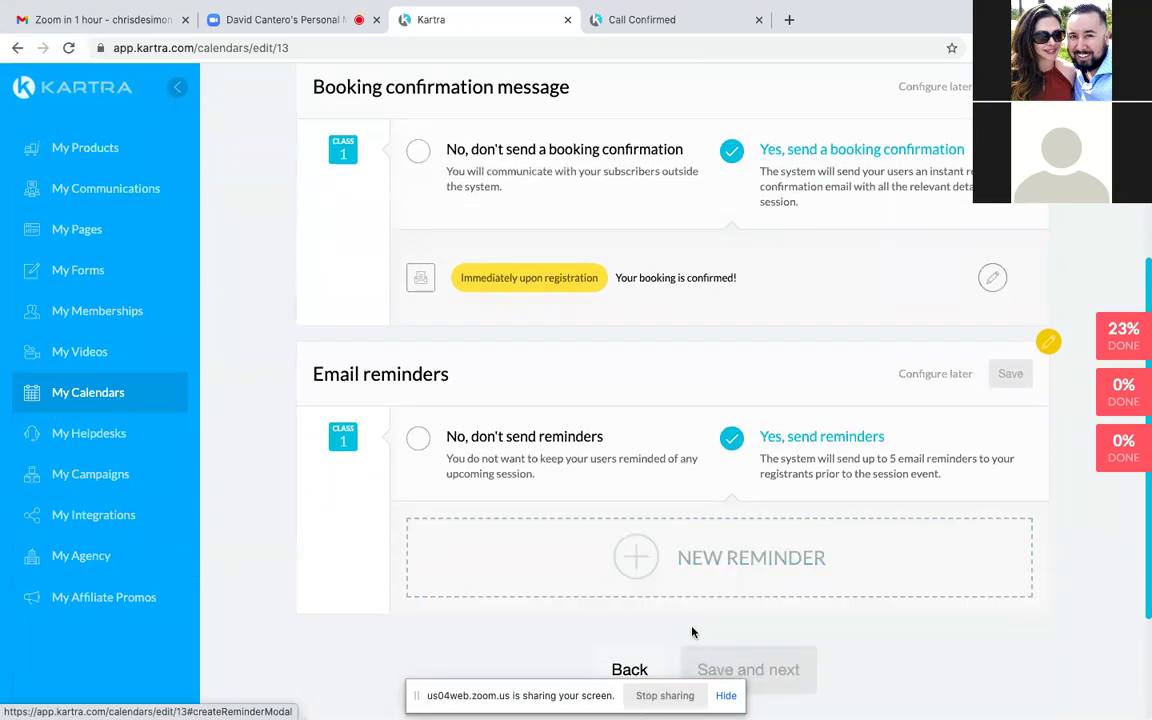
pyautogui.scroll(1, 692, 632)
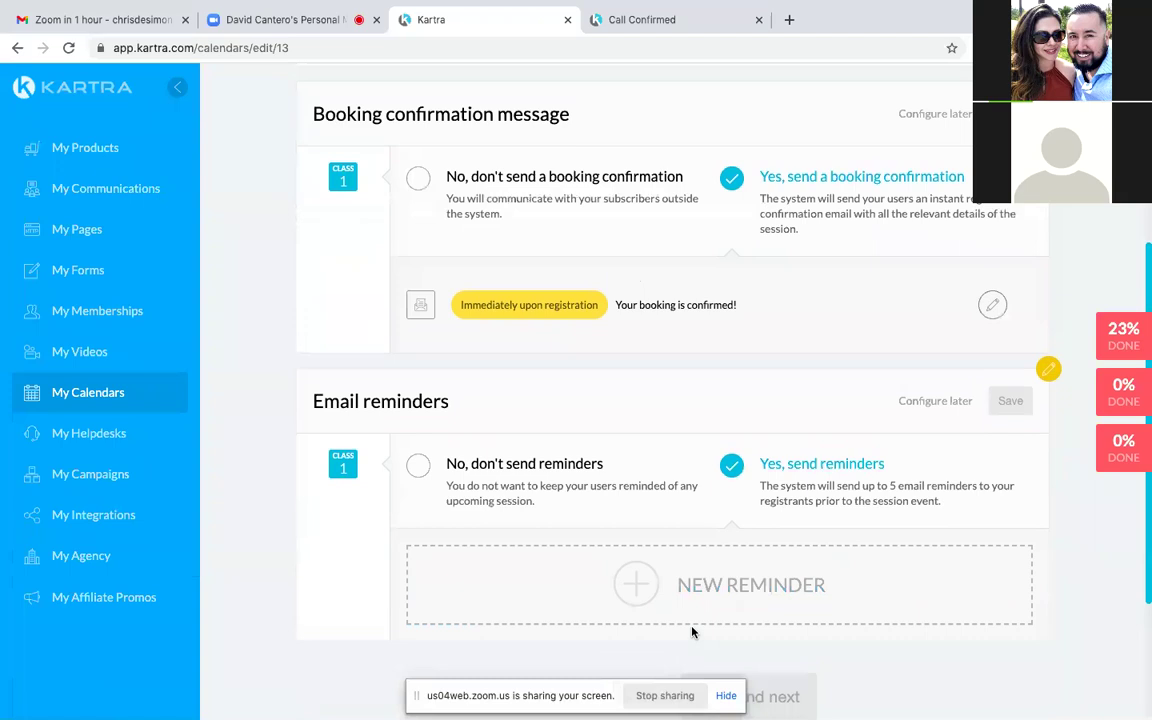
pyautogui.scroll(-1, 692, 632)
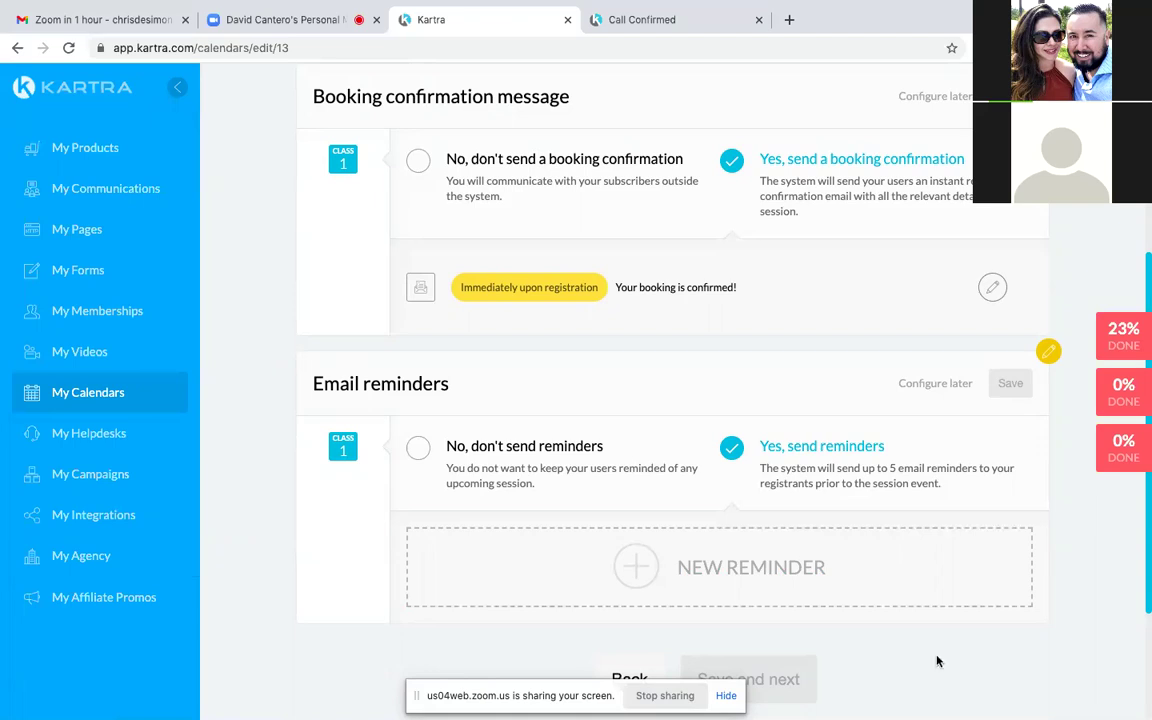
pyautogui.scroll(-1, 920, 618)
pyautogui.scroll(-2, 920, 618)
pyautogui.scroll(10, 920, 618)
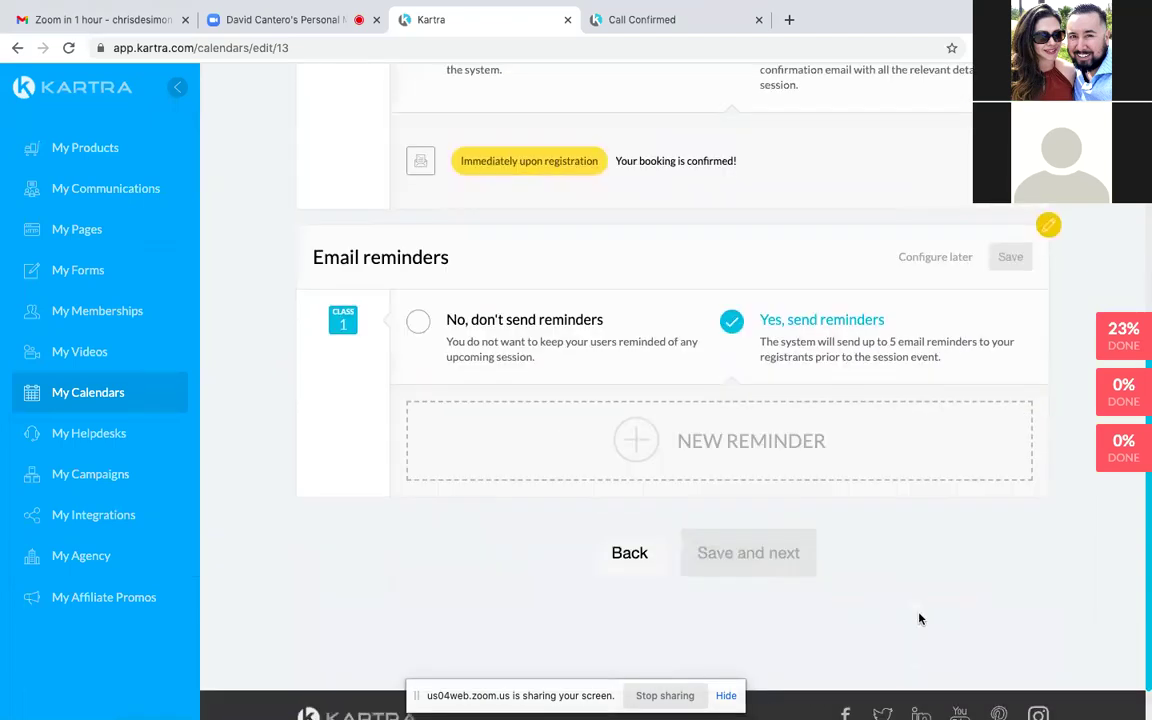
pyautogui.click(1010, 446)
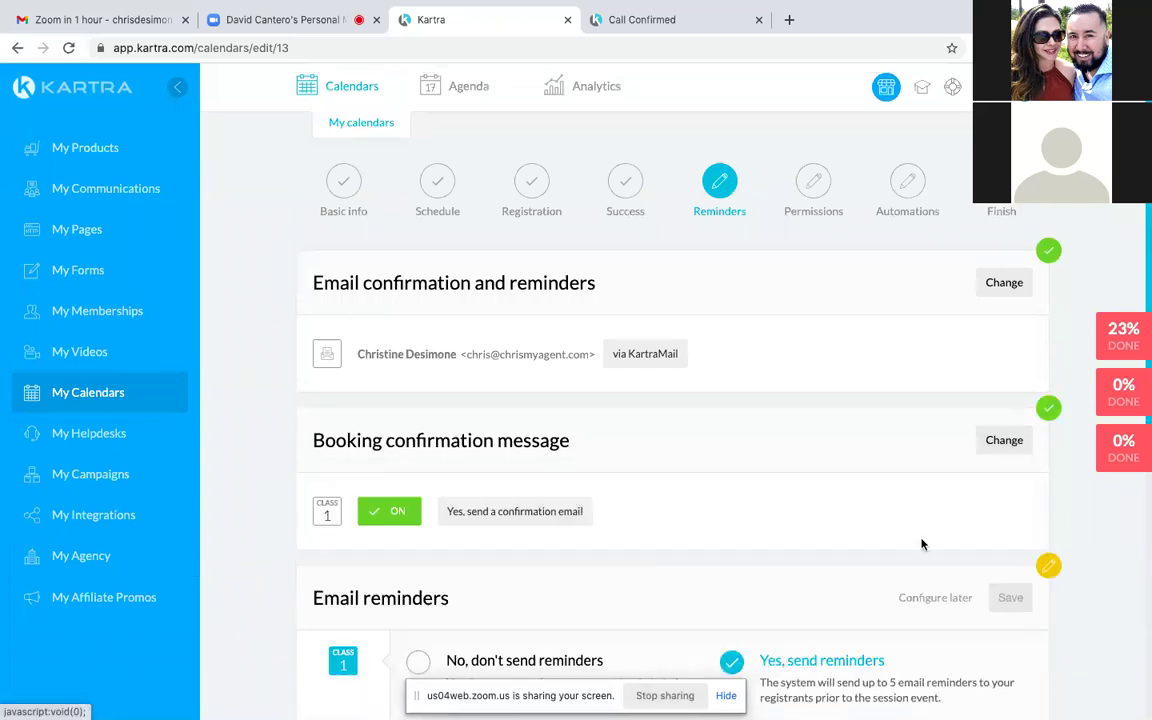
pyautogui.scroll(-1, 1133, 608)
pyautogui.scroll(-2, 1133, 608)
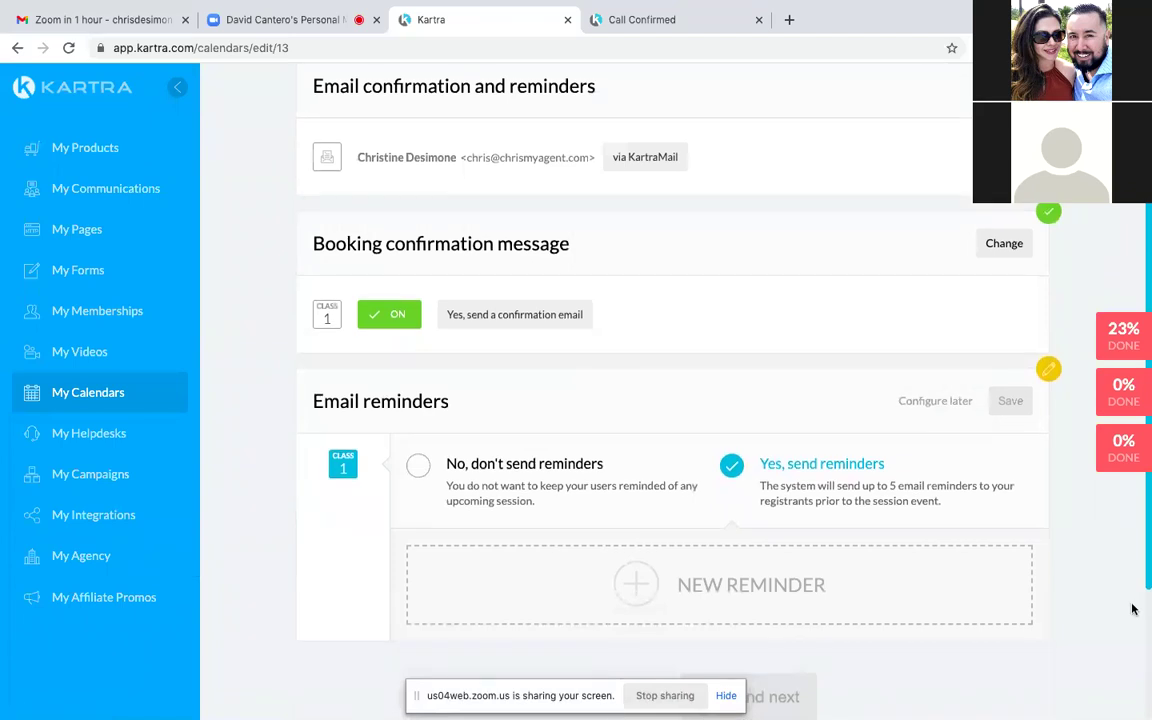
pyautogui.scroll(-3, 1133, 608)
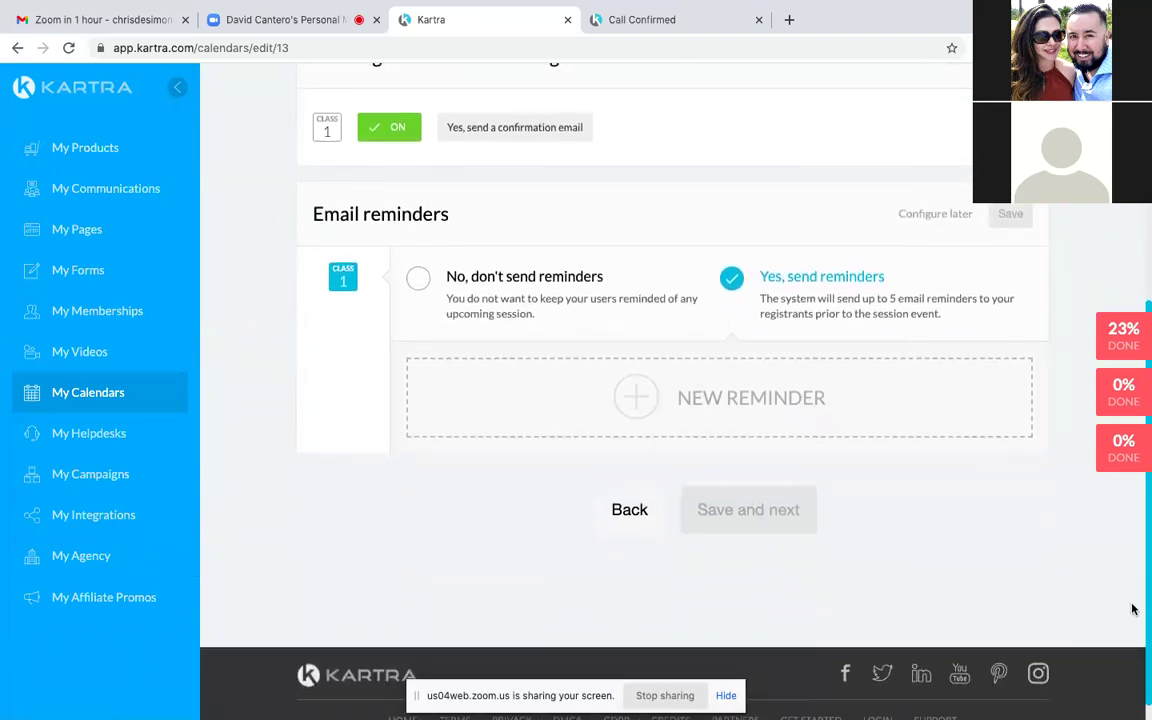
pyautogui.scroll(2, 1133, 608)
pyautogui.scroll(-1, 1133, 608)
pyautogui.scroll(5, 1133, 608)
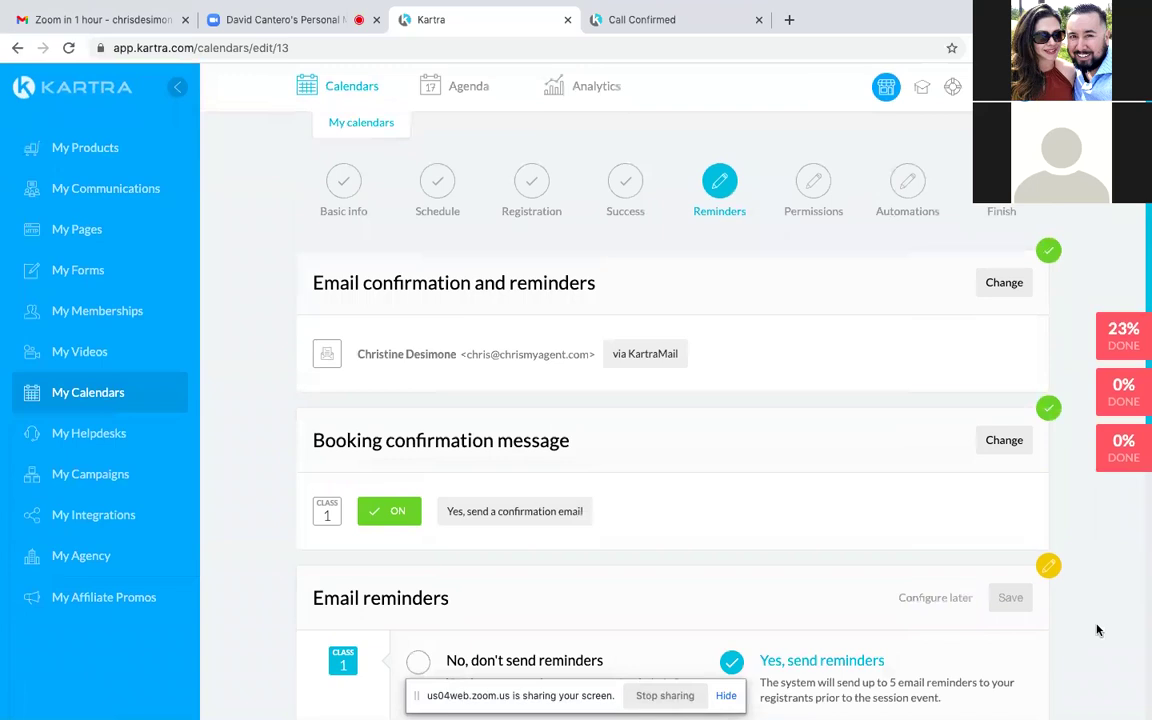
pyautogui.scroll(-2, 1097, 630)
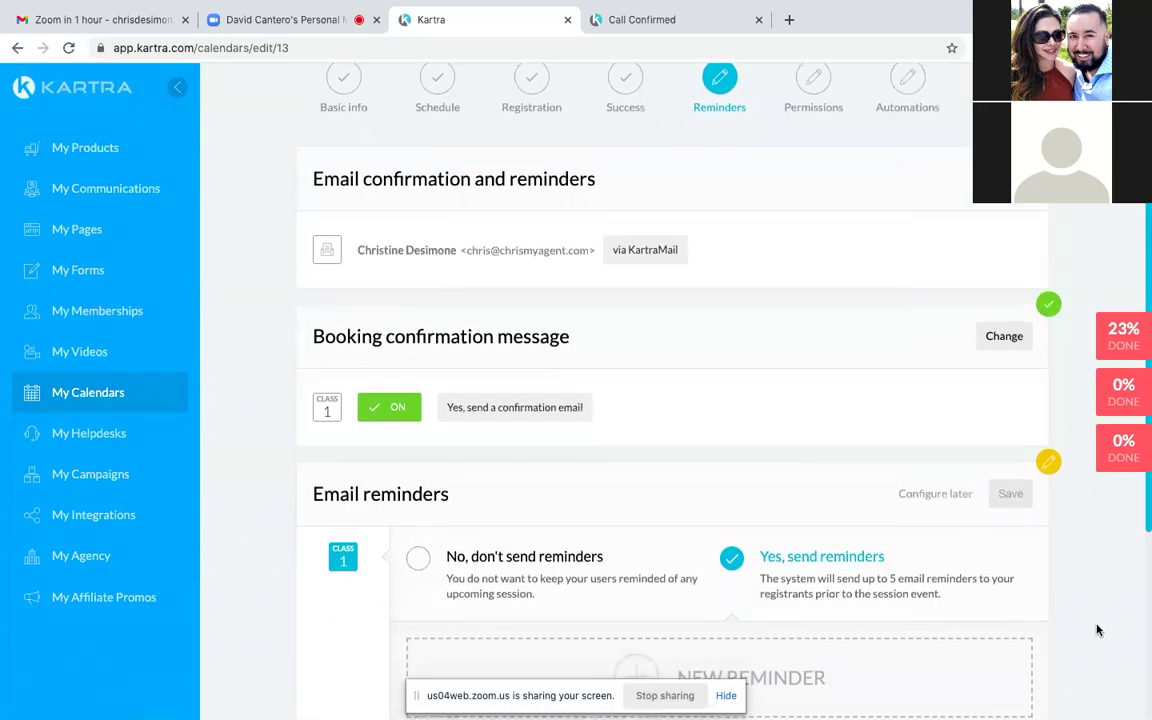
pyautogui.scroll(-4, 1097, 630)
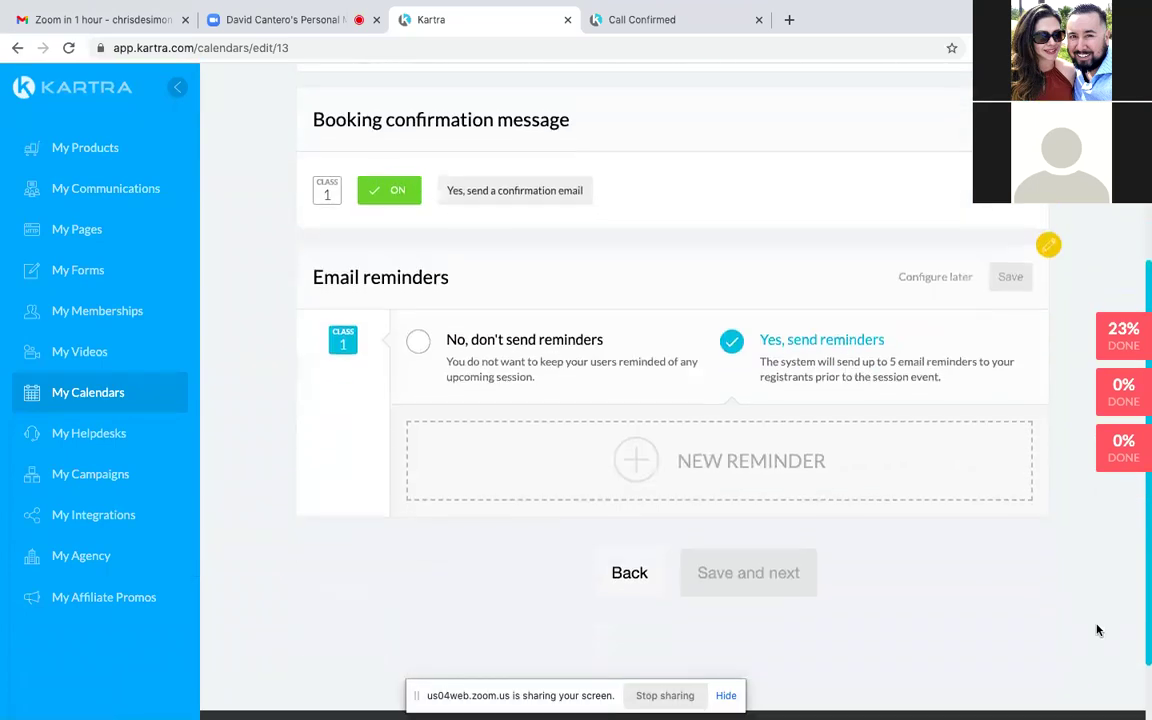
# Add a new Event booking reminder with the default 0 days, 1 hour before timing
pyautogui.click(731, 476)
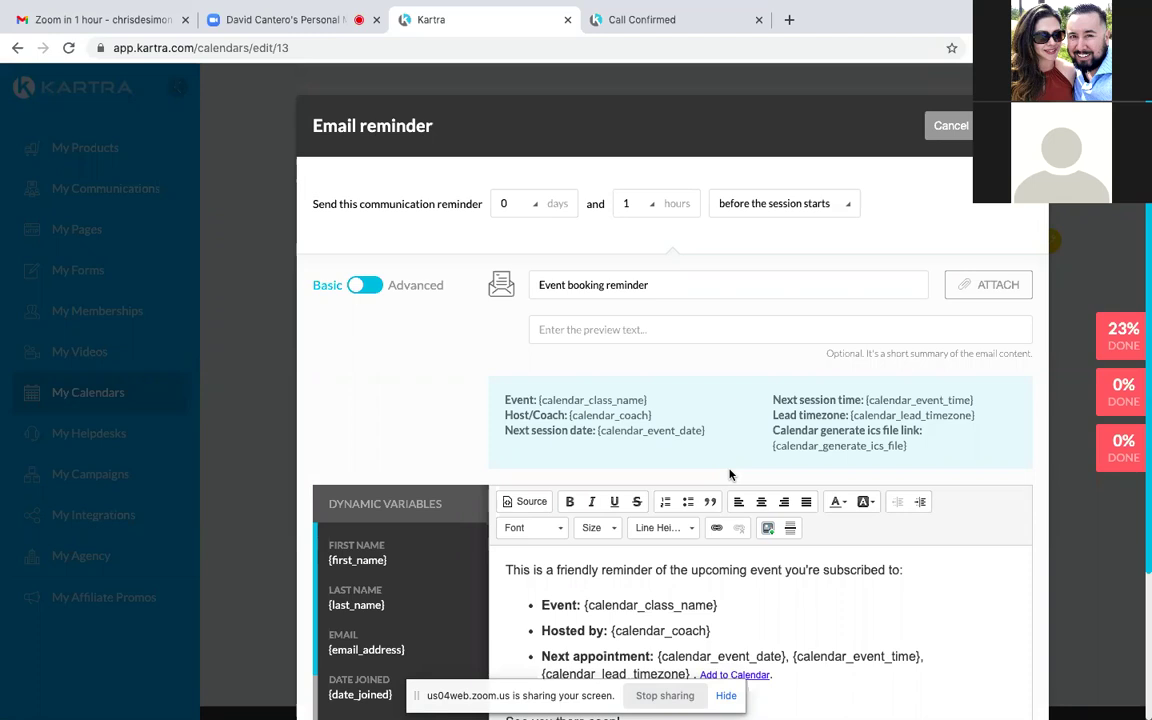
pyautogui.scroll(-3, 730, 475)
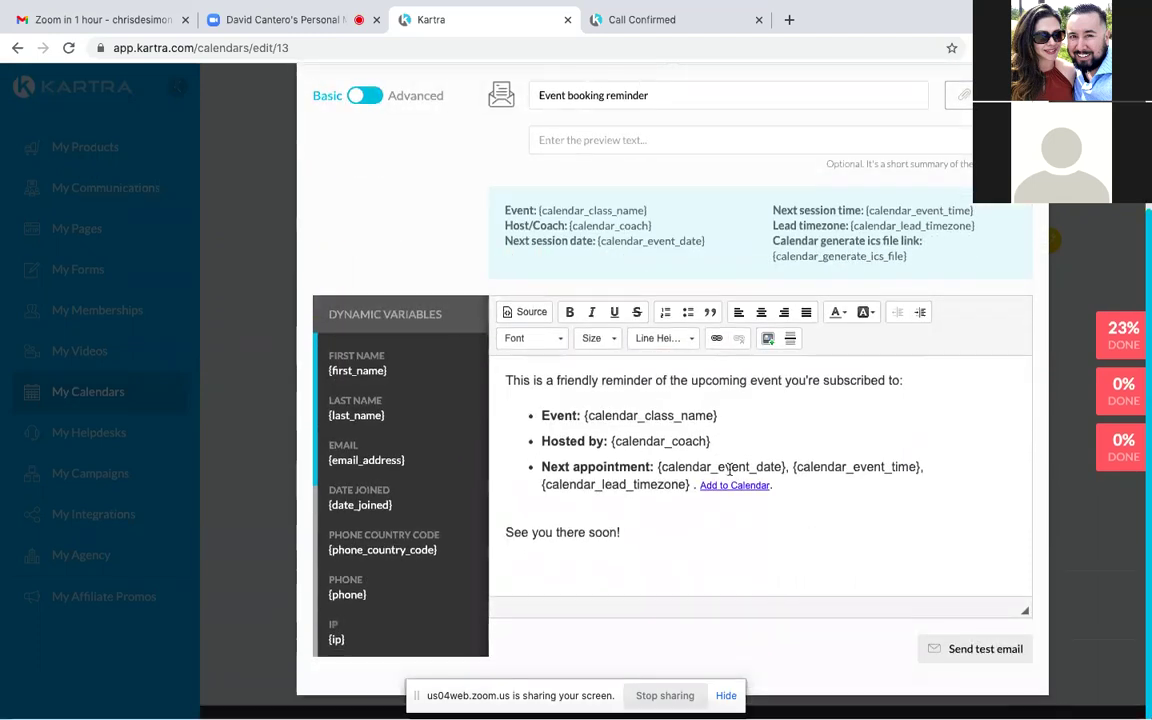
pyautogui.scroll(2, 730, 470)
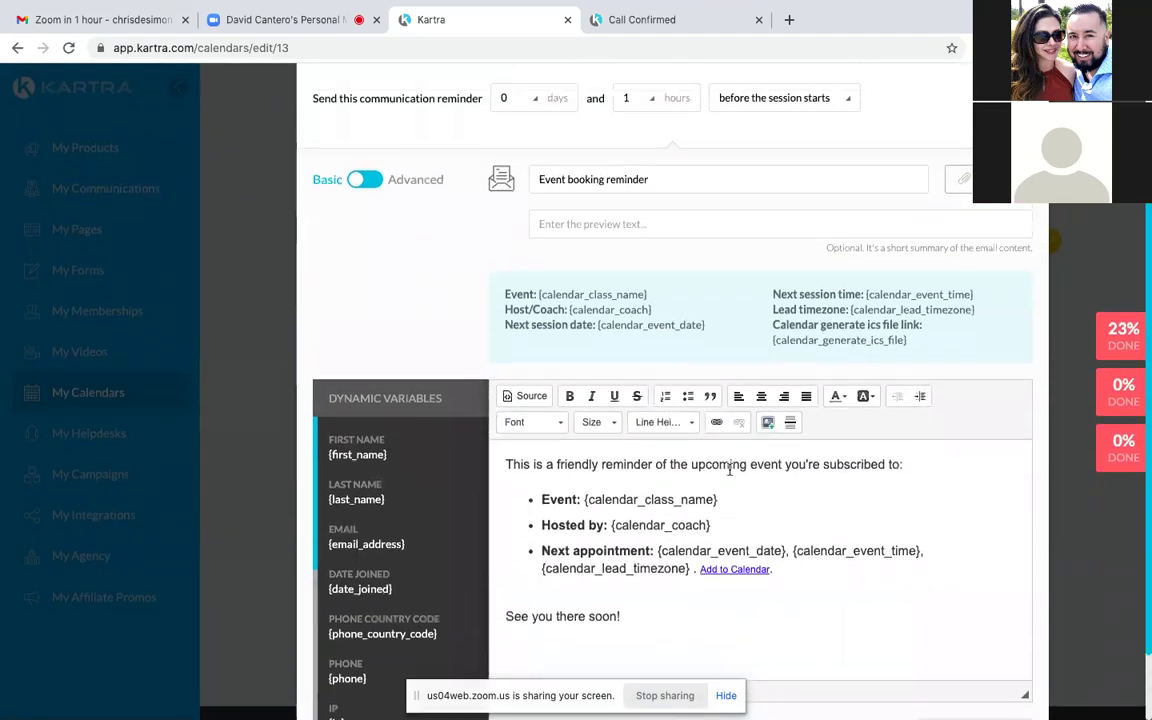
pyautogui.scroll(1, 730, 470)
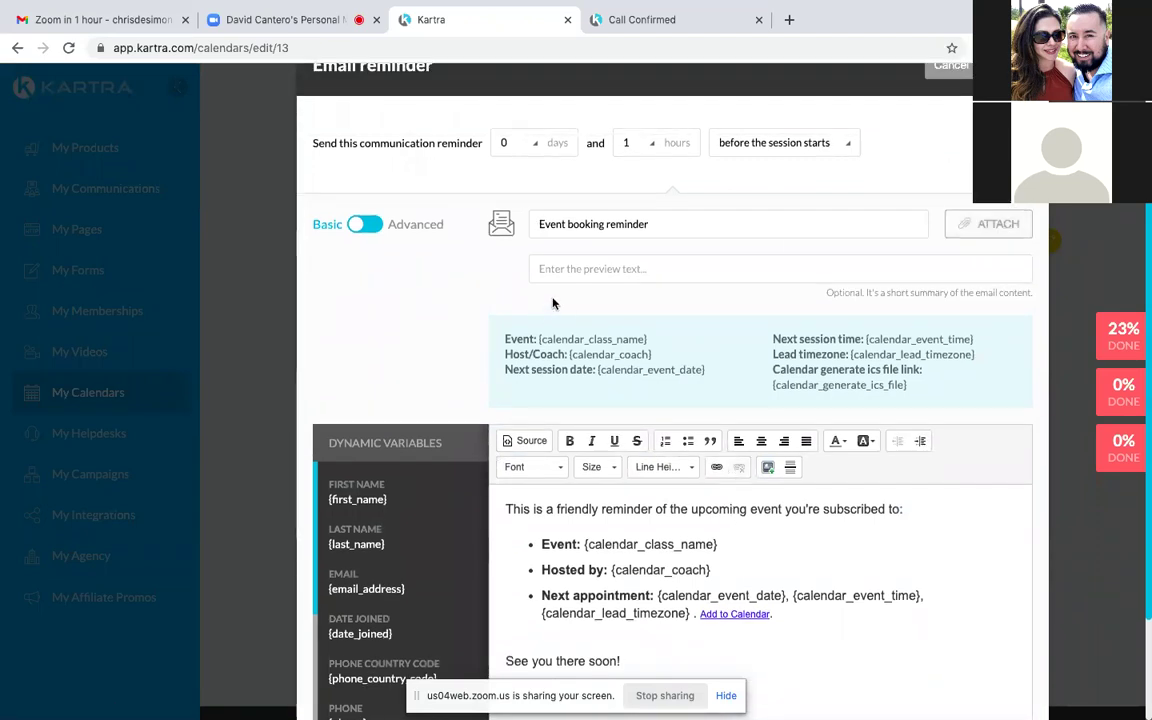
pyautogui.click(967, 230)
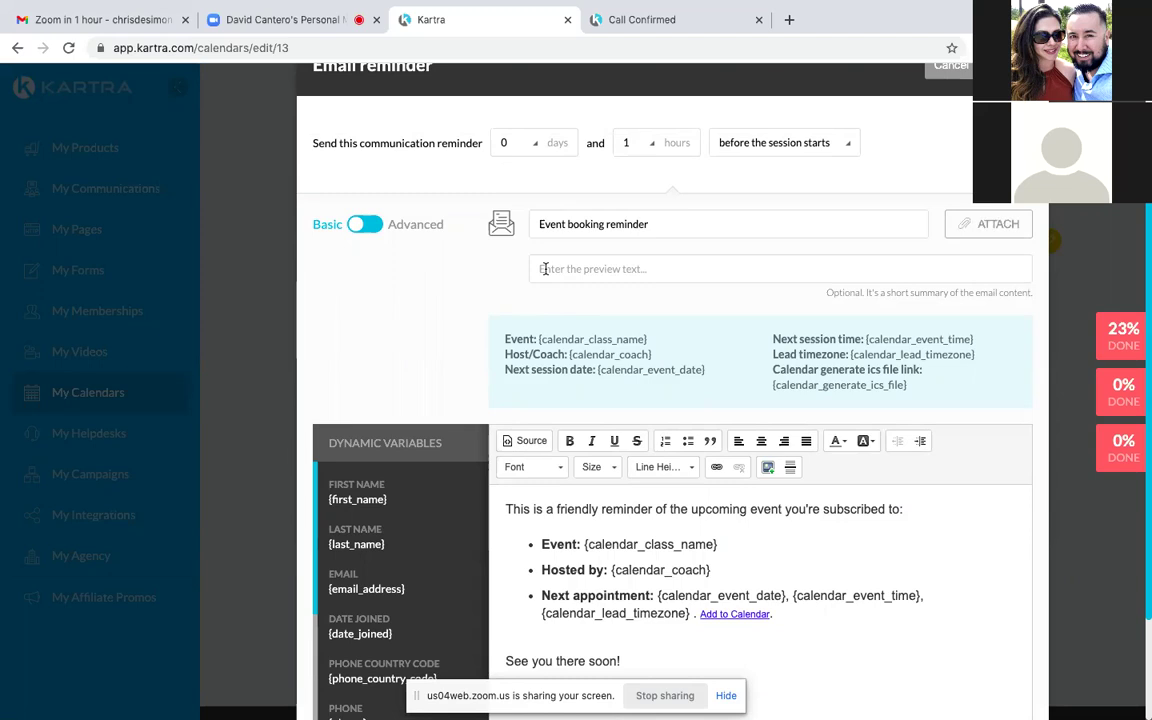
pyautogui.scroll(-3, 545, 269)
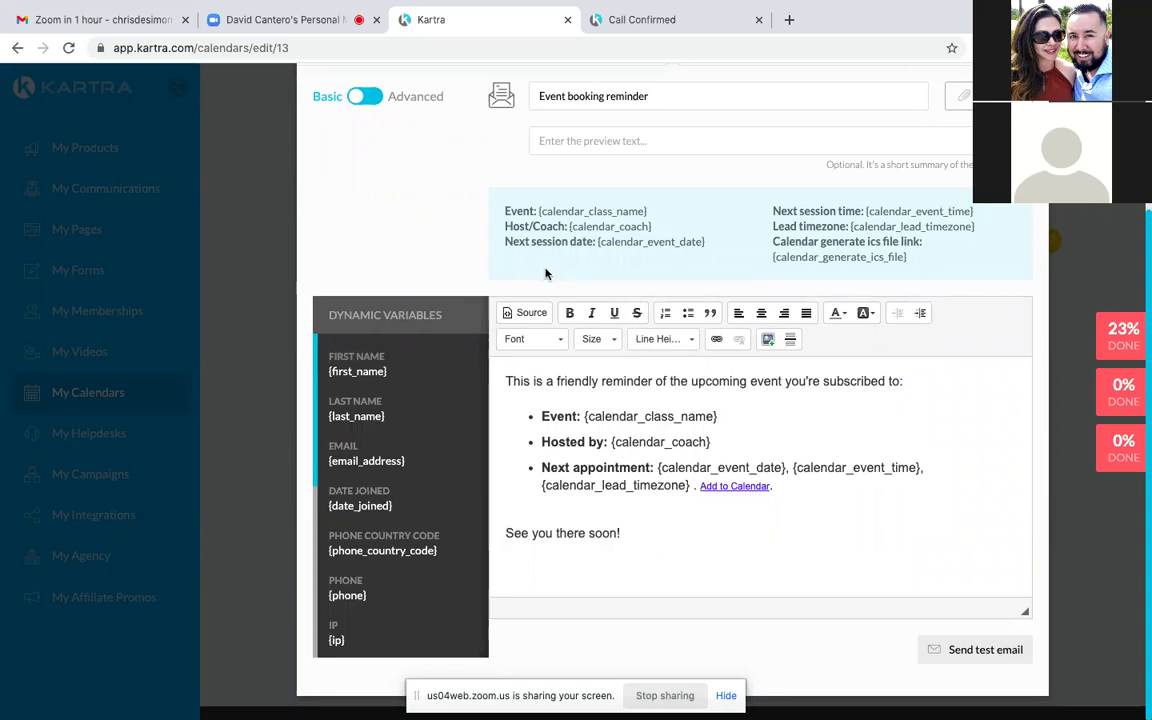
pyautogui.scroll(4, 545, 269)
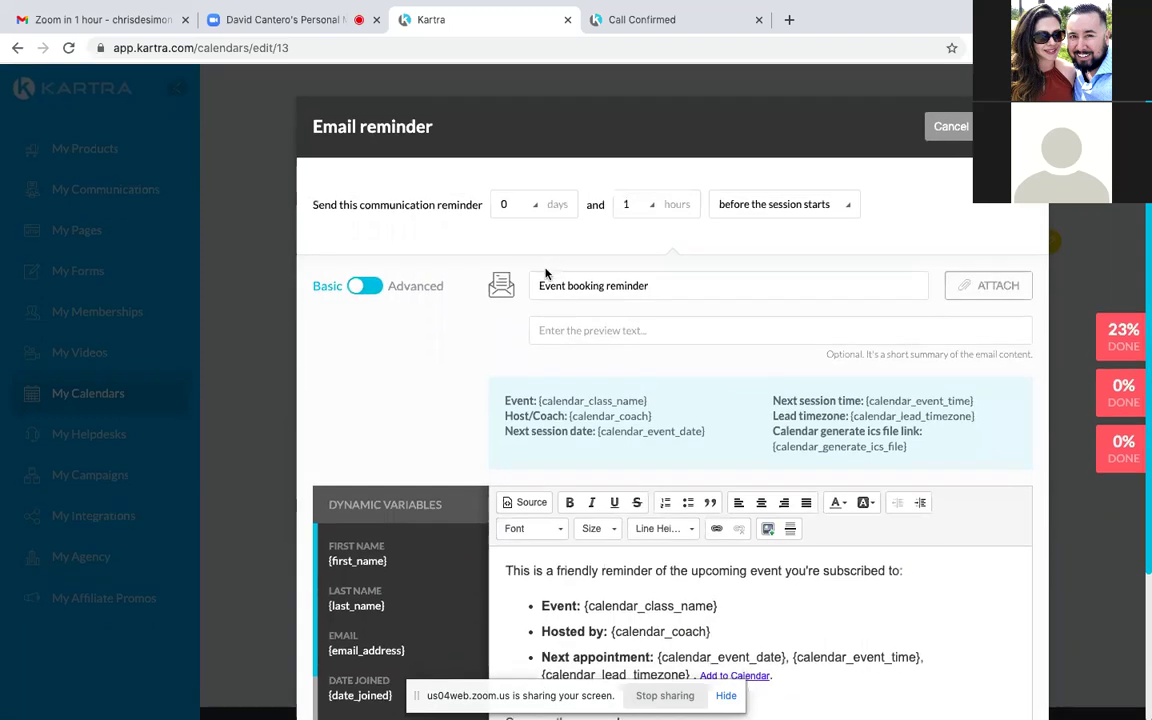
pyautogui.scroll(-4, 545, 262)
pyautogui.scroll(4, 545, 262)
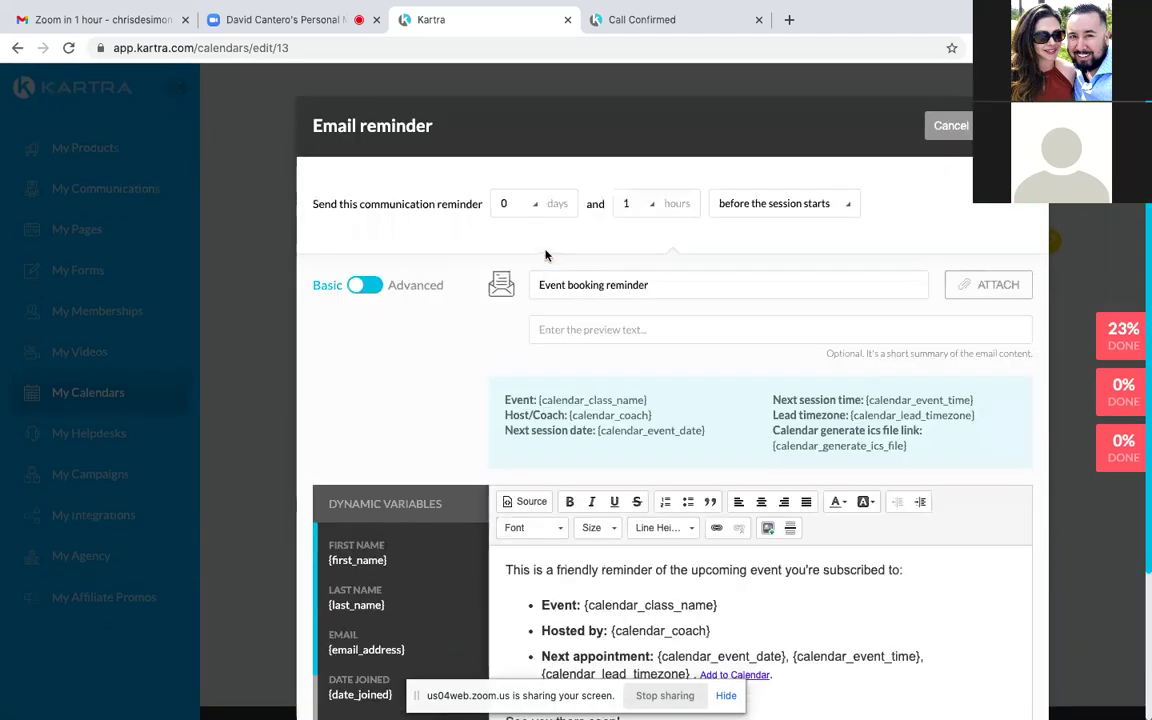
pyautogui.click(938, 130)
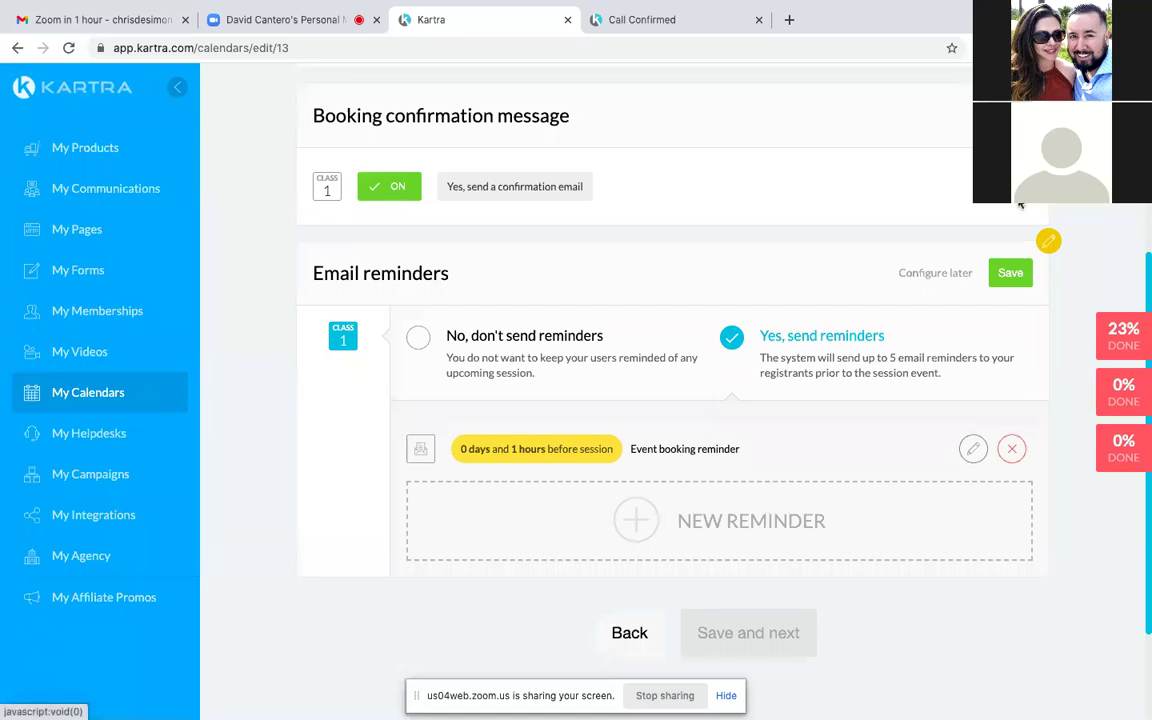
# Save the email reminders as ON with the single reminder configured
pyautogui.click(1008, 276)
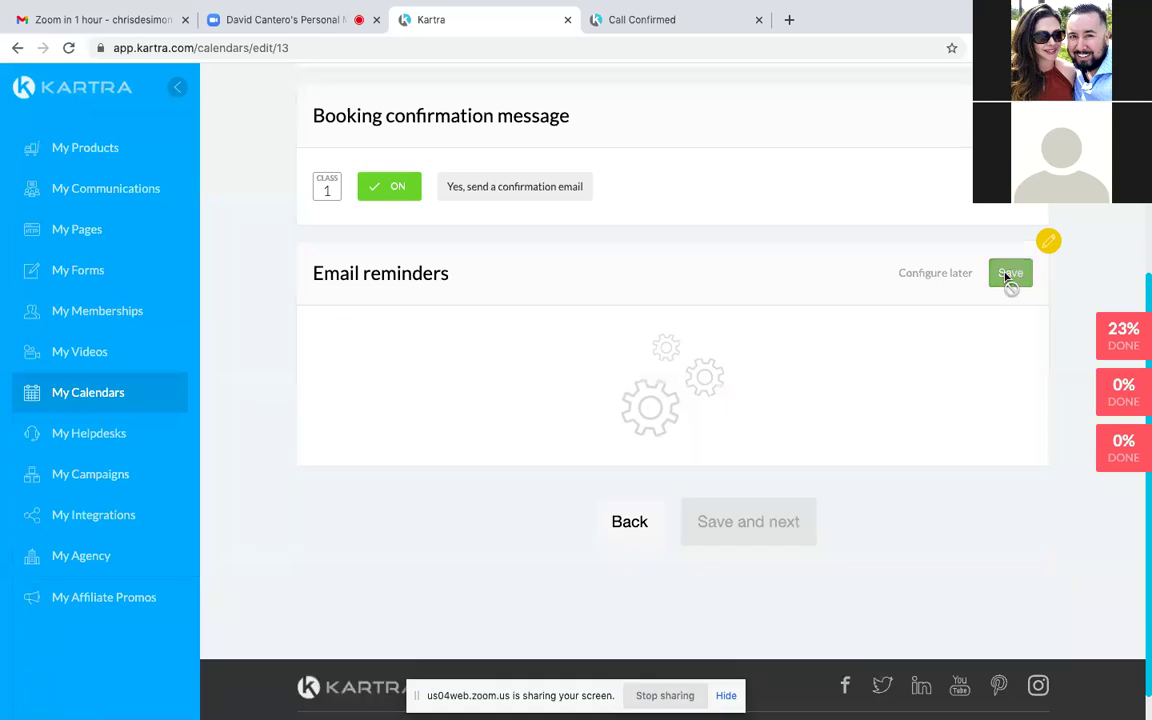
pyautogui.scroll(3, 868, 295)
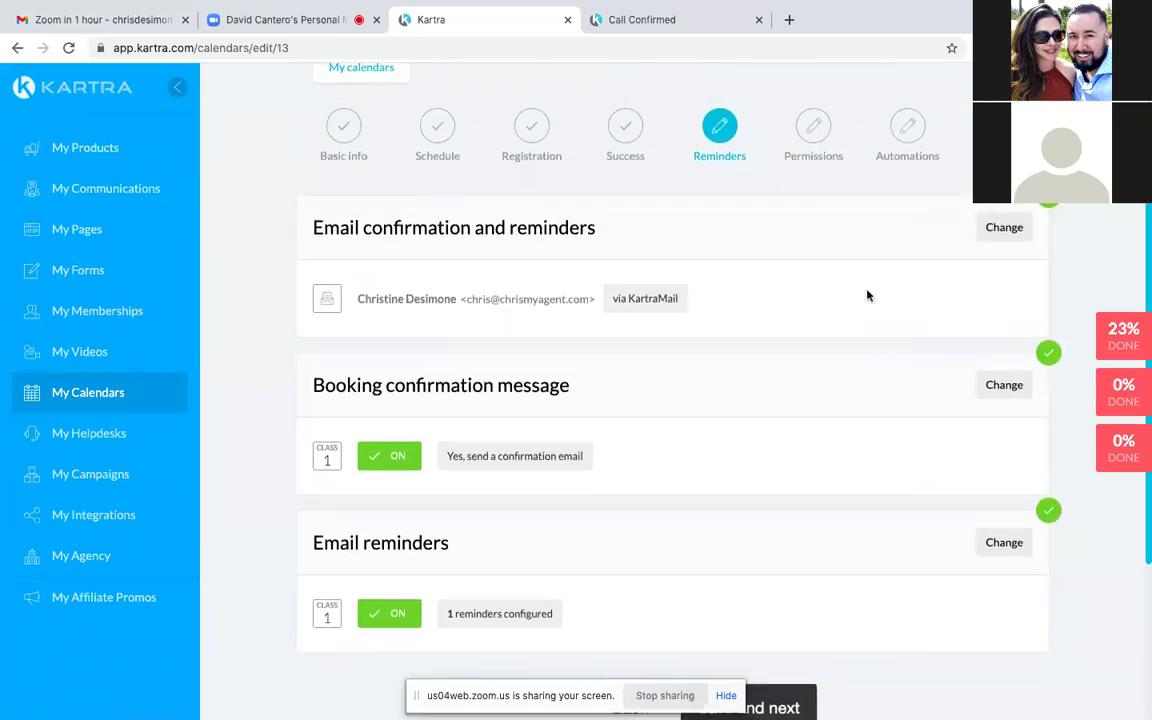
pyautogui.scroll(1, 825, 375)
pyautogui.scroll(-4, 824, 352)
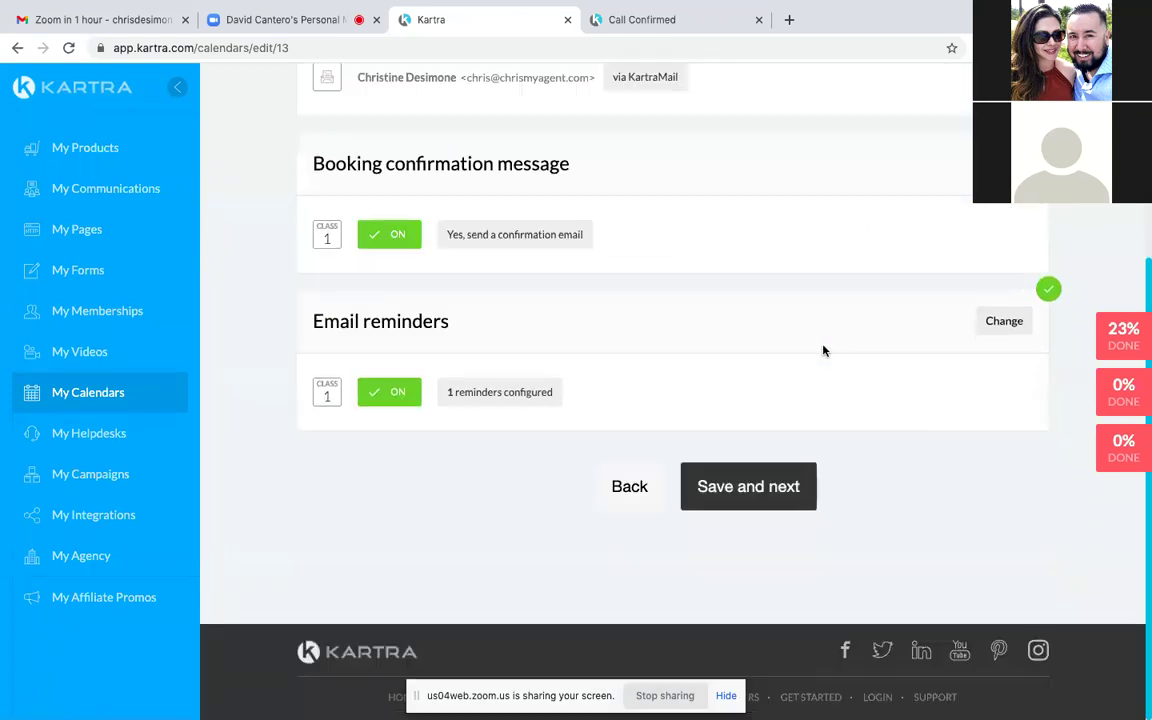
# On the Permissions step, select 'Yes, allow cancellations' and save it
pyautogui.click(772, 478)
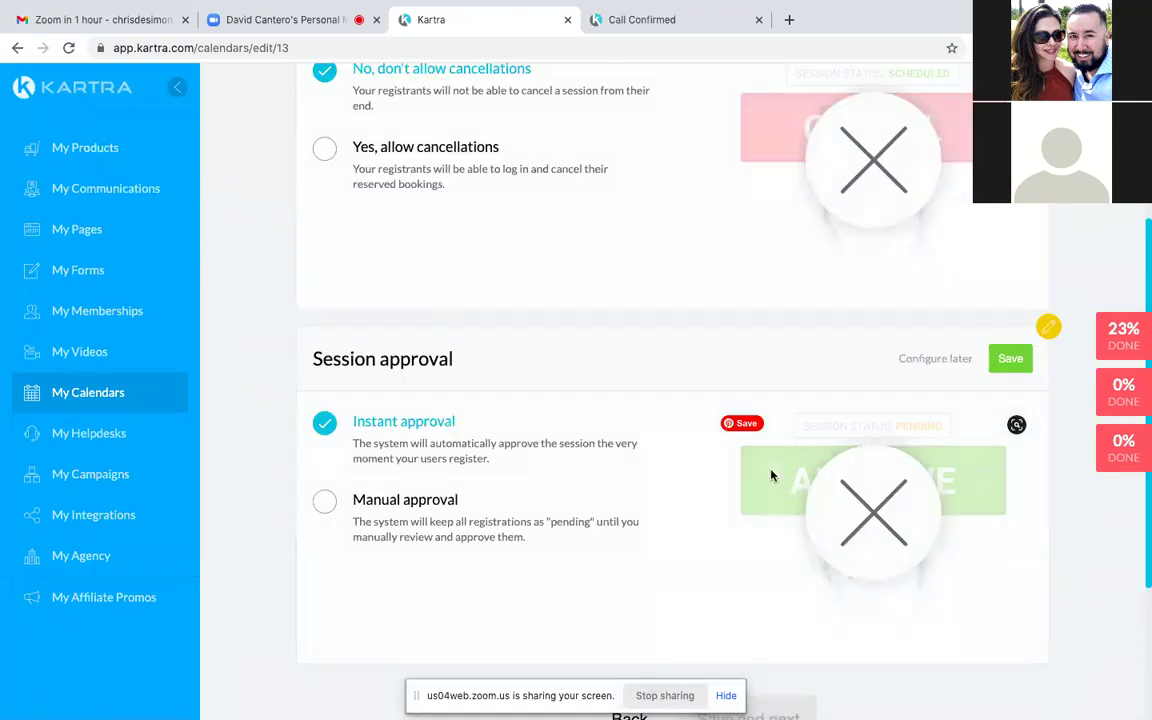
pyautogui.scroll(3, 771, 476)
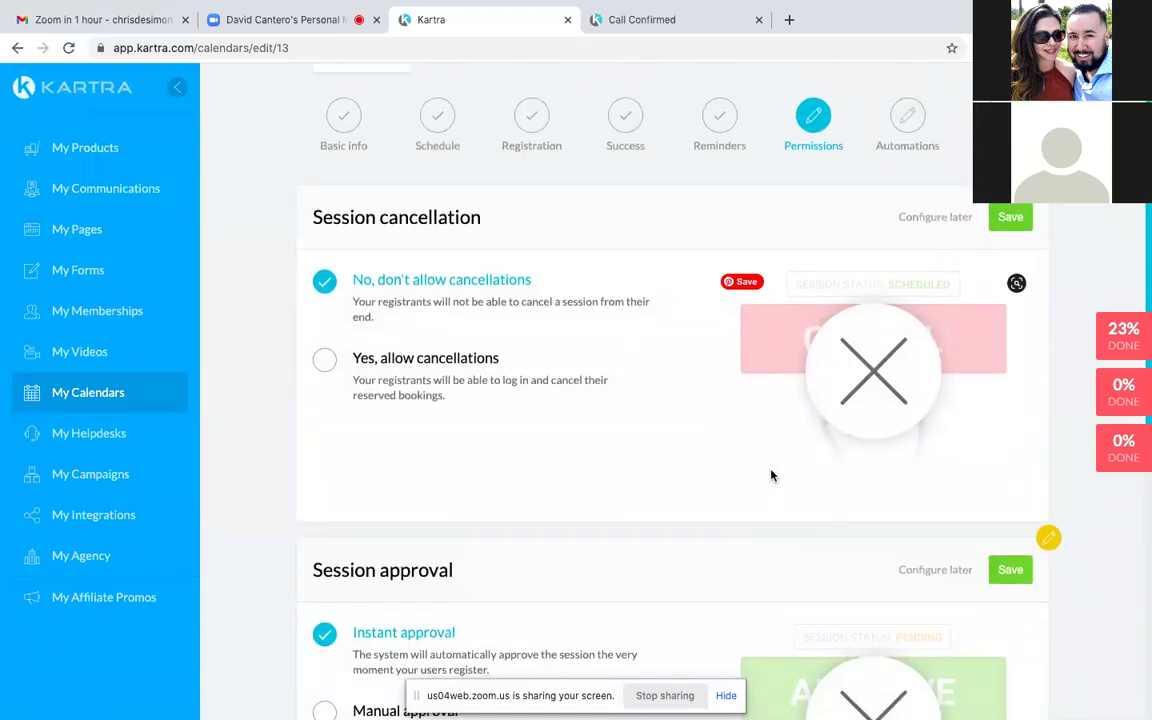
pyautogui.click(325, 361)
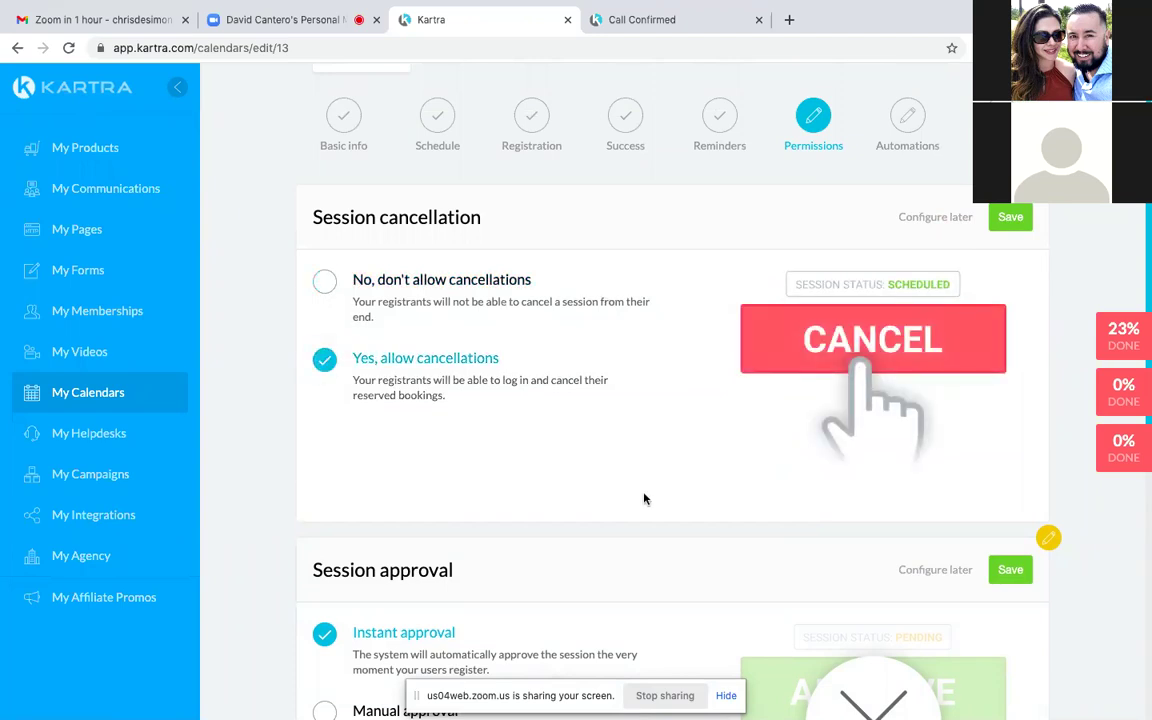
pyautogui.scroll(-1, 644, 500)
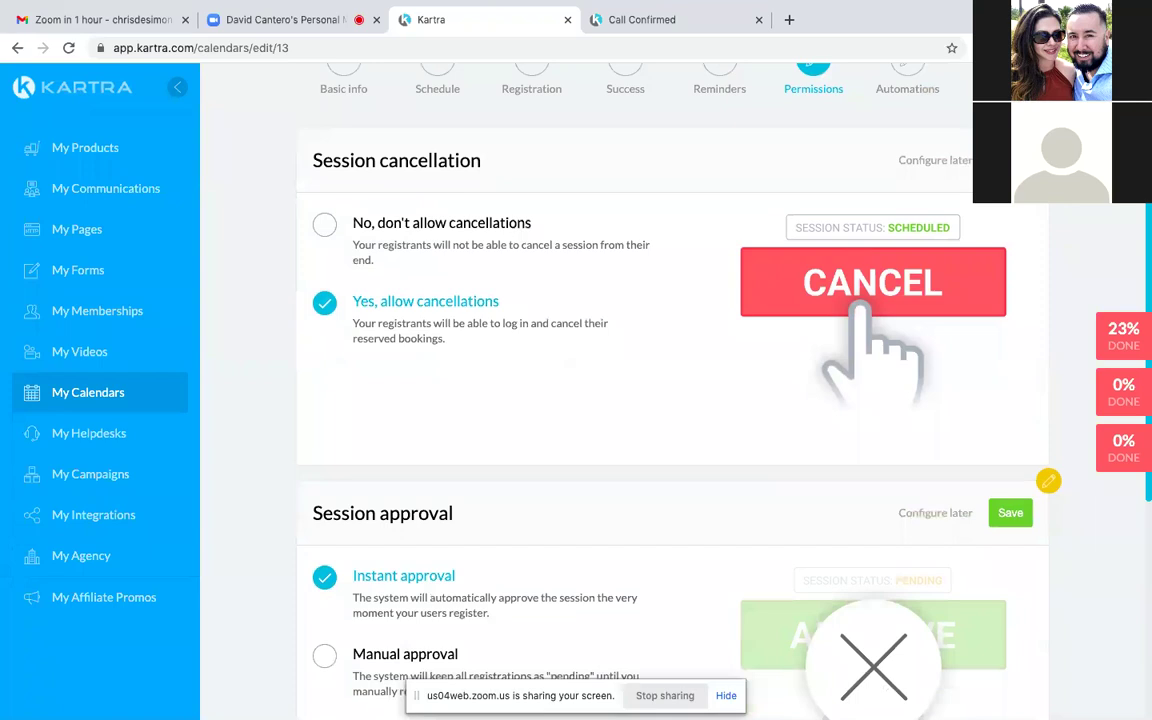
pyautogui.click(1010, 160)
# Save instant session approval as on and proceed to the Automations step
pyautogui.scroll(-1, 535, 507)
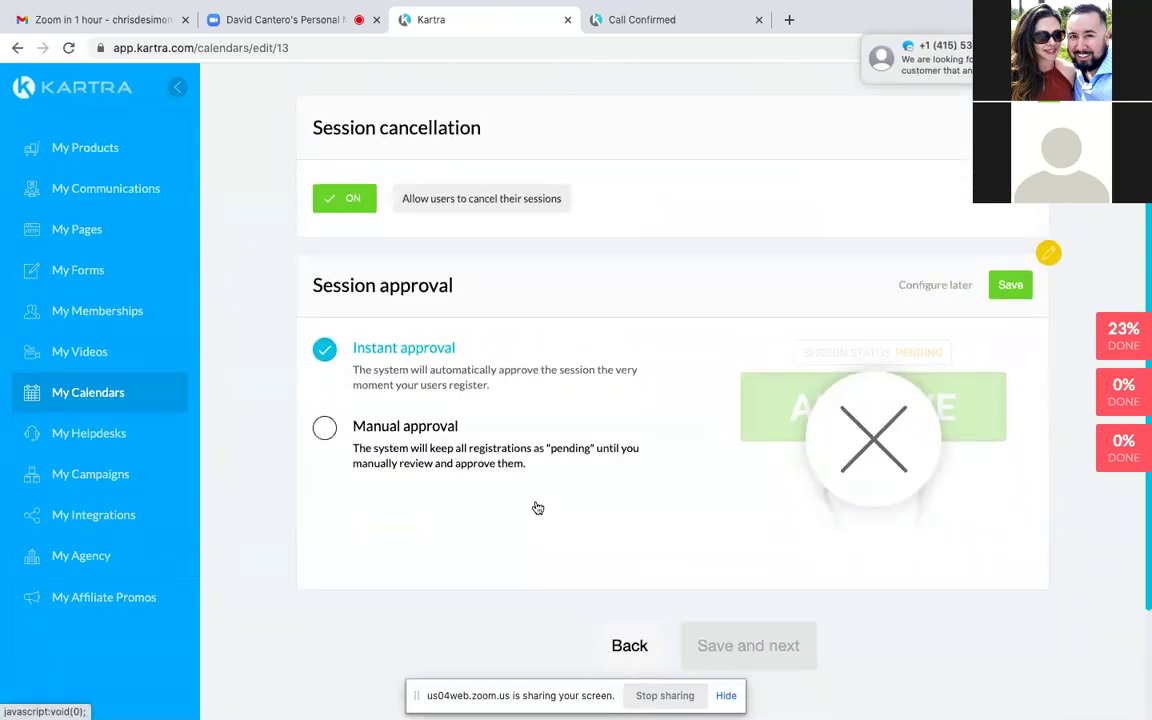
pyautogui.scroll(-1, 538, 508)
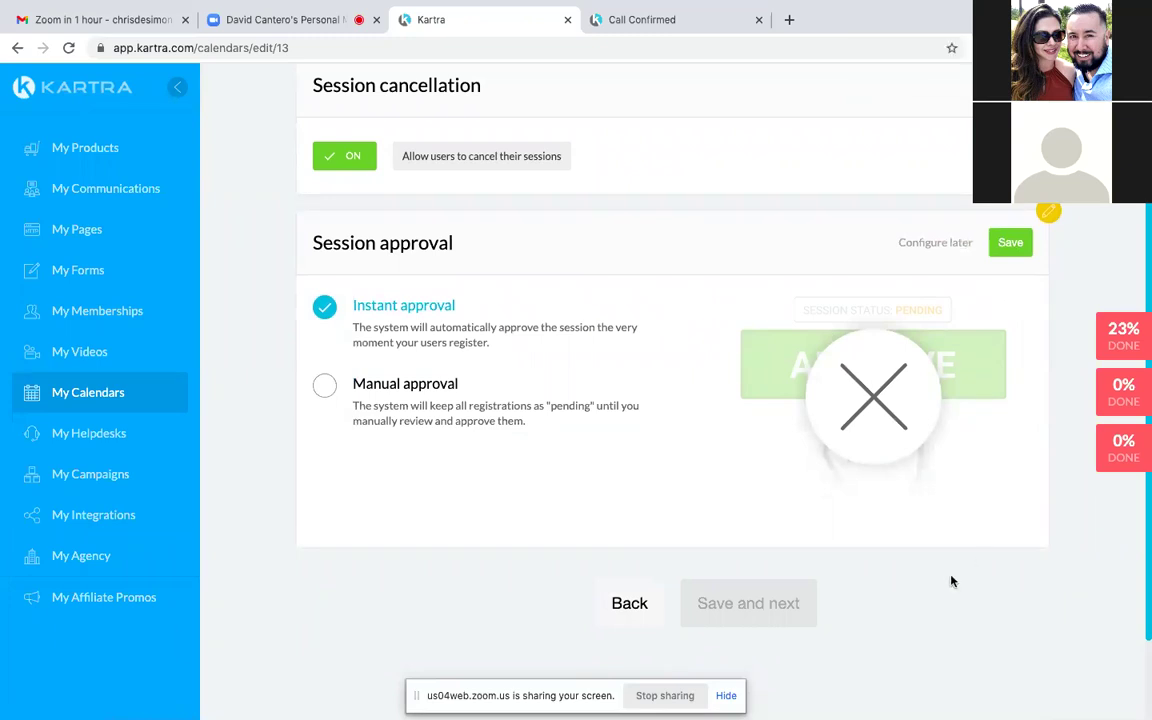
pyautogui.click(1010, 243)
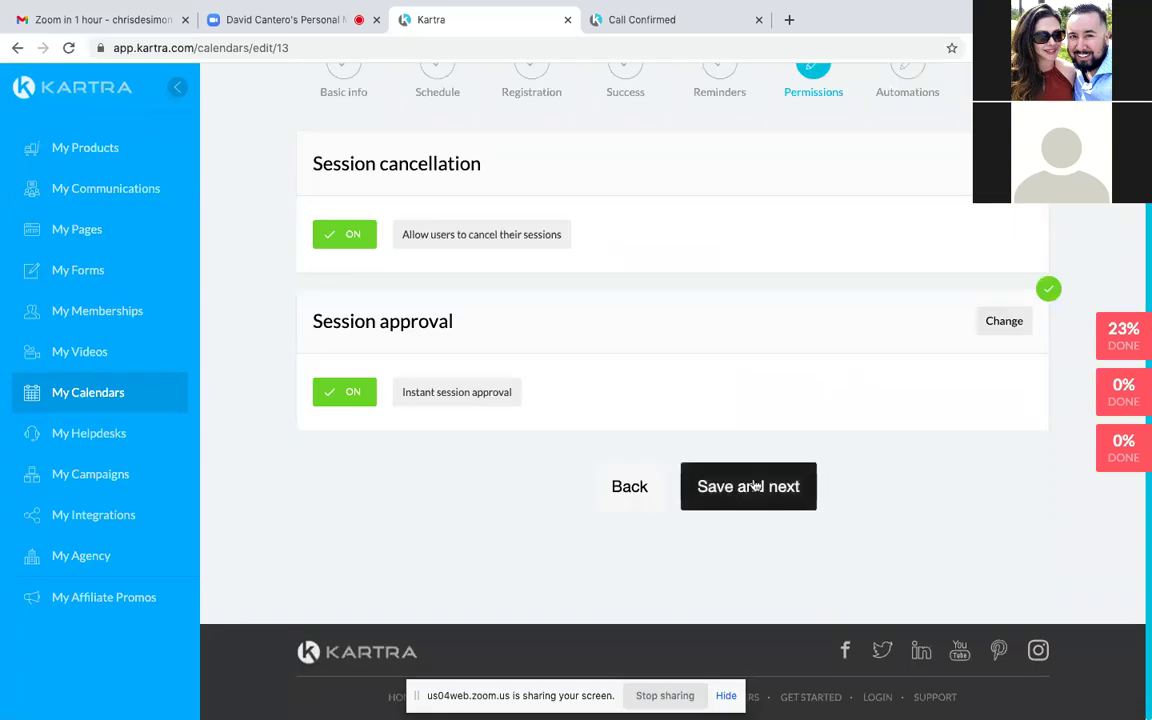
pyautogui.click(755, 485)
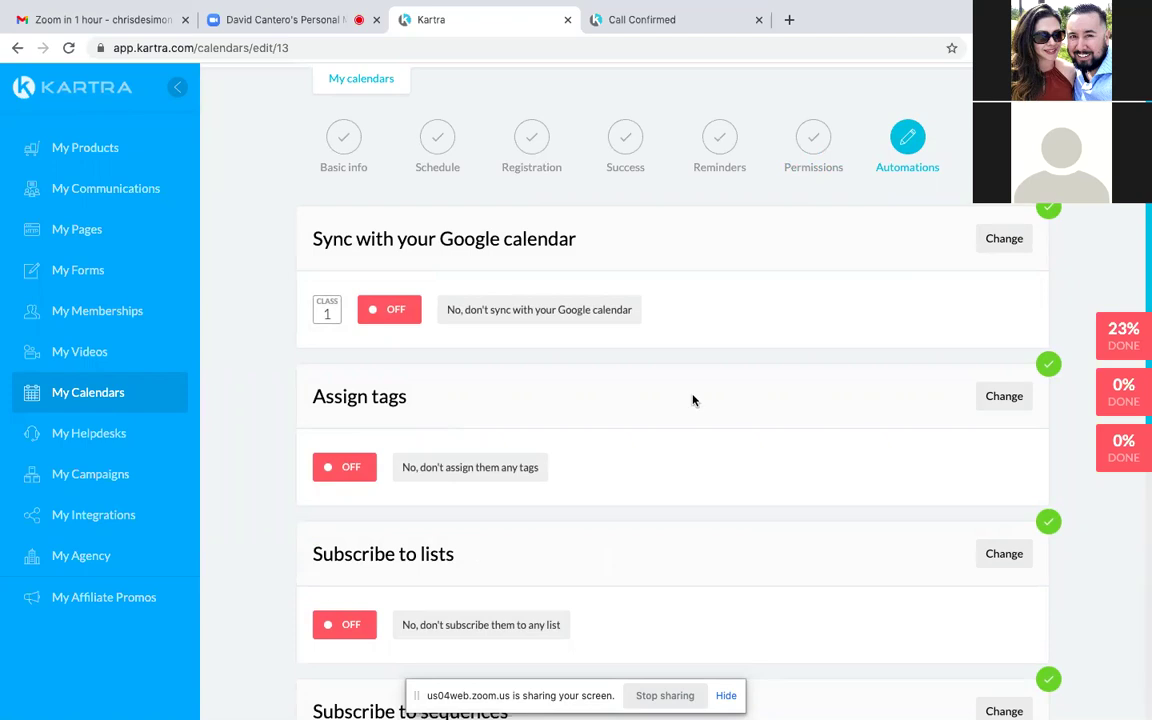
pyautogui.click(1004, 242)
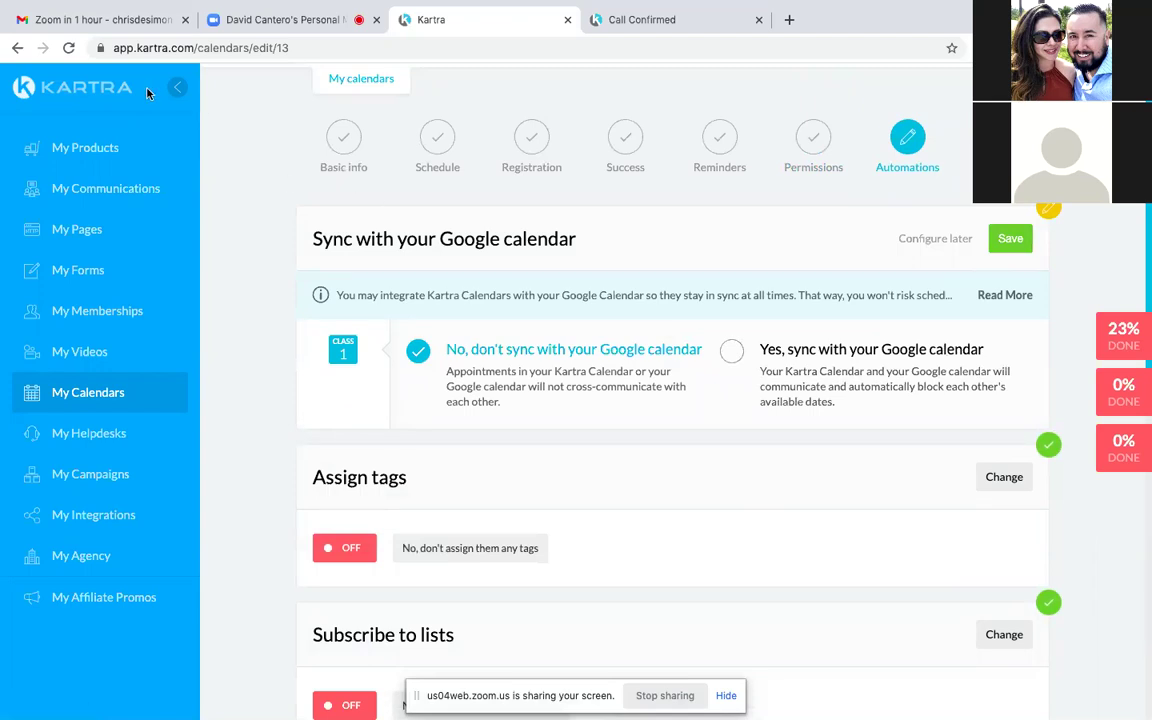
pyautogui.scroll(1, 343, 258)
pyautogui.scroll(-5, 343, 258)
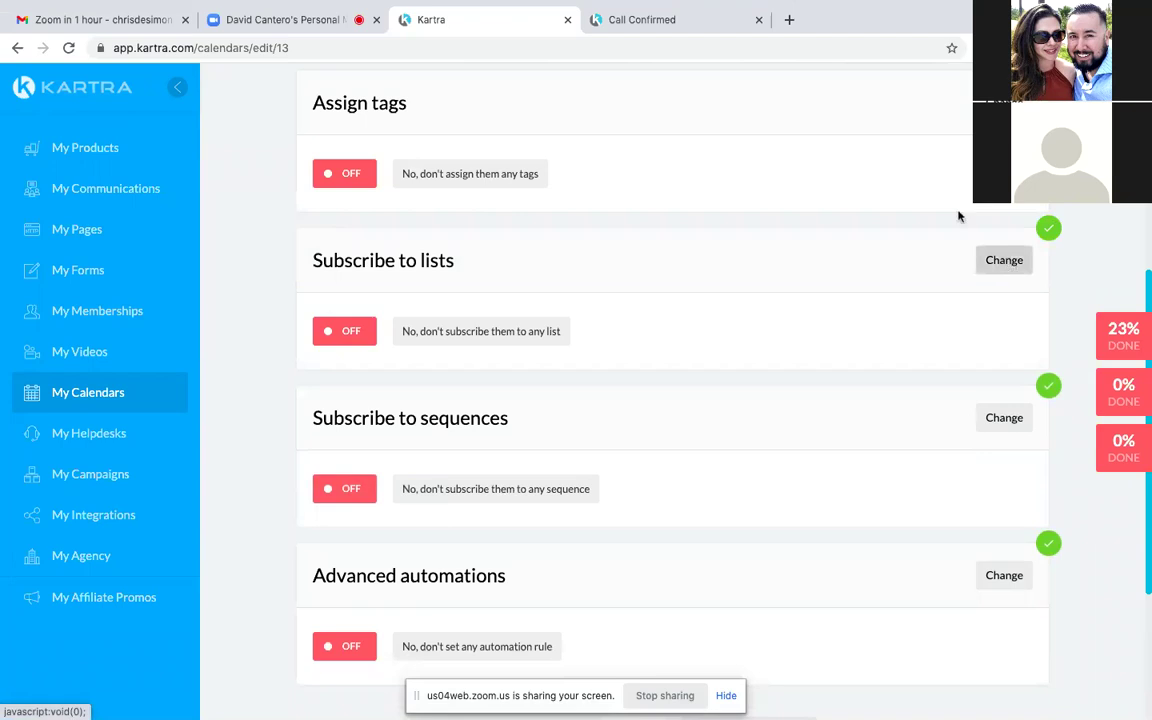
pyautogui.scroll(1, 838, 147)
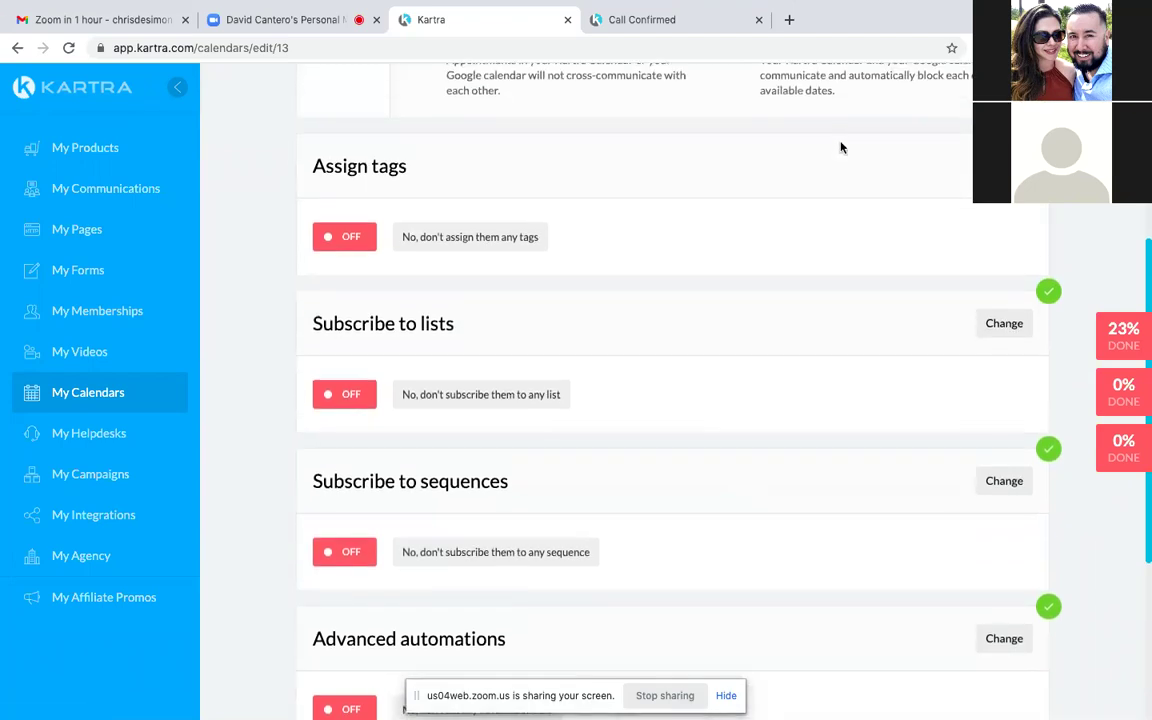
pyautogui.scroll(4, 950, 259)
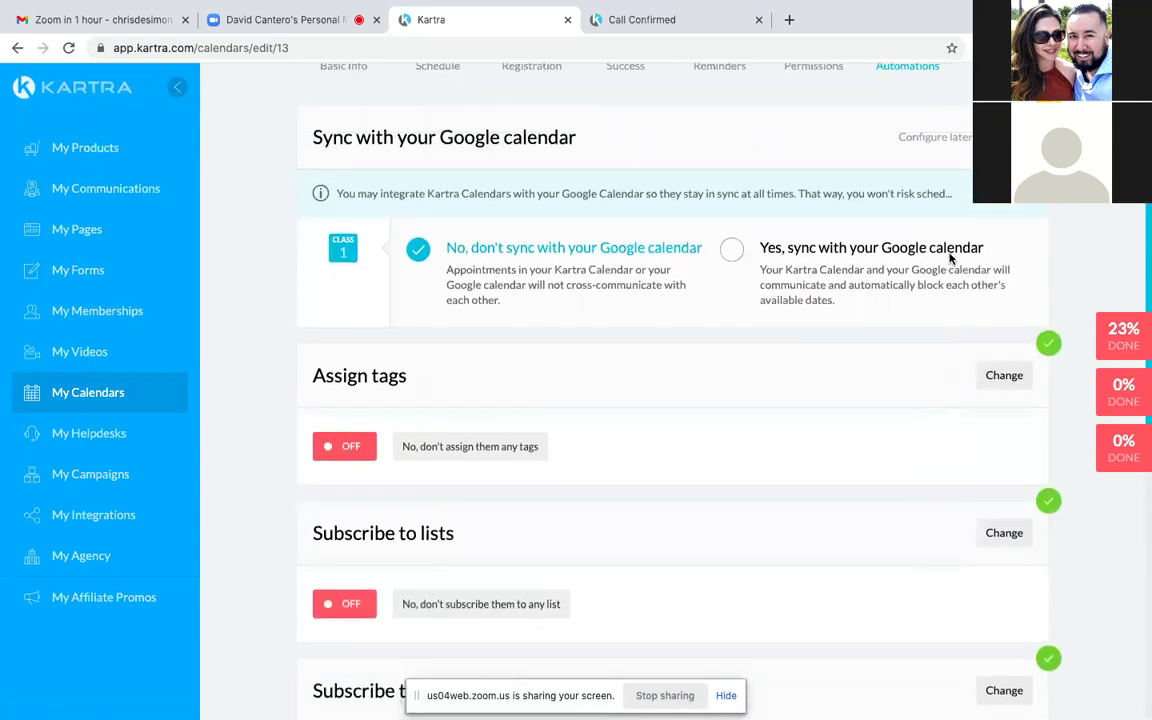
pyautogui.scroll(-1, 952, 255)
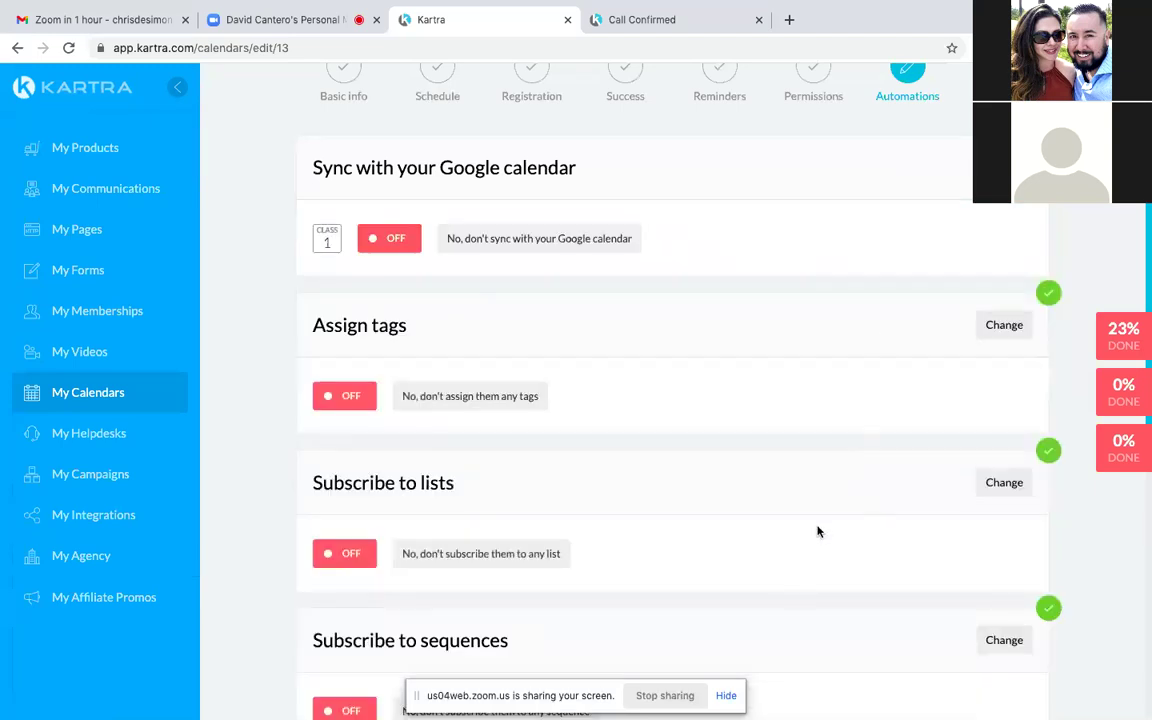
pyautogui.scroll(-2, 845, 545)
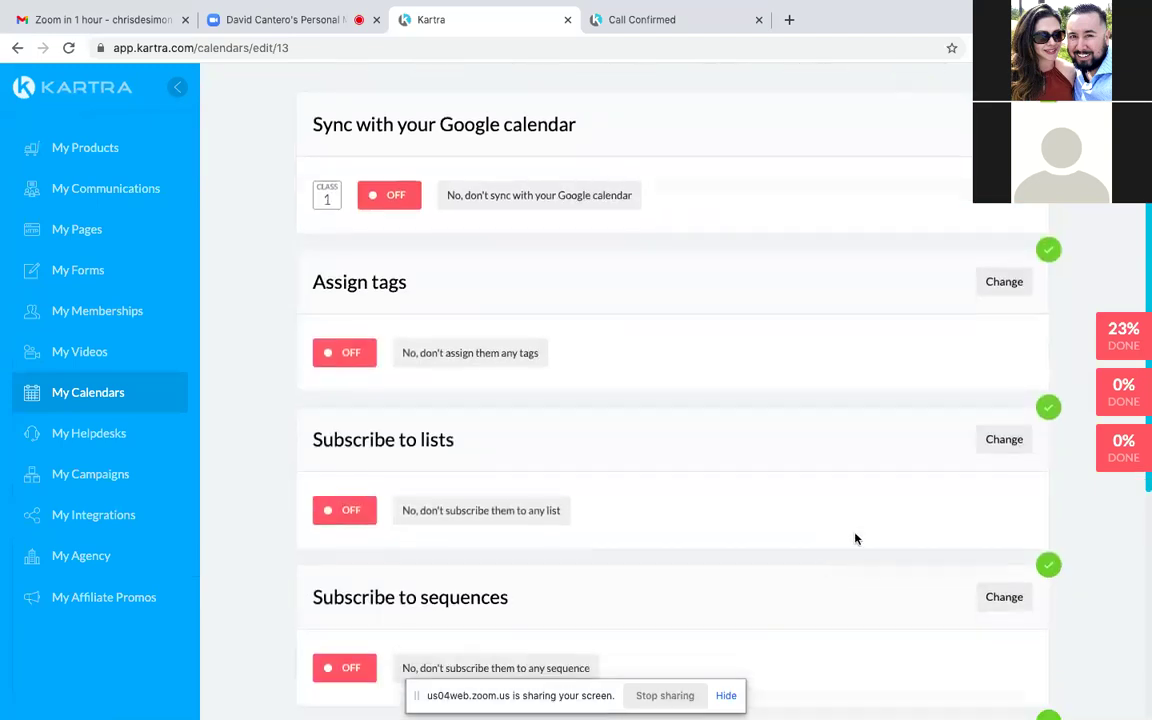
pyautogui.click(1002, 442)
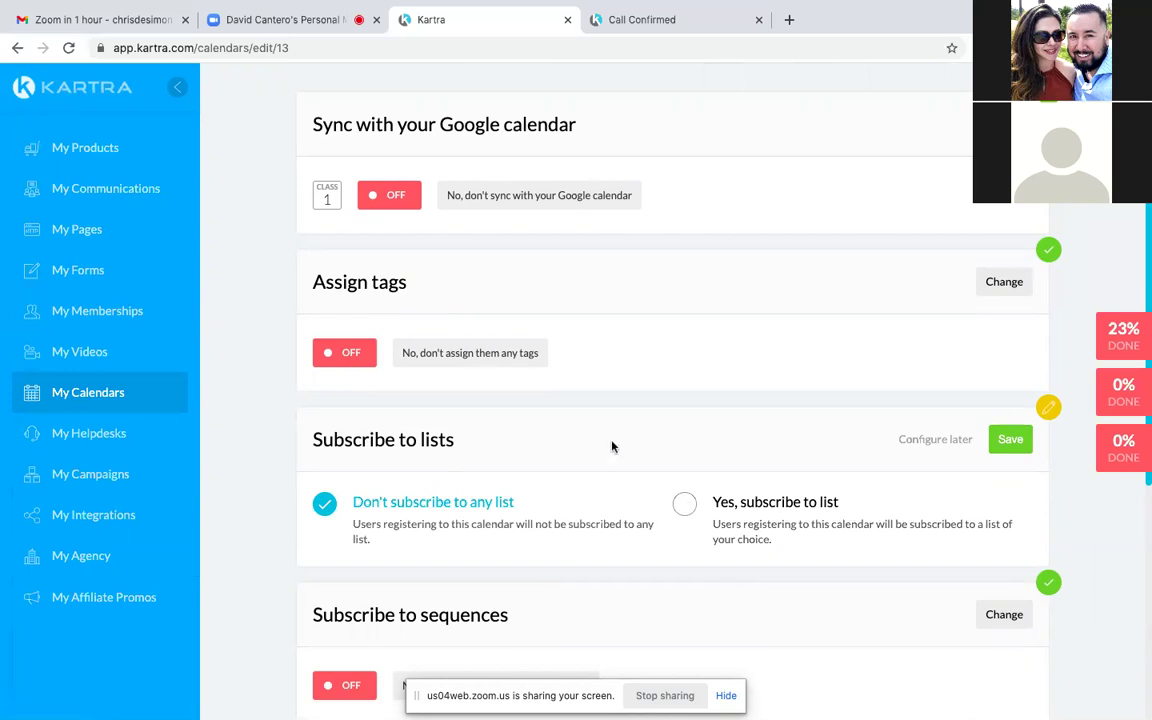
# Choose 'Yes, subscribe to list' and add the Scheduled Call Appointments list
pyautogui.click(684, 504)
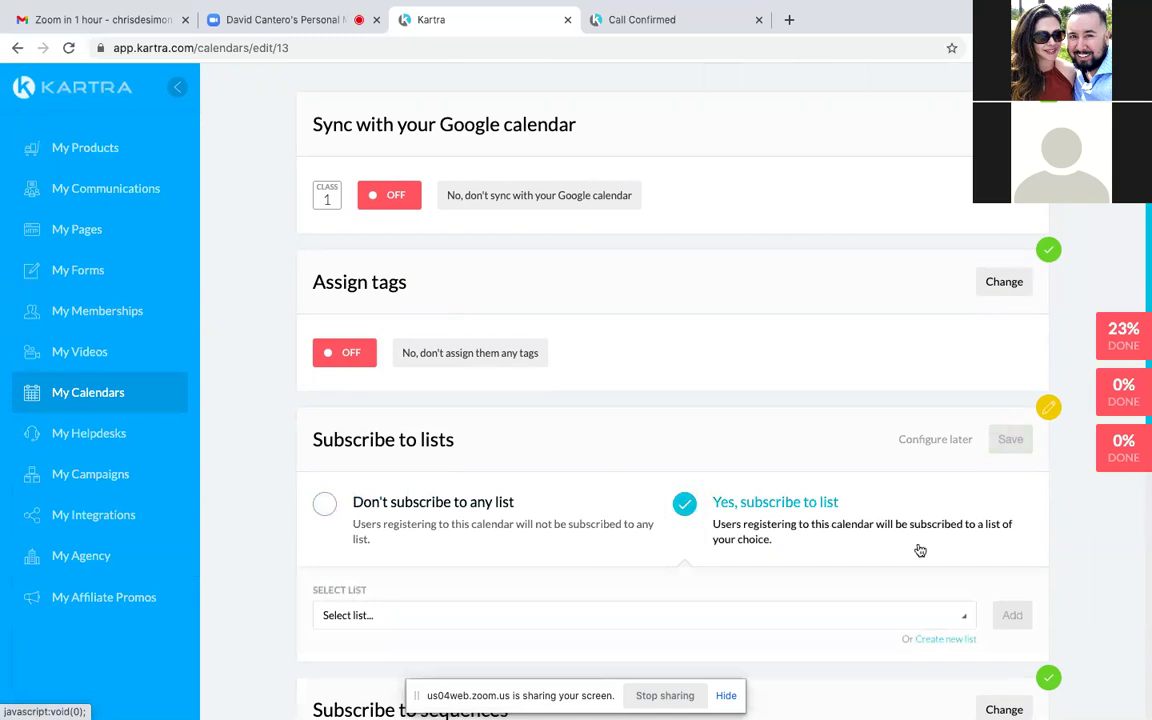
pyautogui.click(966, 622)
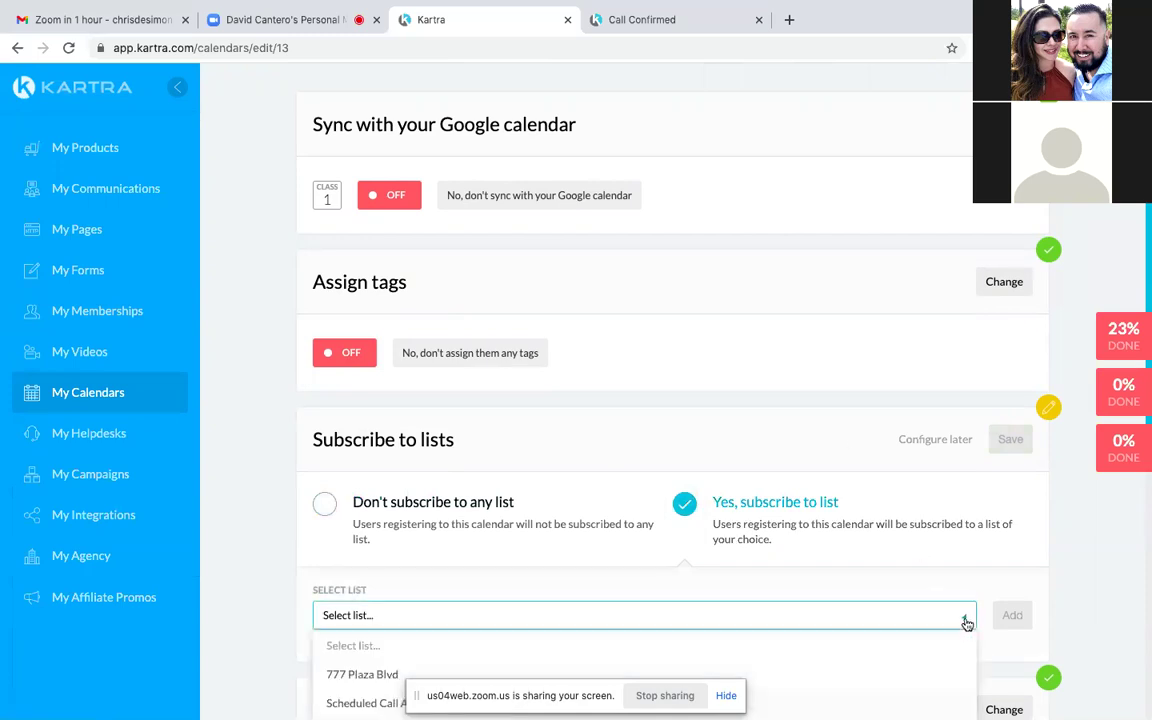
pyautogui.scroll(-4, 867, 588)
pyautogui.scroll(-1, 869, 587)
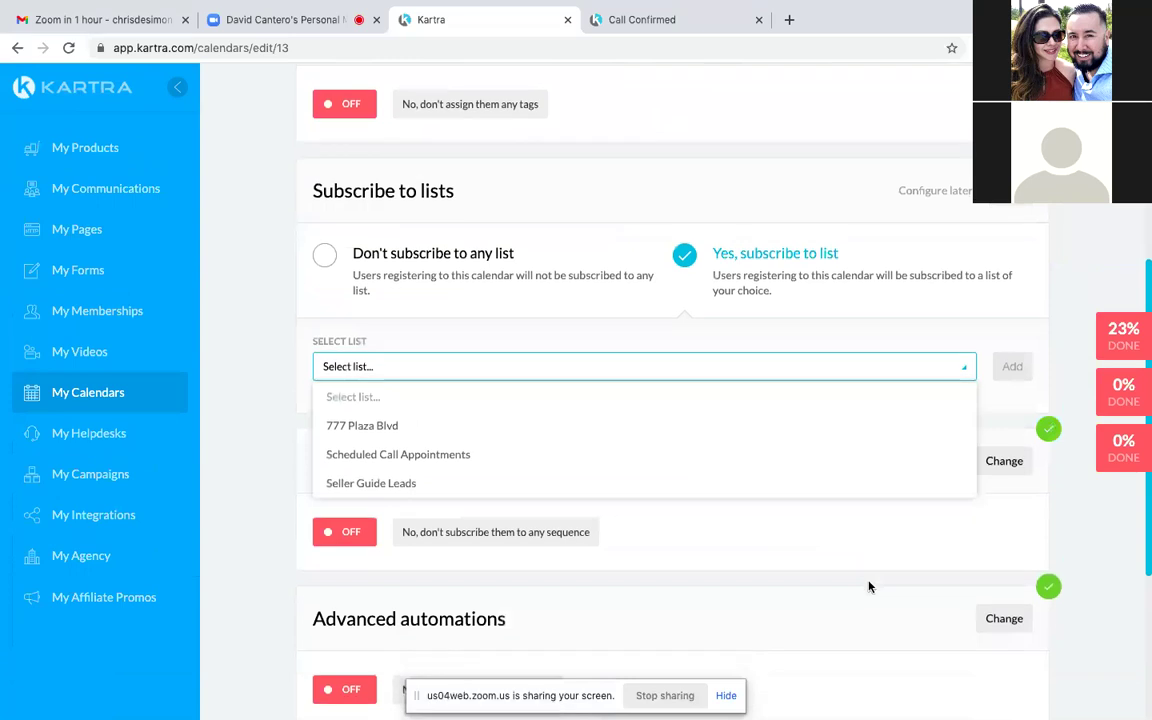
pyautogui.click(446, 462)
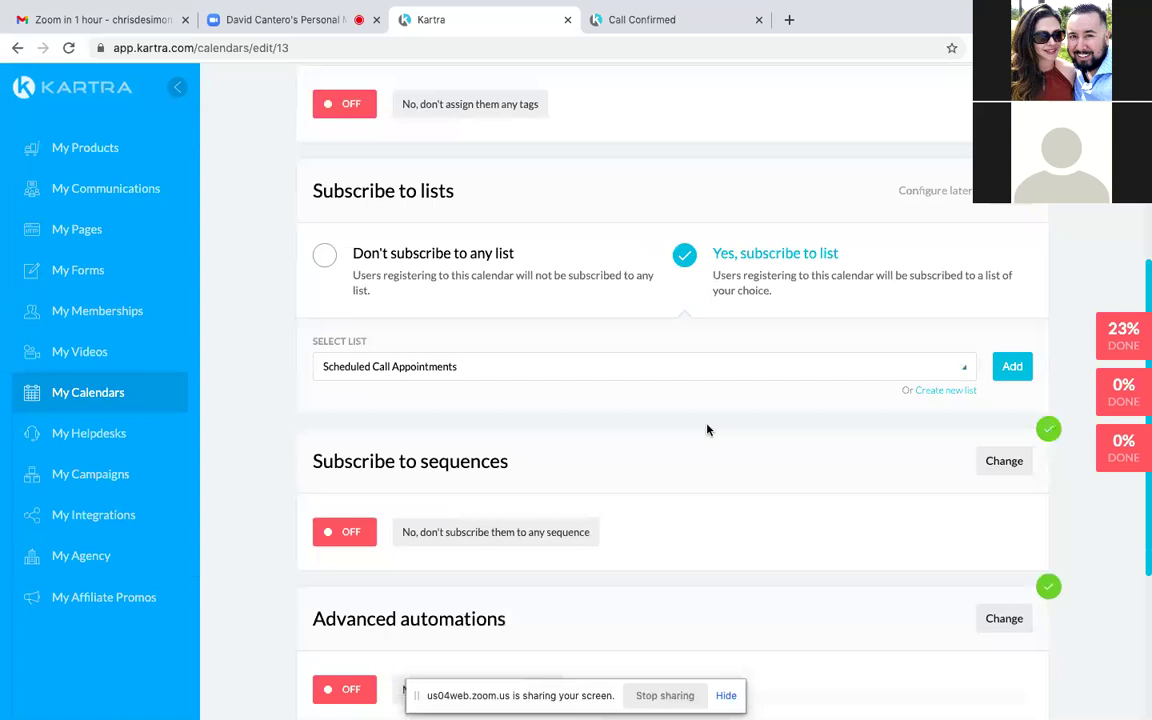
pyautogui.scroll(-3, 707, 430)
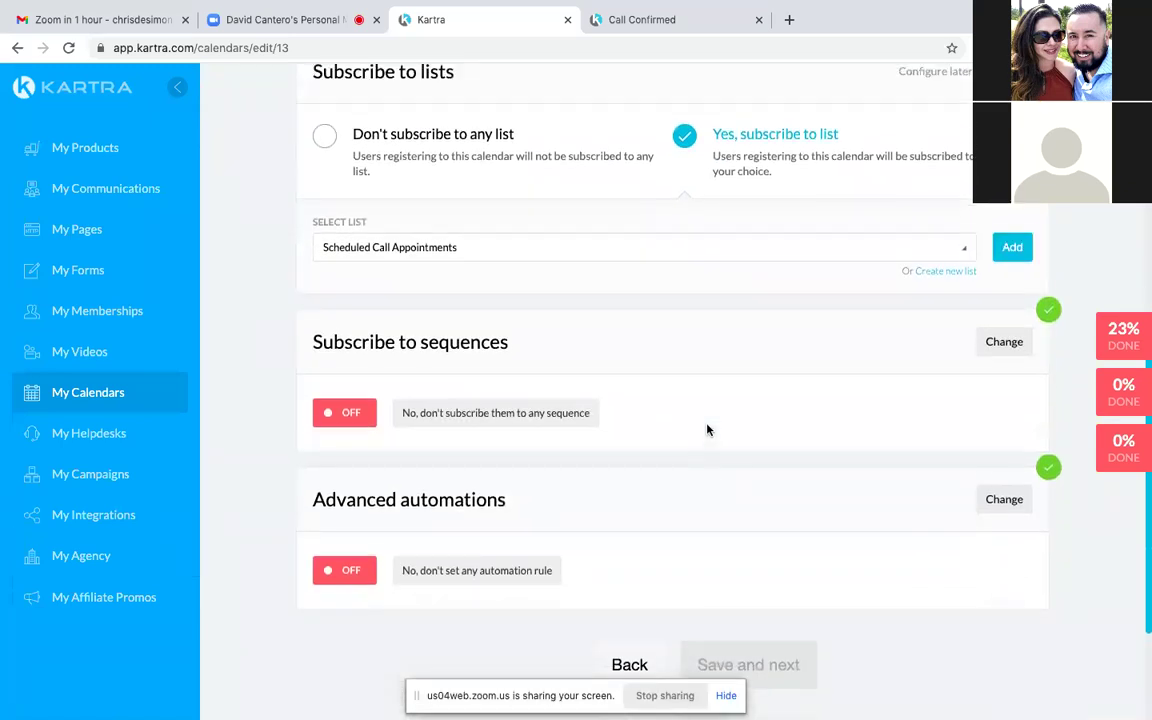
pyautogui.click(1013, 248)
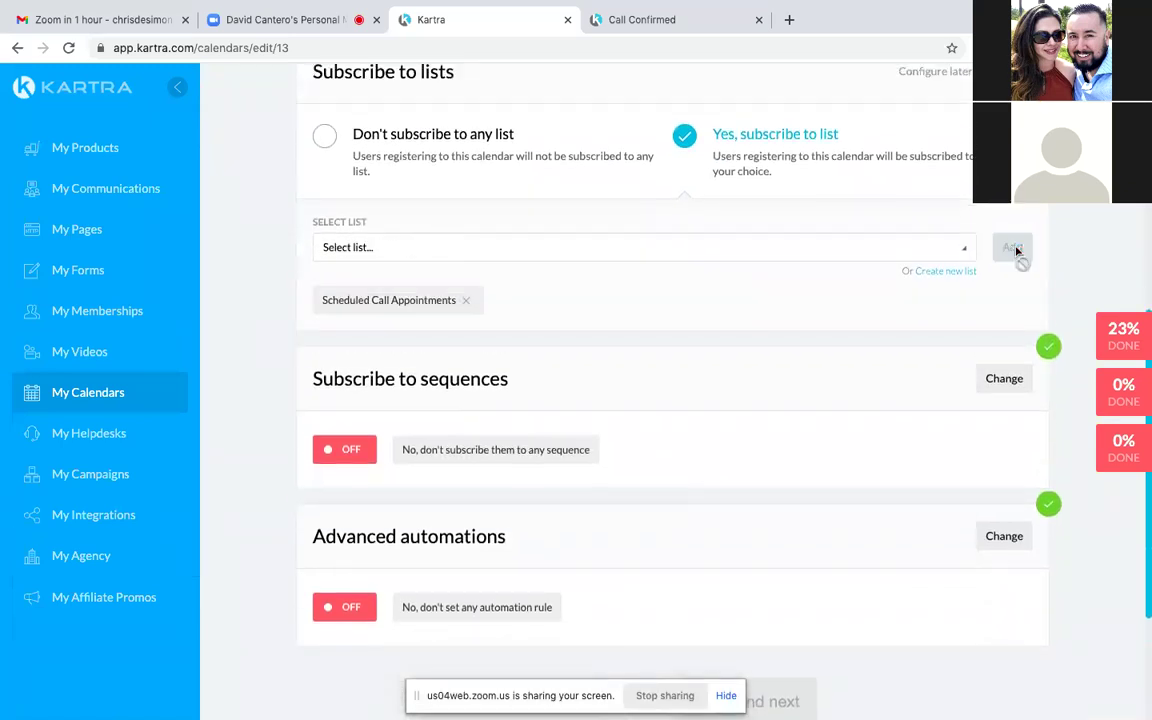
# Save the list subscription, leaving sequences and advanced automations off
pyautogui.scroll(-1, 773, 516)
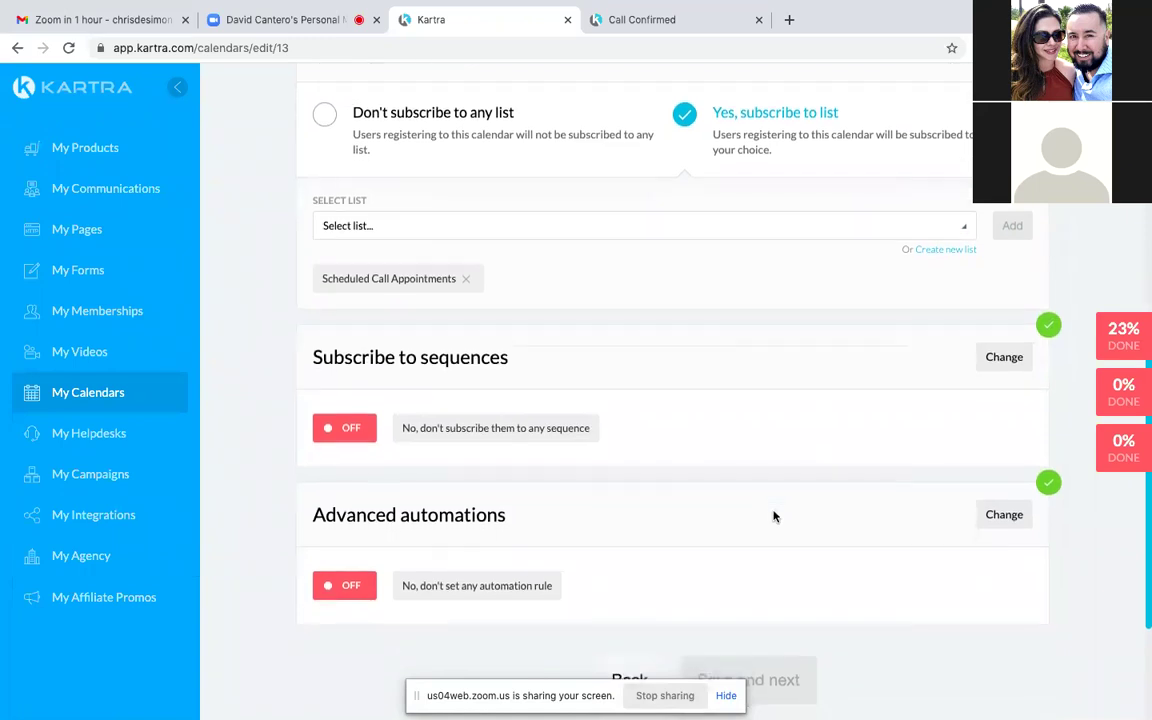
pyautogui.scroll(-1, 773, 516)
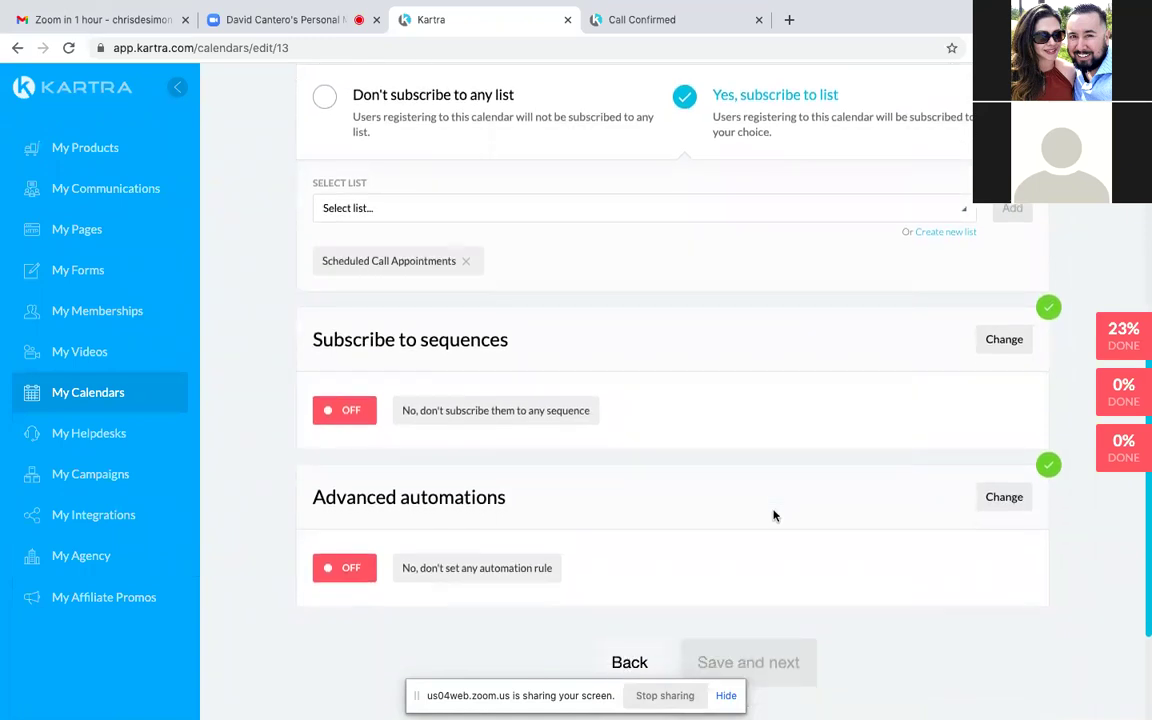
pyautogui.scroll(-5, 773, 516)
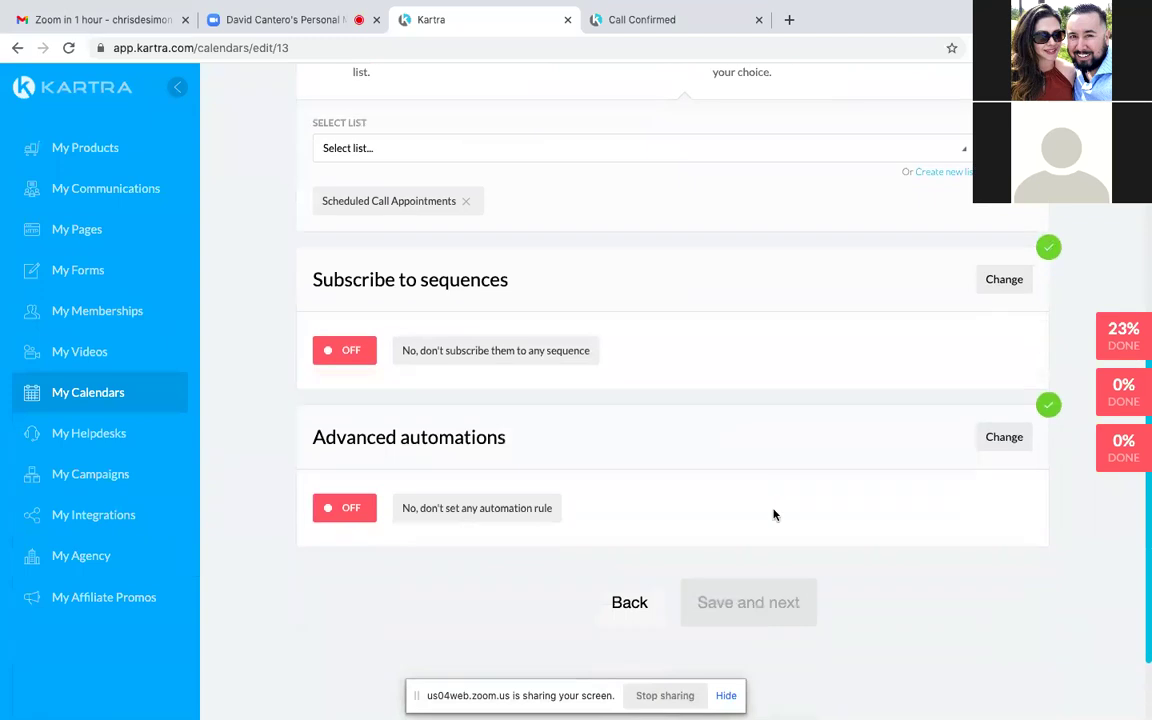
pyautogui.scroll(10, 773, 516)
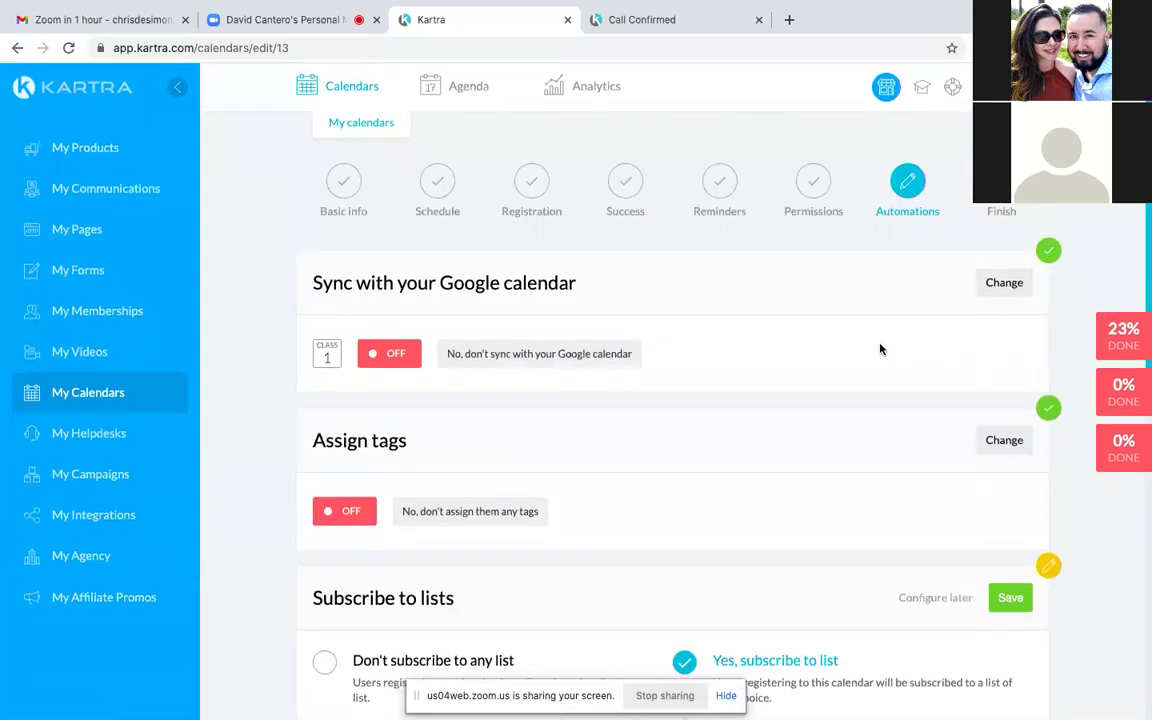
pyautogui.scroll(-4, 871, 491)
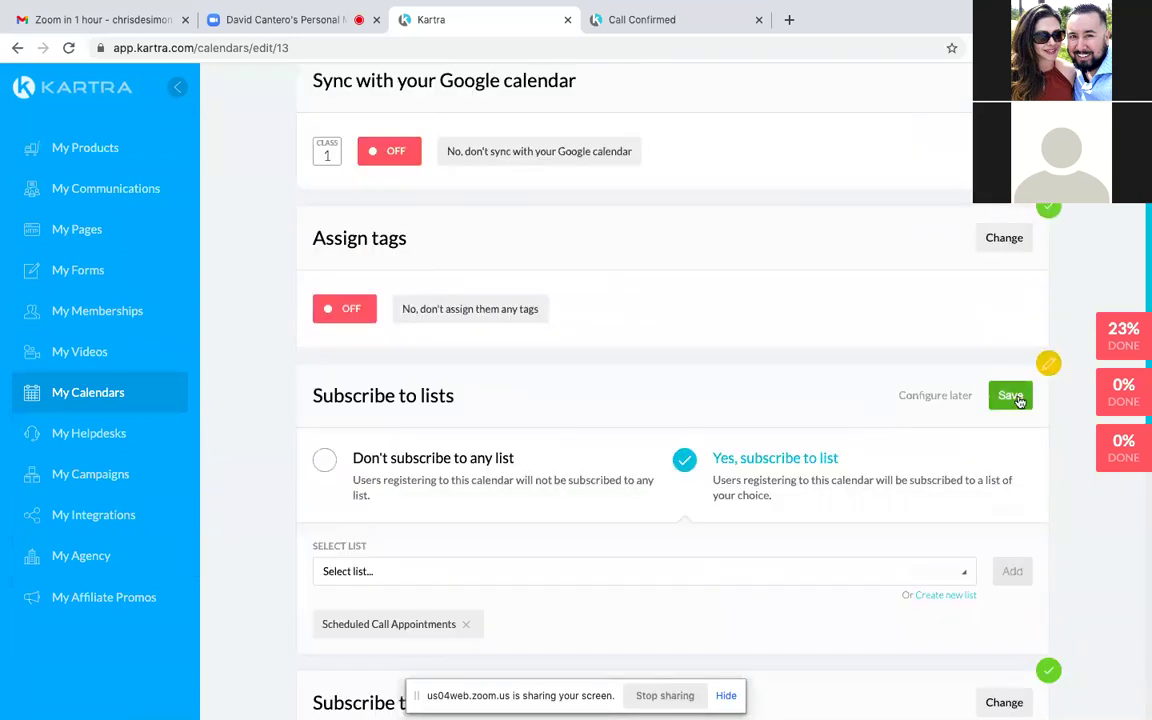
pyautogui.click(1016, 397)
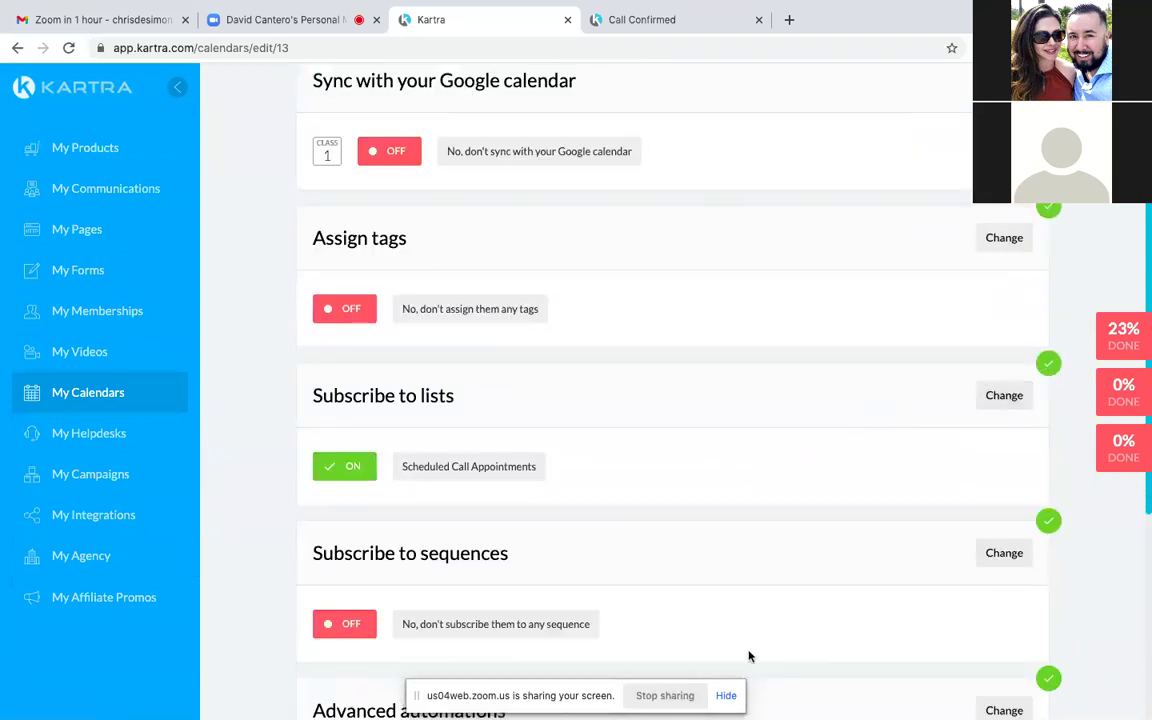
pyautogui.scroll(-1, 768, 611)
pyautogui.scroll(-5, 768, 611)
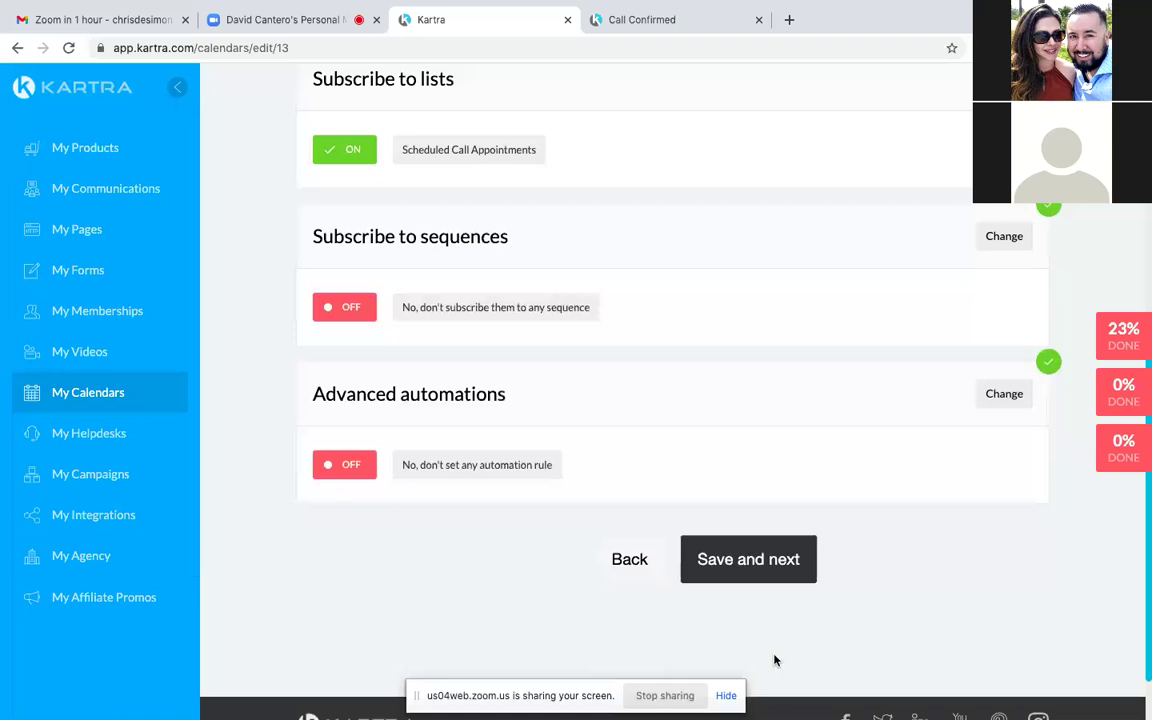
pyautogui.click(780, 555)
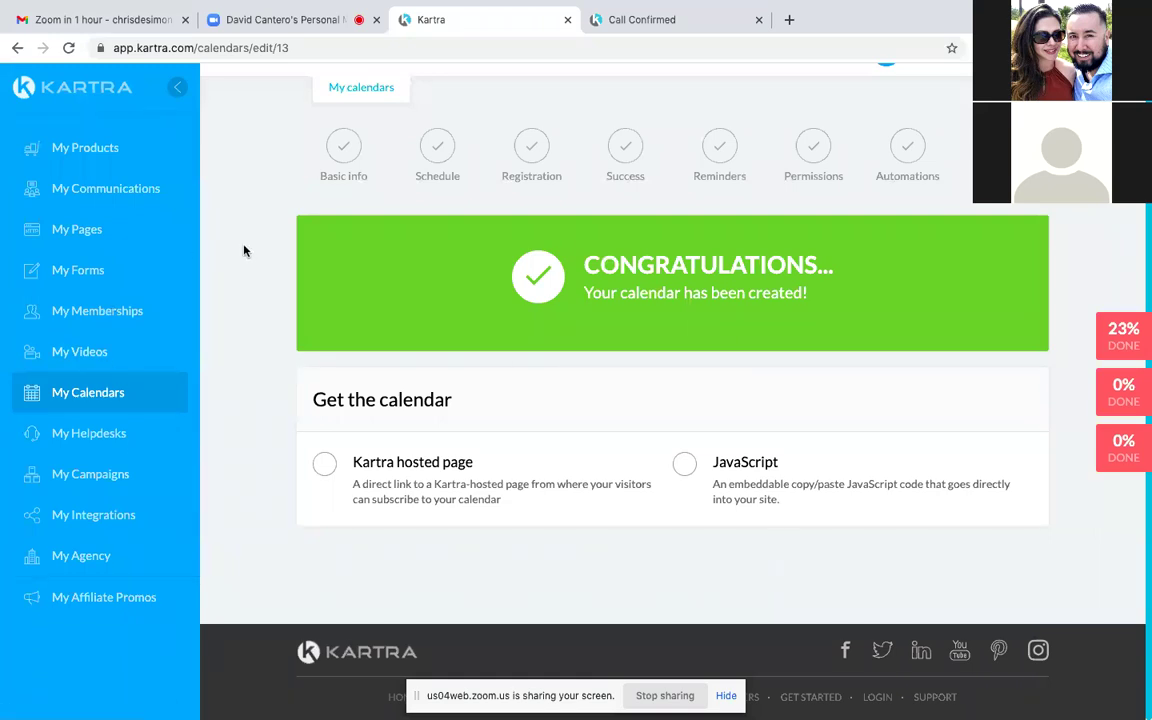
pyautogui.scroll(1, 244, 251)
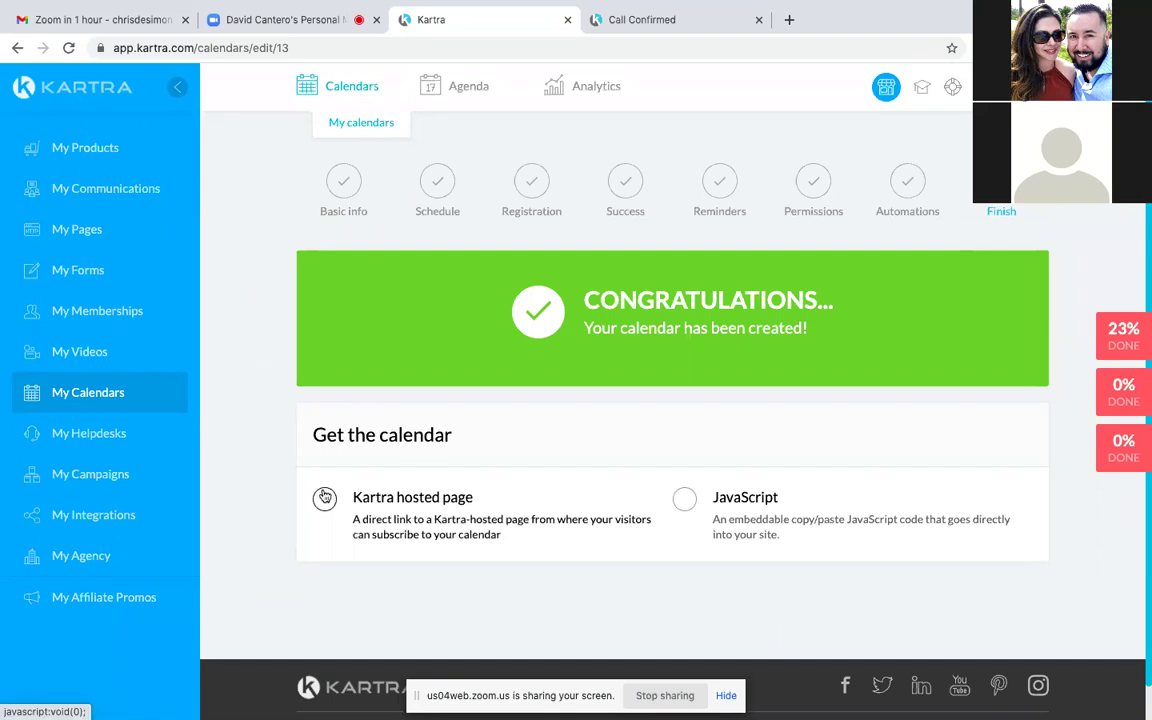
pyautogui.click(324, 497)
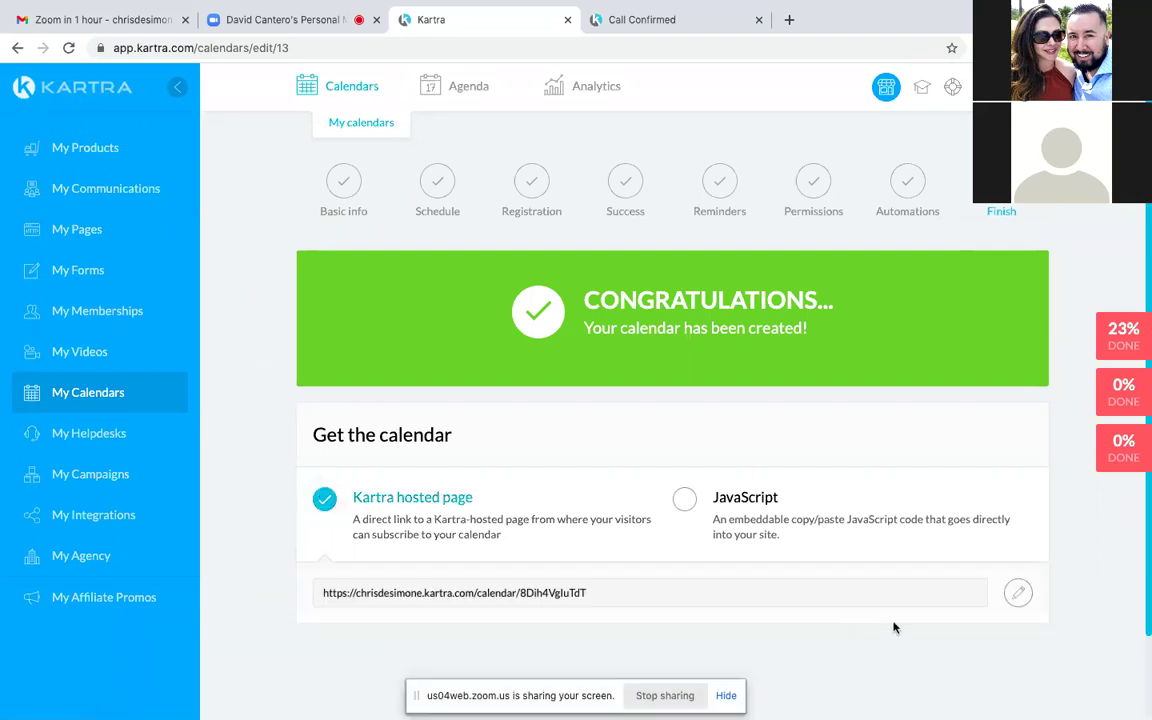
pyautogui.scroll(-1, 895, 627)
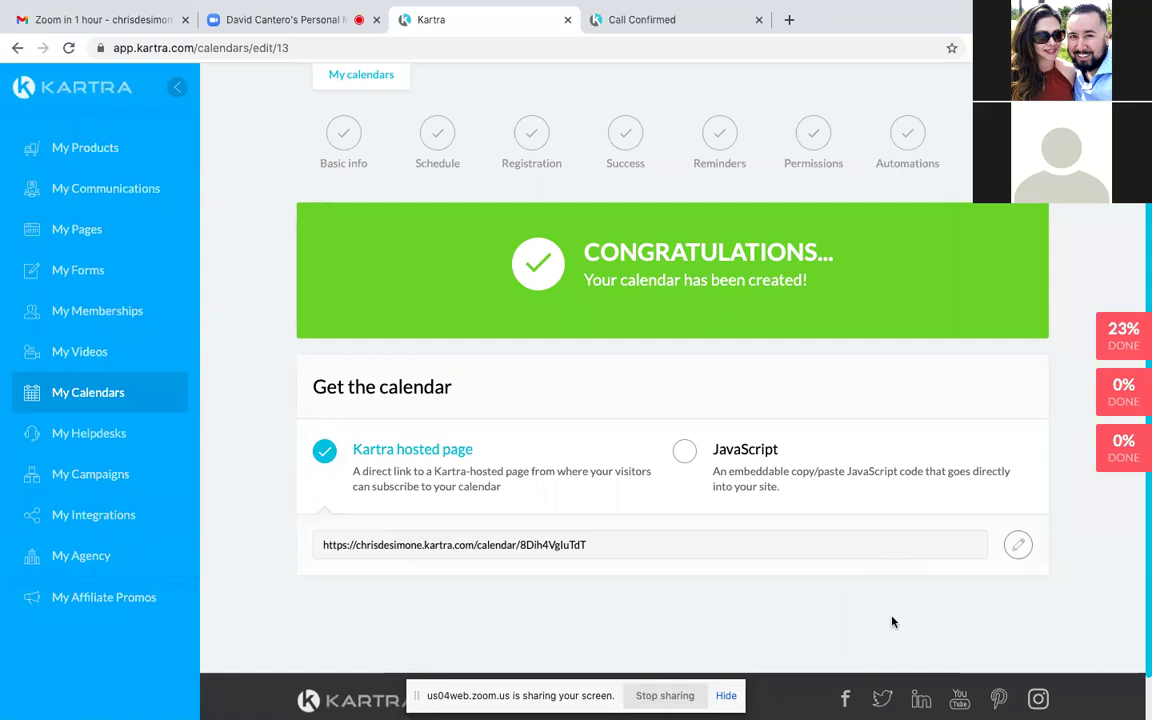
pyautogui.scroll(-1, 893, 622)
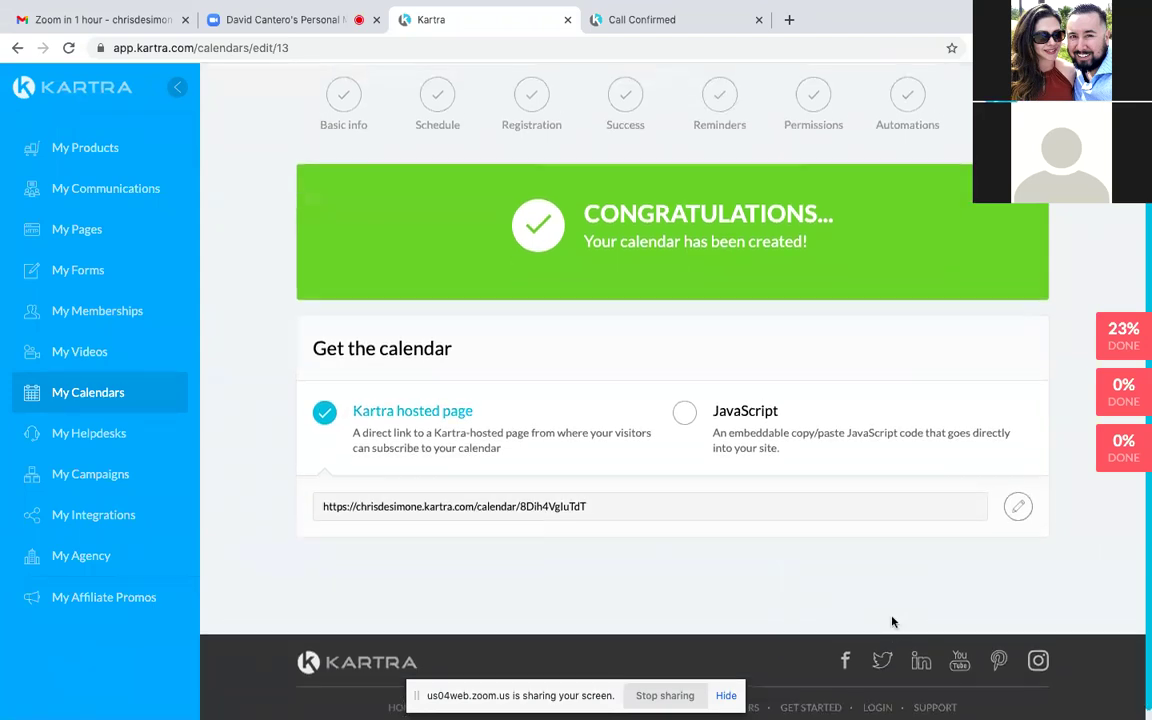
pyautogui.scroll(2, 893, 622)
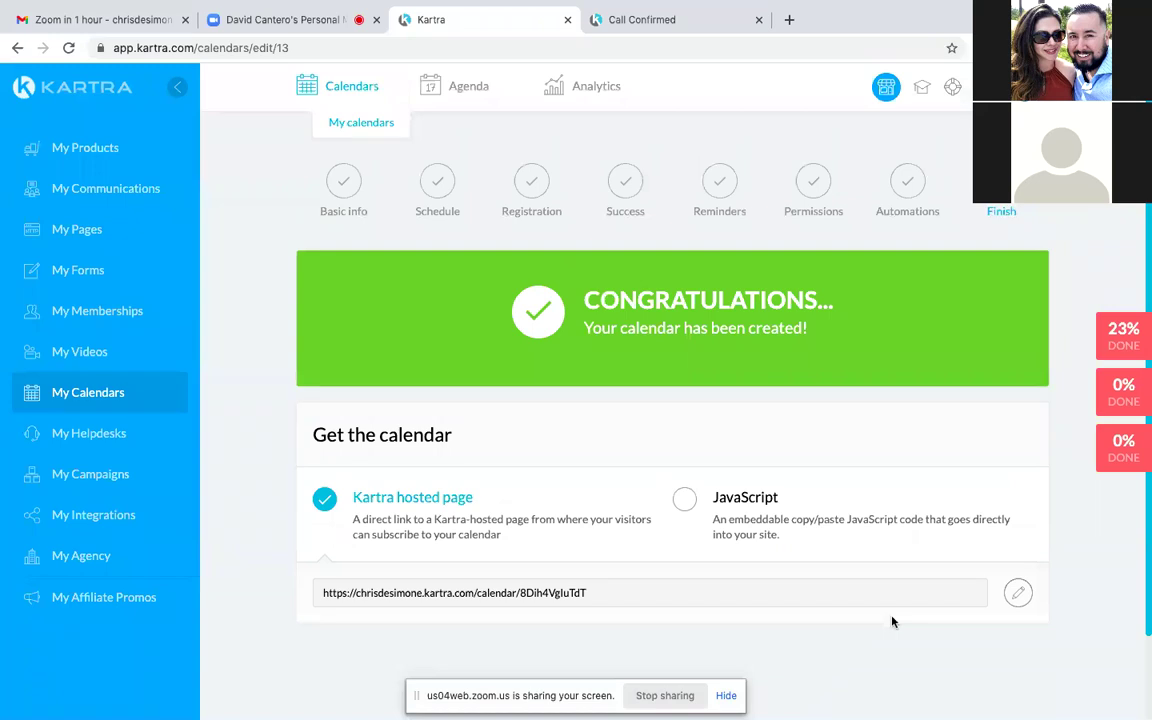
# Set the booking link to the austinsboutiquerealtor.com domain with slug 'appointments' and save
pyautogui.click(1019, 595)
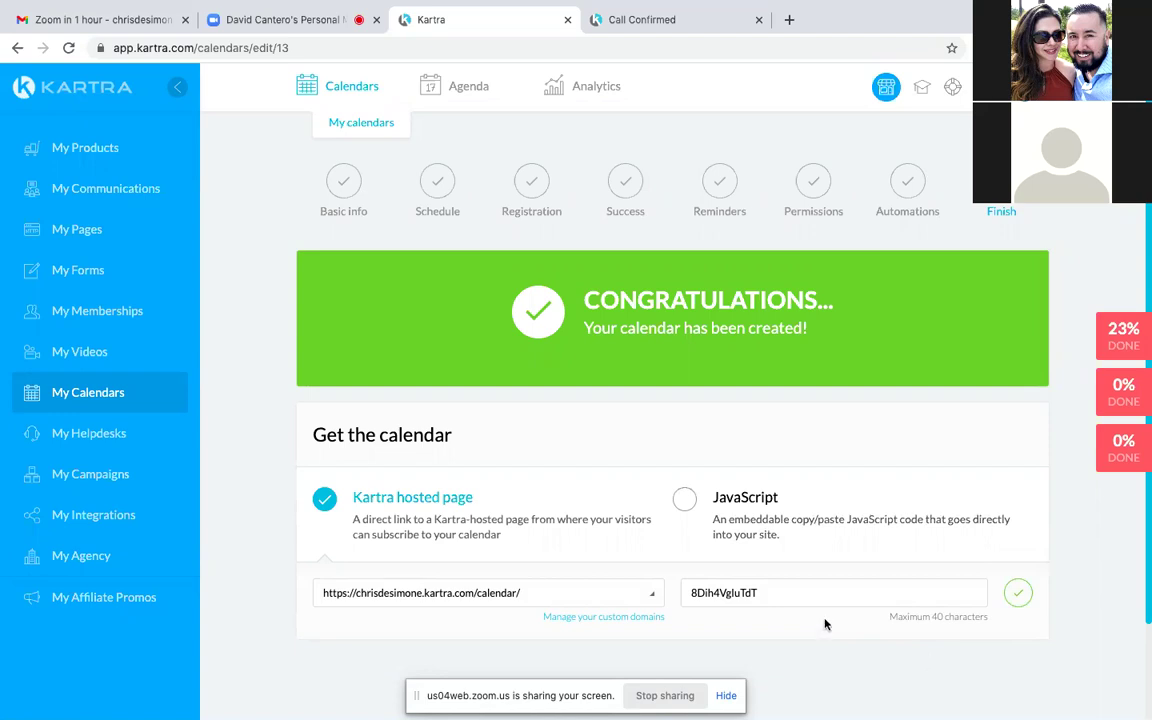
pyautogui.click(766, 592)
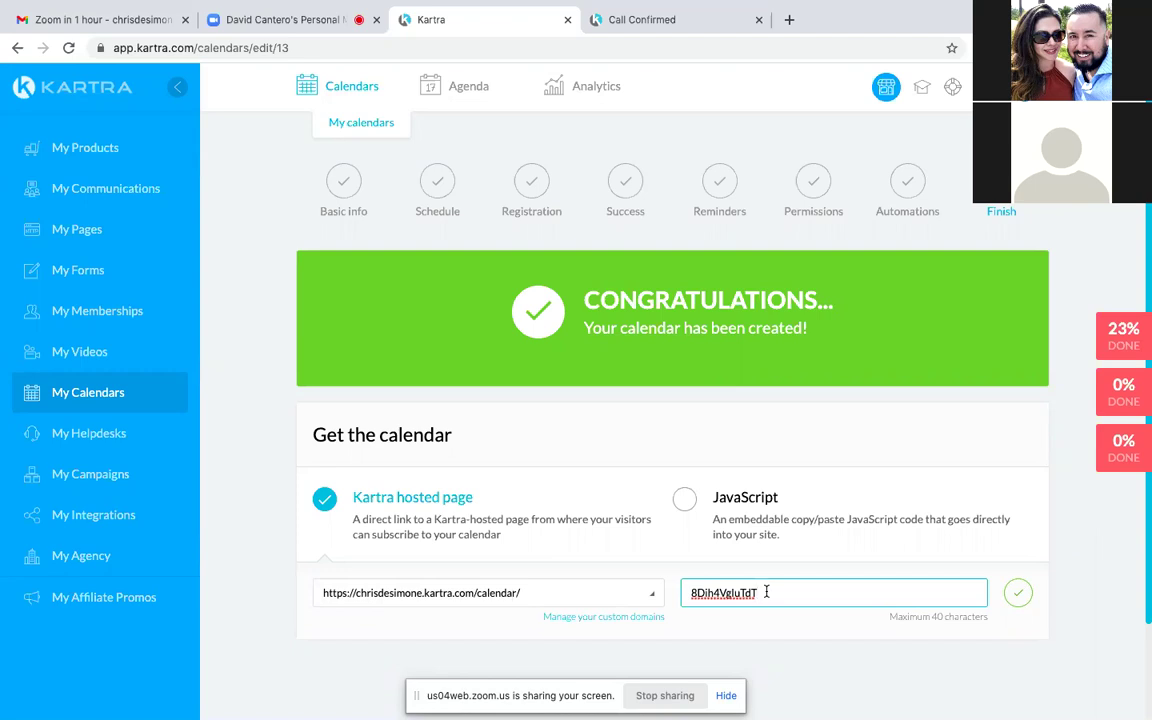
pyautogui.press('BackSpace')
pyautogui.press('BackSpace')
pyautogui.press('BackSpace')
pyautogui.press('BackSpace')
pyautogui.press('BackSpace')
pyautogui.press('BackSpace')
pyautogui.press('BackSpace')
pyautogui.press('BackSpace')
pyautogui.press('BackSpace')
pyautogui.press('BackSpace')
pyautogui.press('BackSpace')
pyautogui.press('BackSpace')
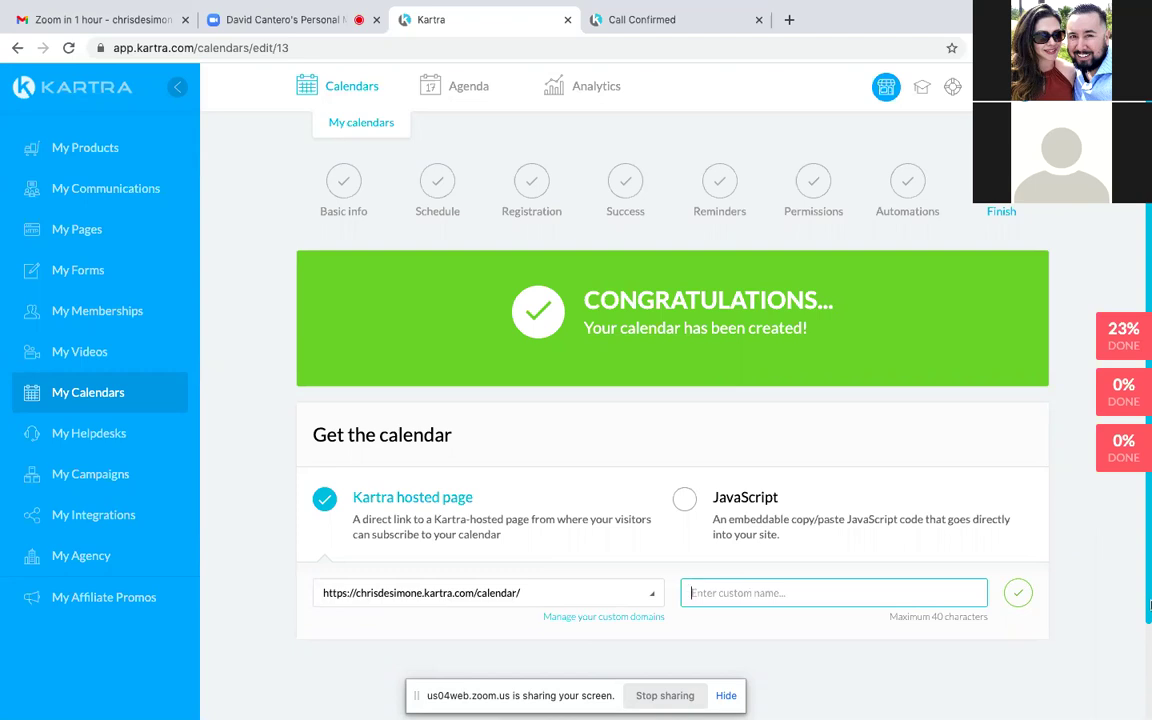
pyautogui.click(652, 599)
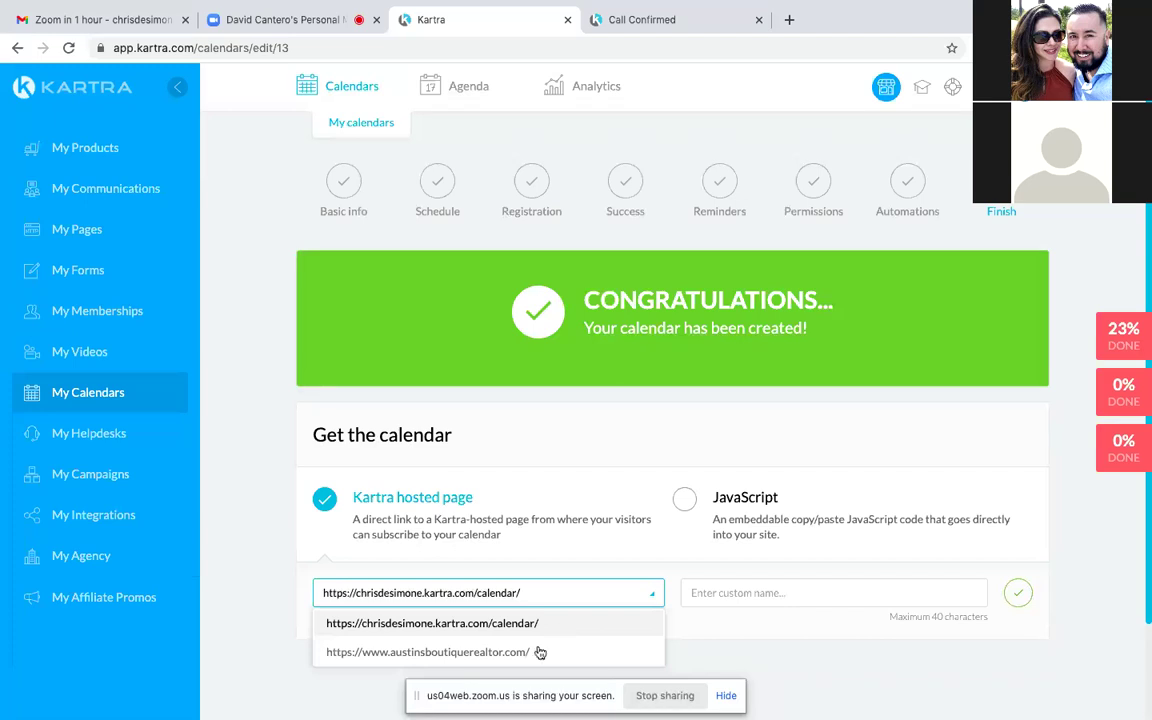
pyautogui.click(507, 660)
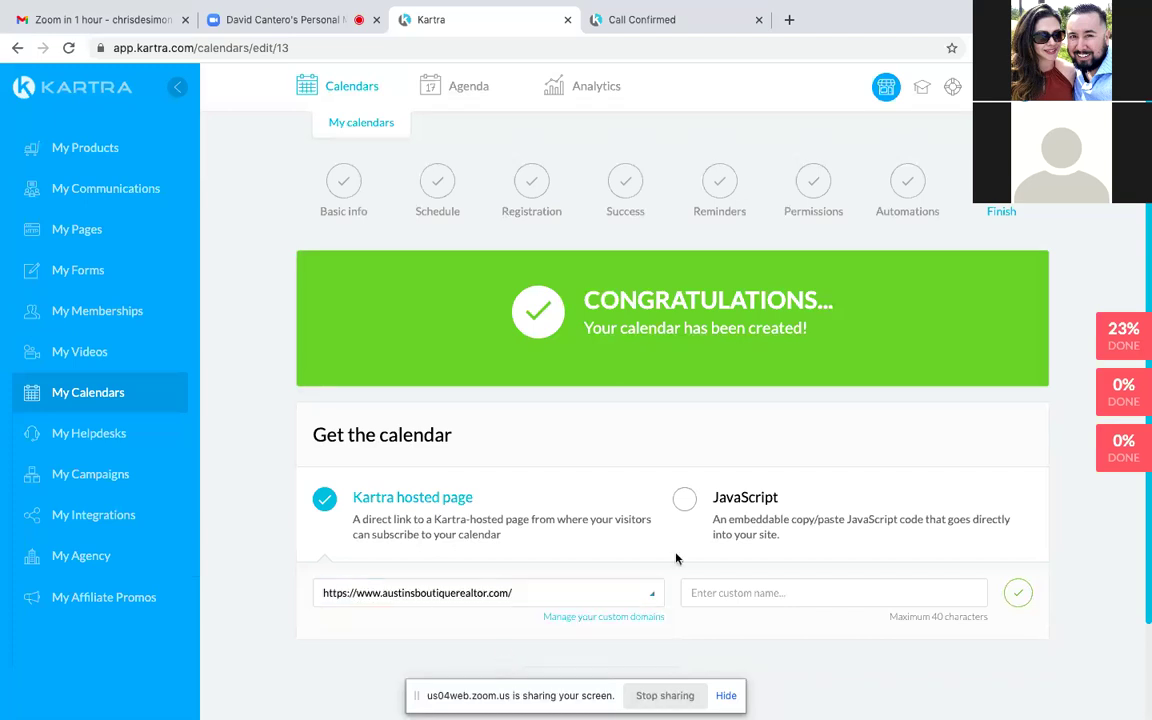
pyautogui.click(699, 593)
pyautogui.moveTo(1132, 693)
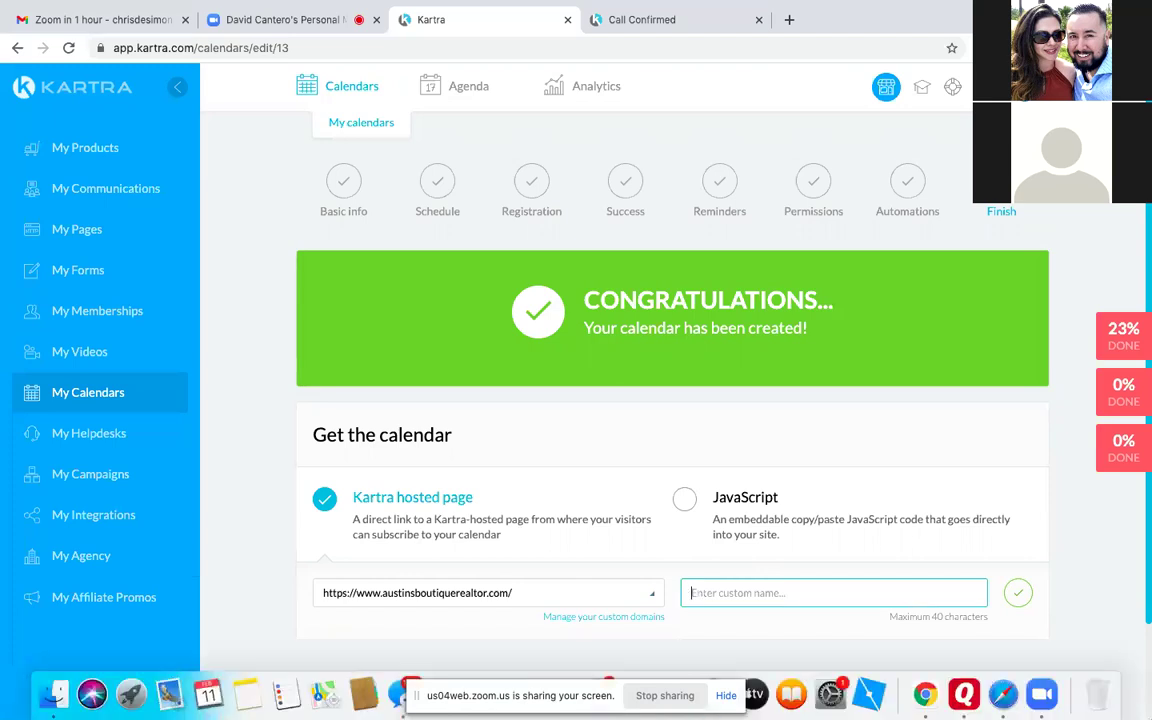
pyautogui.write('appointments')
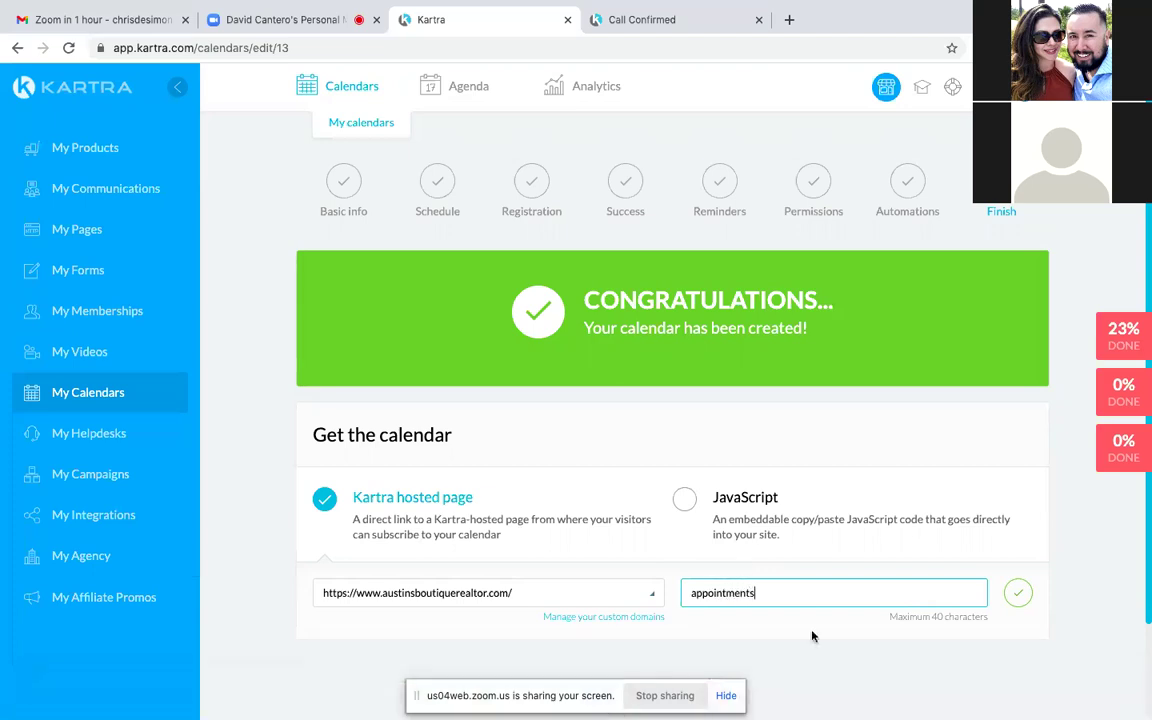
pyautogui.click(1019, 595)
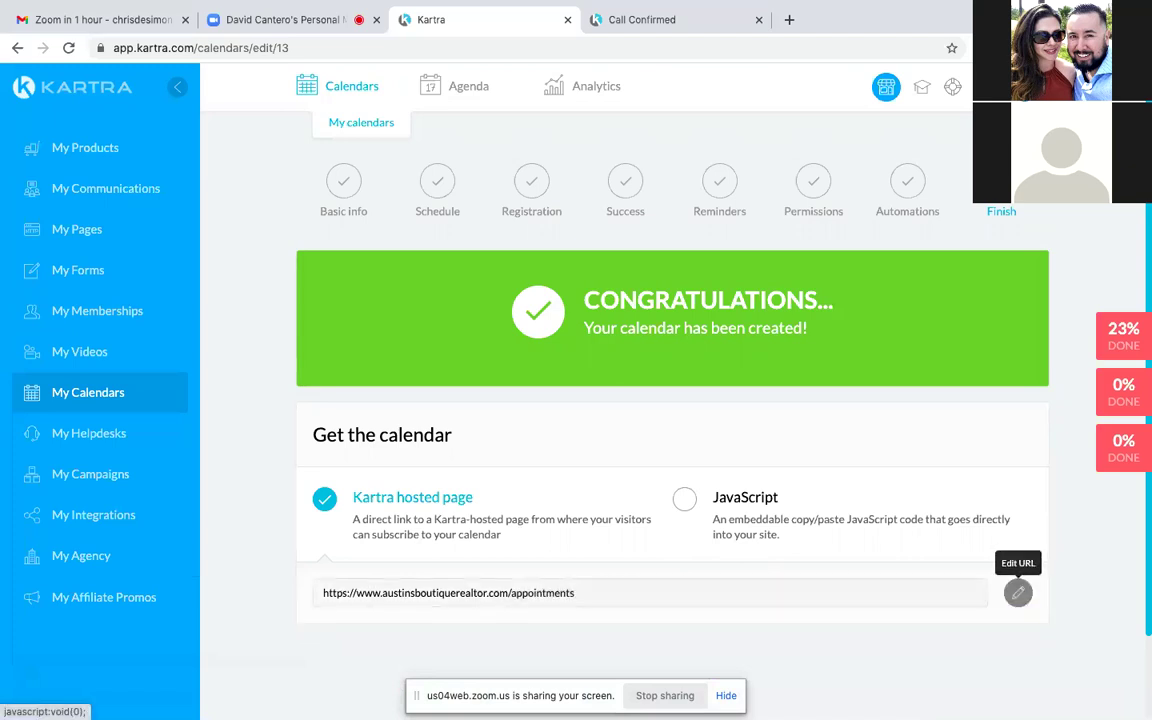
pyautogui.moveTo(578, 598); pyautogui.dragTo(327, 594)
pyautogui.click(323, 615)
pyautogui.tripleClick(321, 599)
pyautogui.click(320, 625)
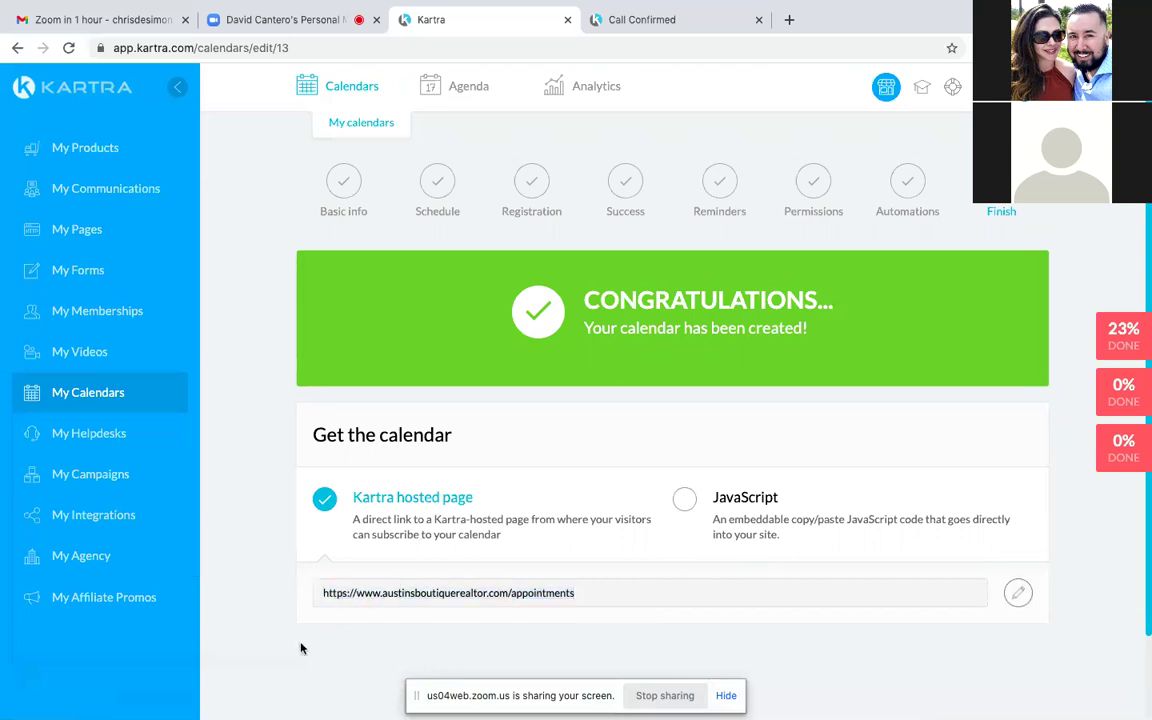
pyautogui.moveTo(575, 594); pyautogui.dragTo(300, 560)
pyautogui.hotkey('ctrl', 'c')
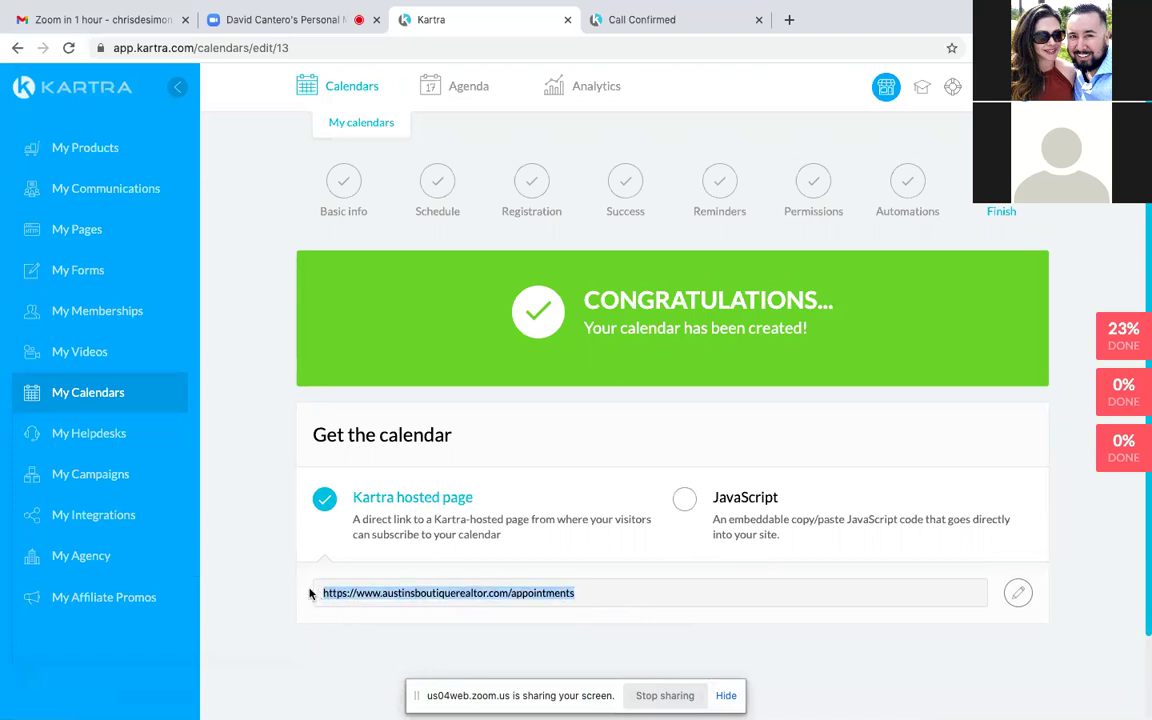
# Open the copied booking link in a new tab, review the live page, and return to Kartra
pyautogui.click(788, 19)
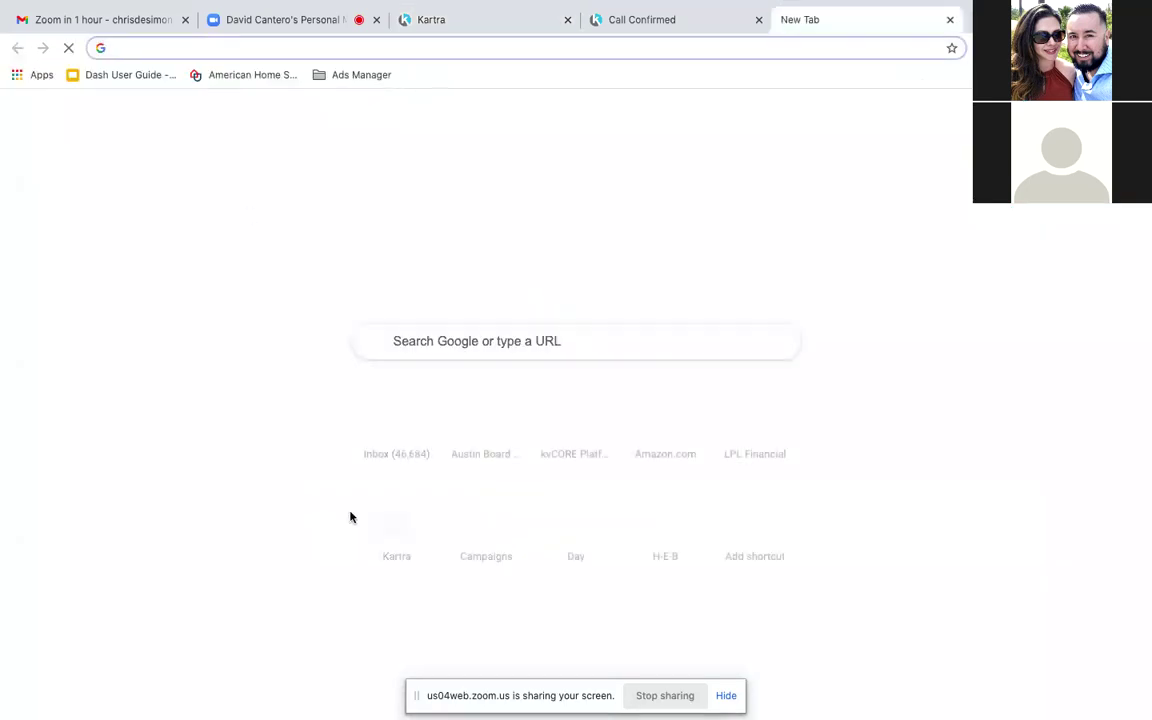
pyautogui.click(115, 50)
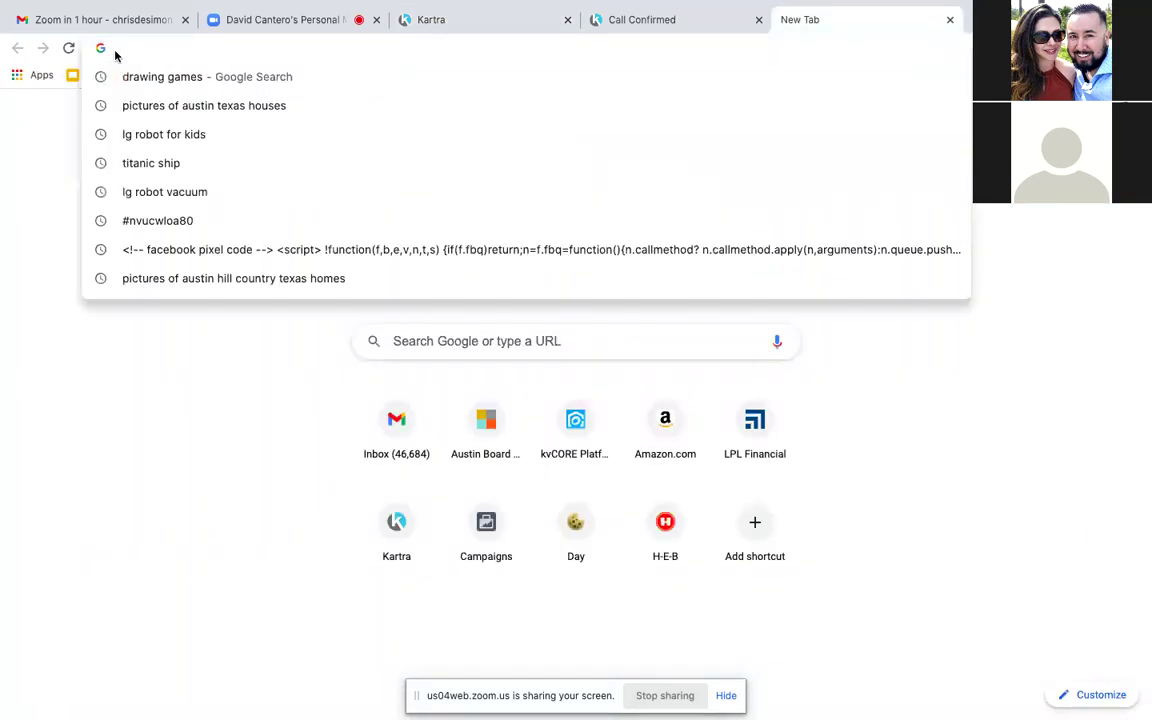
pyautogui.hotkey('ctrl', 'v')
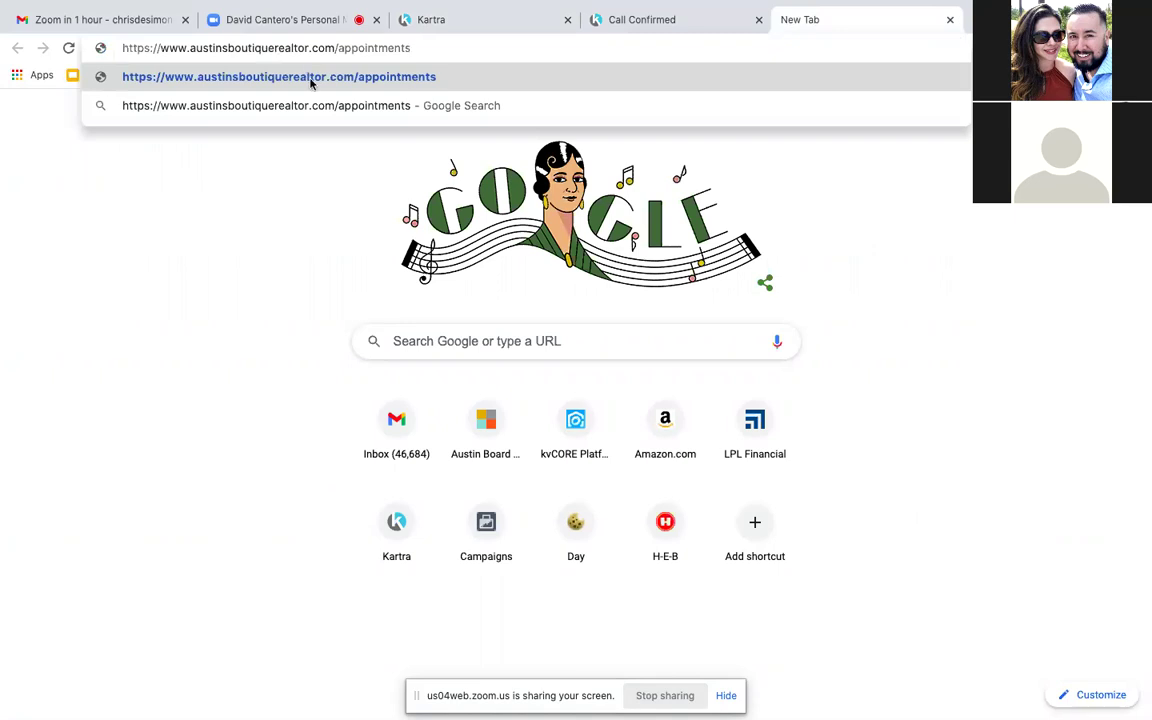
pyautogui.click(311, 80)
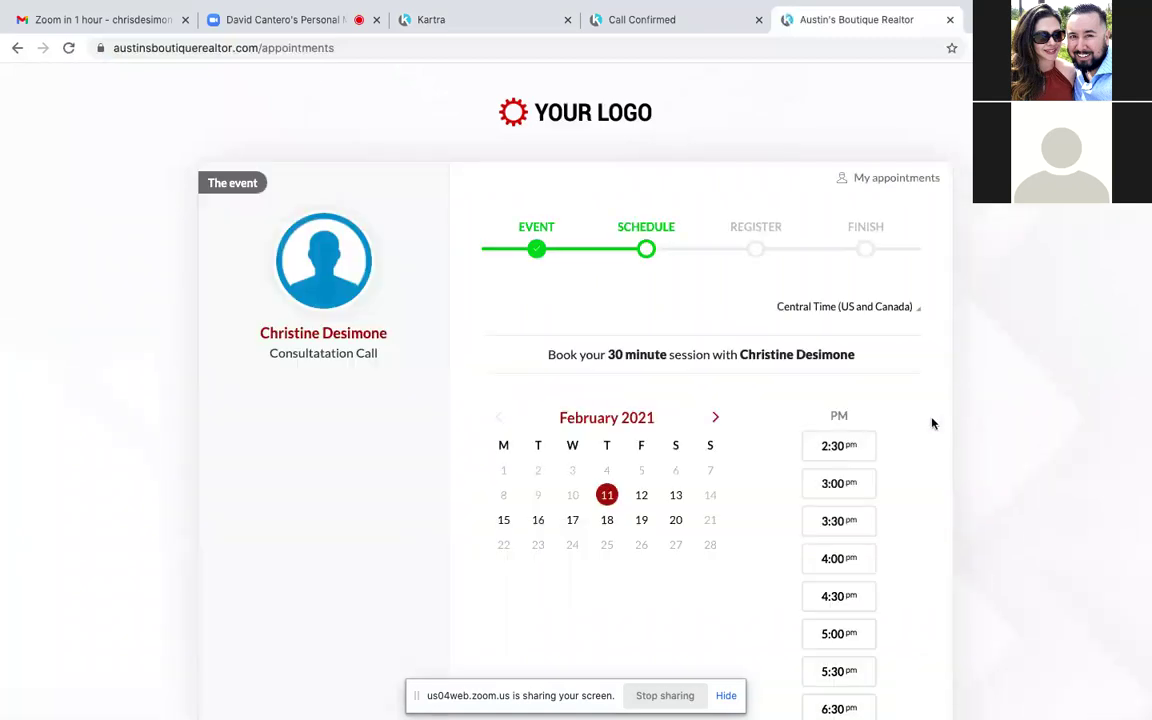
pyautogui.scroll(-2, 918, 404)
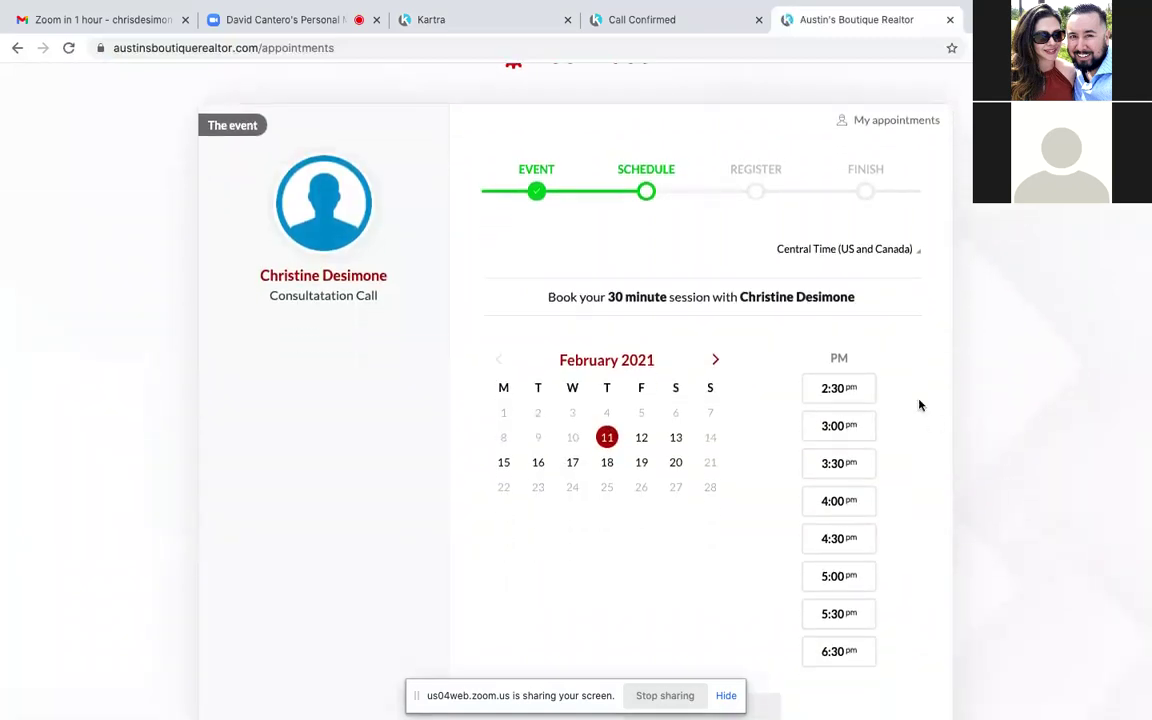
pyautogui.scroll(-2, 920, 405)
pyautogui.scroll(4, 920, 405)
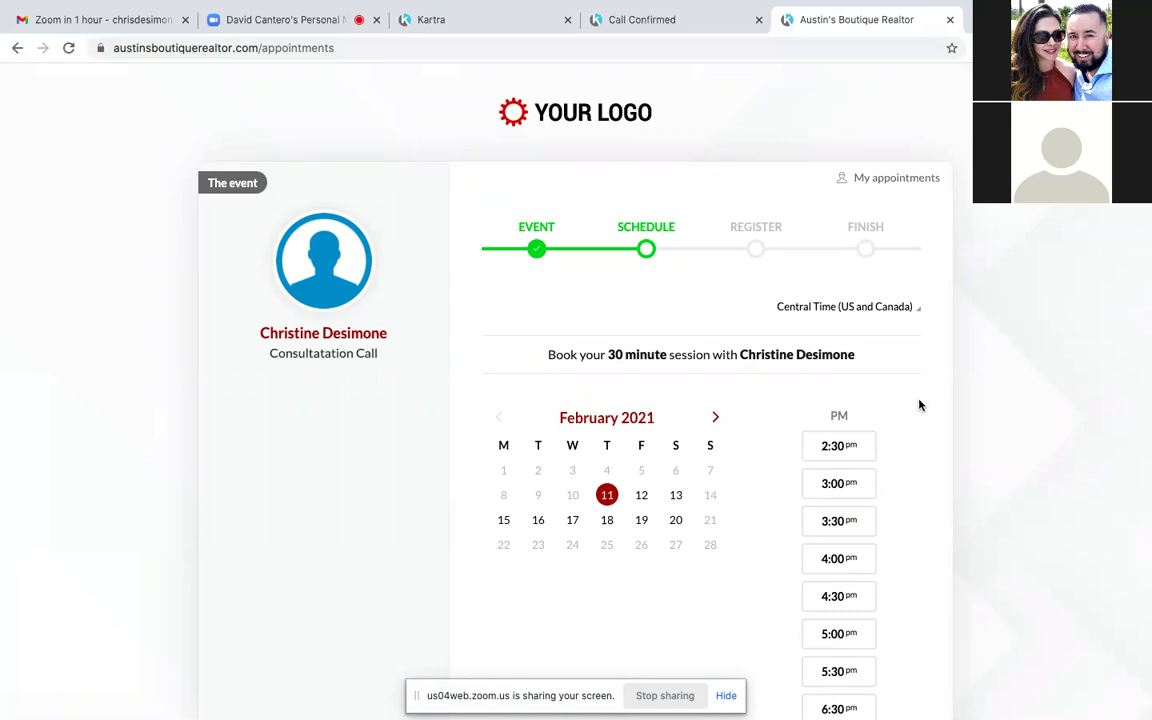
pyautogui.click(489, 22)
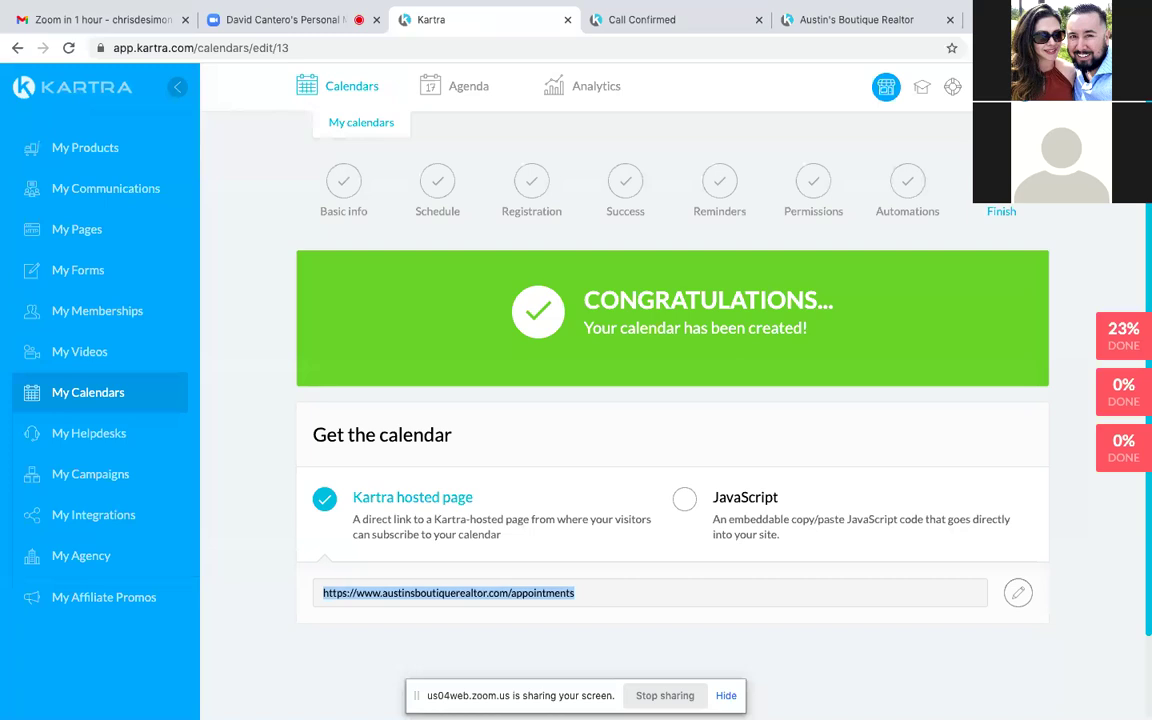
# Go to the account Profile page, browse Photos to replace the avatar, then cancel
pyautogui.click(886, 87)
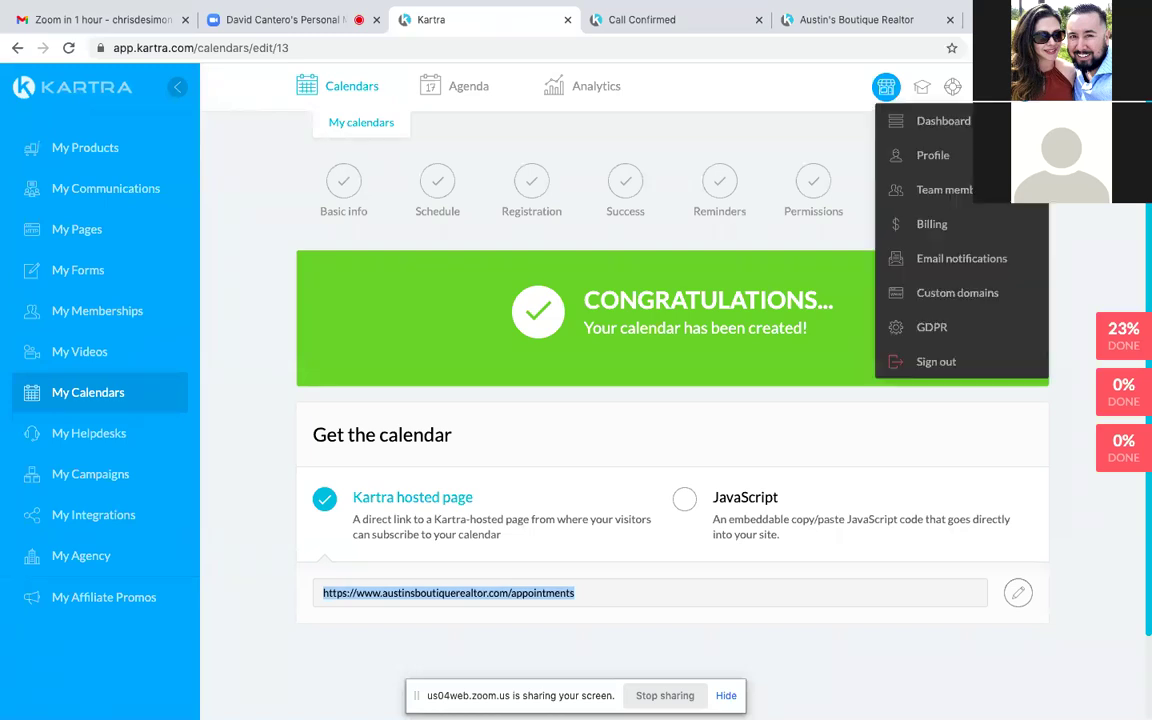
pyautogui.click(926, 158)
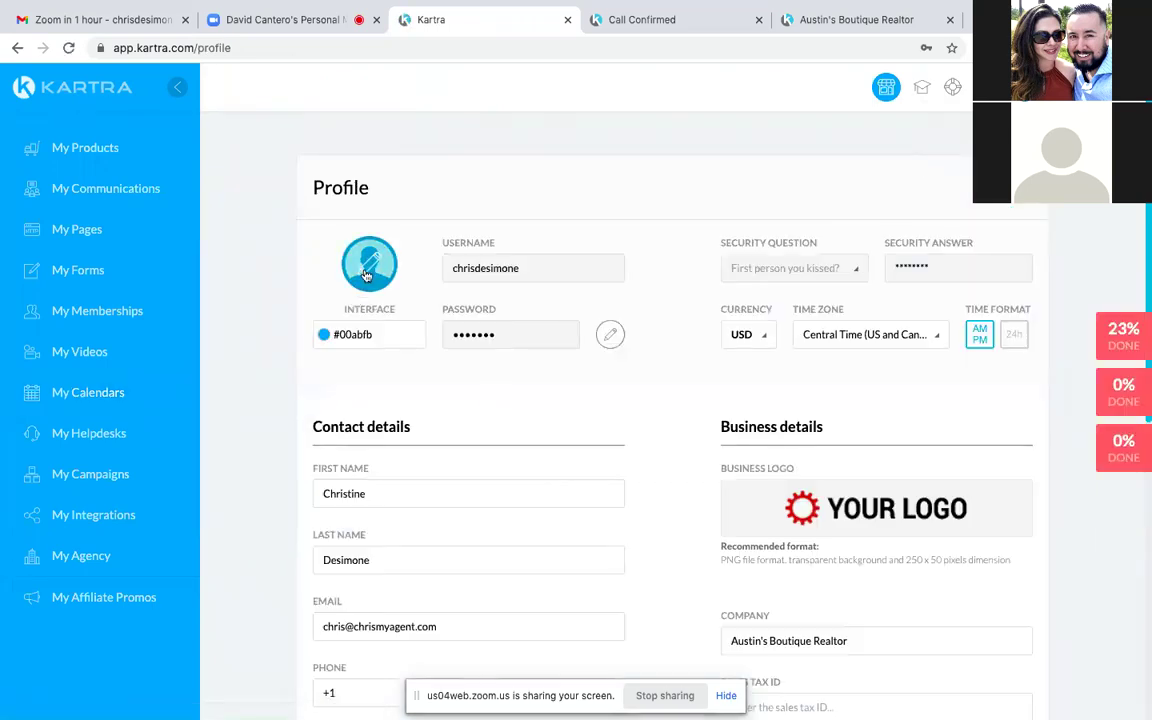
pyautogui.click(366, 275)
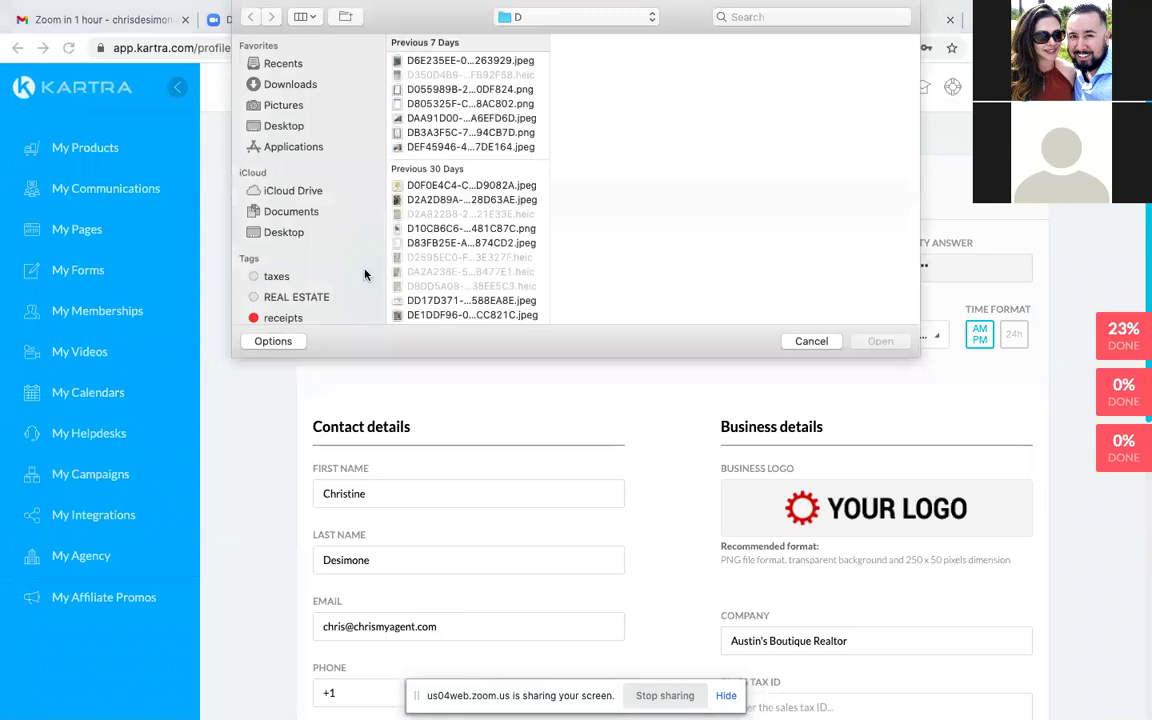
pyautogui.scroll(-5, 333, 285)
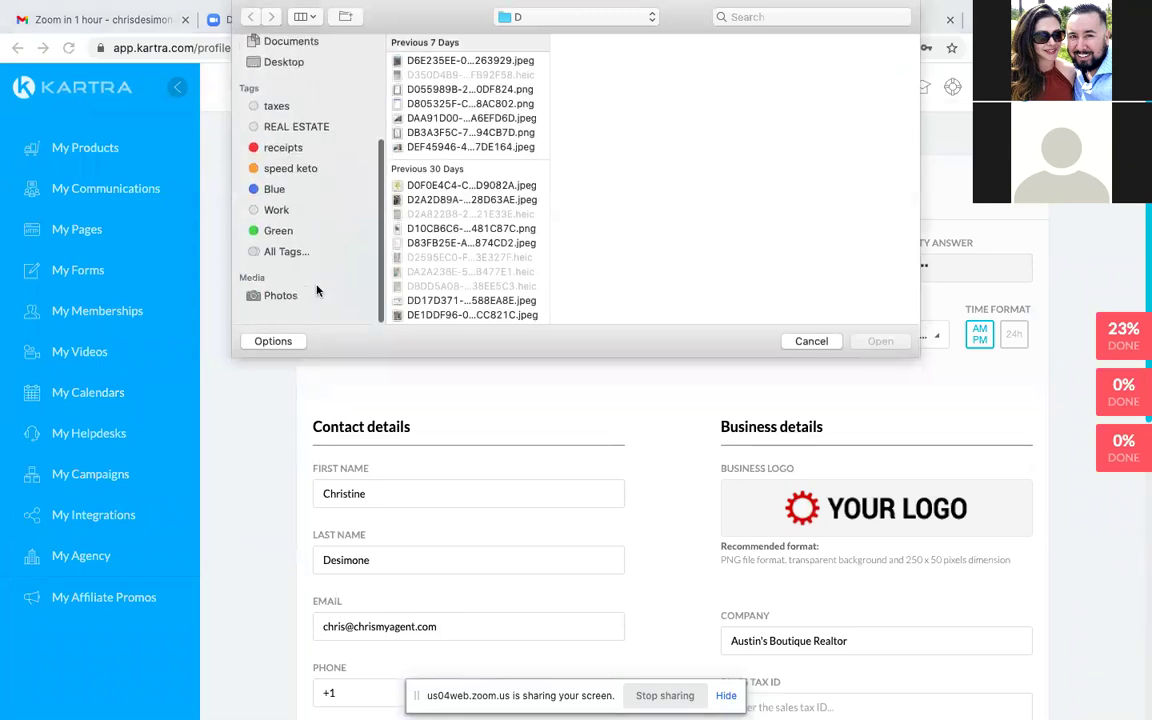
pyautogui.click(284, 315)
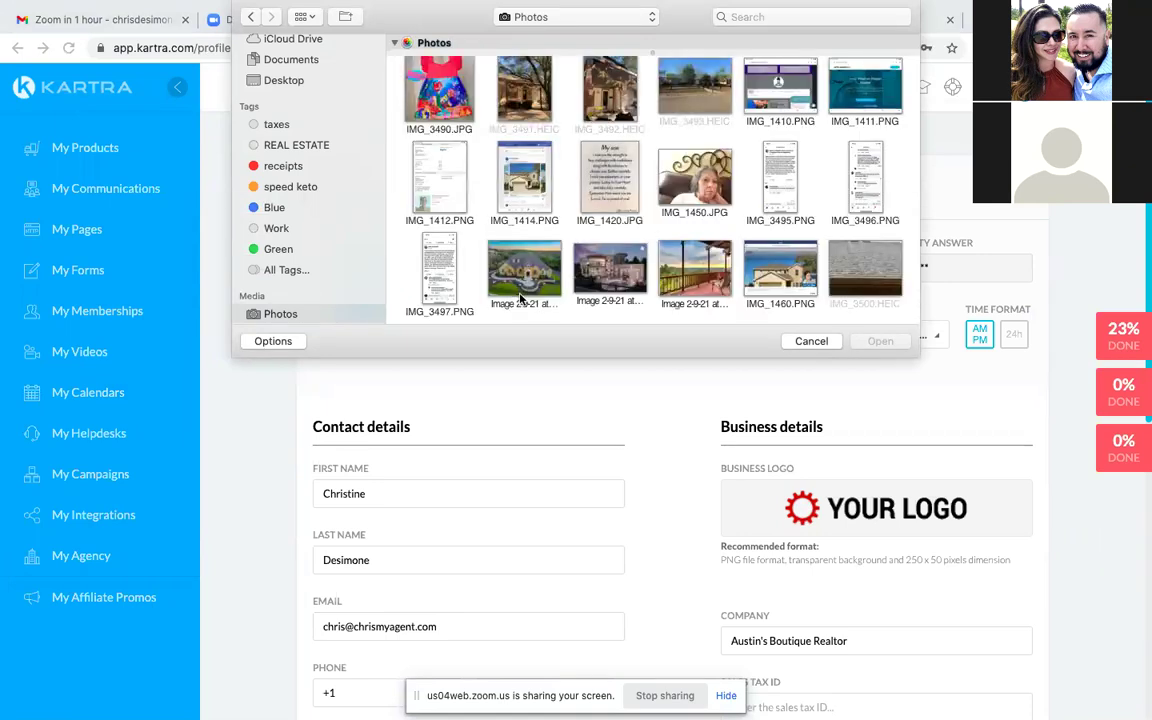
pyautogui.scroll(3, 538, 185)
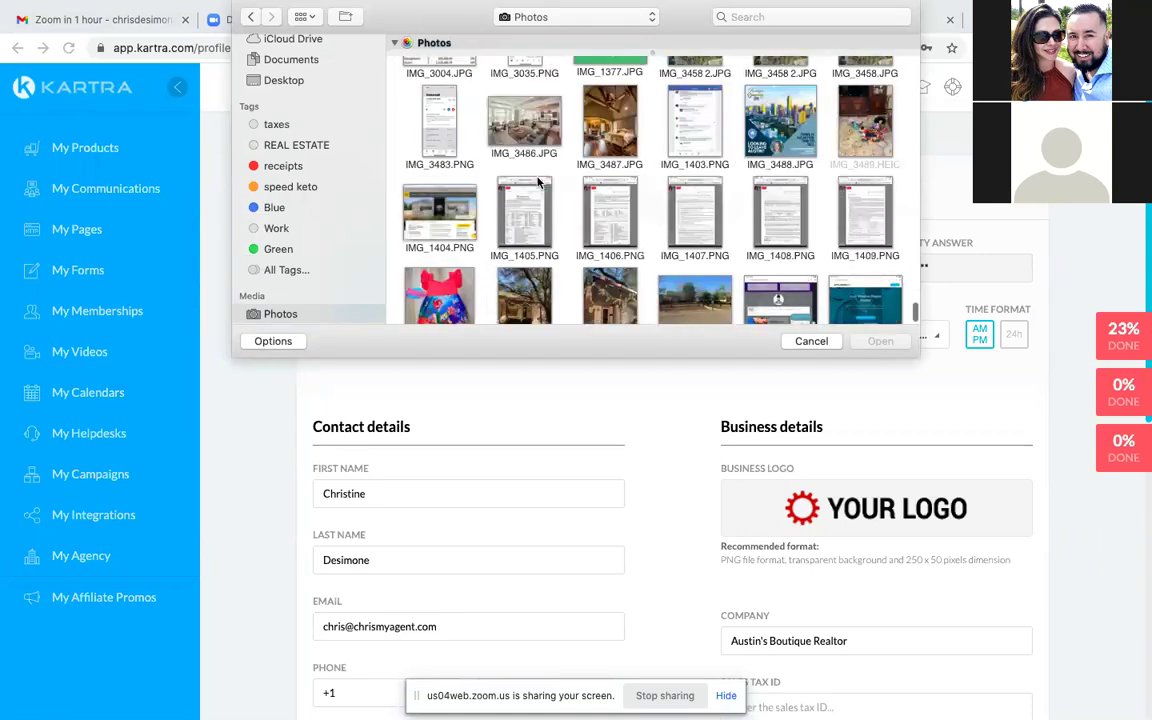
pyautogui.scroll(2, 538, 185)
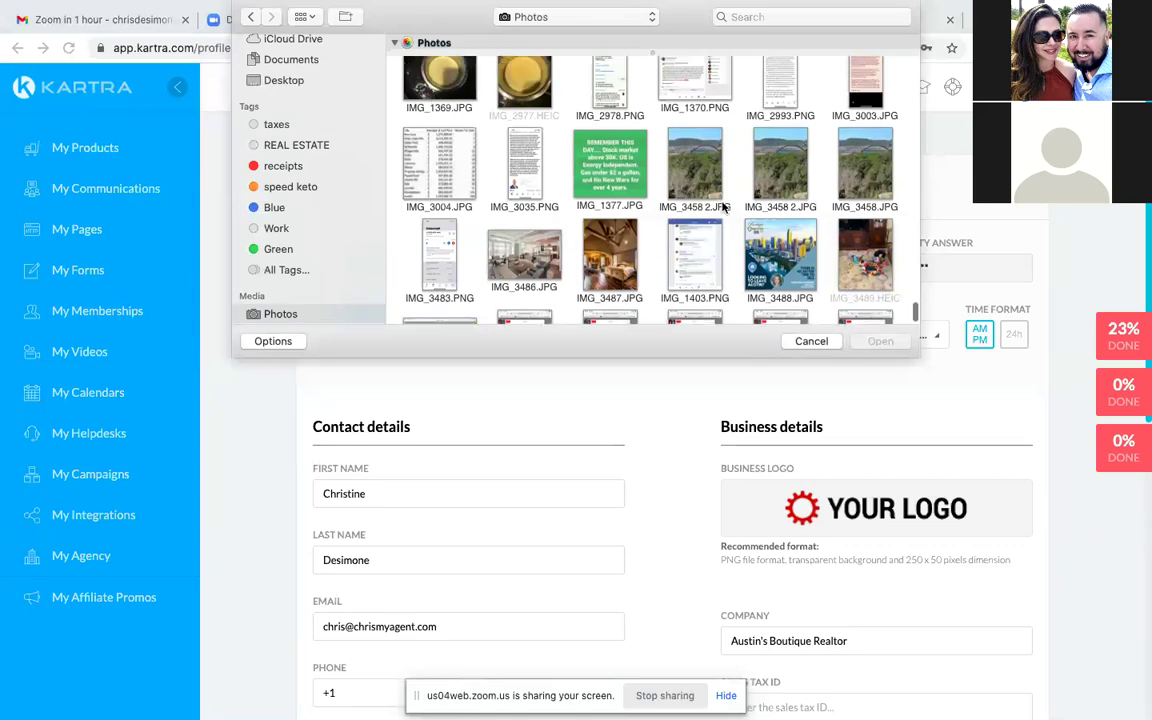
pyautogui.click(814, 341)
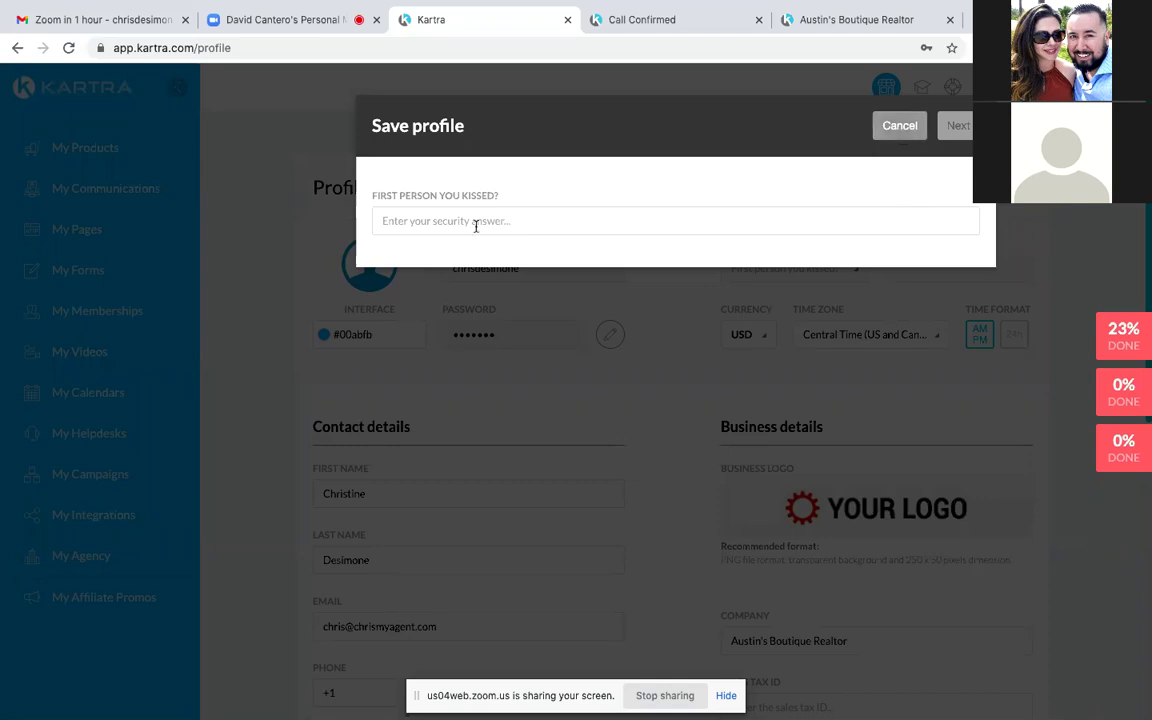
# Enter the account's security answer in the Save profile prompt and confirm saving the profile
pyautogui.click(441, 223)
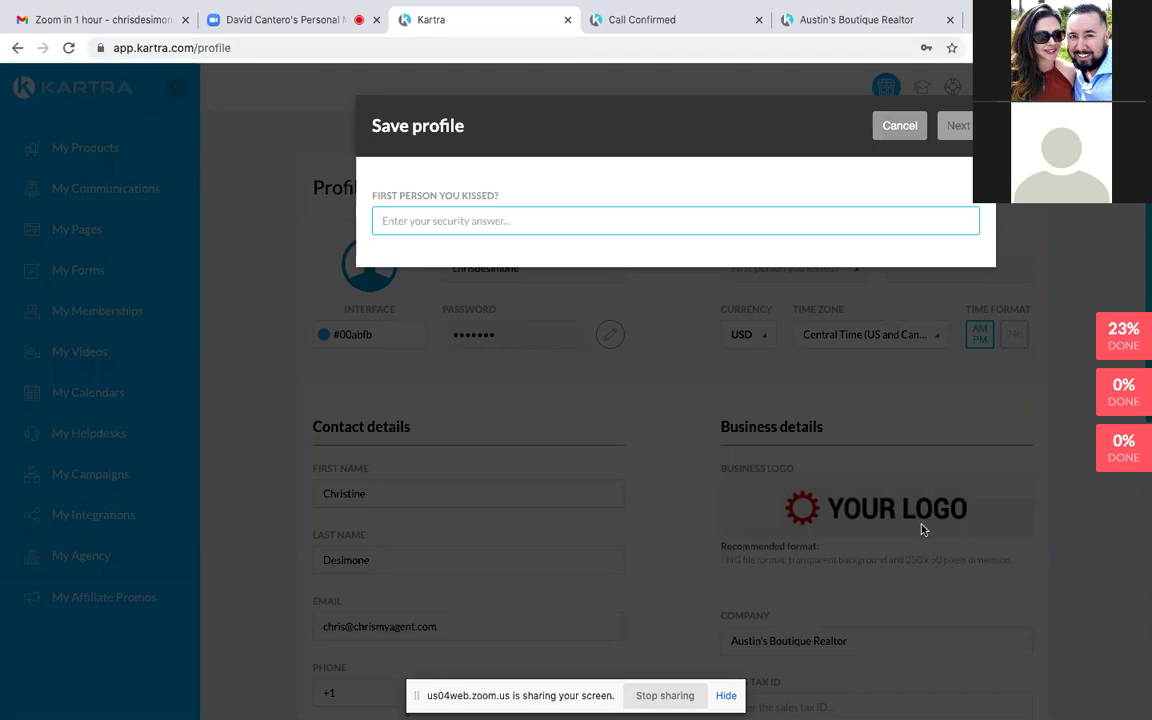
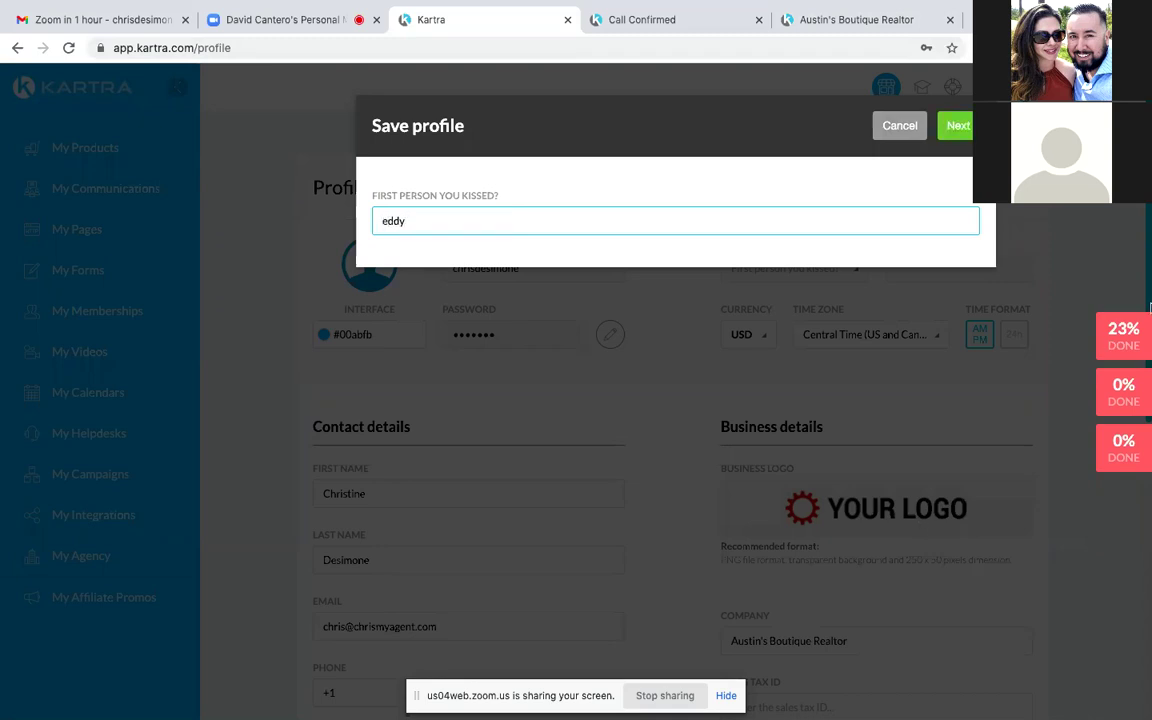
pyautogui.click(954, 130)
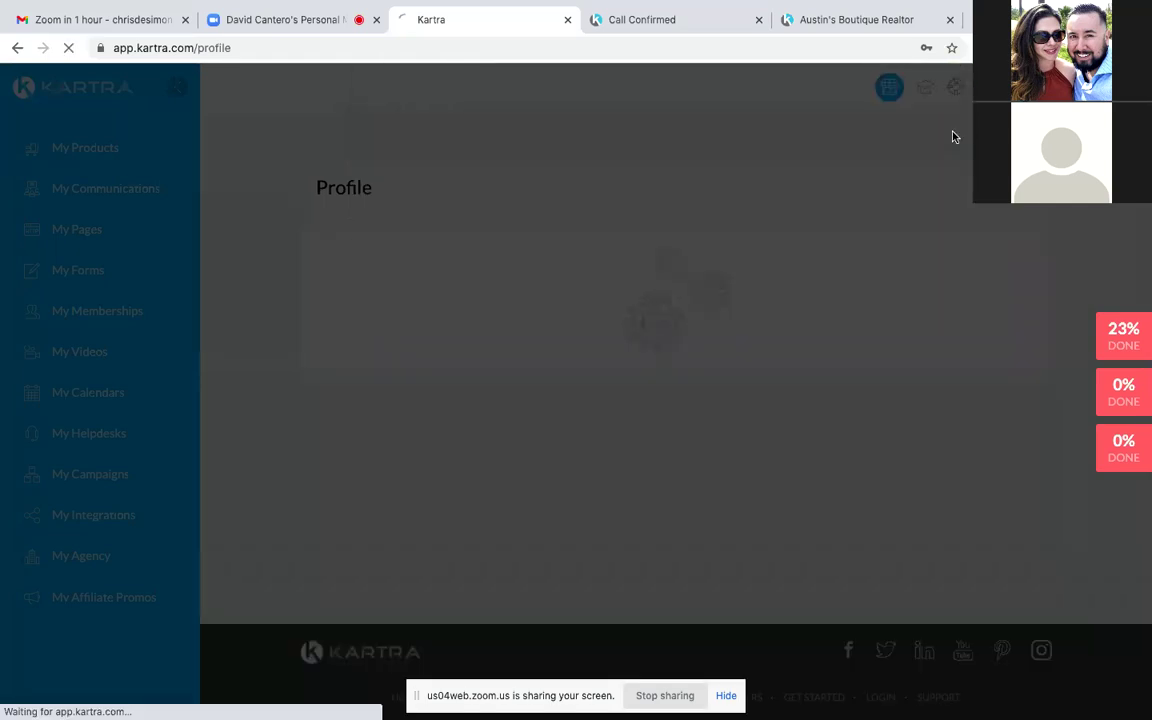
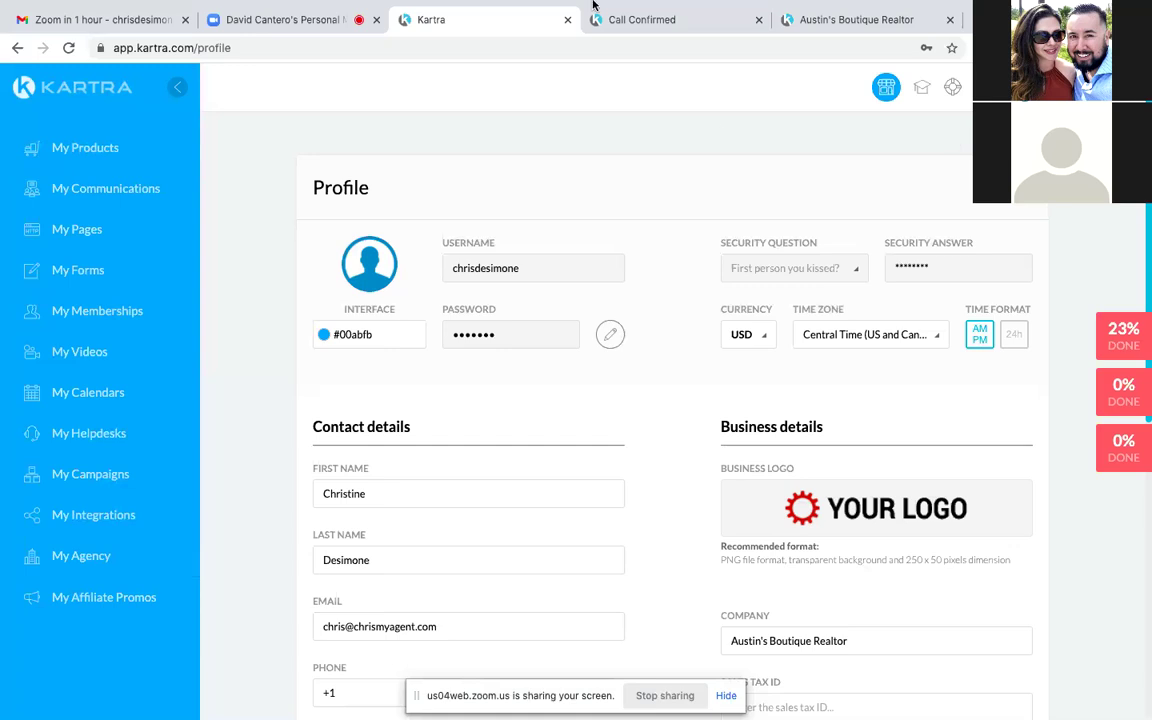
# Show My Pages and scroll through the seven real-estate funnel pages, e.g. For Home Call Confirmed
pyautogui.click(88, 236)
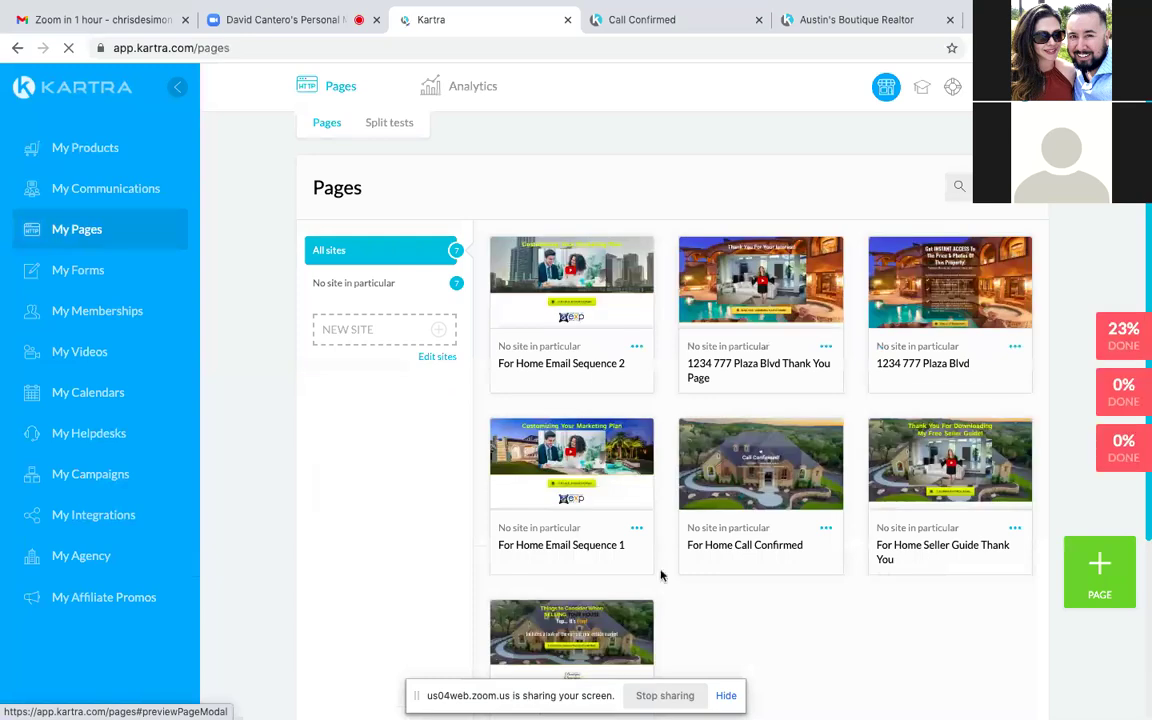
pyautogui.scroll(-2, 604, 640)
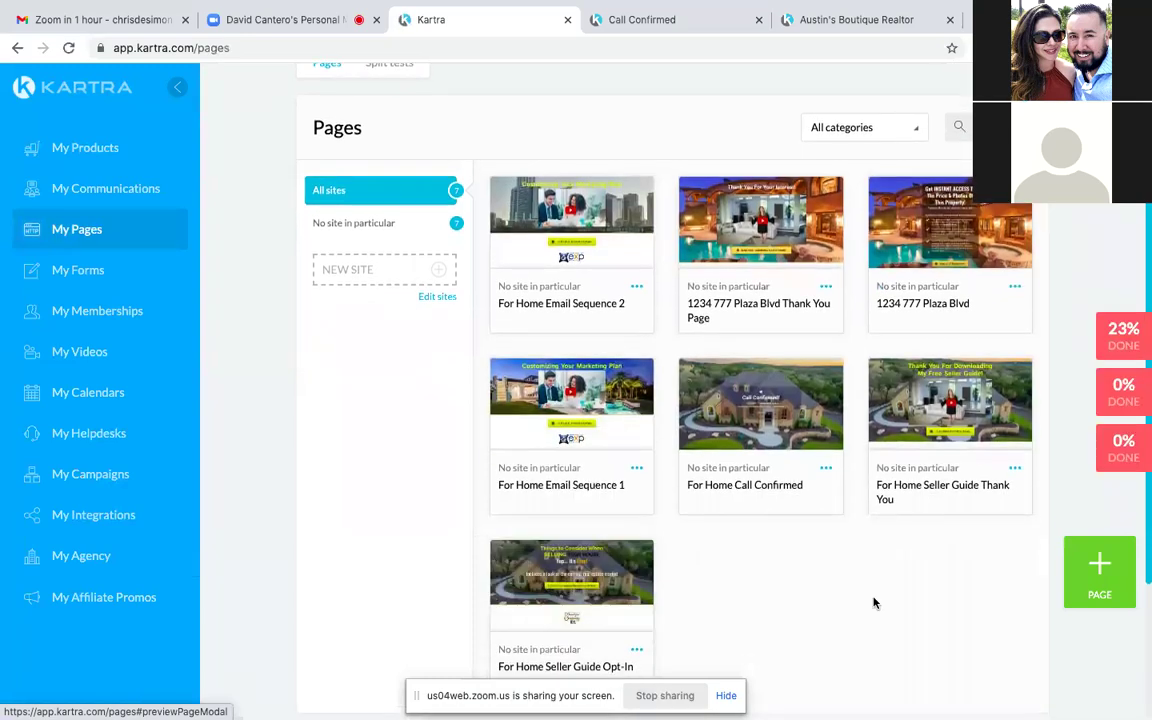